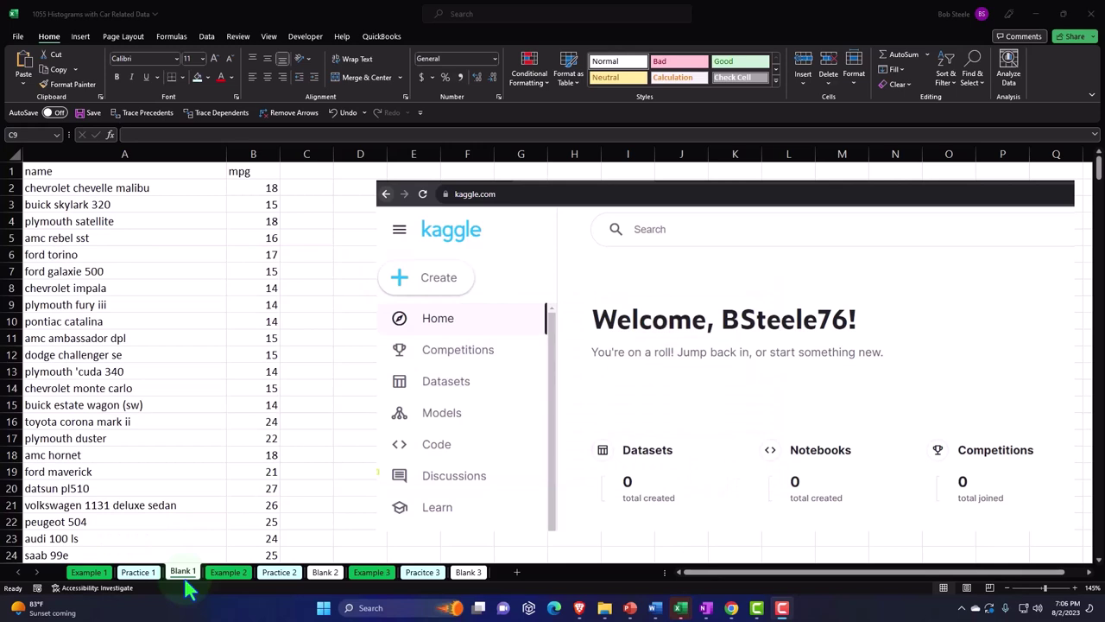
Examine the mpg, cylinders and horsepower data and their charts on the Example 1, Example 2 and Example 3 sheets.
{"action": "left_click", "coordinate": [95, 573]}
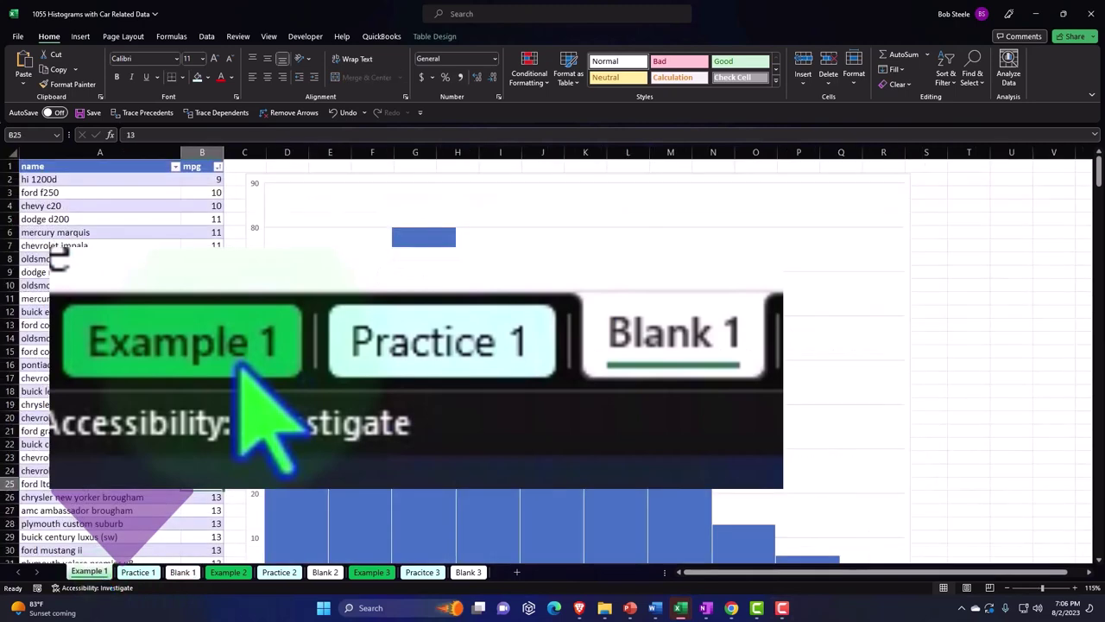
{"action": "left_click", "coordinate": [126, 391]}
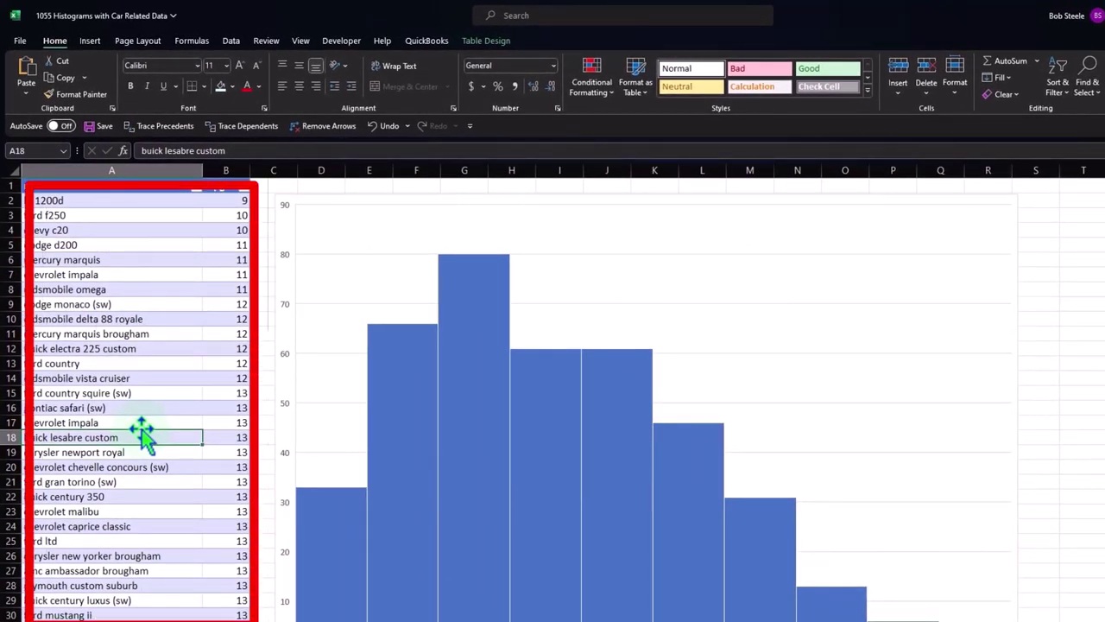
{"action": "left_click", "coordinate": [278, 318]}
{"action": "scroll", "coordinate": [220, 342], "scroll_direction": "down", "scroll_amount": 1}
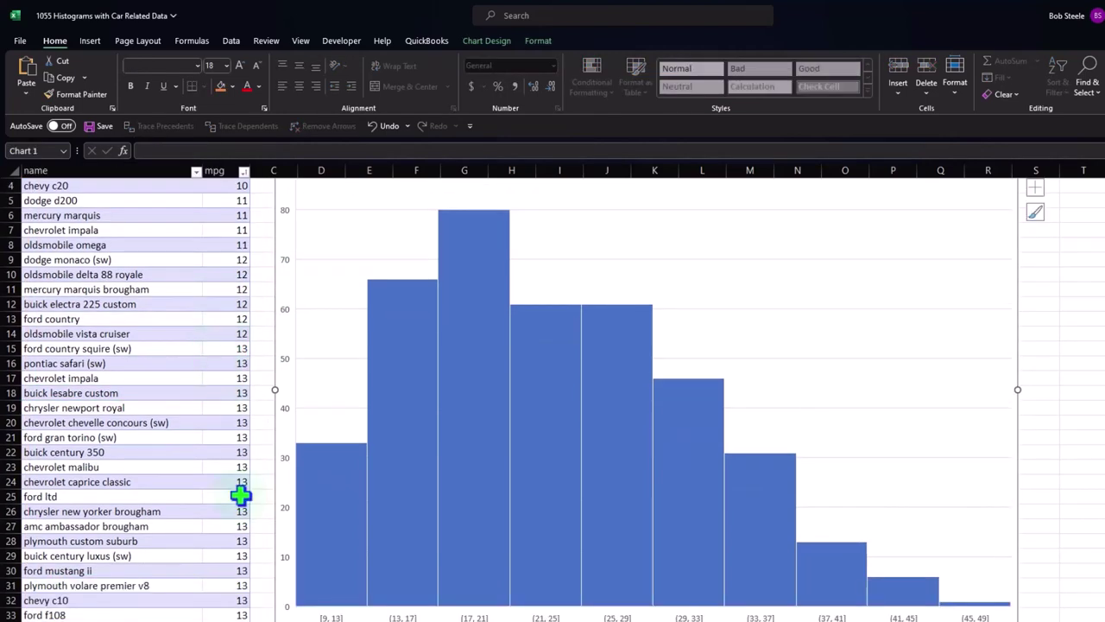
{"action": "left_click", "coordinate": [250, 620]}
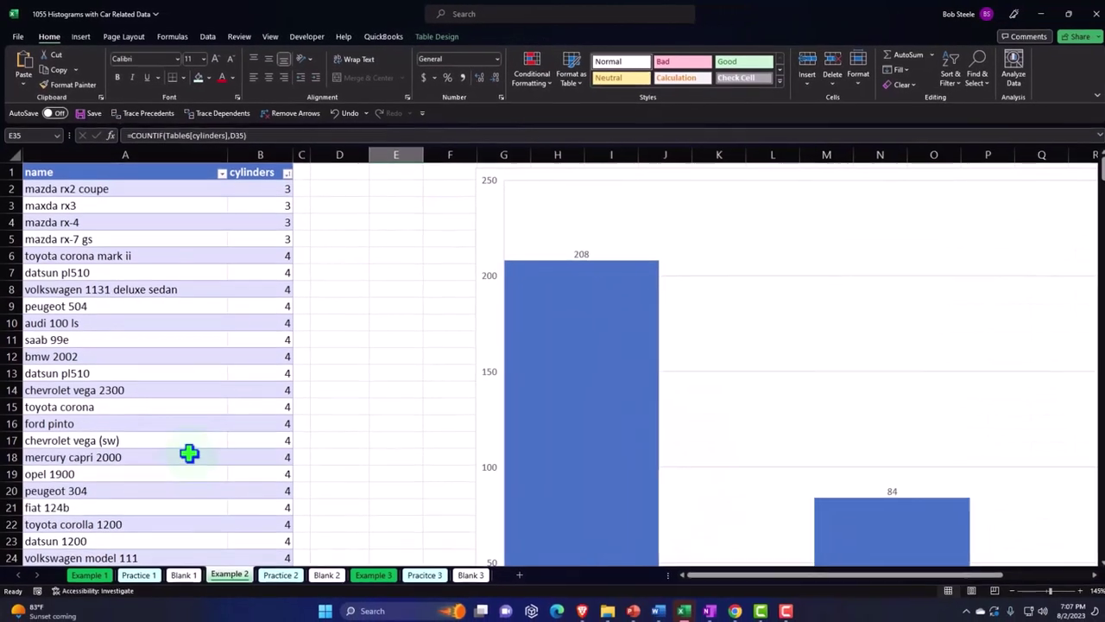
{"action": "left_click", "coordinate": [149, 356]}
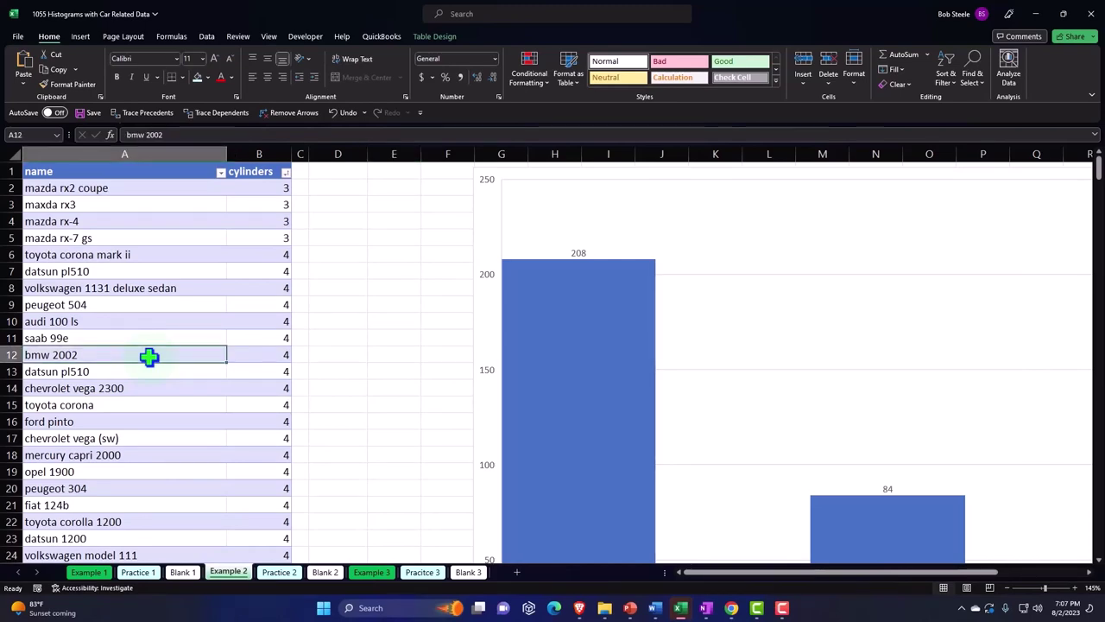
{"action": "scroll", "coordinate": [149, 356], "scroll_direction": "down", "scroll_amount": 7}
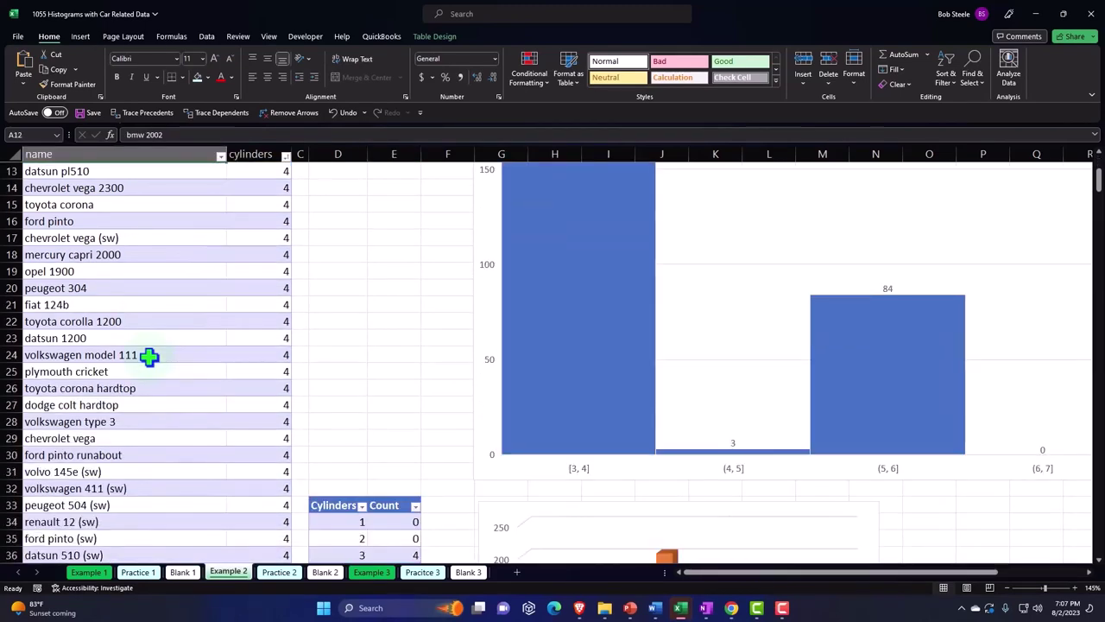
{"action": "scroll", "coordinate": [149, 357], "scroll_direction": "down", "scroll_amount": 1}
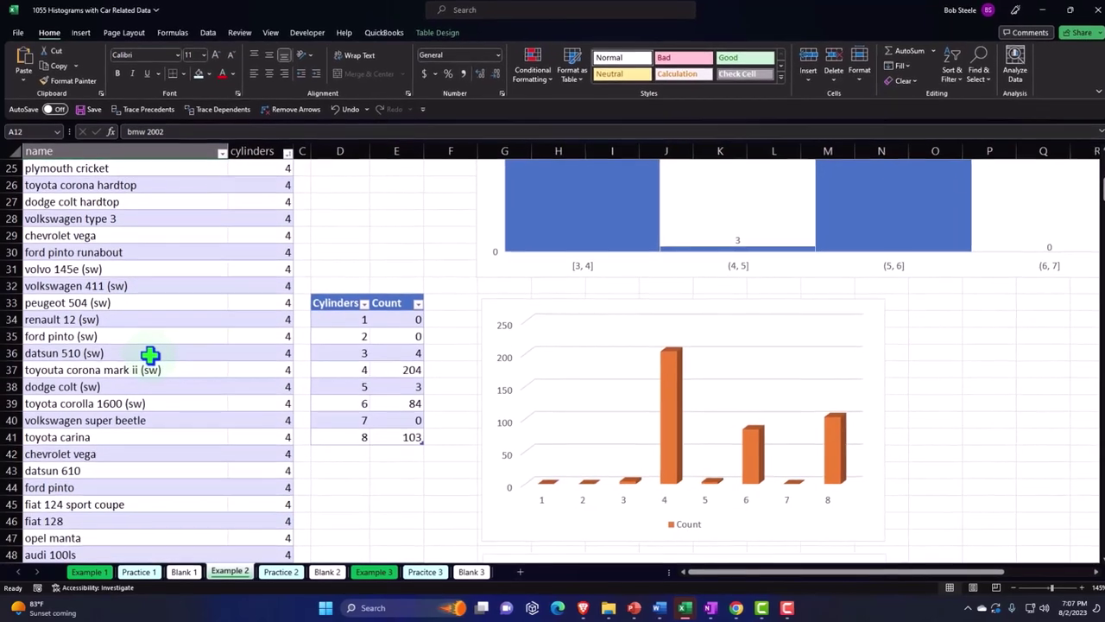
{"action": "left_click", "coordinate": [327, 303]}
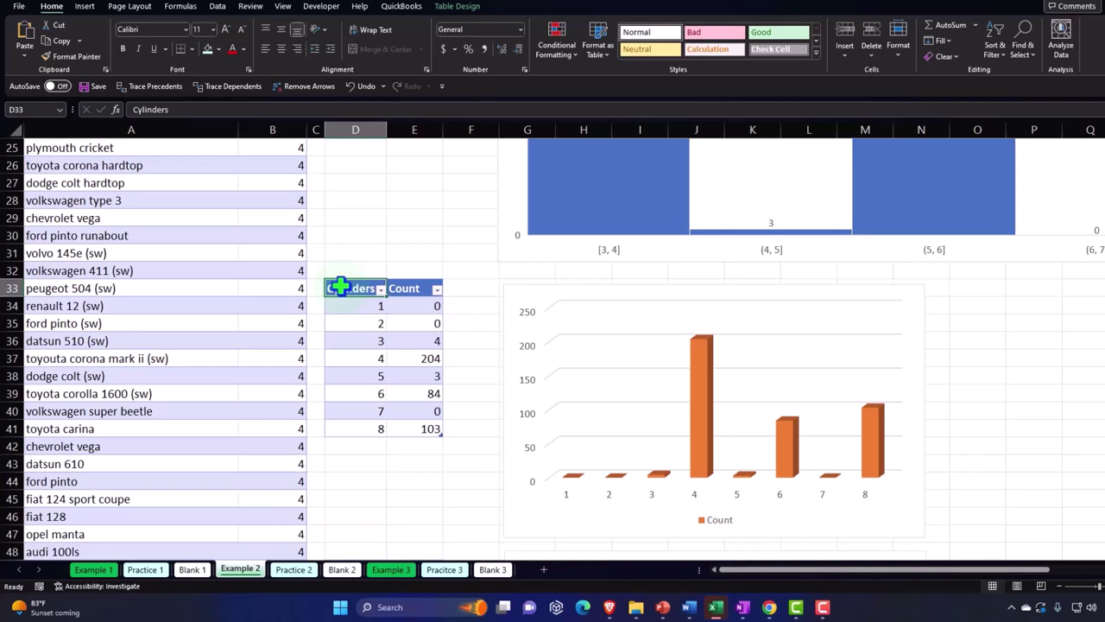
{"action": "left_click", "coordinate": [390, 570]}
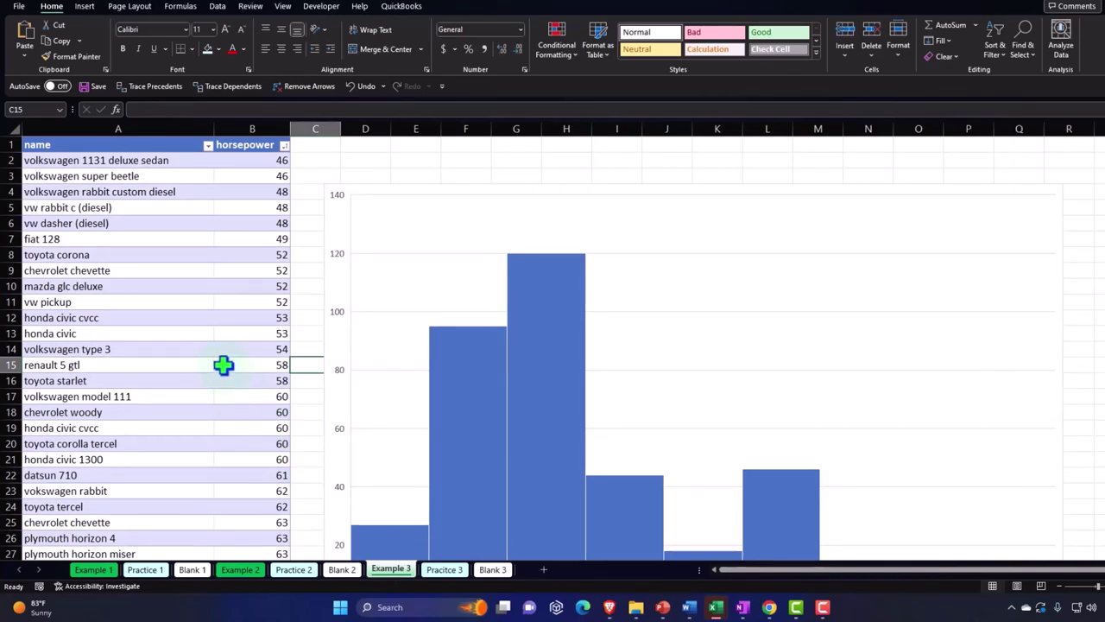
{"action": "scroll", "coordinate": [223, 364], "scroll_direction": "down", "scroll_amount": 4}
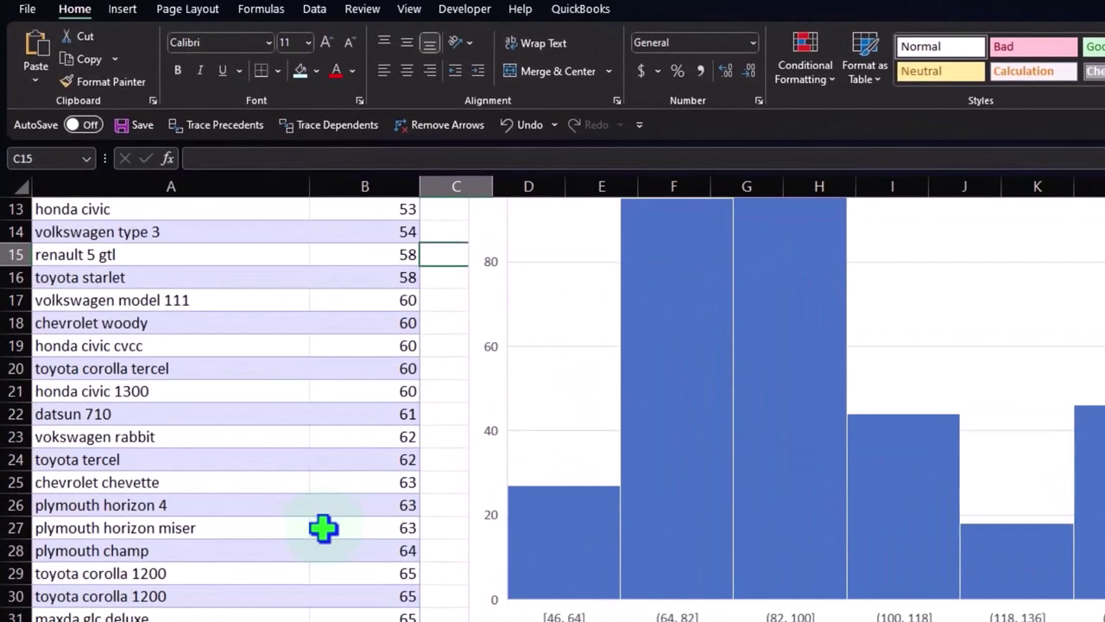
{"action": "scroll", "coordinate": [323, 527], "scroll_direction": "down", "scroll_amount": 1}
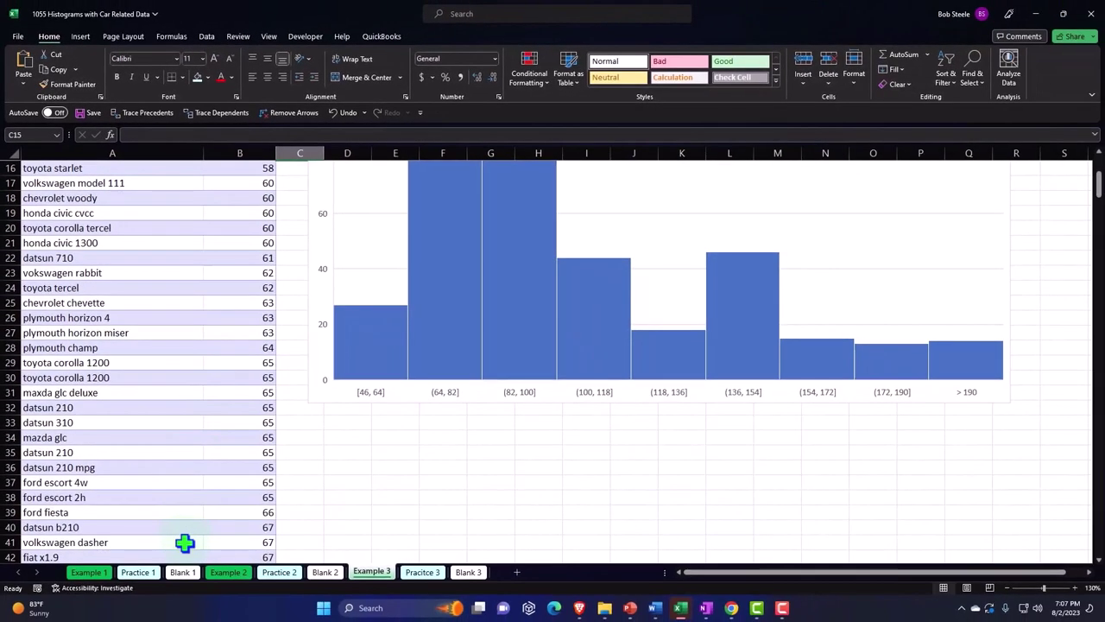
Review the name and mpg data on the Blank 1 sheet and delete the kaggle.com picture beside it.
{"action": "left_click", "coordinate": [195, 605]}
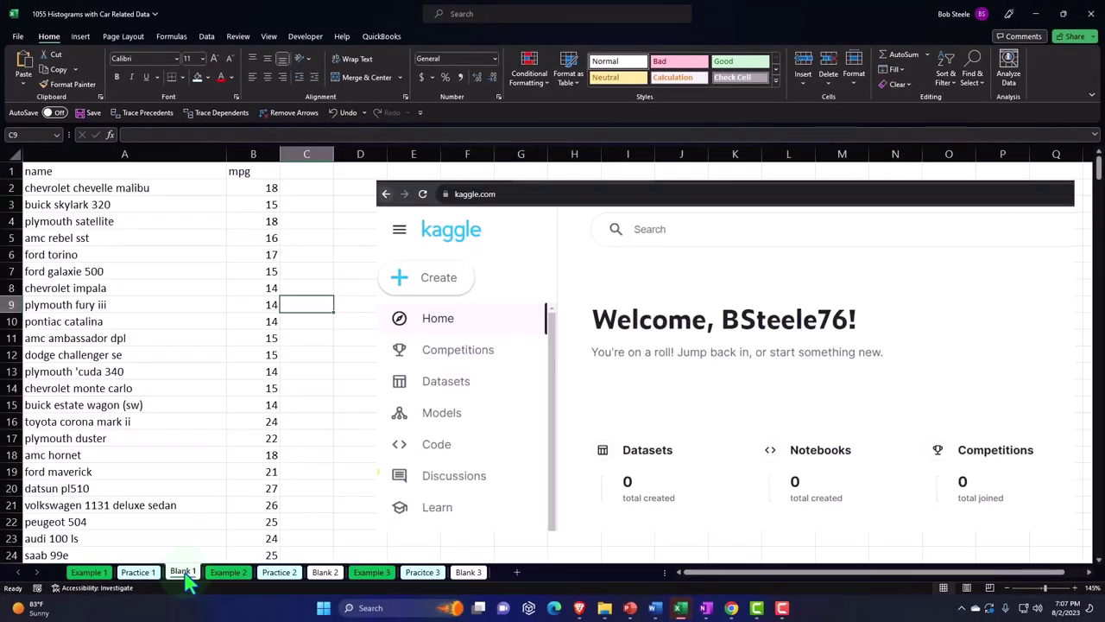
{"action": "left_click", "coordinate": [123, 282]}
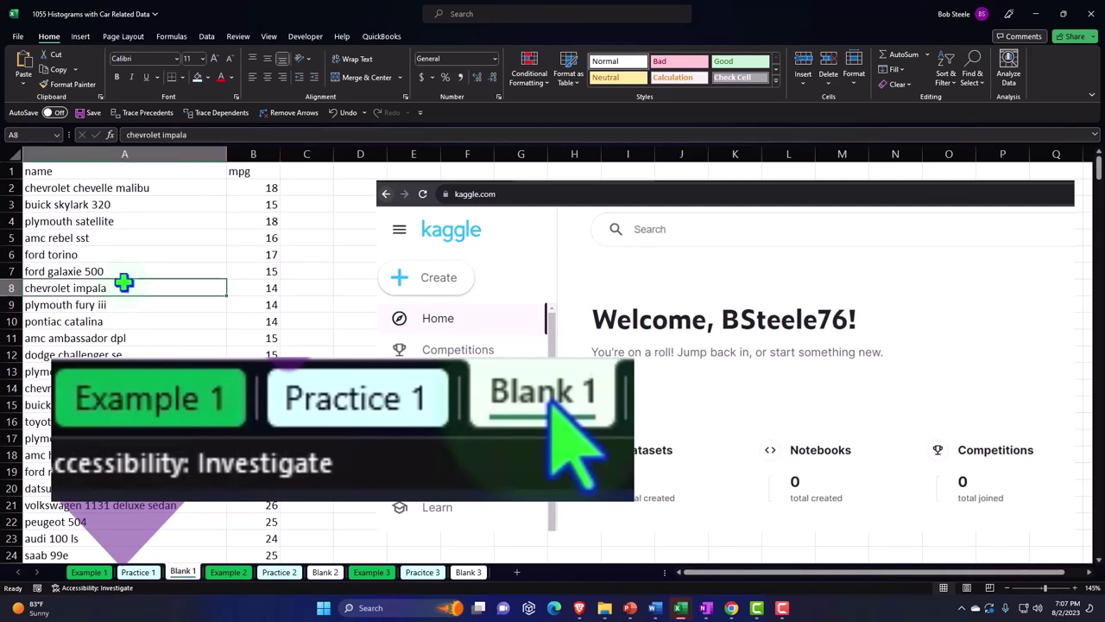
{"action": "left_click", "coordinate": [256, 171]}
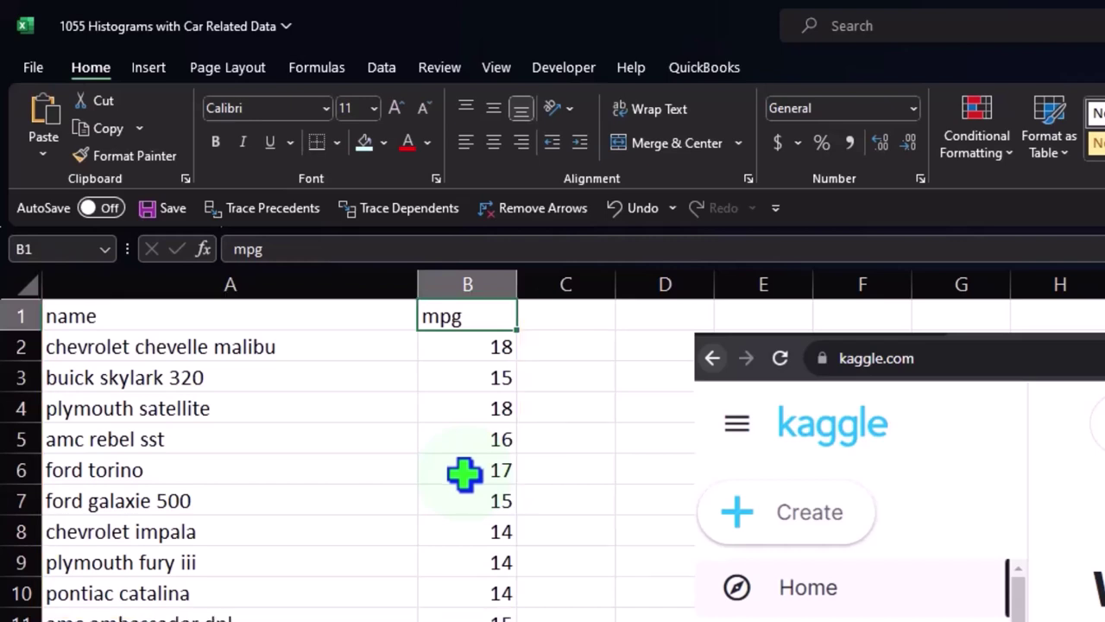
{"action": "scroll", "coordinate": [464, 473], "scroll_direction": "down", "scroll_amount": 6}
{"action": "scroll", "coordinate": [465, 472], "scroll_direction": "down", "scroll_amount": 5}
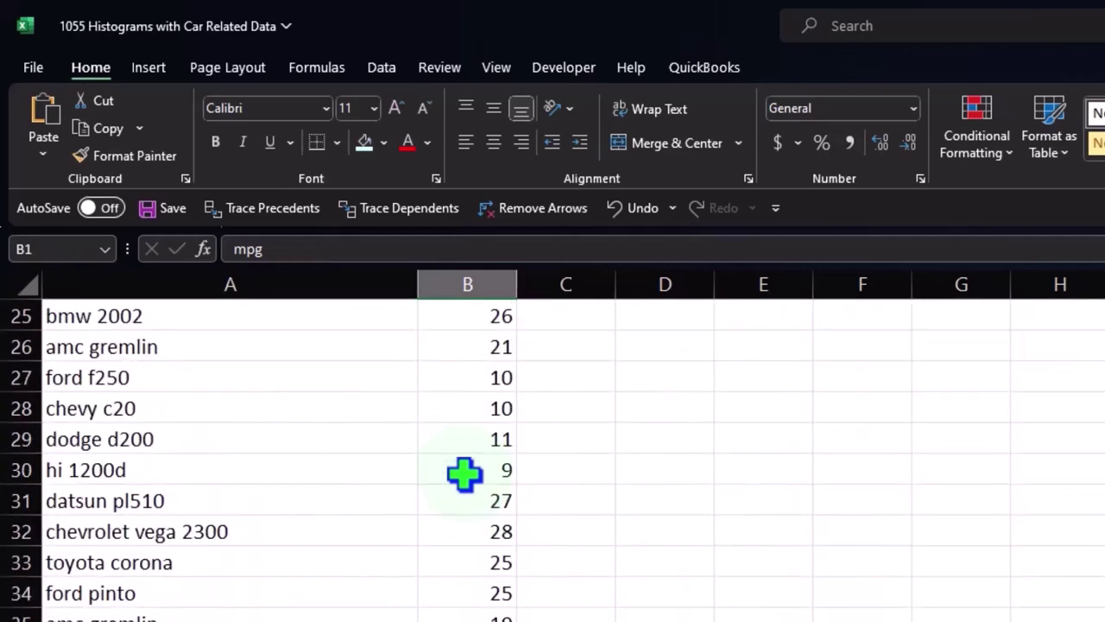
{"action": "scroll", "coordinate": [465, 472], "scroll_direction": "up", "scroll_amount": 11}
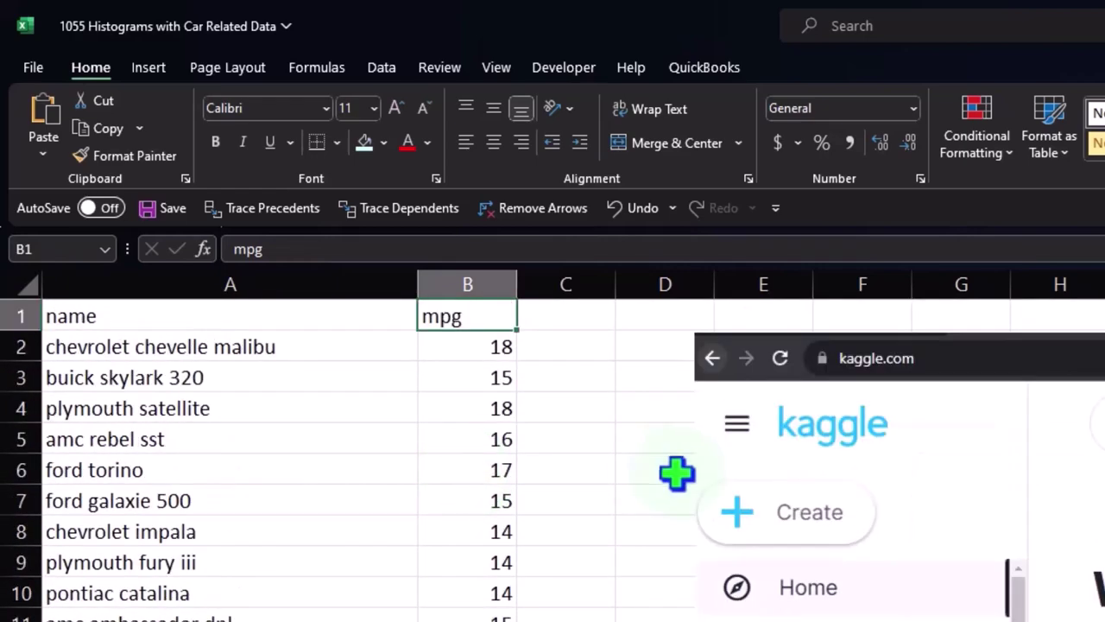
{"action": "left_click", "coordinate": [814, 444]}
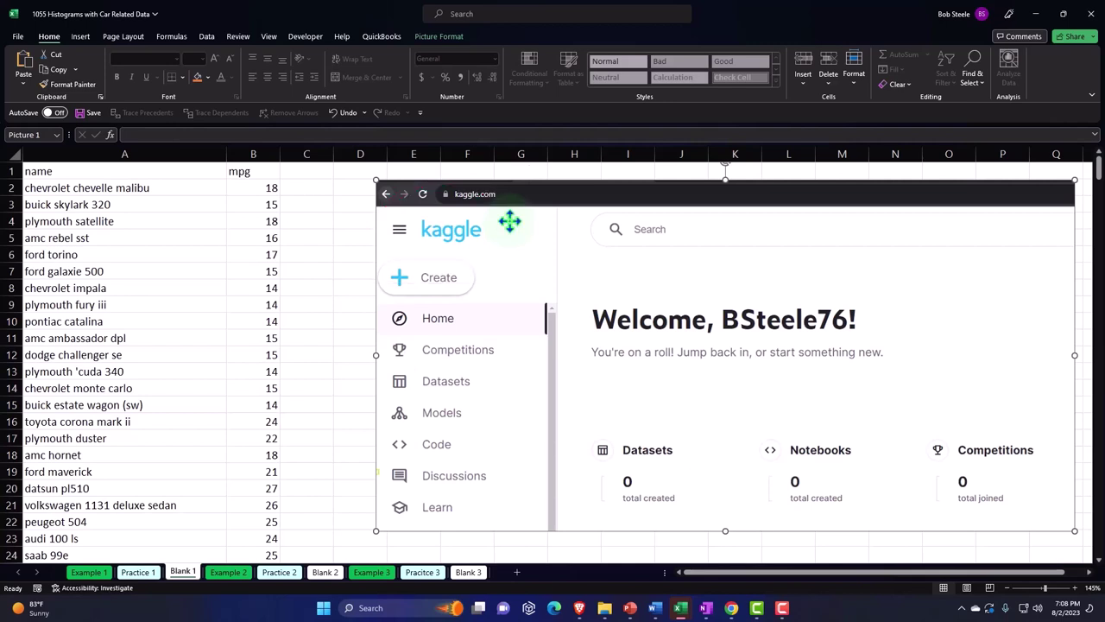
{"action": "key", "text": "Delete"}
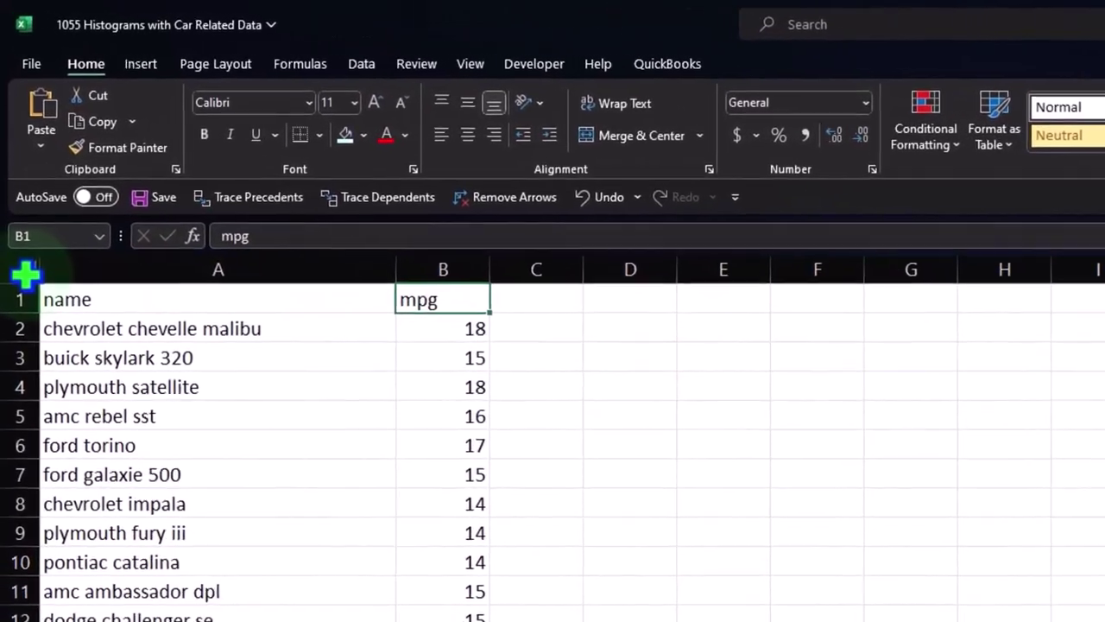
Format the entire Blank 1 sheet as Currency with red parenthesised negatives, no currency symbol and 0 decimal places.
{"action": "left_click", "coordinate": [24, 273]}
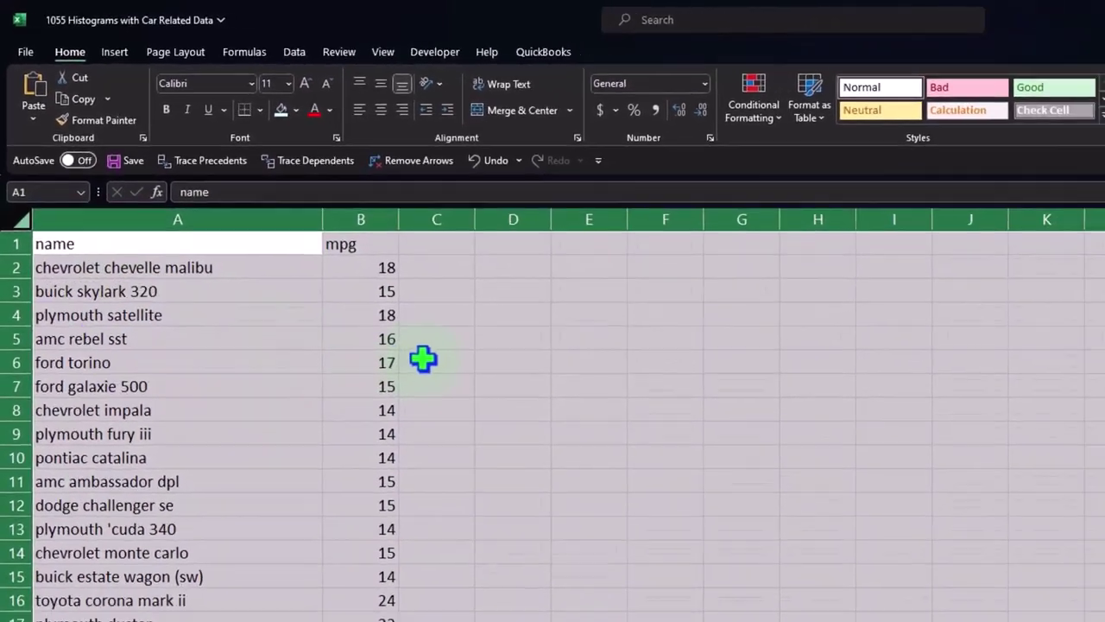
{"action": "right_click", "coordinate": [510, 439]}
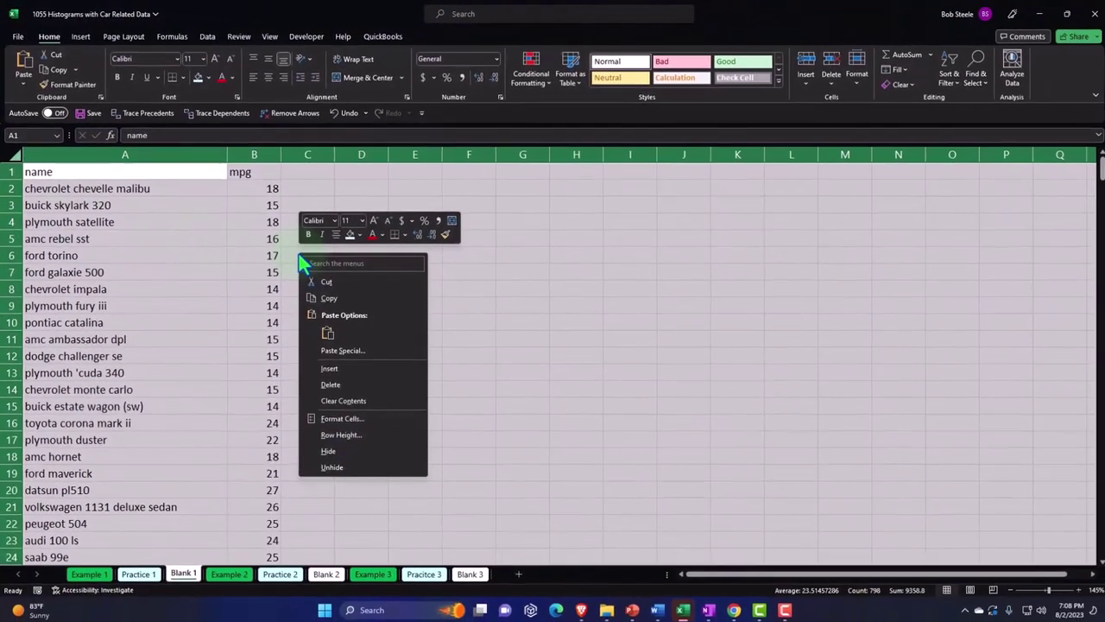
{"action": "left_click", "coordinate": [344, 427]}
{"action": "left_click_drag", "start_coordinate": [358, 278], "coordinate": [495, 195]}
{"action": "left_click", "coordinate": [356, 251]}
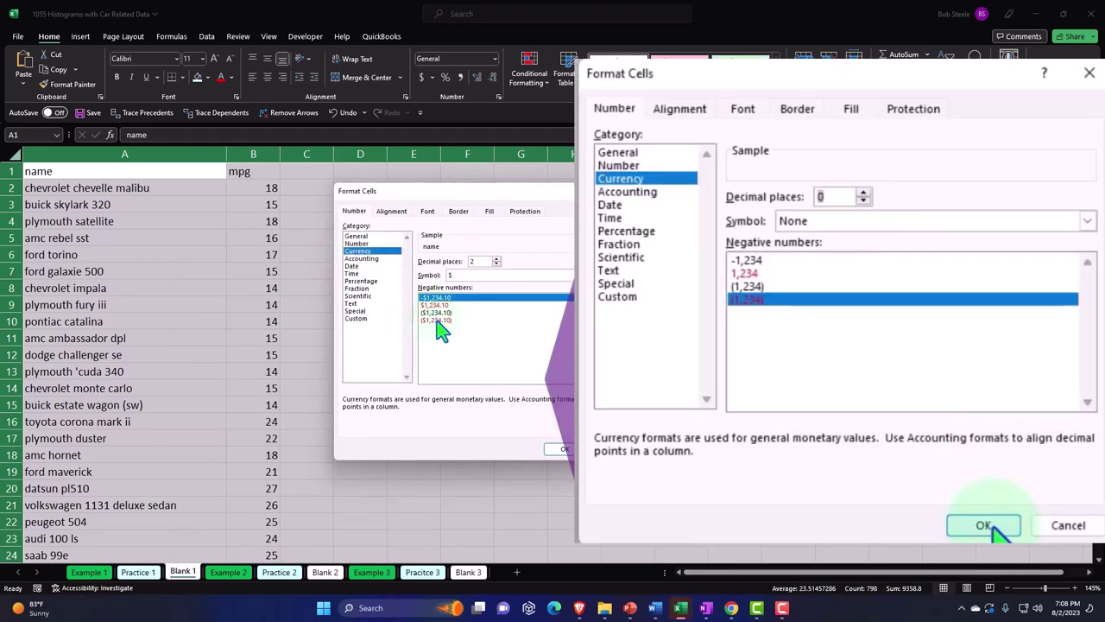
{"action": "left_click", "coordinate": [437, 321]}
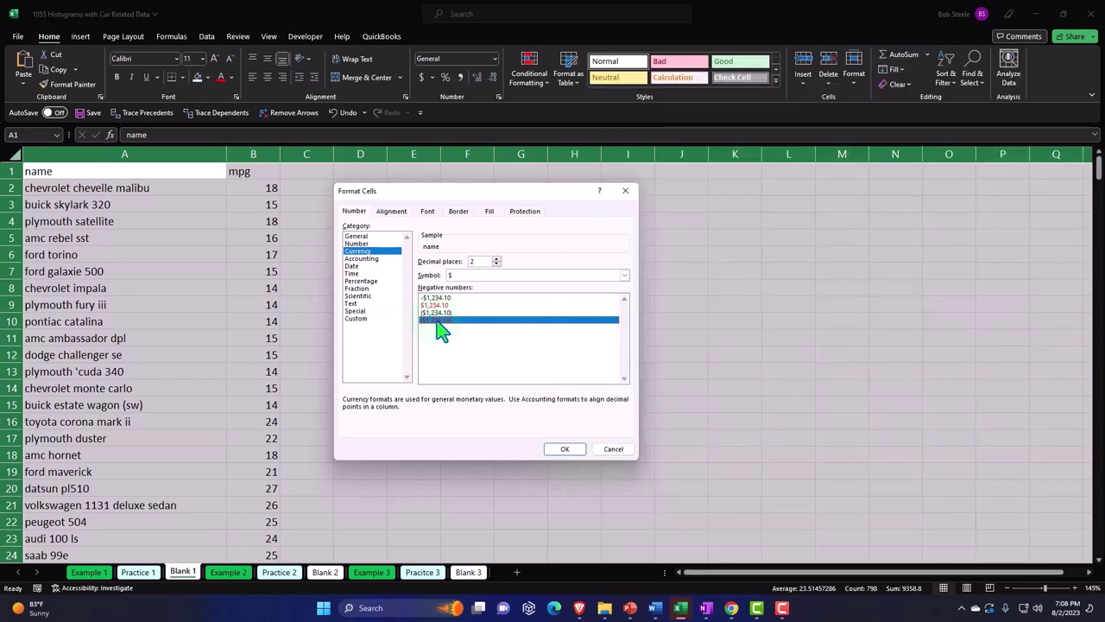
{"action": "left_click", "coordinate": [624, 275]}
{"action": "left_click", "coordinate": [596, 281]}
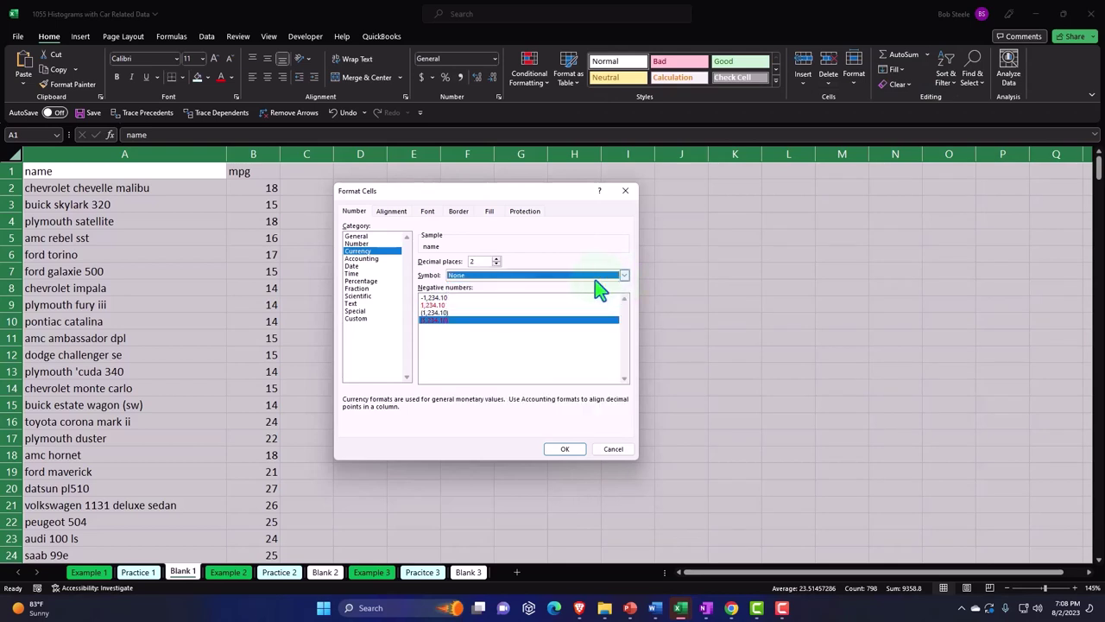
{"action": "left_click", "coordinate": [496, 264]}
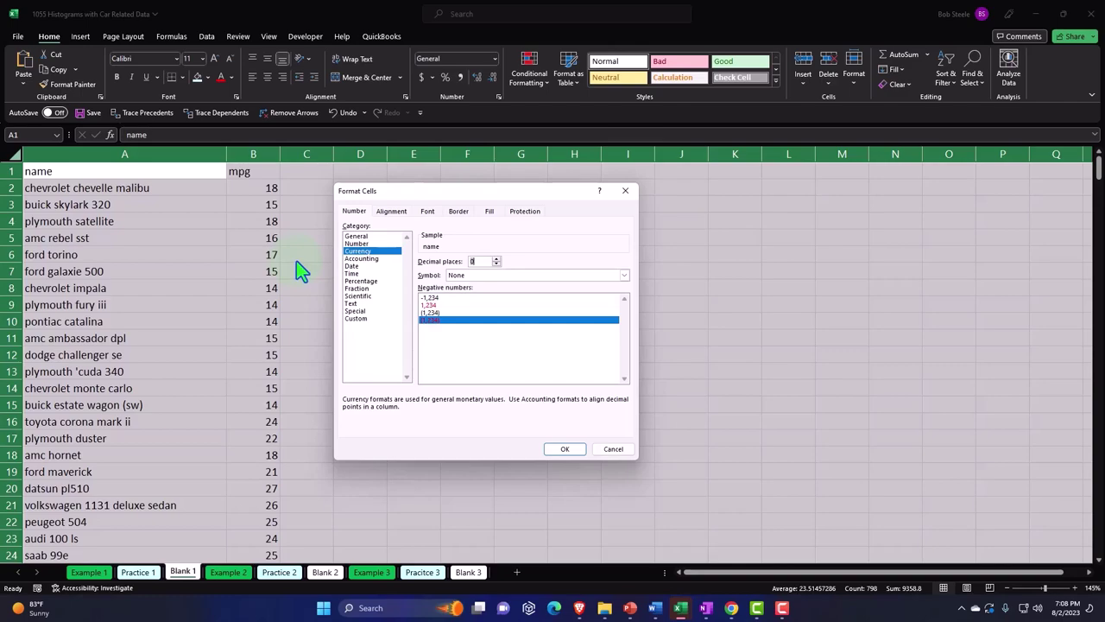
{"action": "left_click", "coordinate": [565, 448]}
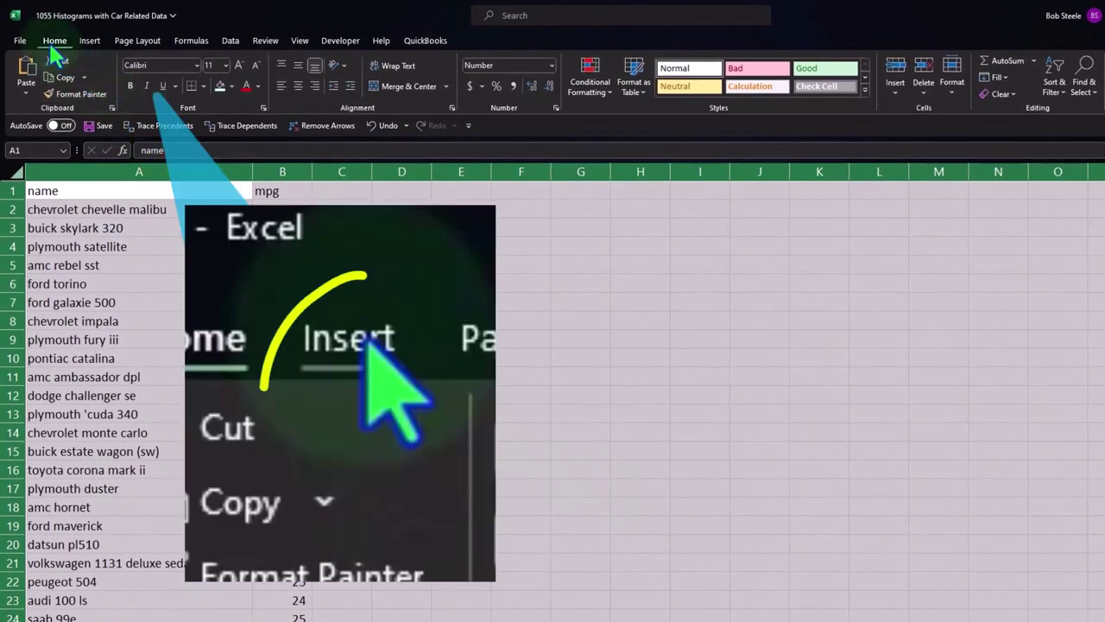
Make all cells on the sheet bold and enlarge the worksheet view, showing the data from row 1.
{"action": "left_click", "coordinate": [131, 85]}
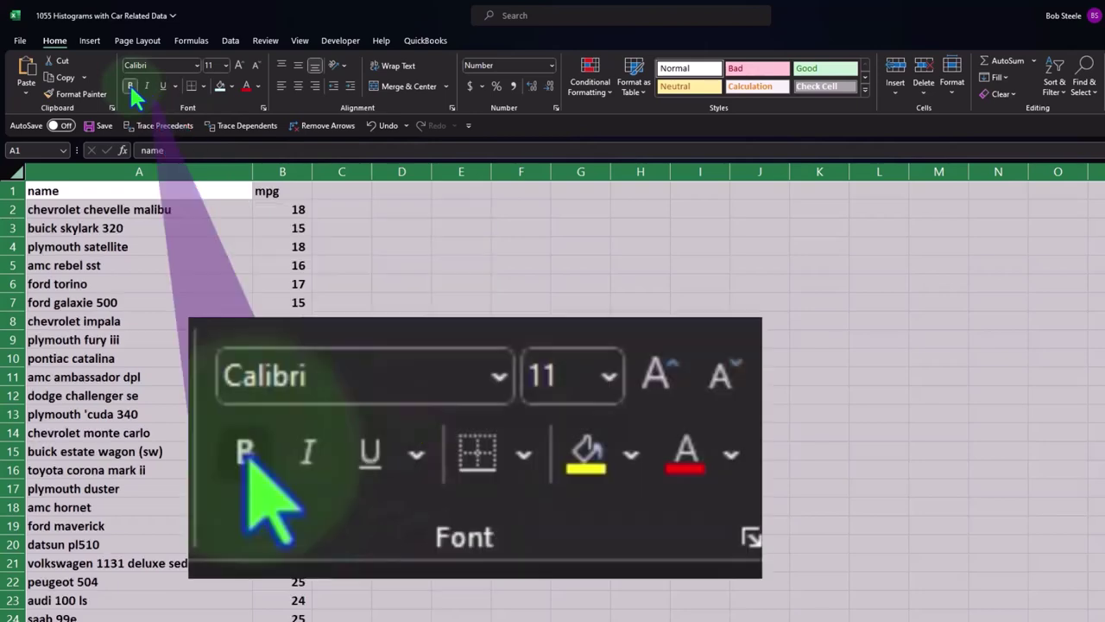
{"action": "left_click", "coordinate": [402, 376]}
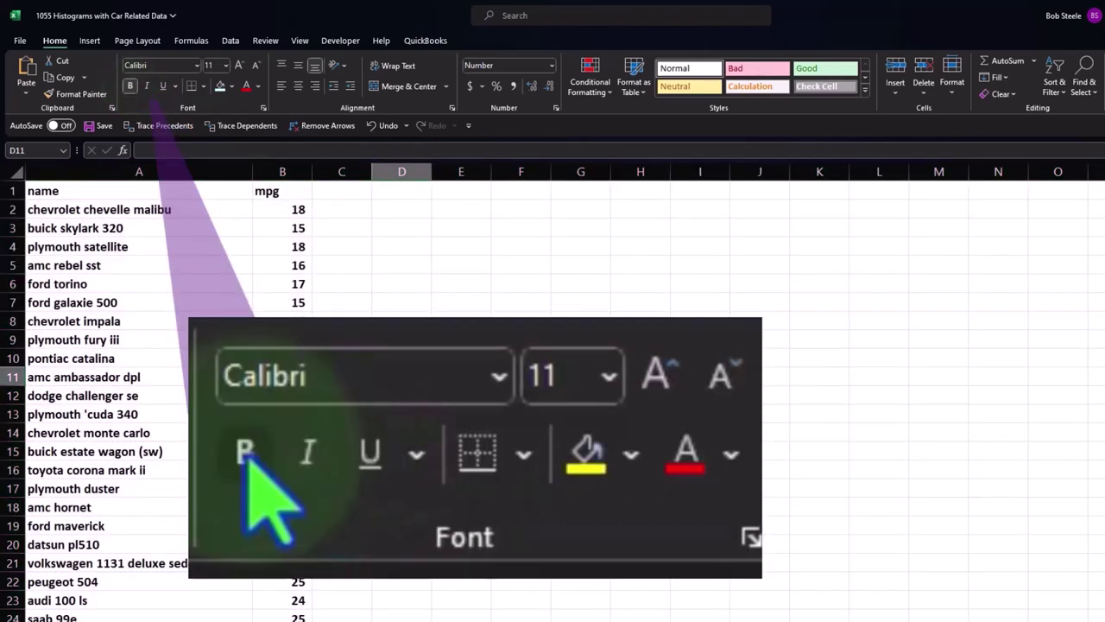
{"action": "scroll", "coordinate": [552, 392], "scroll_direction": "up", "scroll_amount": 1}
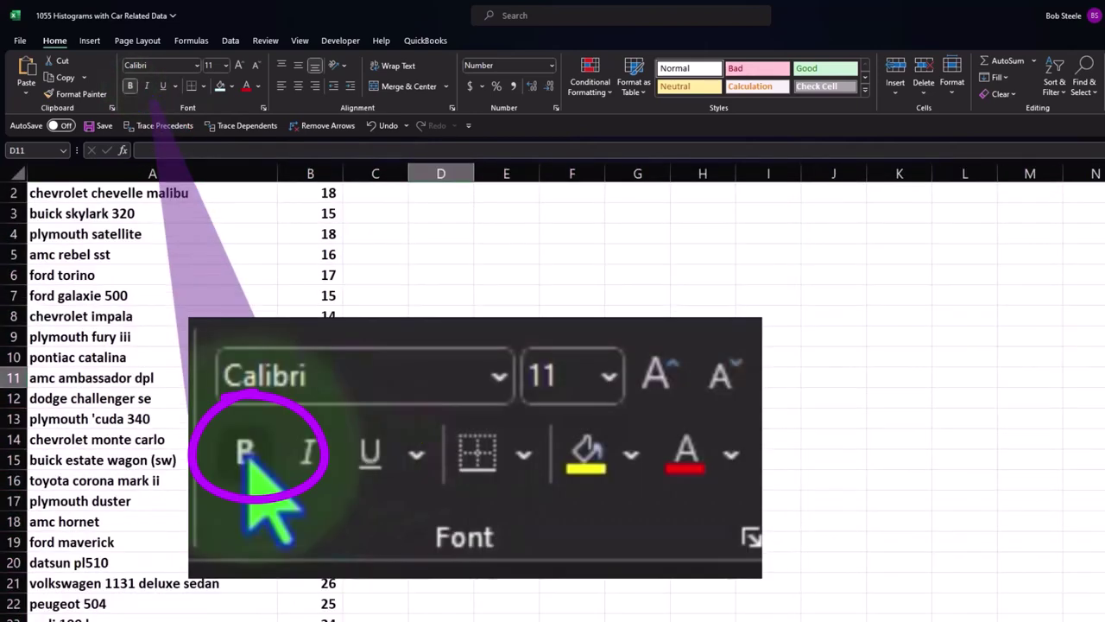
{"action": "scroll", "coordinate": [429, 383], "scroll_direction": "up", "scroll_amount": 2}
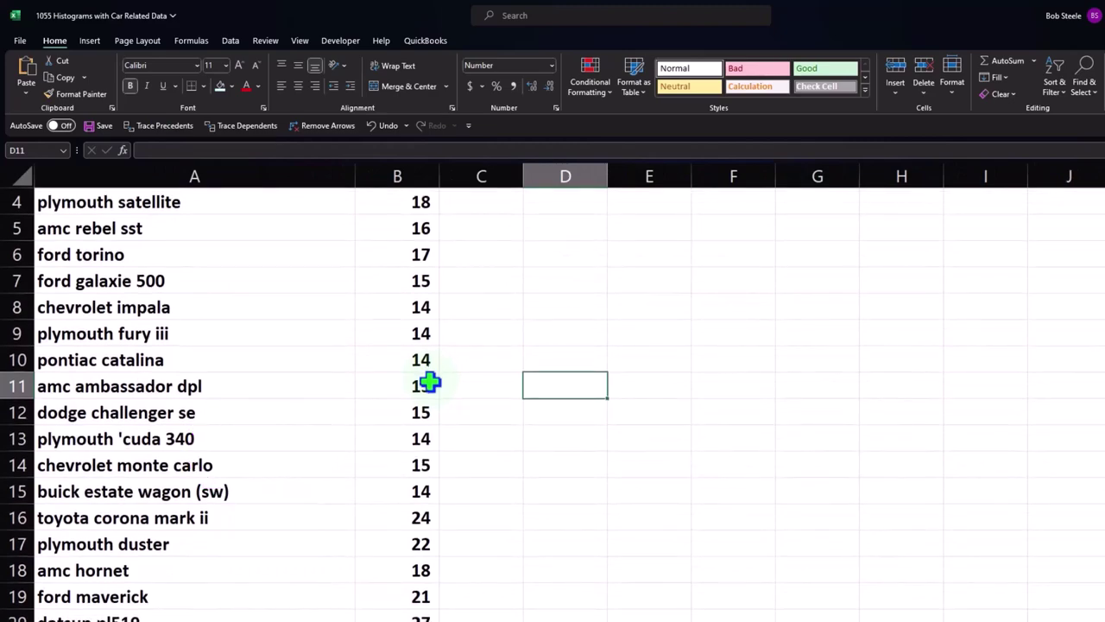
{"action": "scroll", "coordinate": [429, 383], "scroll_direction": "up", "scroll_amount": 1}
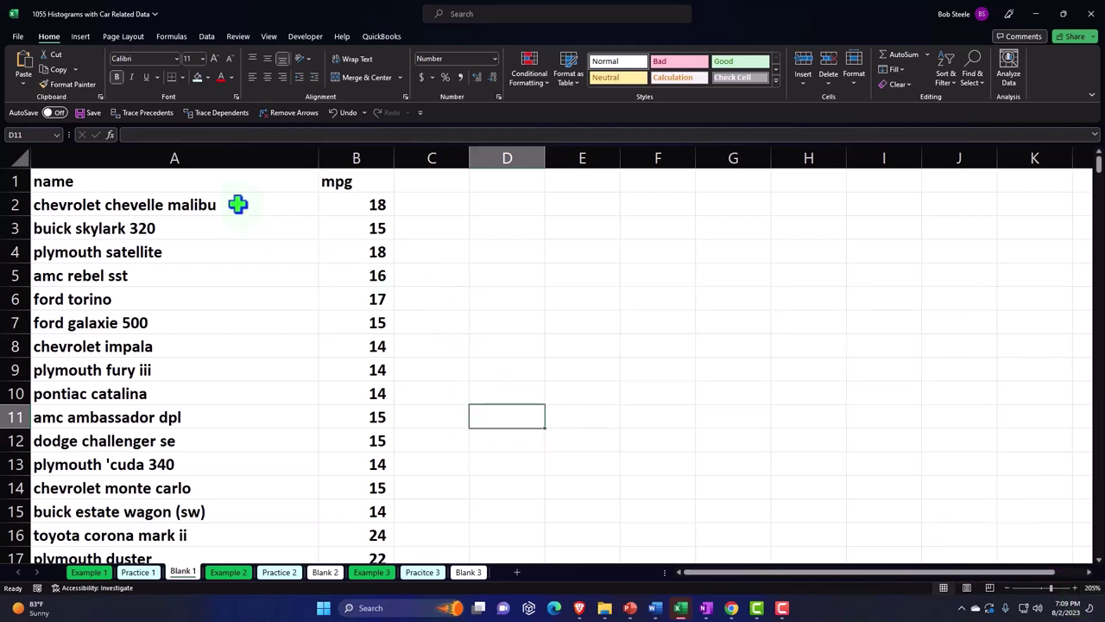
Centre the name and mpg headers in cells A1:B1.
{"action": "left_click_drag", "start_coordinate": [198, 180], "coordinate": [322, 181]}
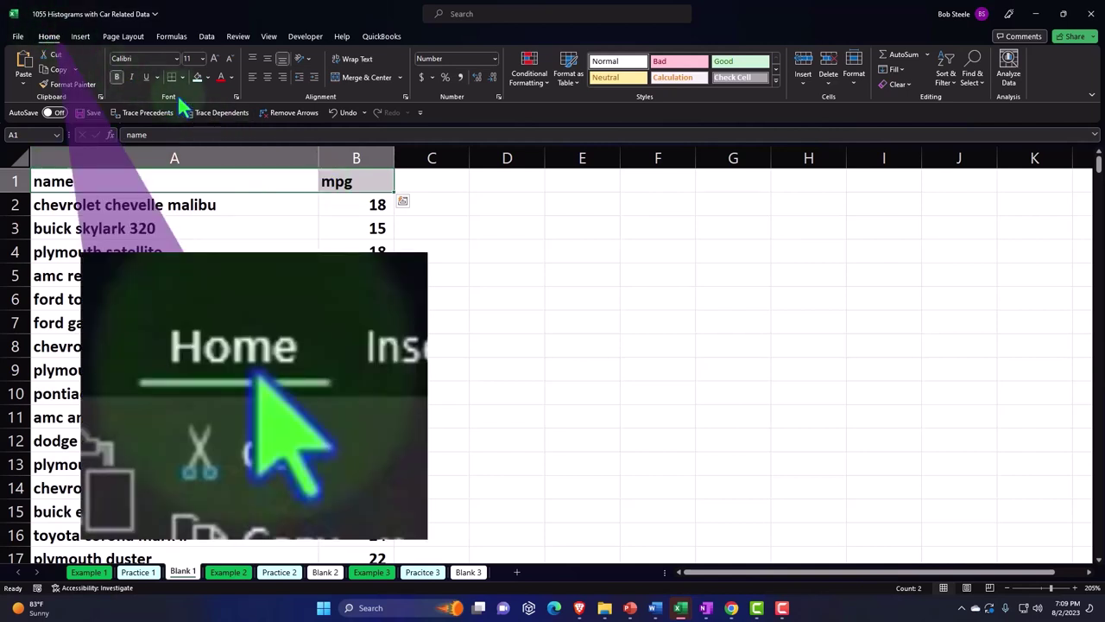
{"action": "left_click", "coordinate": [267, 76]}
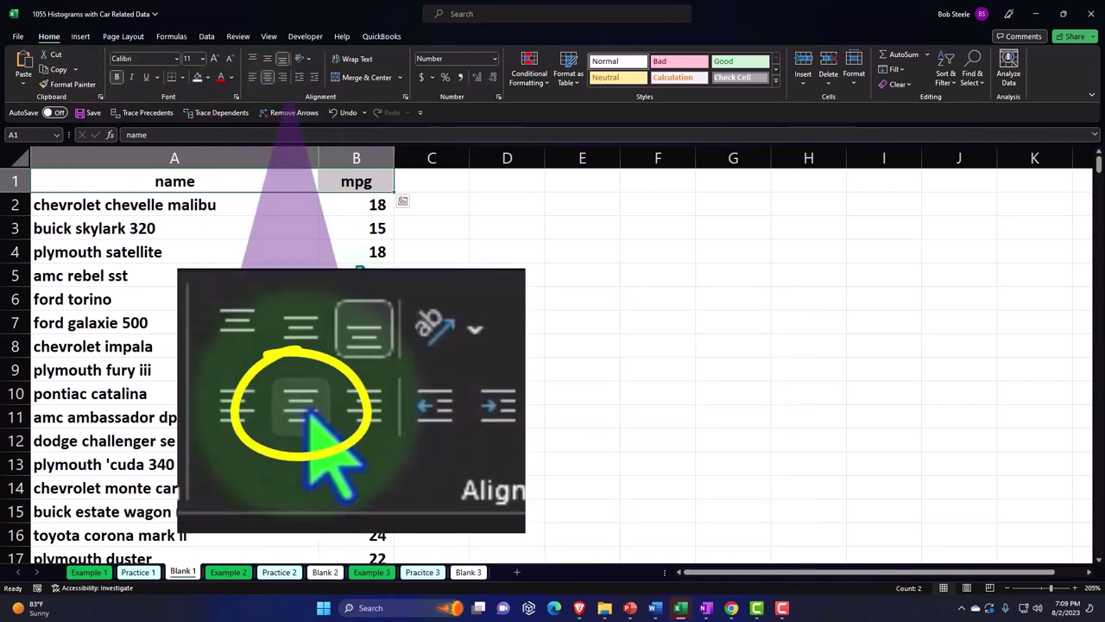
{"action": "left_click", "coordinate": [358, 274]}
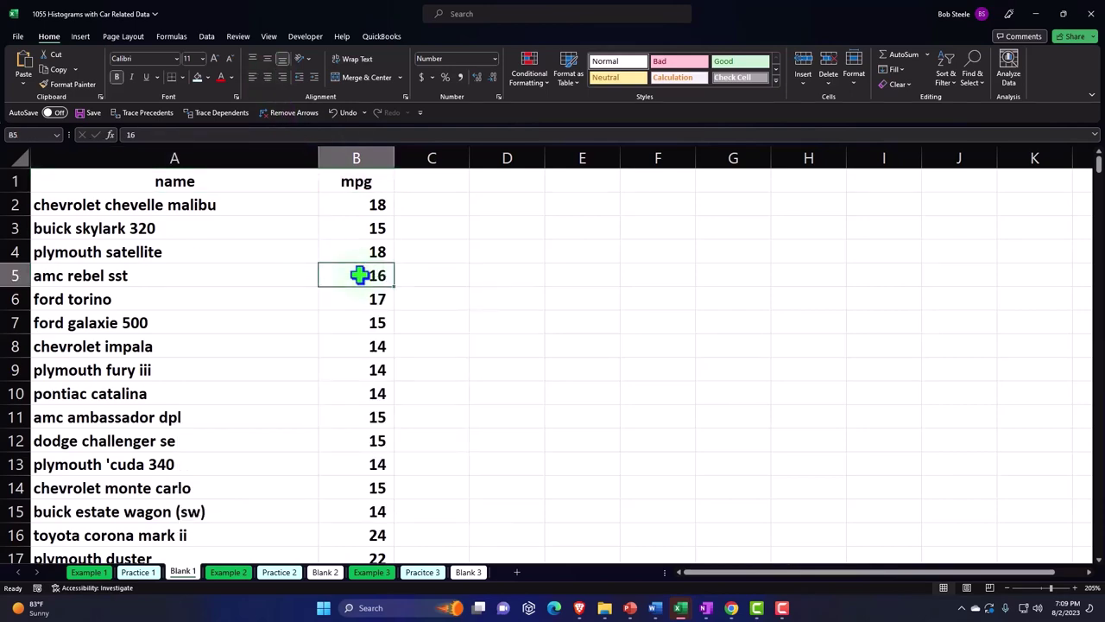
Look through the full list of car names and mpg values on the Blank 1 sheet.
{"action": "scroll", "coordinate": [474, 362], "scroll_direction": "down", "scroll_amount": 12}
{"action": "scroll", "coordinate": [474, 362], "scroll_direction": "down", "scroll_amount": 10}
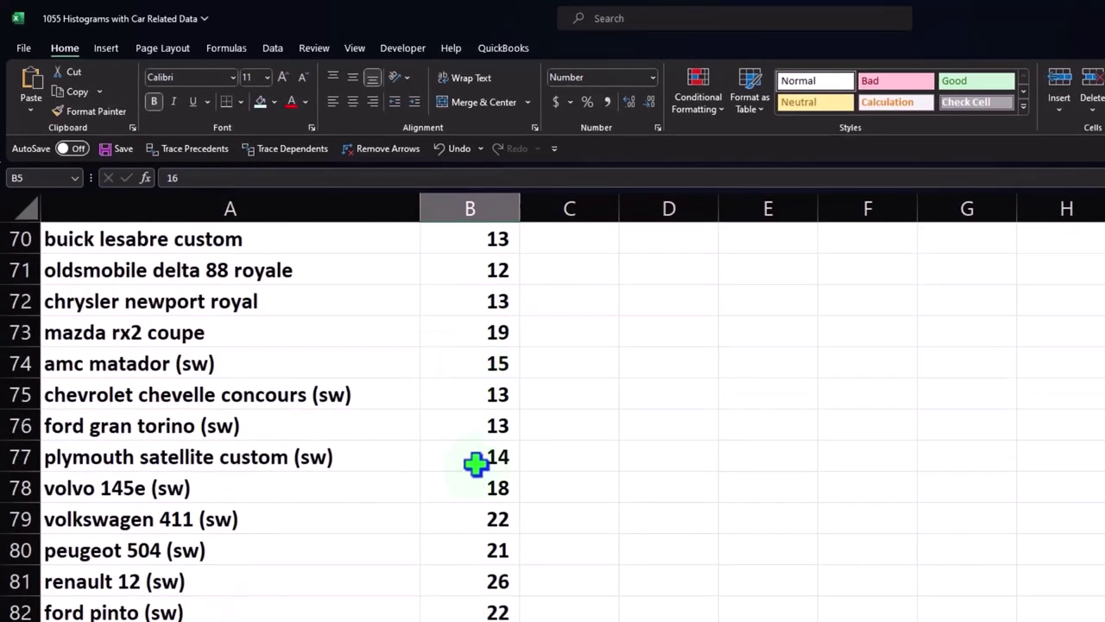
{"action": "scroll", "coordinate": [476, 464], "scroll_direction": "down", "scroll_amount": 19}
{"action": "scroll", "coordinate": [476, 464], "scroll_direction": "down", "scroll_amount": 20}
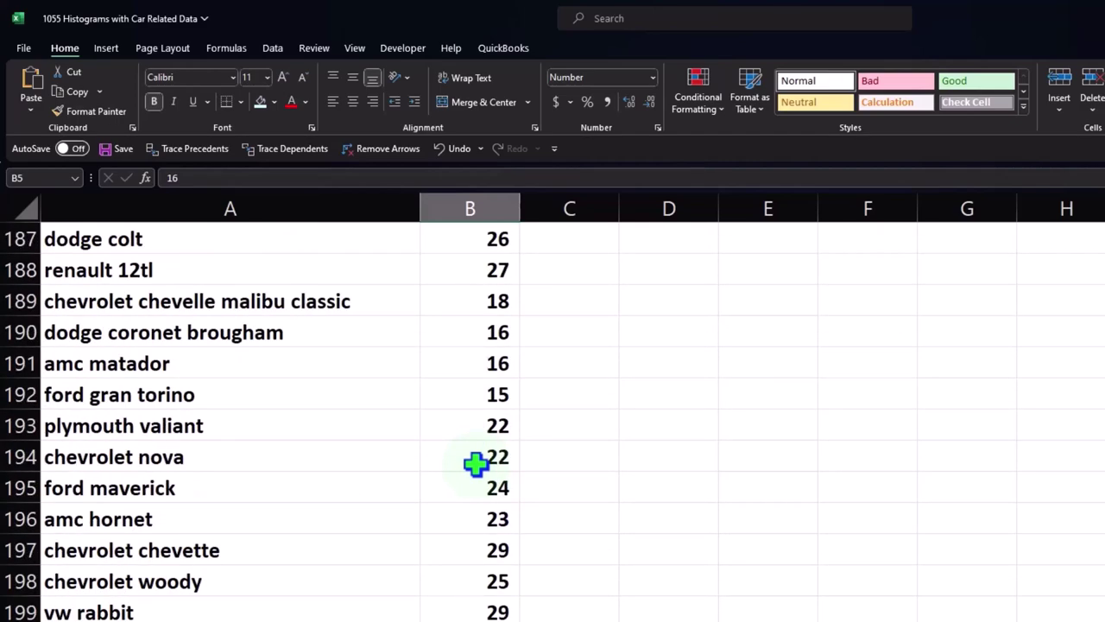
{"action": "scroll", "coordinate": [476, 463], "scroll_direction": "down", "scroll_amount": 20}
{"action": "scroll", "coordinate": [475, 463], "scroll_direction": "down", "scroll_amount": 20}
{"action": "scroll", "coordinate": [476, 463], "scroll_direction": "up", "scroll_amount": 15}
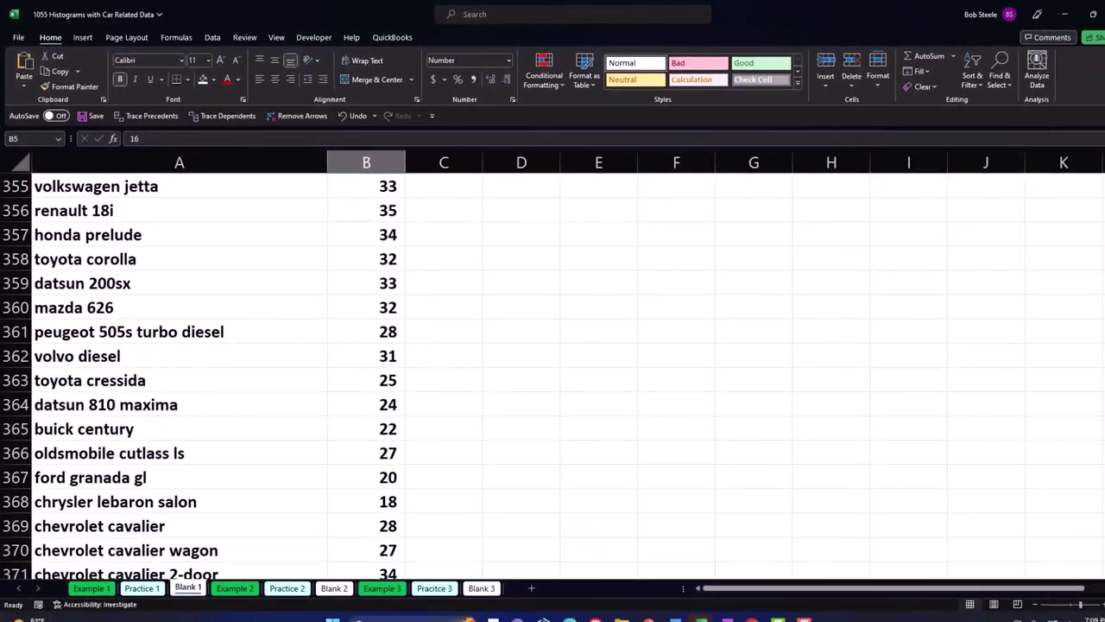
{"action": "scroll", "coordinate": [757, 222], "scroll_direction": "up", "scroll_amount": 20}
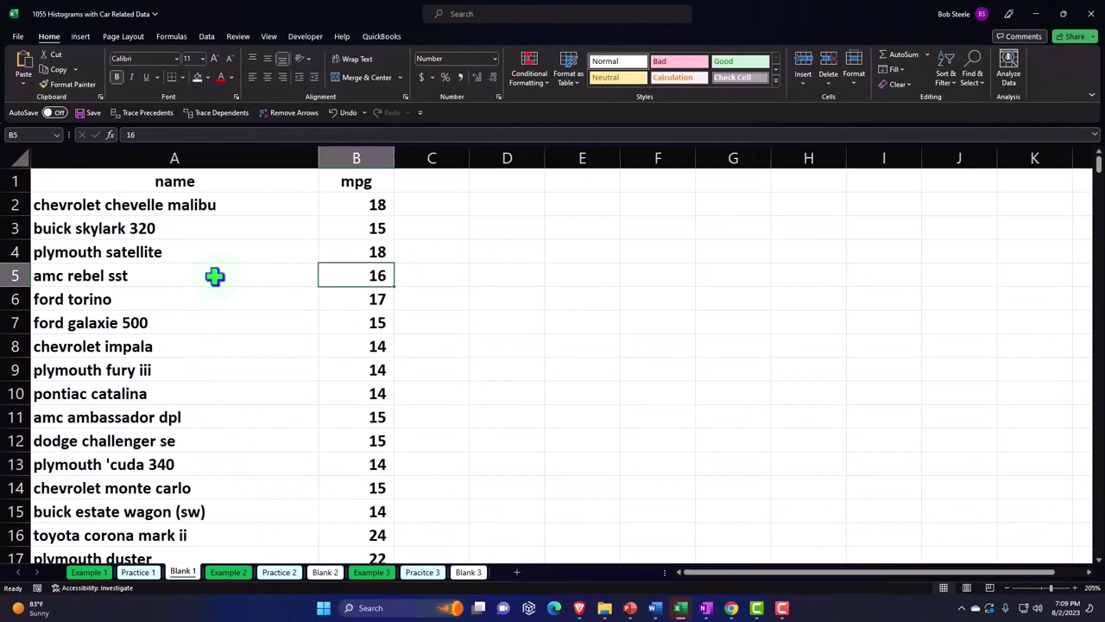
Convert the name and mpg data in A1:B399 into a table with headers.
{"action": "left_click", "coordinate": [214, 276]}
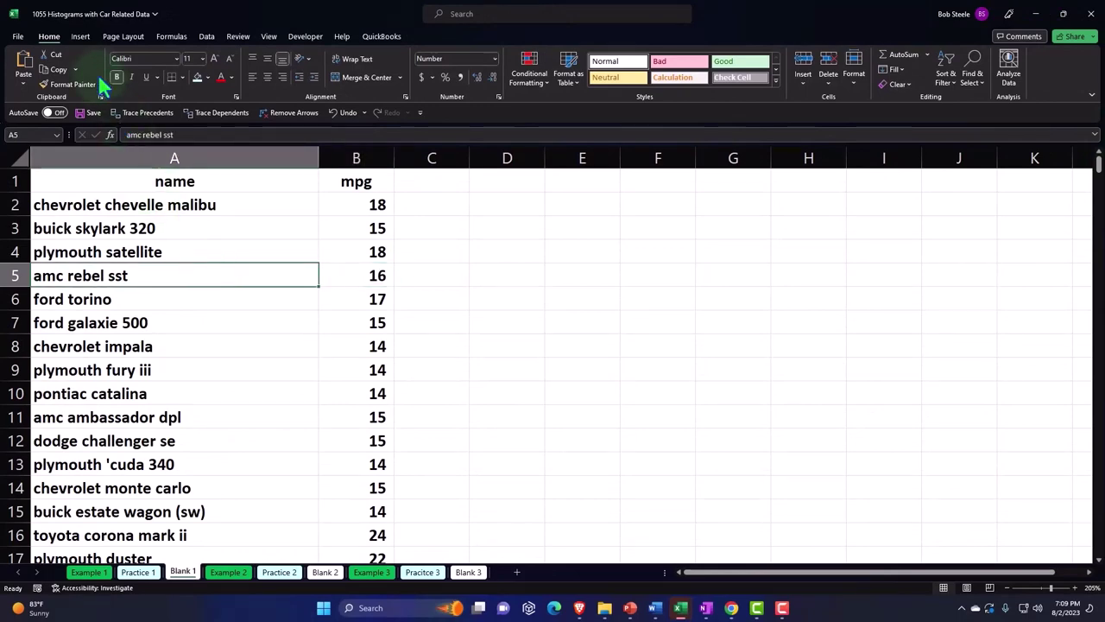
{"action": "left_click", "coordinate": [79, 36]}
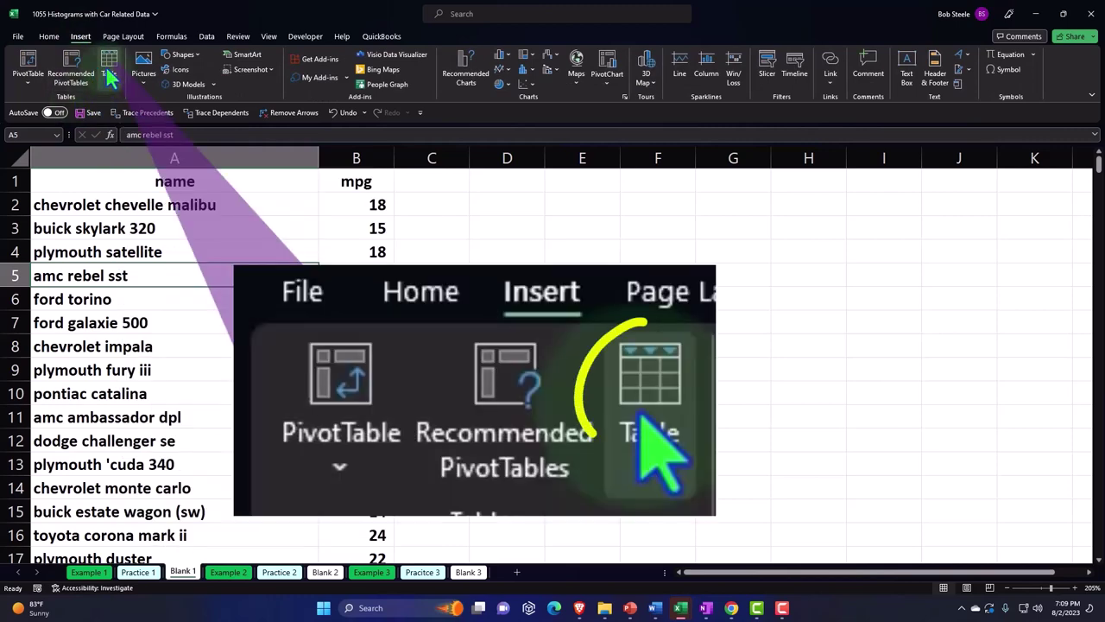
{"action": "left_click", "coordinate": [109, 78]}
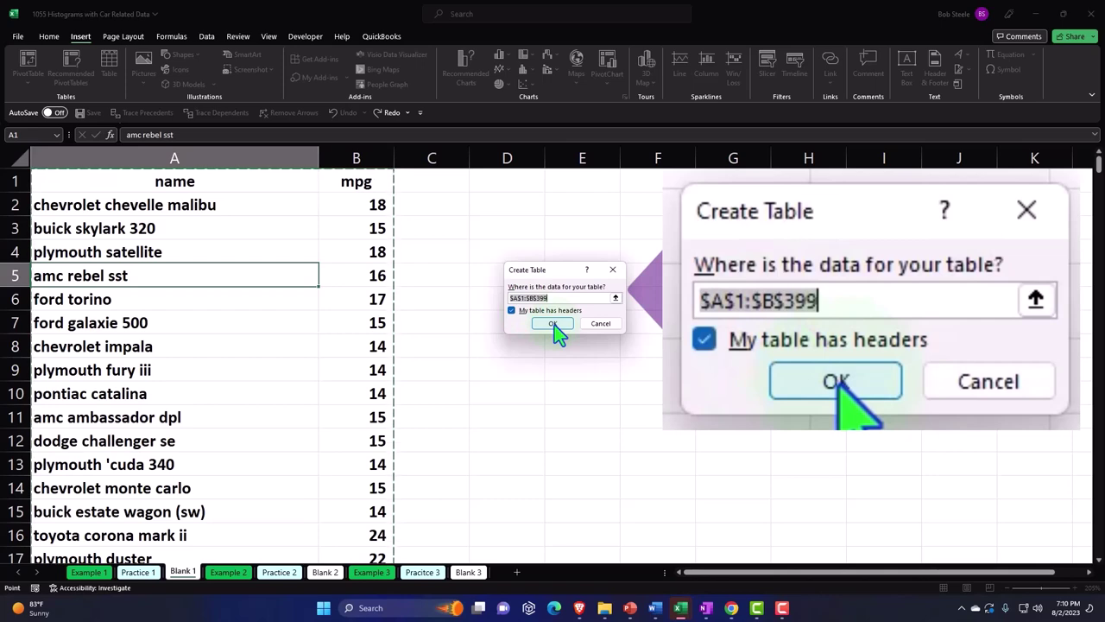
{"action": "left_click", "coordinate": [554, 325]}
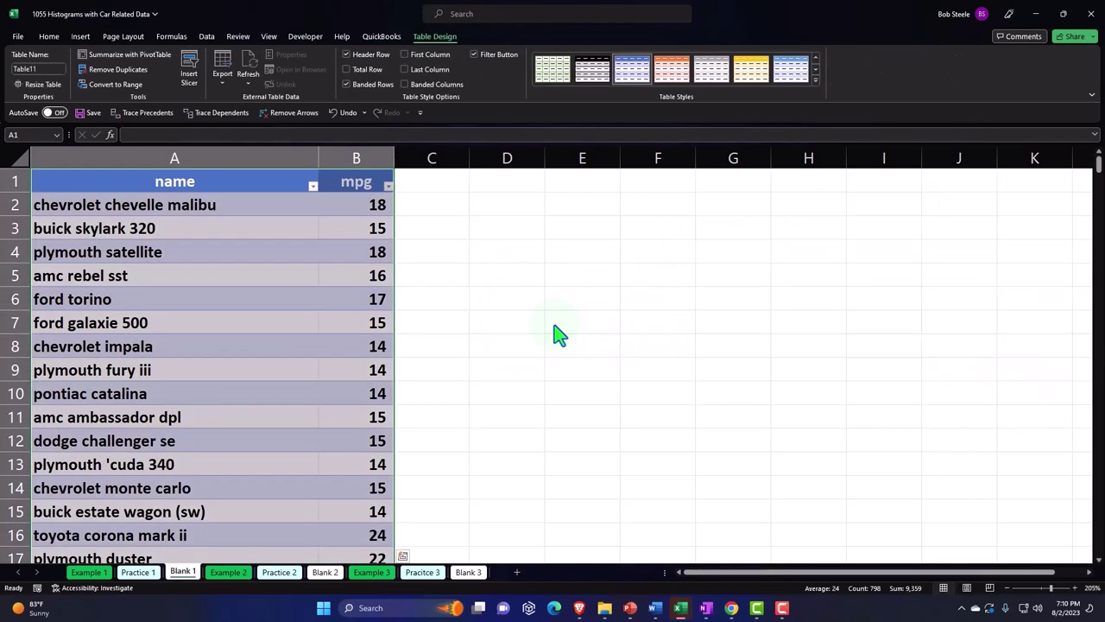
Sort the table by mpg from smallest to largest and look through the sorted rows.
{"action": "left_click", "coordinate": [305, 309]}
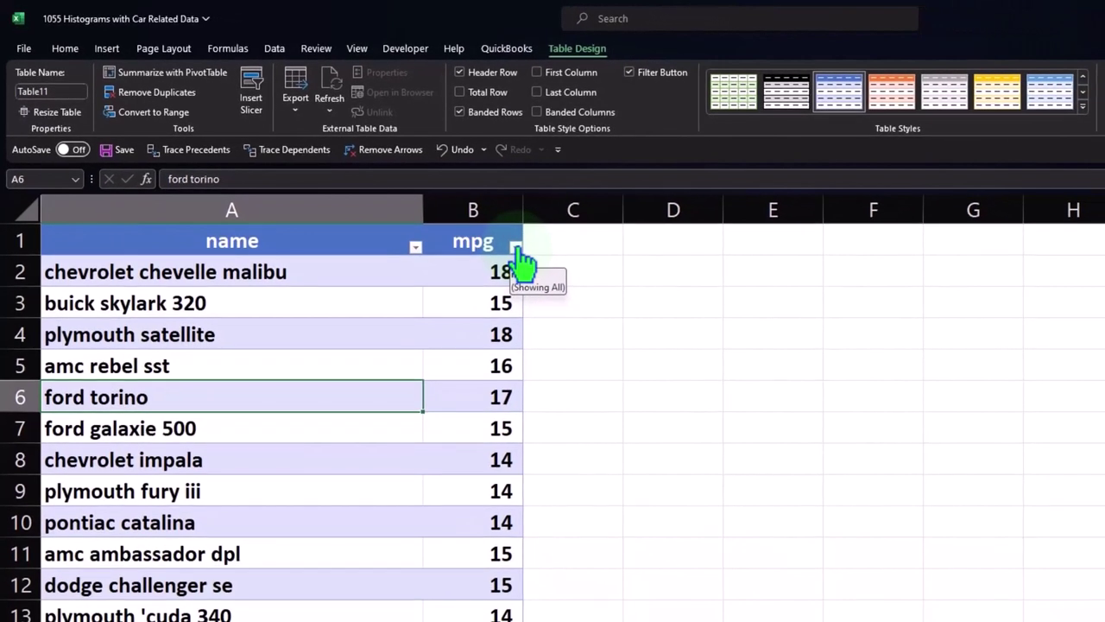
{"action": "left_click", "coordinate": [516, 248]}
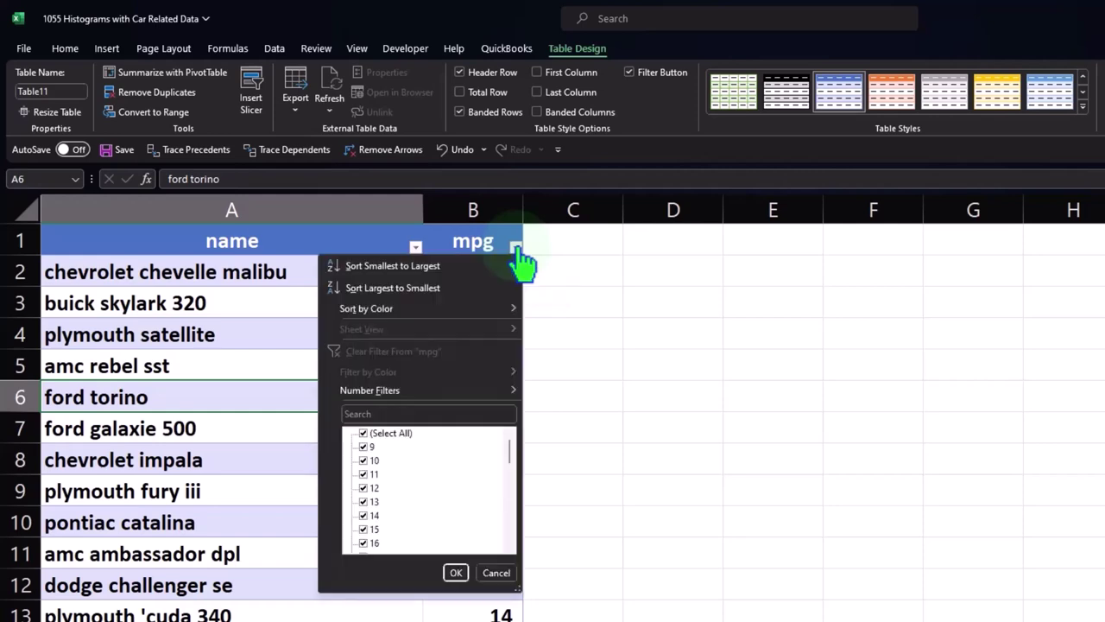
{"action": "left_click", "coordinate": [457, 264]}
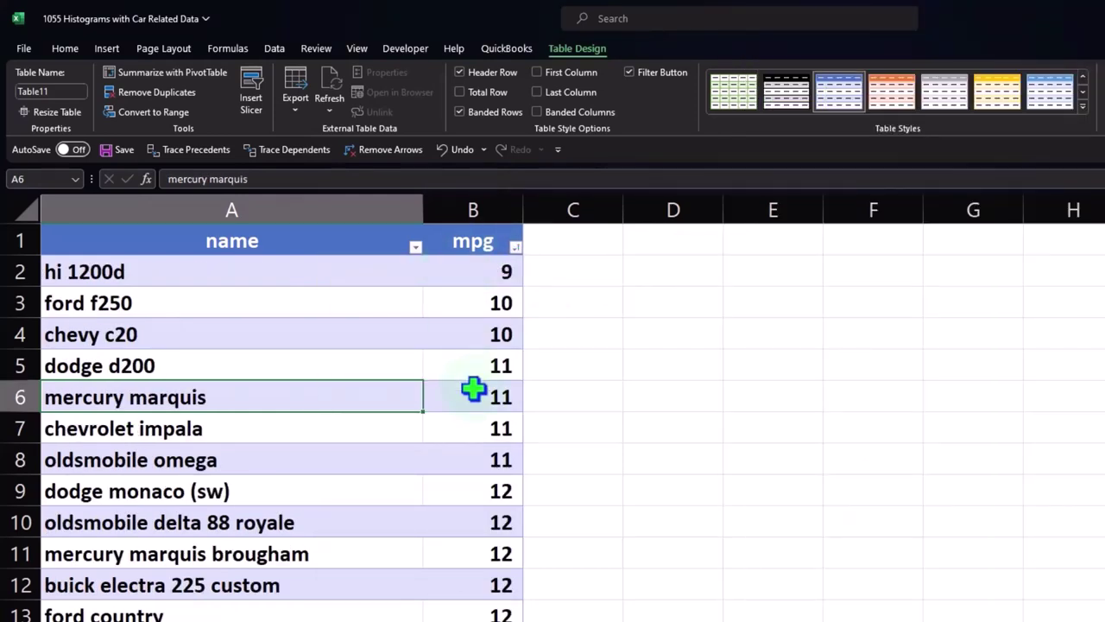
{"action": "scroll", "coordinate": [473, 390], "scroll_direction": "down", "scroll_amount": 14}
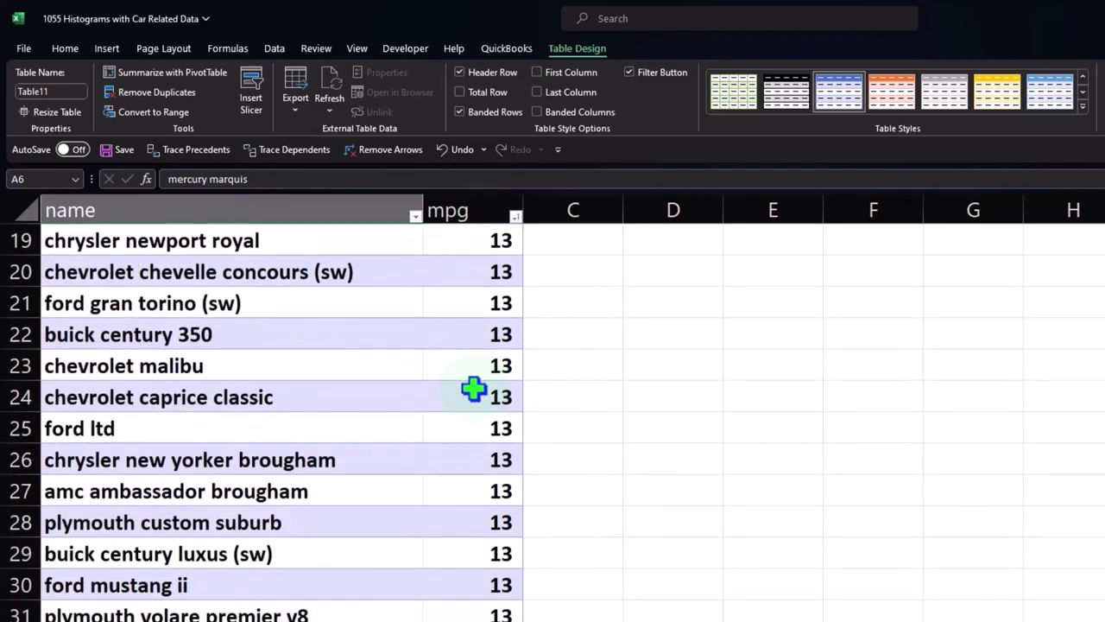
{"action": "scroll", "coordinate": [473, 390], "scroll_direction": "down", "scroll_amount": 20}
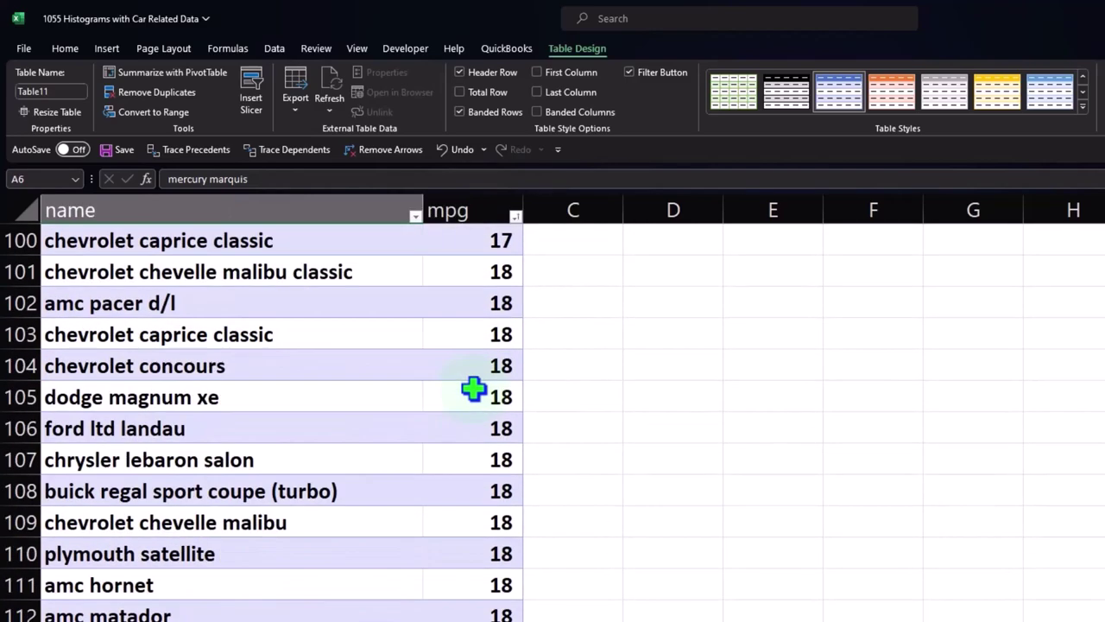
{"action": "scroll", "coordinate": [473, 390], "scroll_direction": "down", "scroll_amount": 9}
{"action": "scroll", "coordinate": [475, 390], "scroll_direction": "up", "scroll_amount": 20}
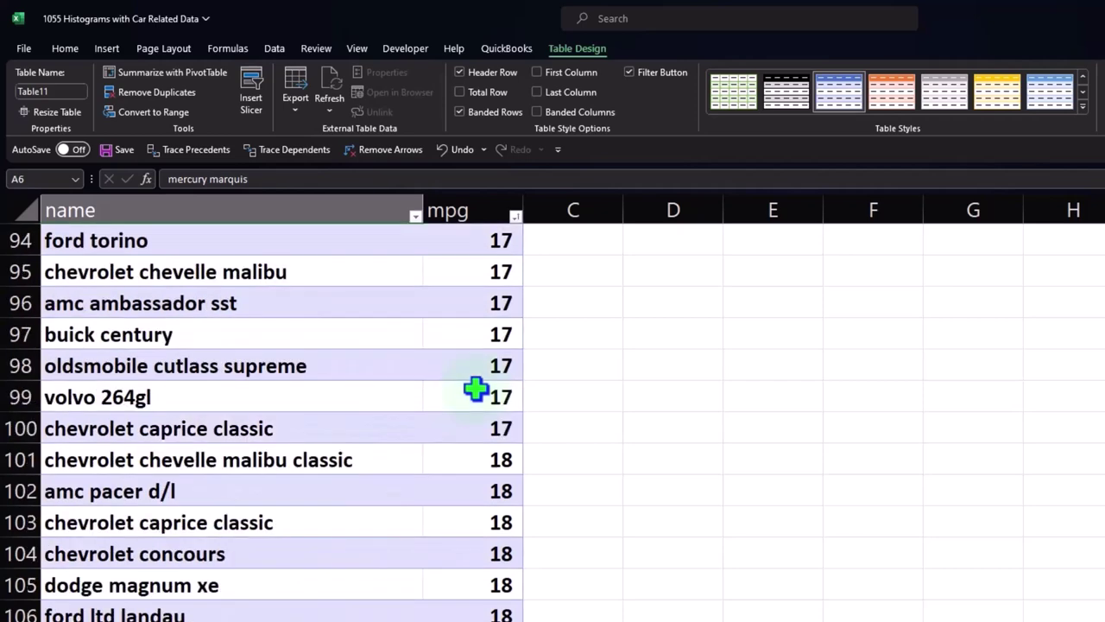
{"action": "scroll", "coordinate": [476, 391], "scroll_direction": "up", "scroll_amount": 17}
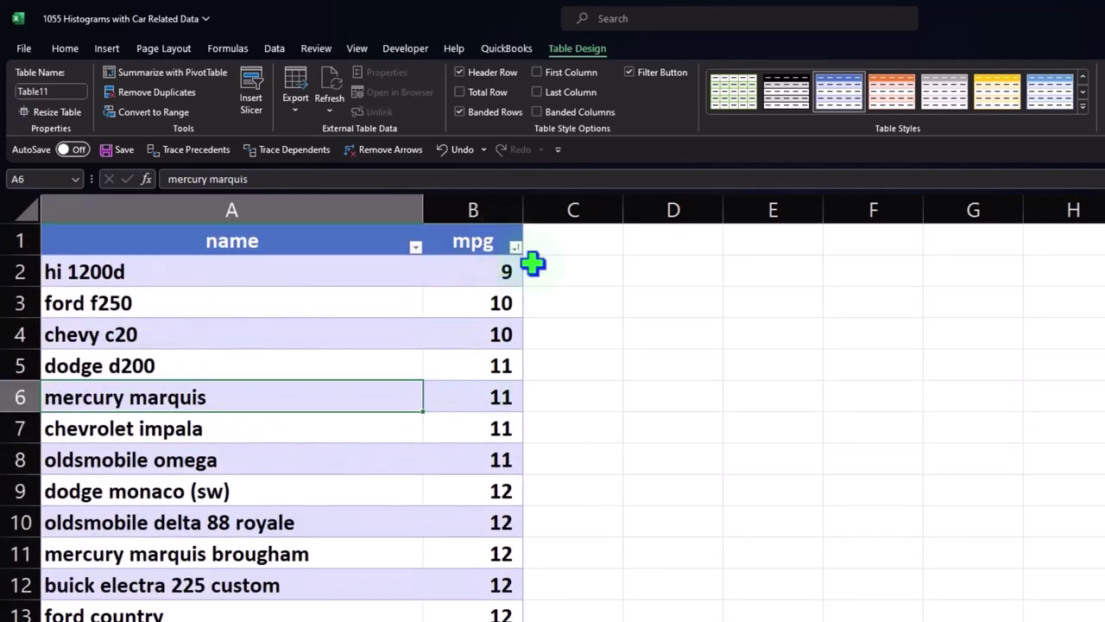
Sort the table by mpg from largest to smallest.
{"action": "left_click", "coordinate": [516, 248]}
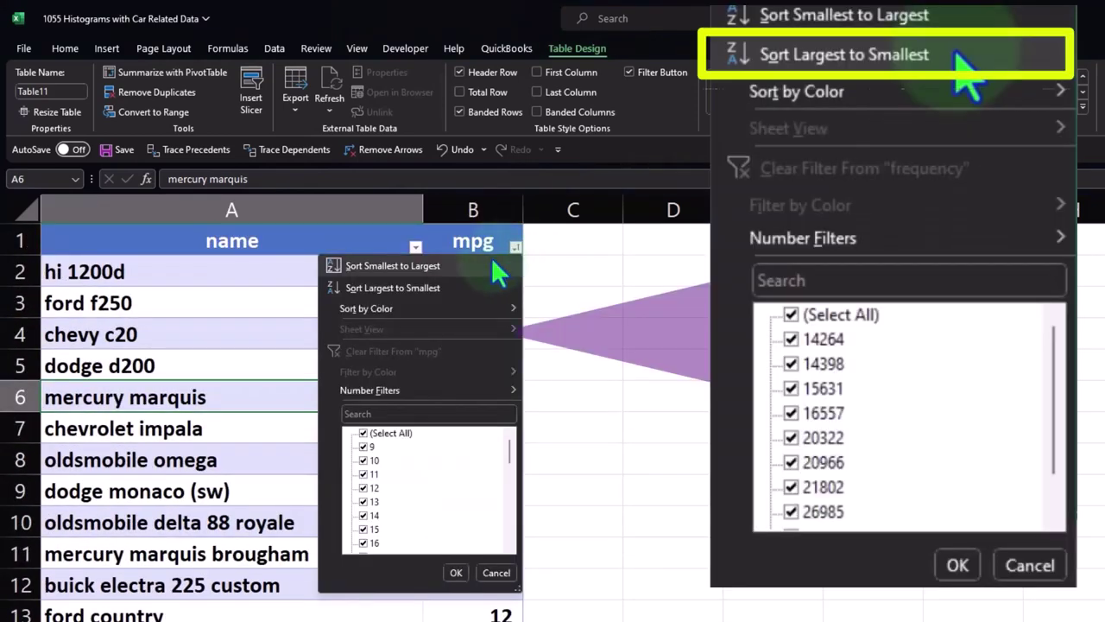
{"action": "left_click", "coordinate": [427, 288]}
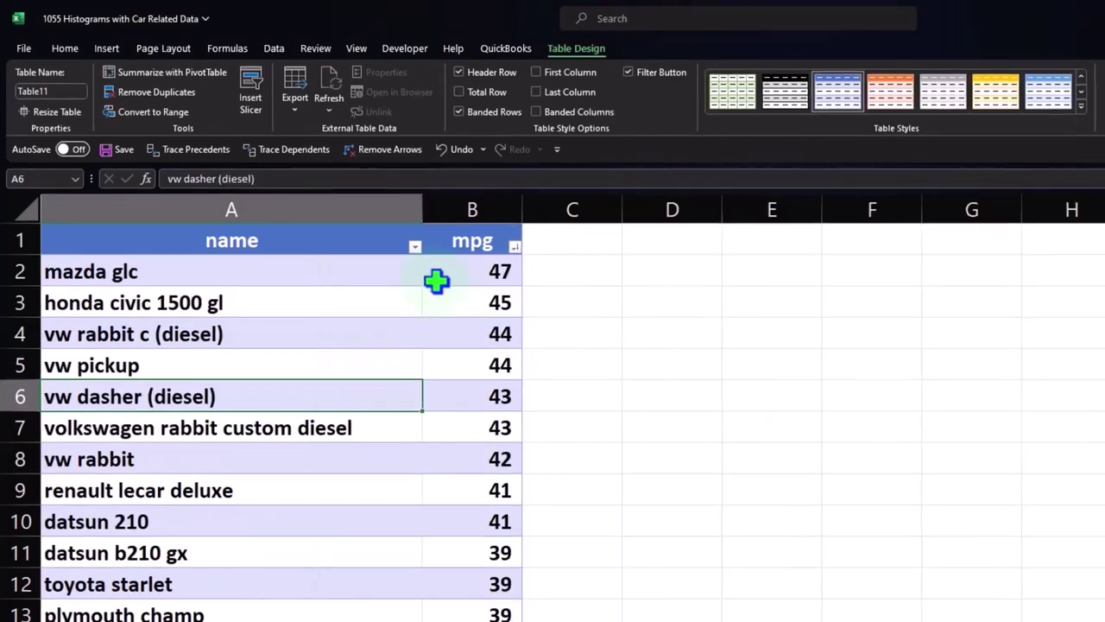
{"action": "left_click", "coordinate": [436, 273]}
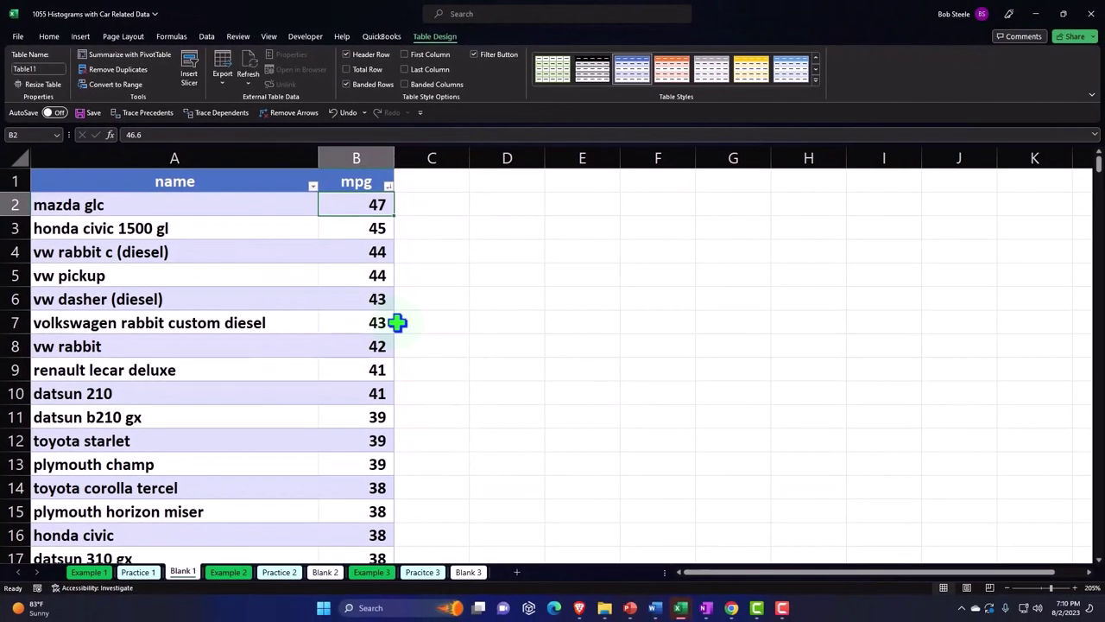
Narrow the empty column C to a thin spacer beside the table.
{"action": "key", "text": "Right"}
{"action": "key", "text": "Right"}
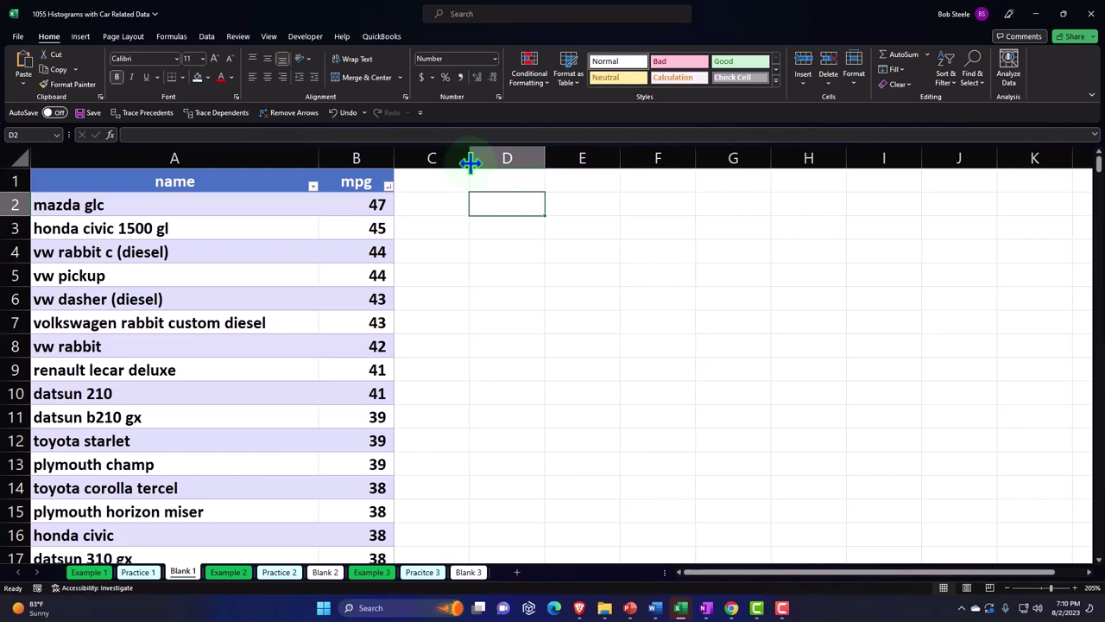
{"action": "left_click_drag", "start_coordinate": [469, 162], "coordinate": [454, 191]}
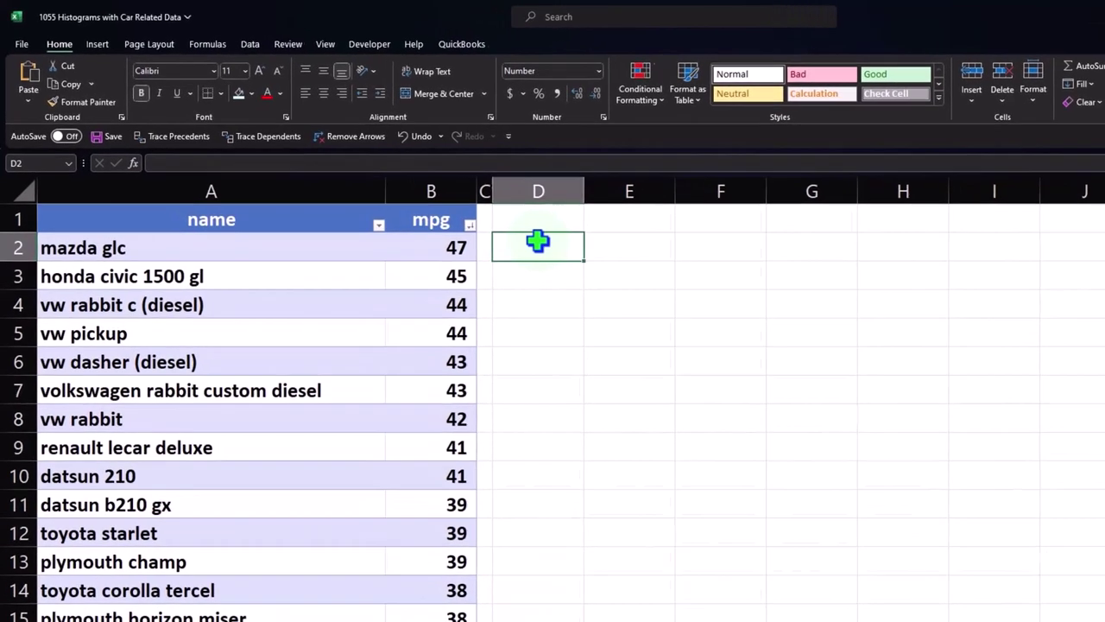
Label D2 "Avarage" and calculate the average of the table's mpg column in E2 with the AVERAGE function.
{"action": "type", "text": "Avarage"}
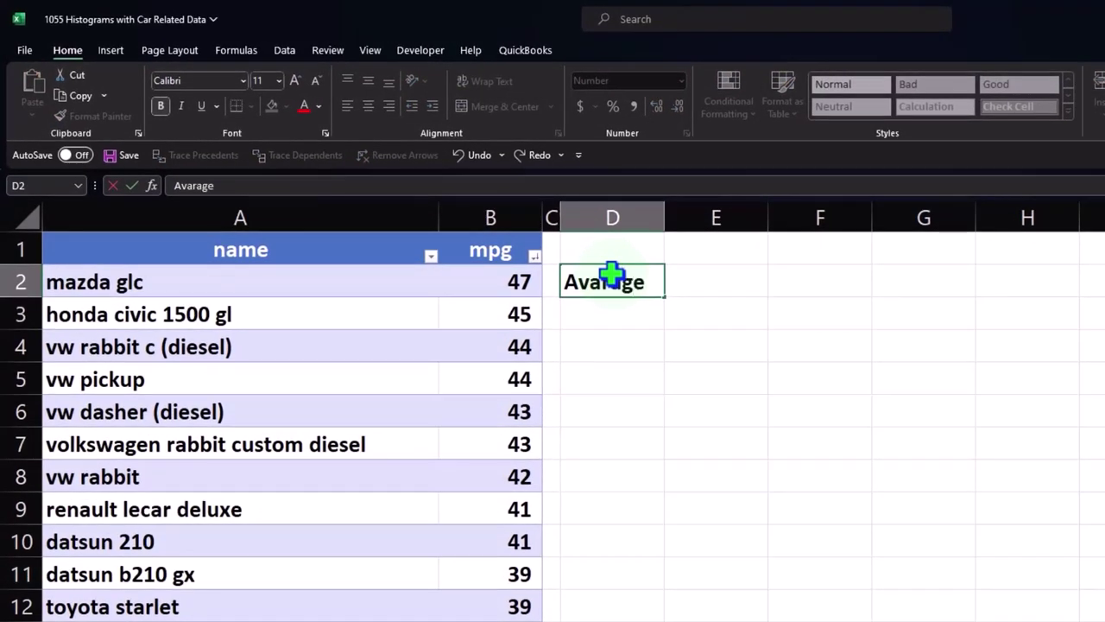
{"action": "key", "text": "Tab"}
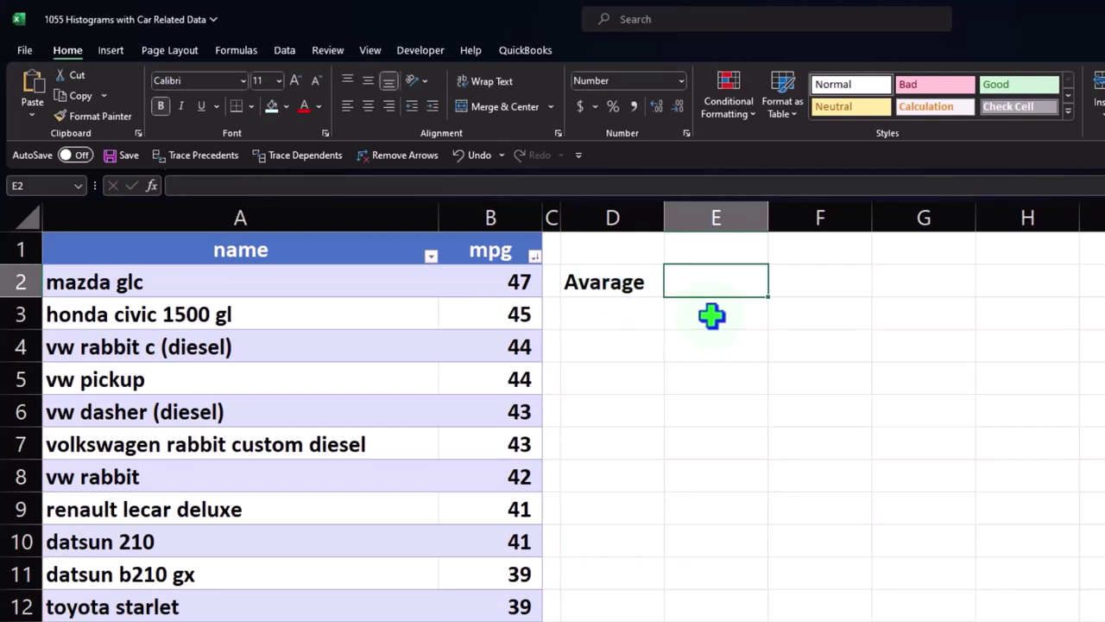
{"action": "type", "text": "=a"}
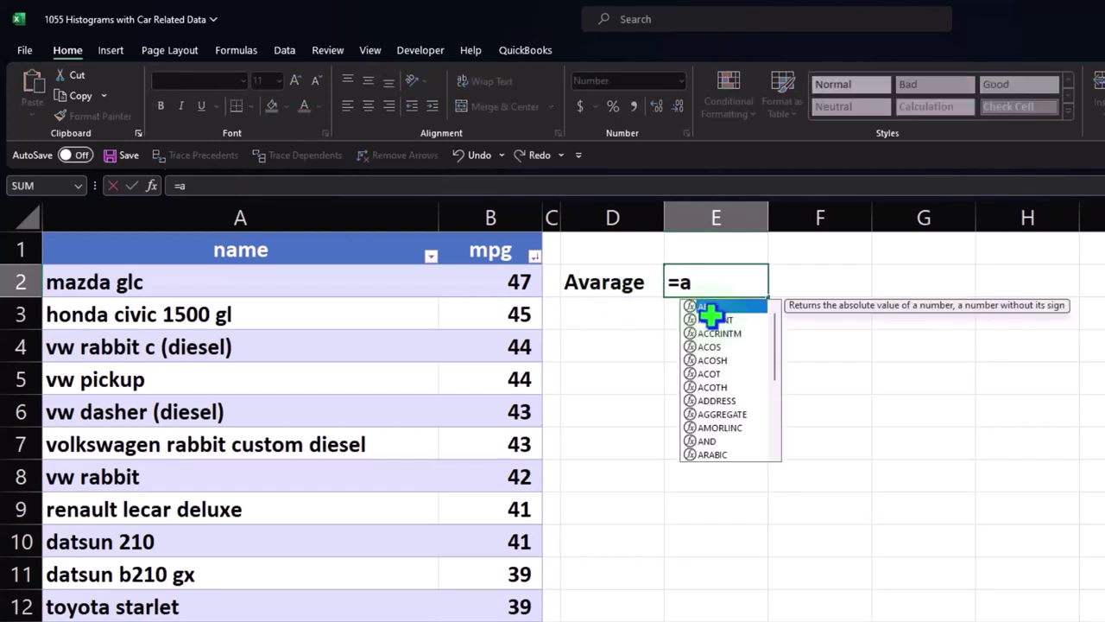
{"action": "type", "text": "verage"}
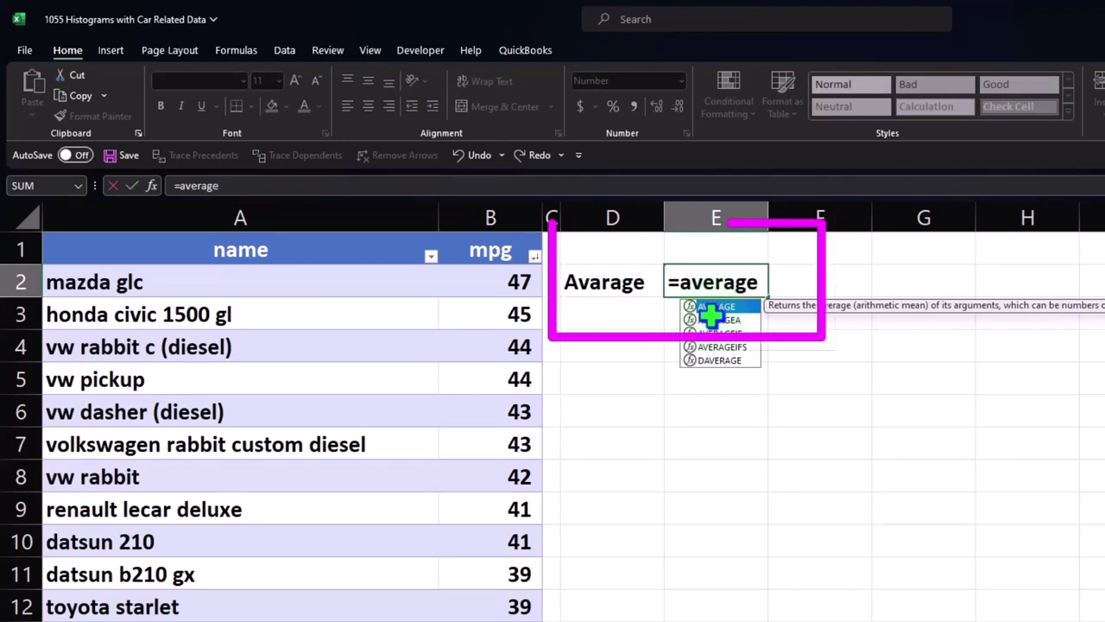
{"action": "double_click", "coordinate": [715, 307]}
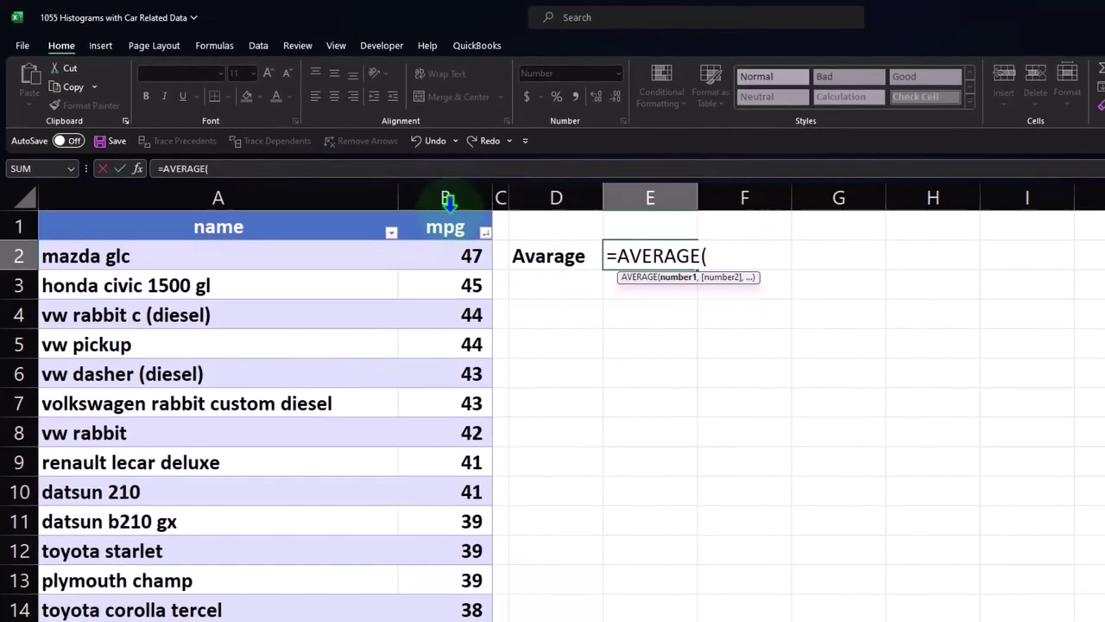
{"action": "left_click", "coordinate": [448, 201]}
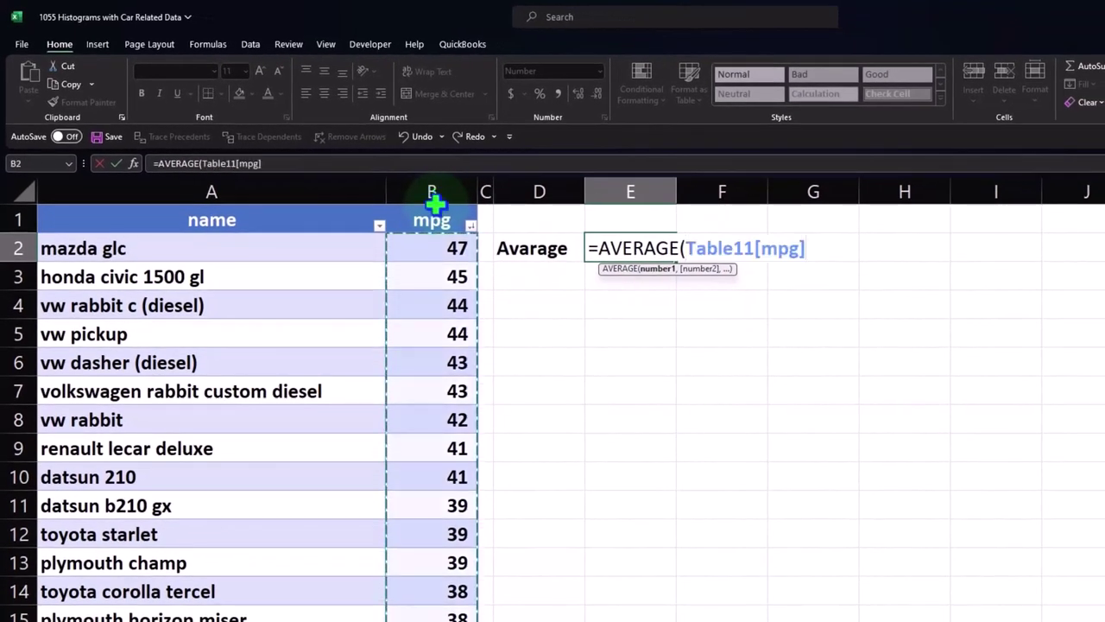
{"action": "key", "text": "Return"}
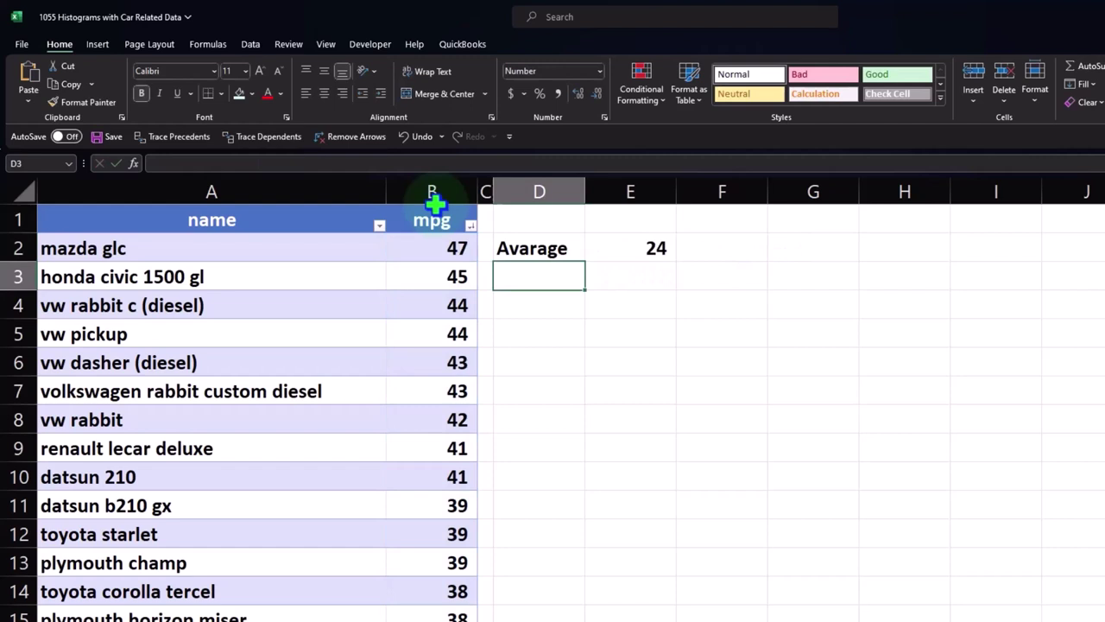
Label D3 "Median" and calculate the median of the table's mpg column in E3 with the MEDIAN function.
{"action": "type", "text": "Median"}
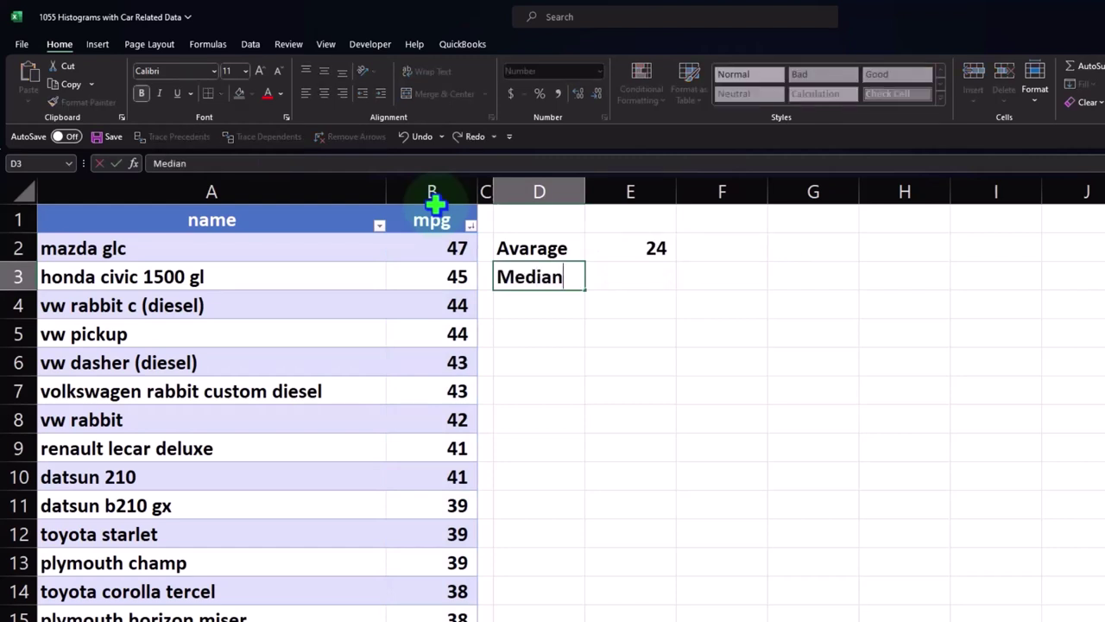
{"action": "key", "text": "Tab"}
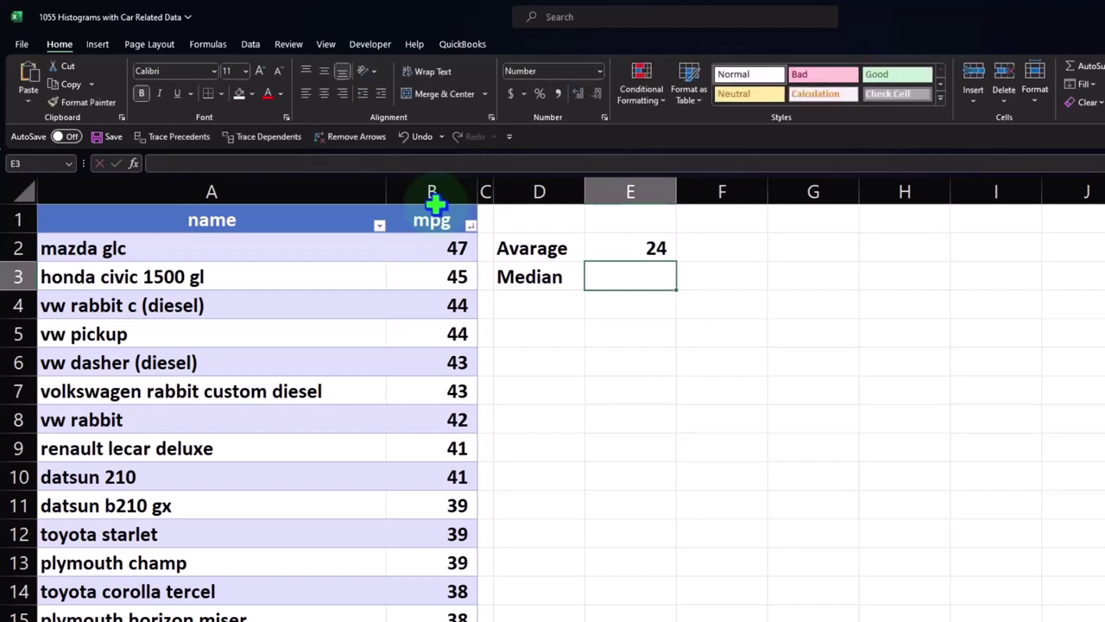
{"action": "type", "text": "="}
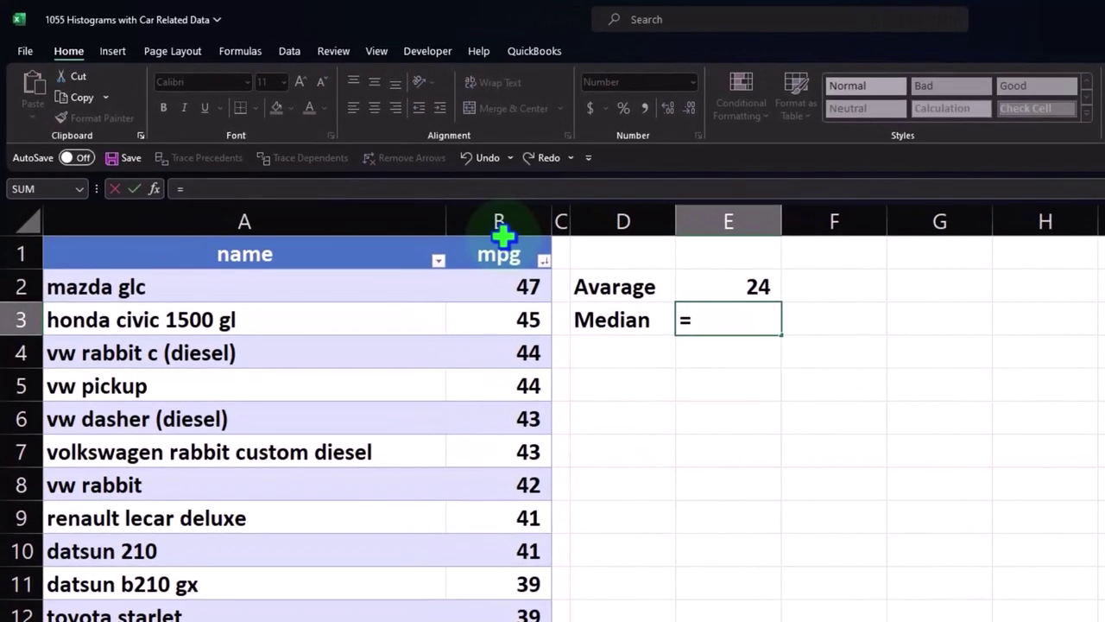
{"action": "type", "text": "me"}
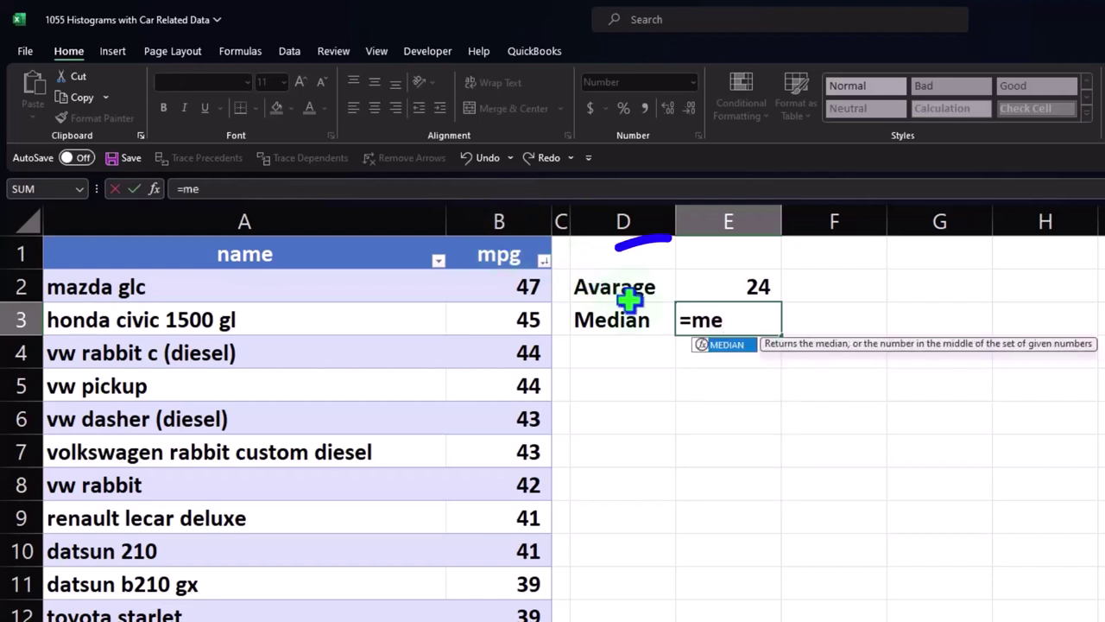
{"action": "double_click", "coordinate": [723, 347]}
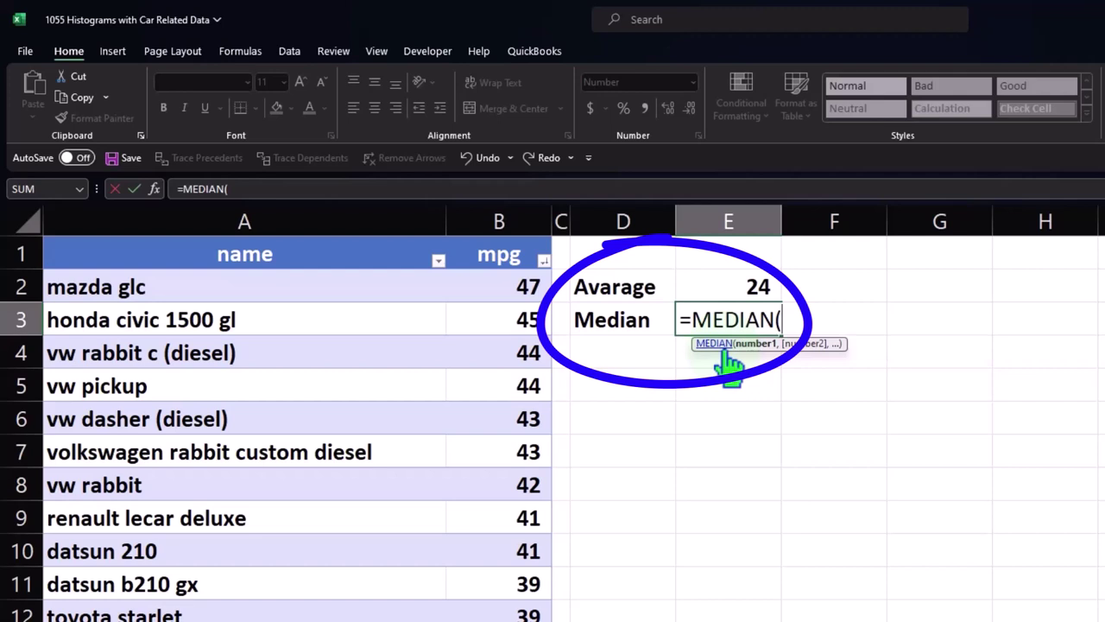
{"action": "left_click", "coordinate": [505, 231]}
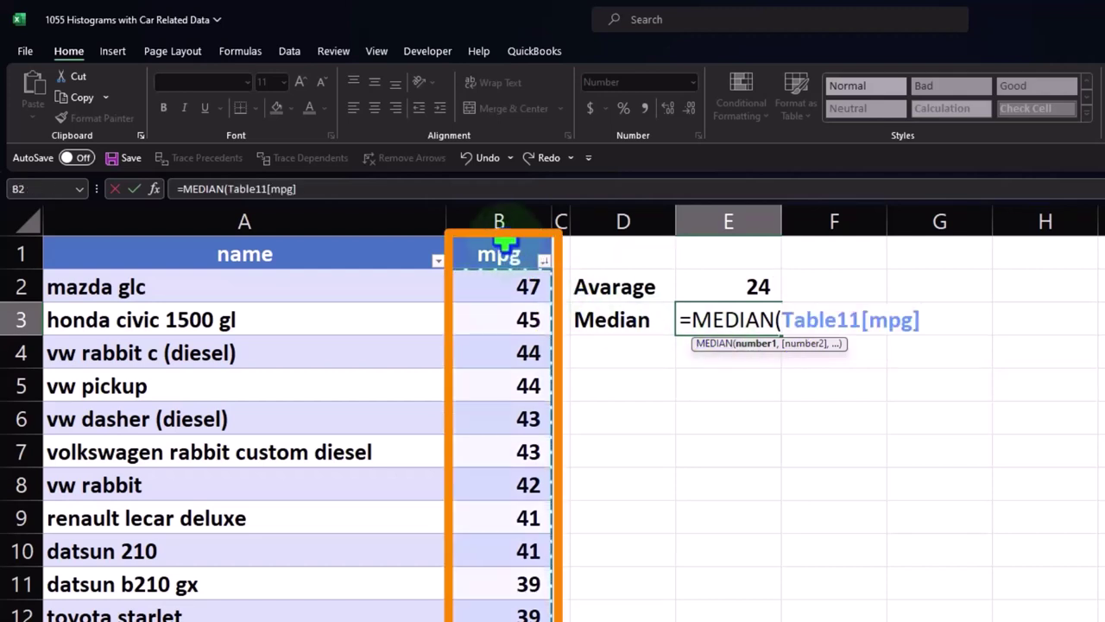
{"action": "key", "text": "Return"}
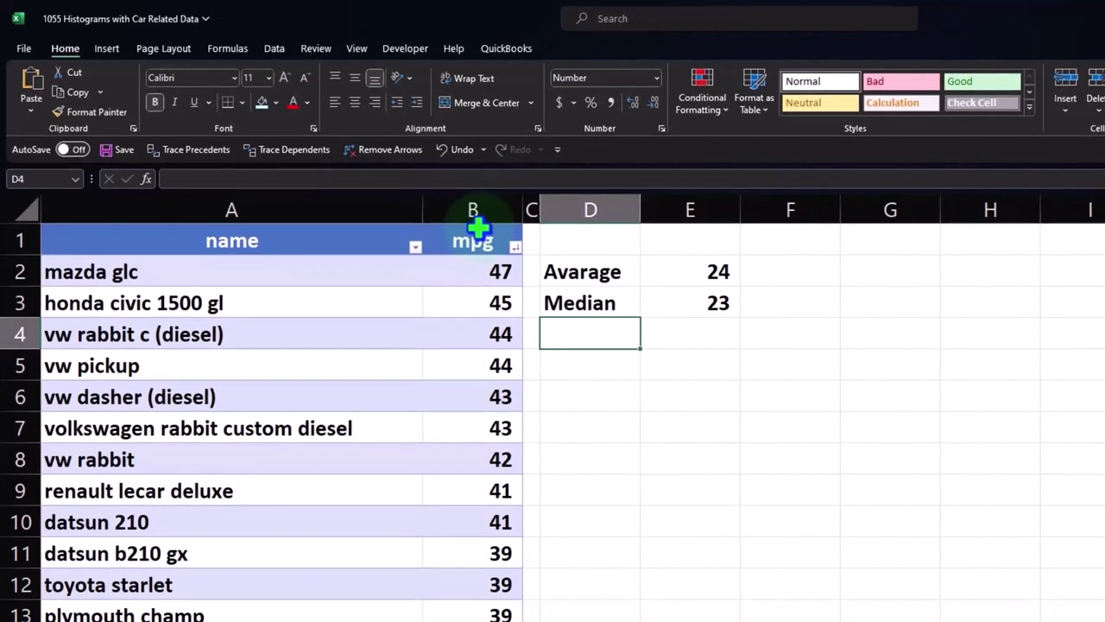
Insert a histogram chart based on the table's mpg column.
{"action": "left_click", "coordinate": [478, 227]}
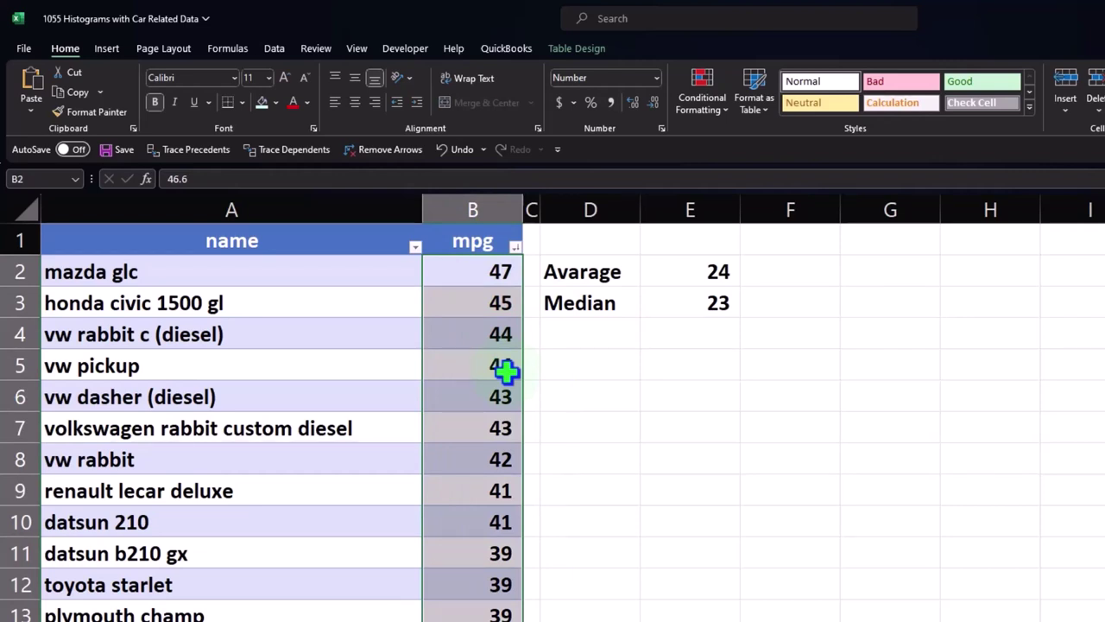
{"action": "left_click", "coordinate": [106, 48]}
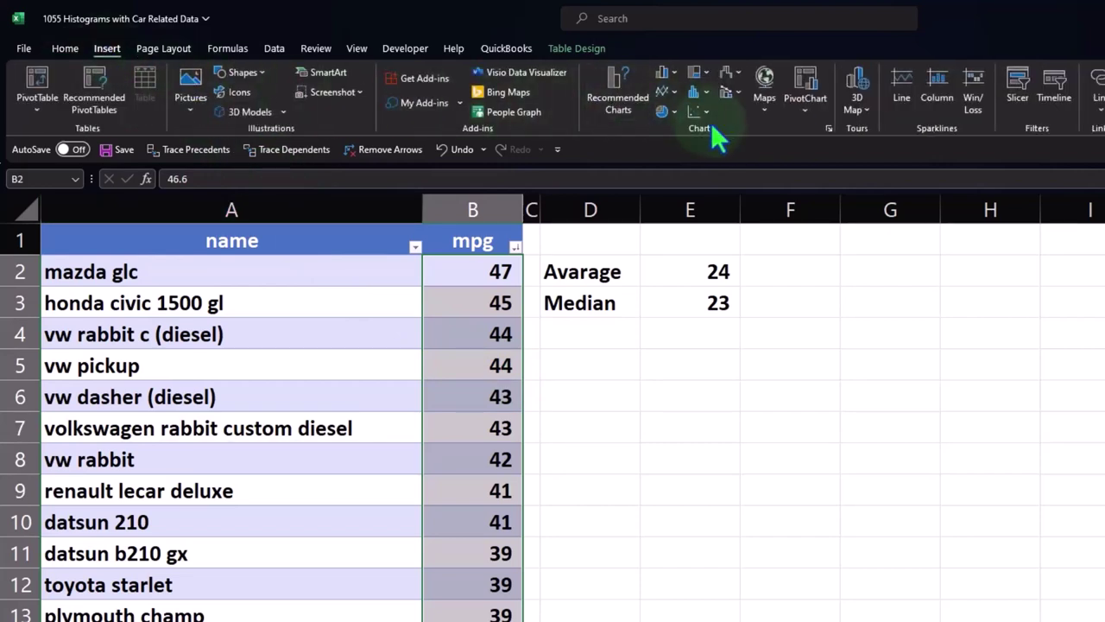
{"action": "left_click", "coordinate": [709, 90]}
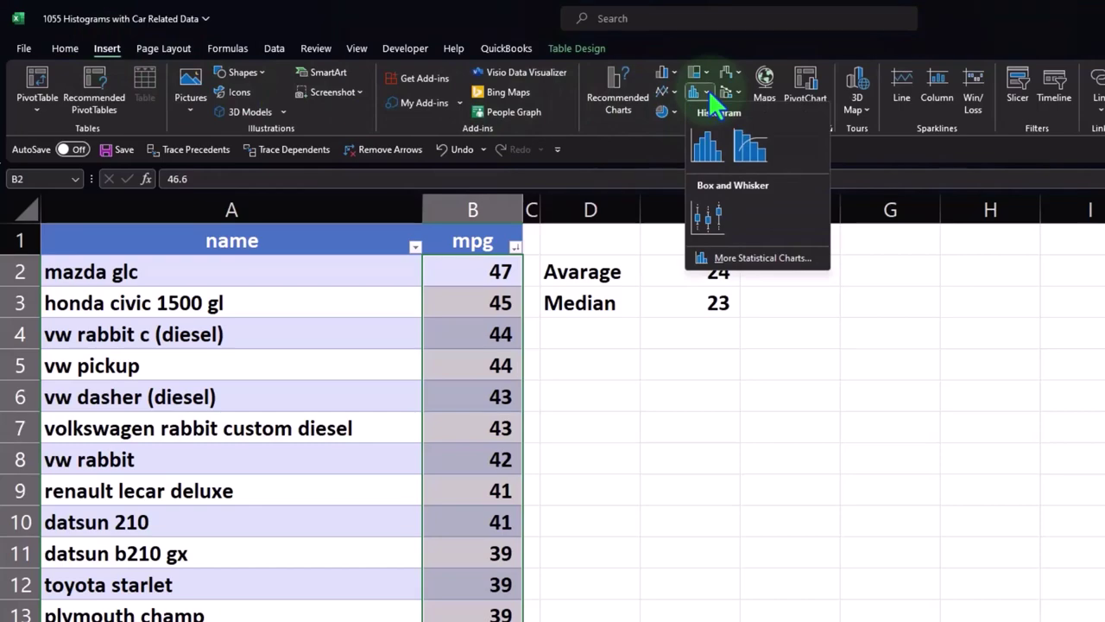
{"action": "left_click", "coordinate": [715, 161]}
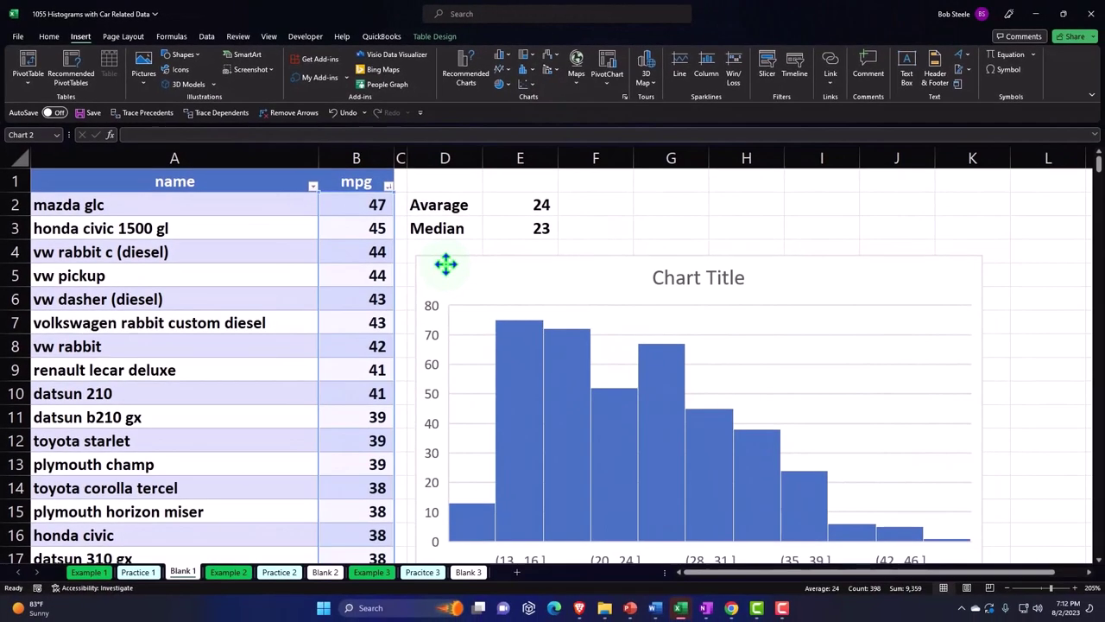
Delete the chart title from the mpg histogram.
{"action": "left_click", "coordinate": [443, 262]}
{"action": "left_click", "coordinate": [734, 286]}
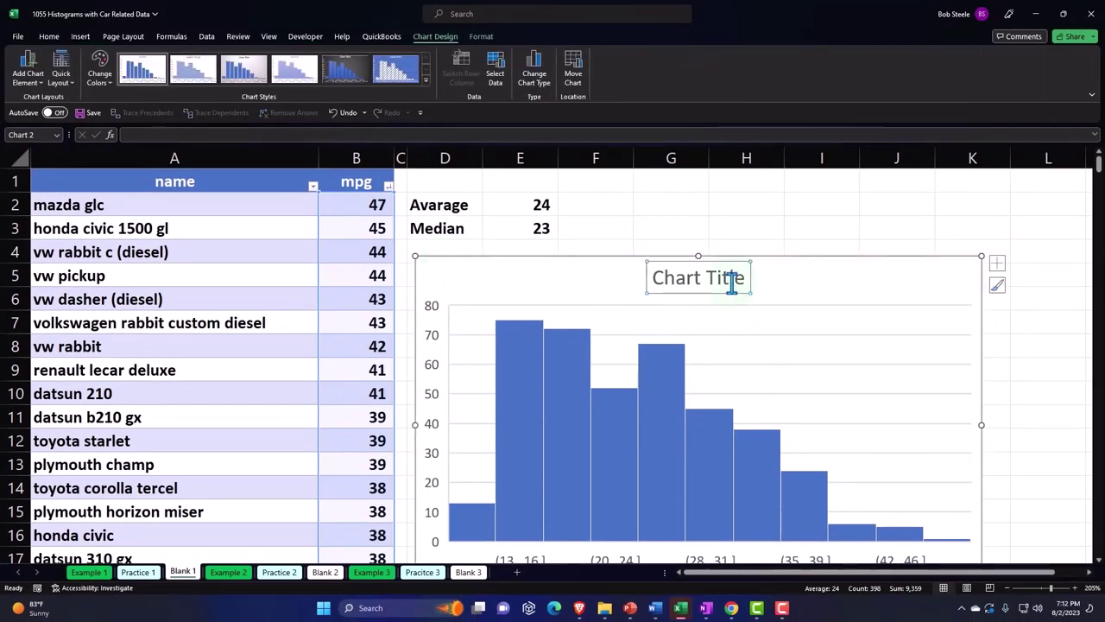
{"action": "key", "text": "Delete"}
Switch the histogram's horizontal axis bins from automatic to a bin width of 2.
{"action": "scroll", "coordinate": [731, 284], "scroll_direction": "down", "scroll_amount": 1}
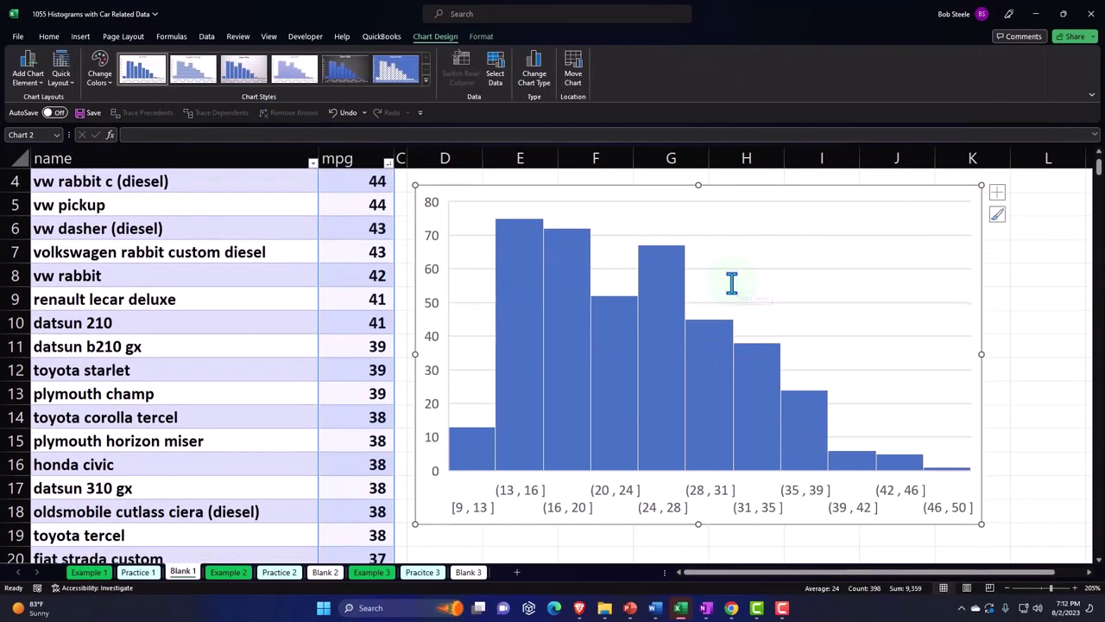
{"action": "left_click", "coordinate": [764, 516]}
{"action": "double_click", "coordinate": [763, 515]}
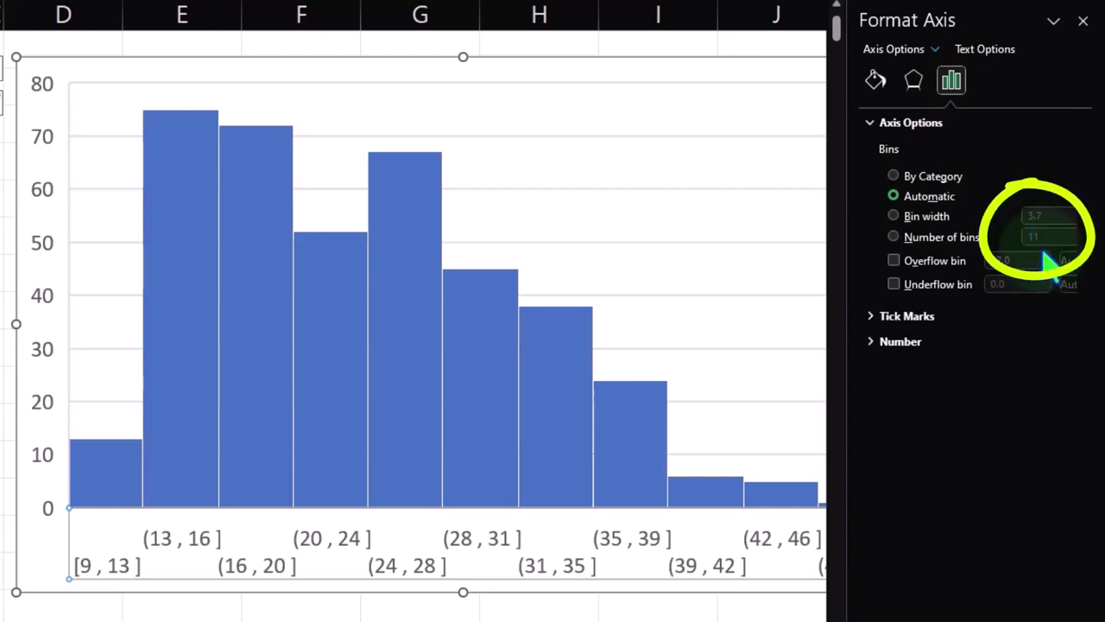
{"action": "left_click", "coordinate": [894, 215]}
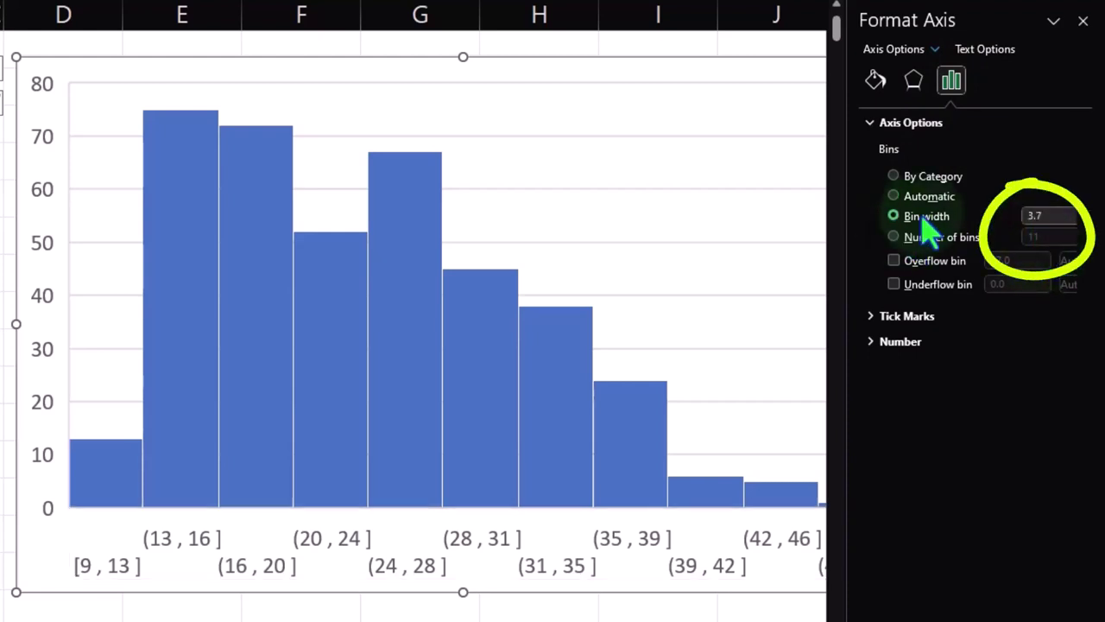
{"action": "double_click", "coordinate": [1041, 216]}
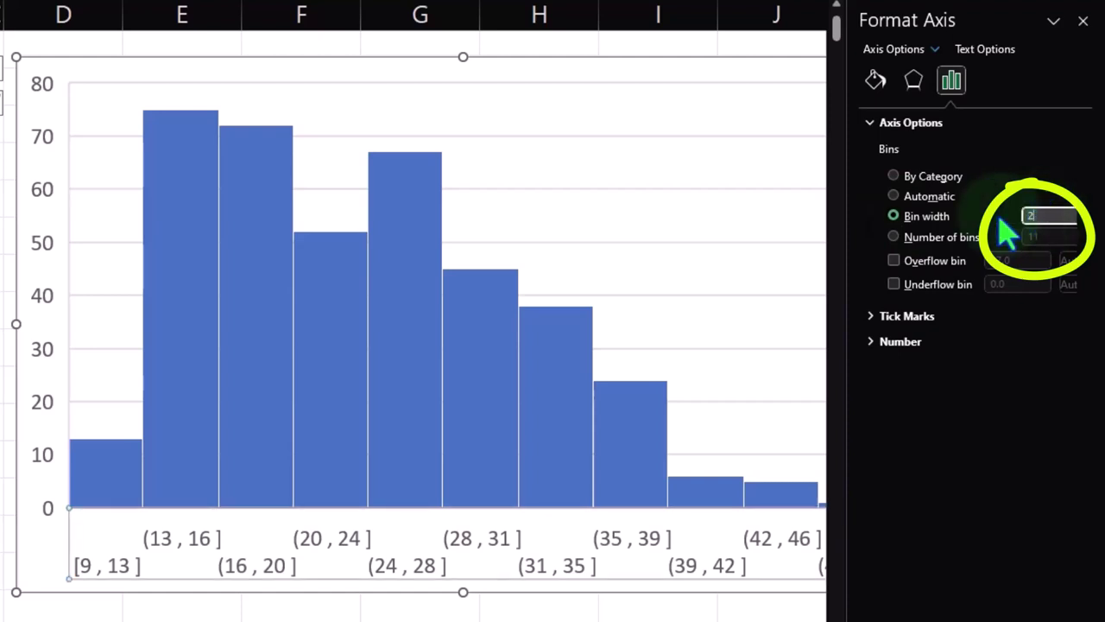
{"action": "type", "text": "2"}
{"action": "key", "text": "Return"}
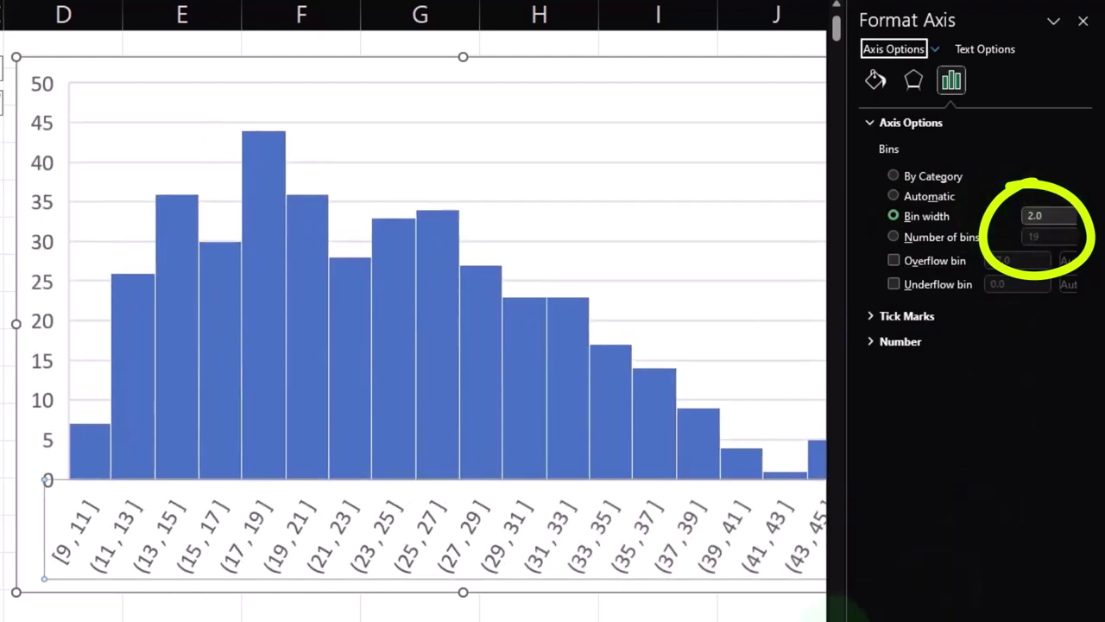
Set the histogram's bin width to 1.
{"action": "scroll", "coordinate": [413, 311], "scroll_direction": "right", "scroll_amount": 3}
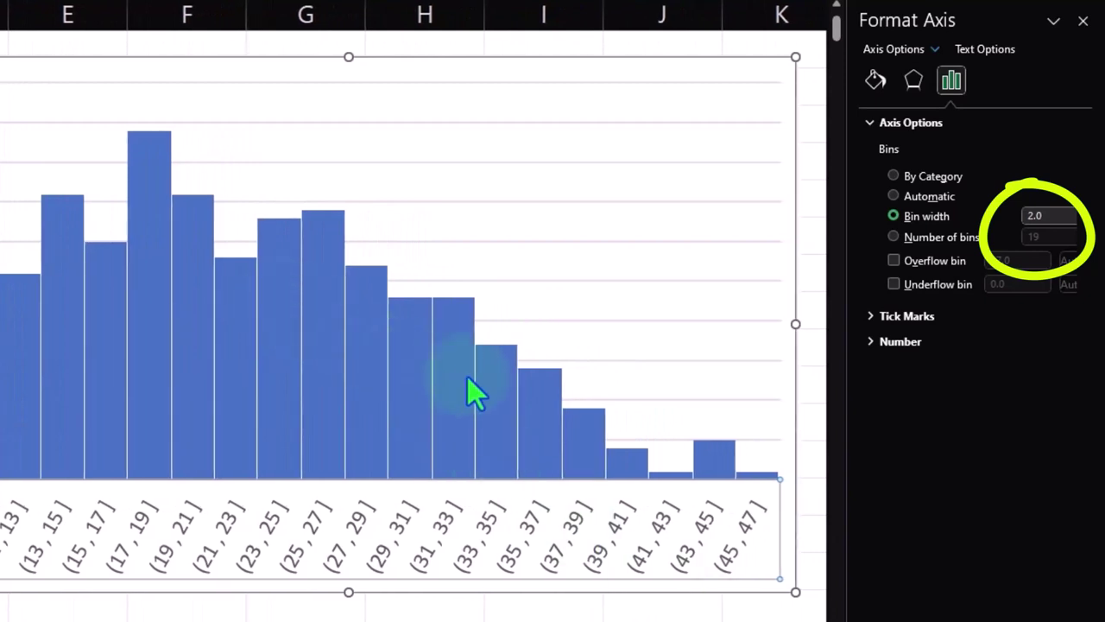
{"action": "mouse_move", "coordinate": [467, 382]}
{"action": "left_click", "coordinate": [1032, 215]}
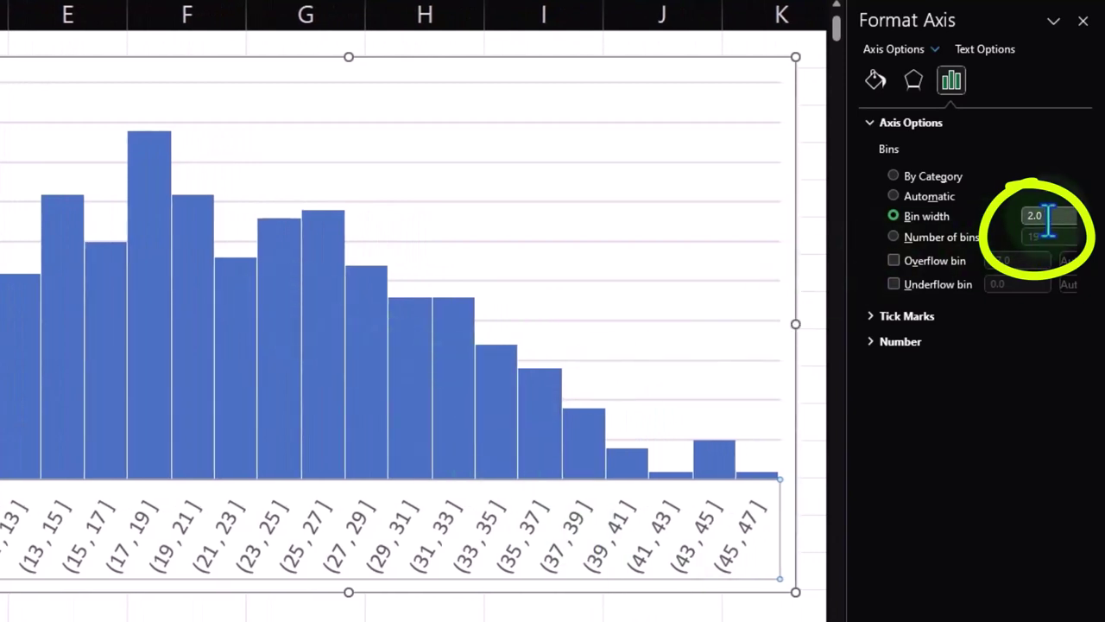
{"action": "type", "text": "1"}
{"action": "key", "text": "Tab"}
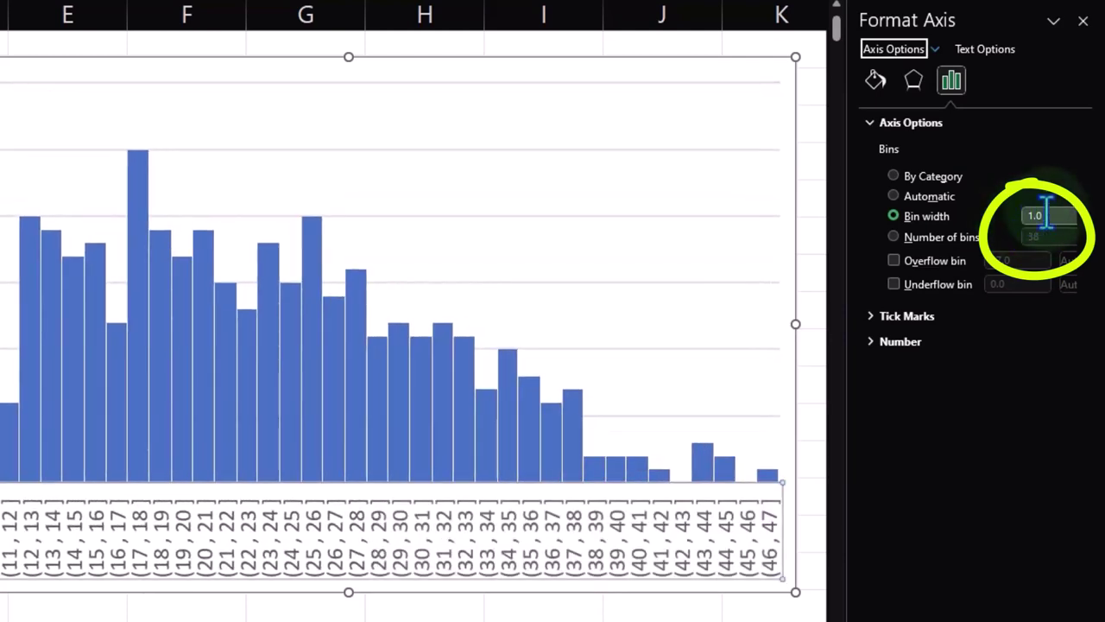
Set the histogram's bin width to 10.
{"action": "left_click", "coordinate": [1018, 216]}
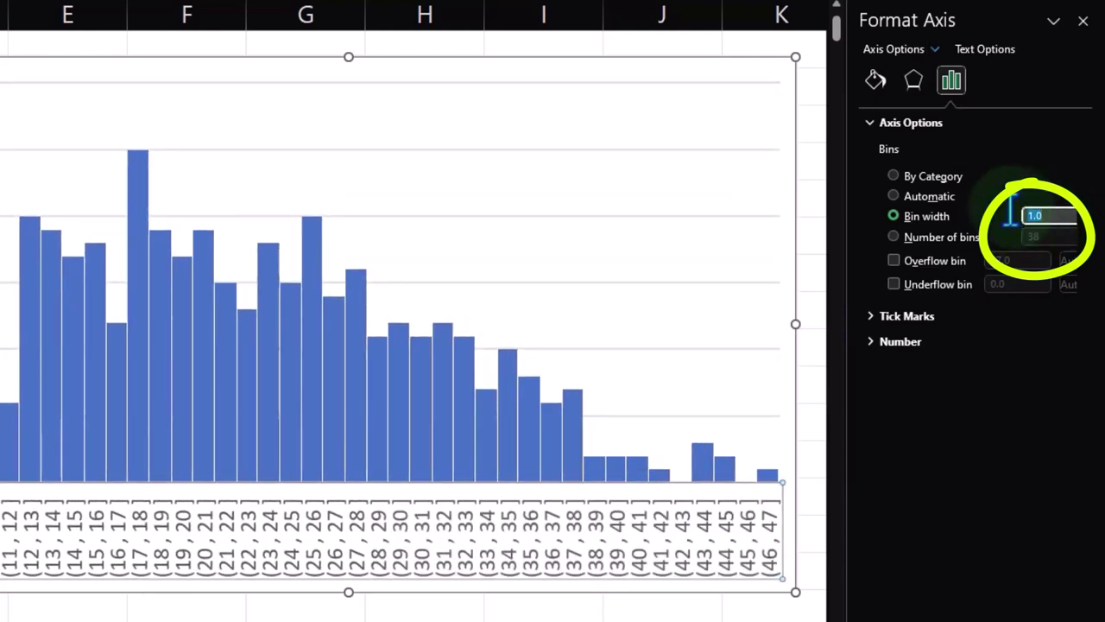
{"action": "type", "text": "10"}
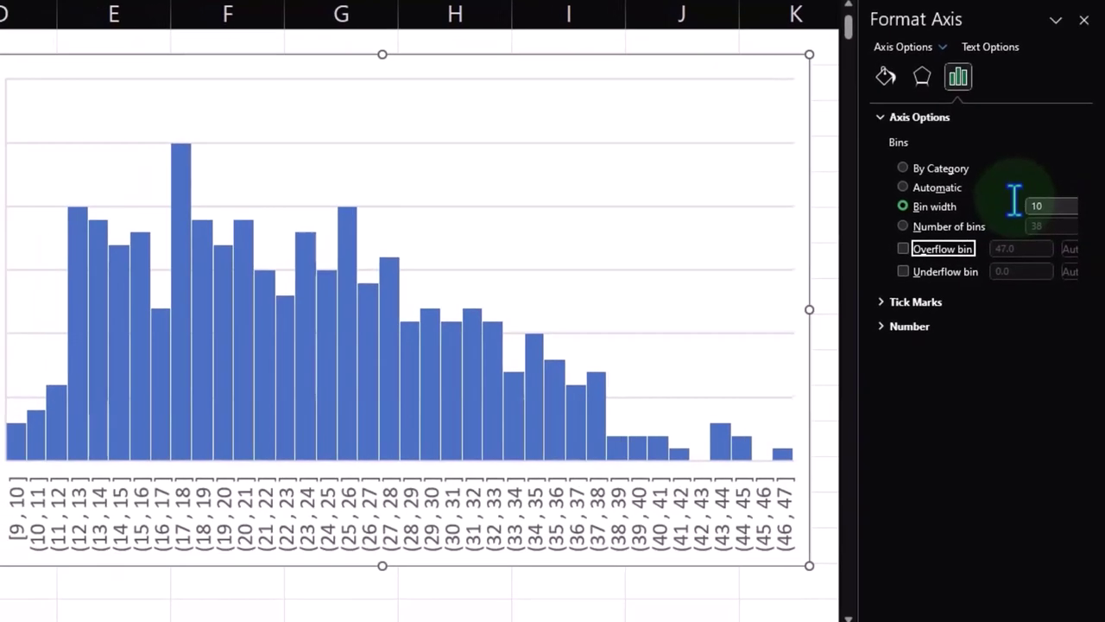
{"action": "key", "text": "Tab"}
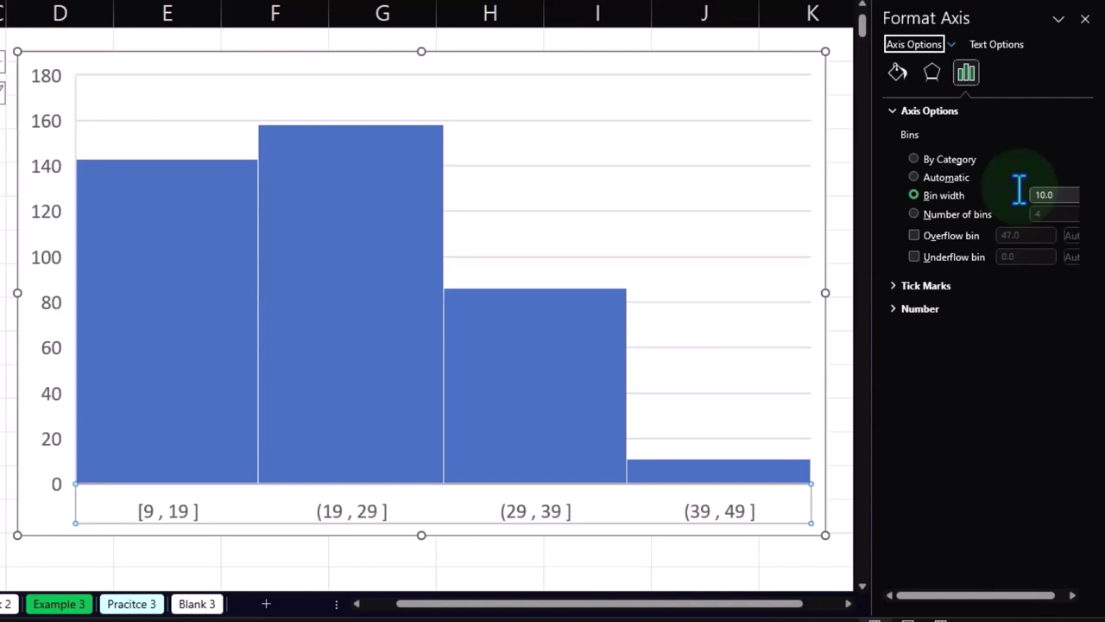
Set the histogram's bin width back to 2 and close the axis formatting options.
{"action": "left_click", "coordinate": [1059, 195]}
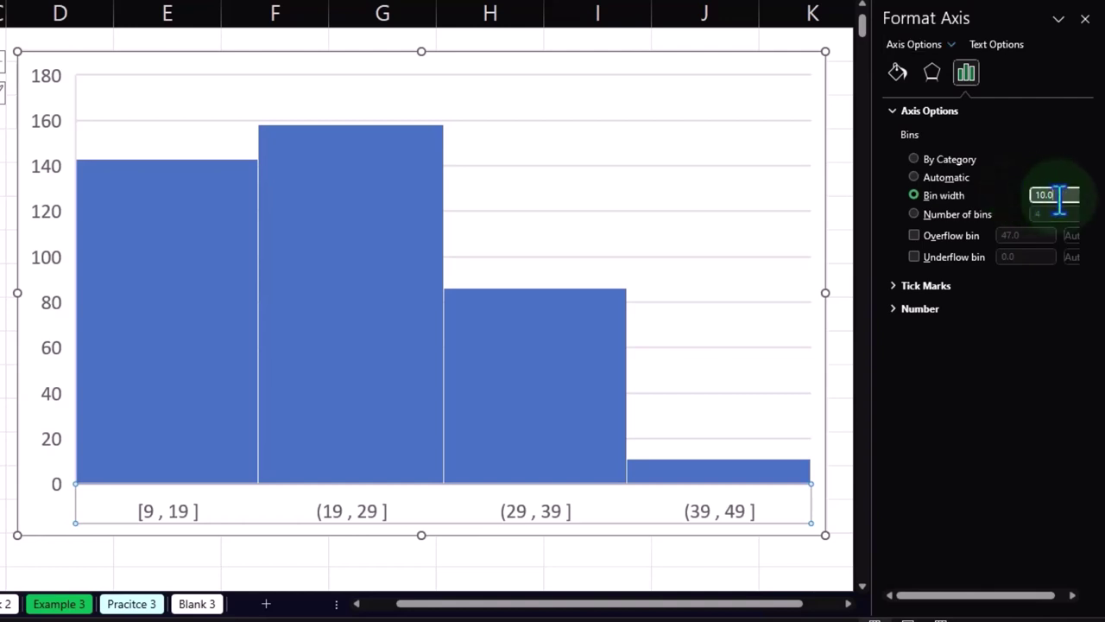
{"action": "type", "text": "2"}
{"action": "key", "text": "Tab"}
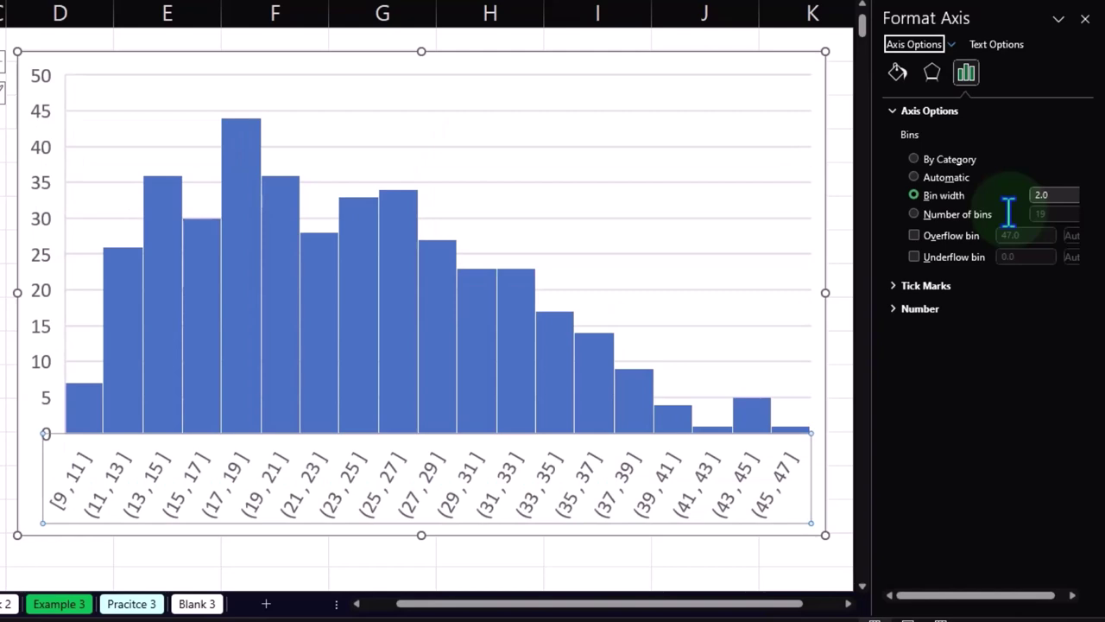
{"action": "left_click", "coordinate": [1085, 19]}
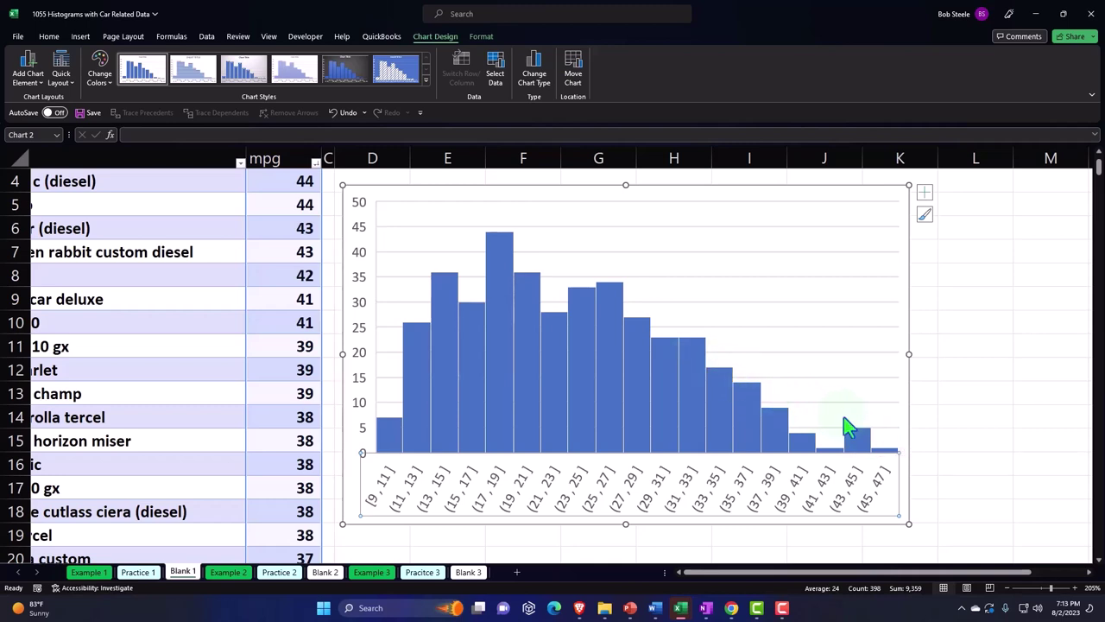
Return the histogram's horizontal axis bins to Automatic and widen the chart so it extends into column L.
{"action": "key", "text": "Escape"}
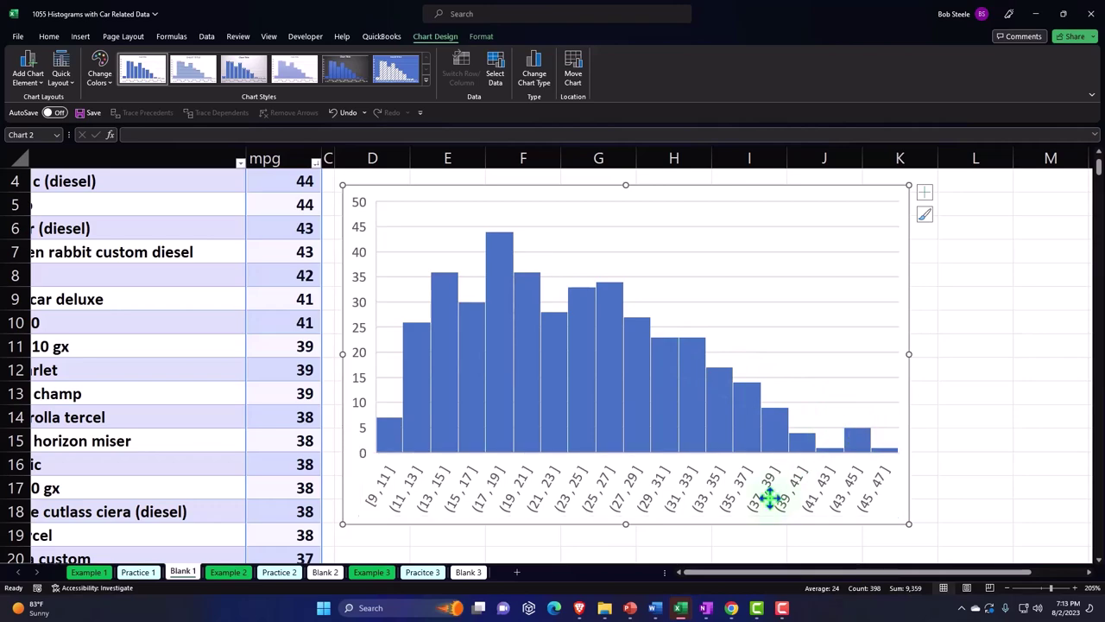
{"action": "key", "text": "ctrl+1"}
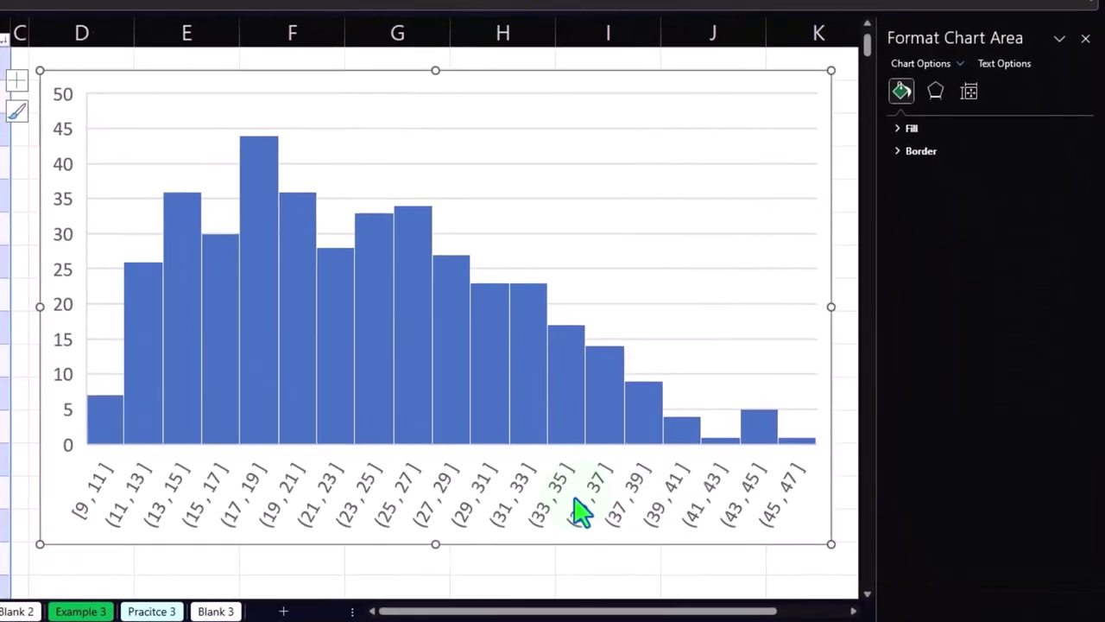
{"action": "left_click", "coordinate": [732, 505]}
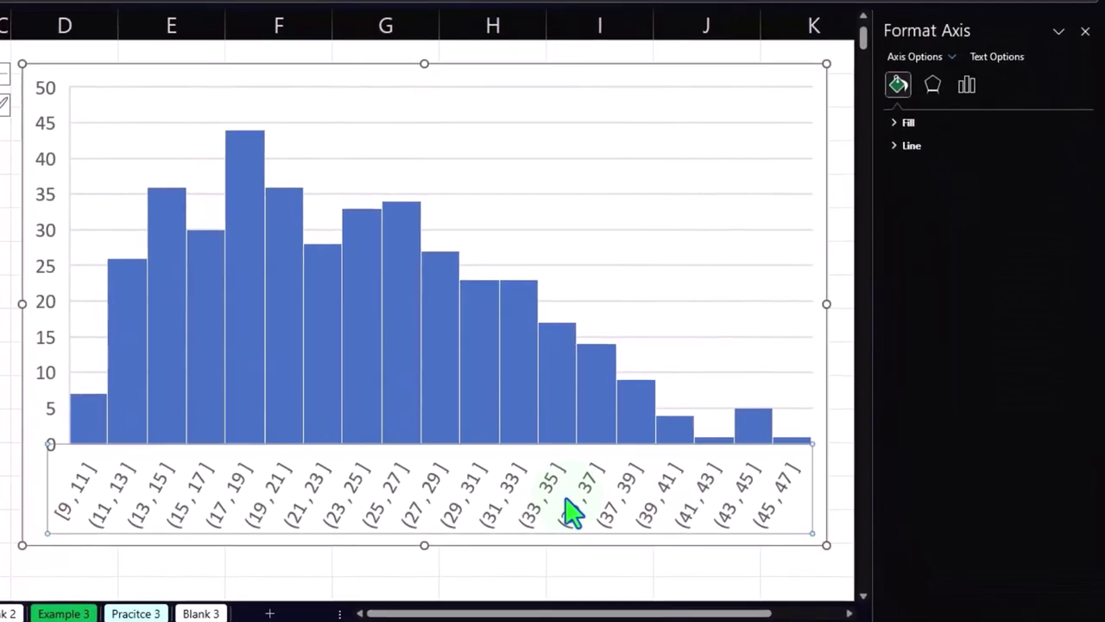
{"action": "left_click", "coordinate": [969, 89]}
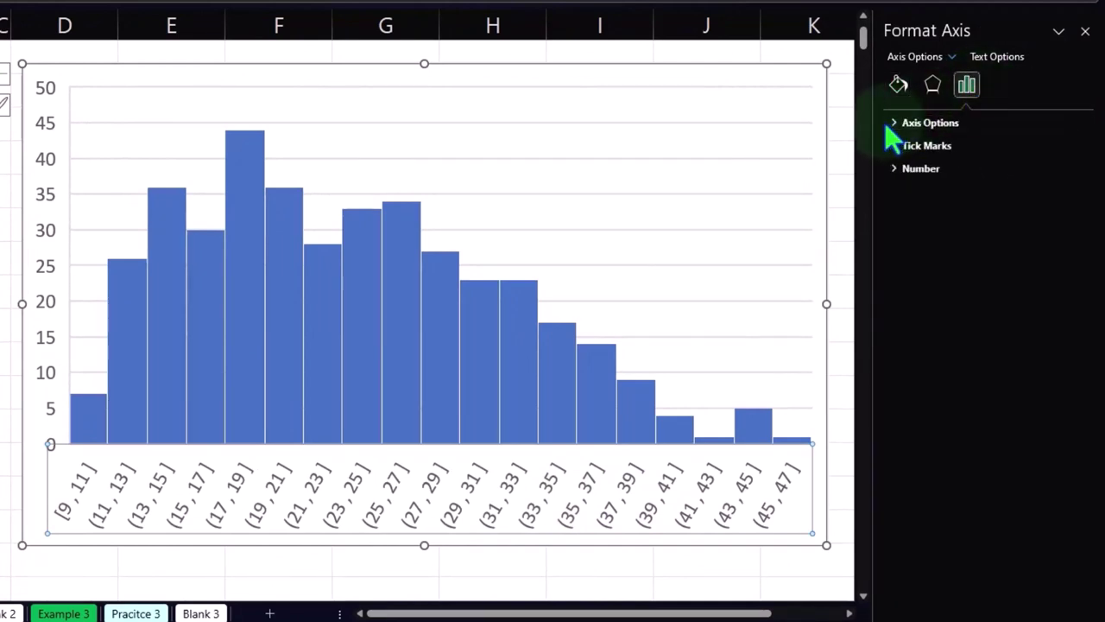
{"action": "left_click", "coordinate": [894, 123]}
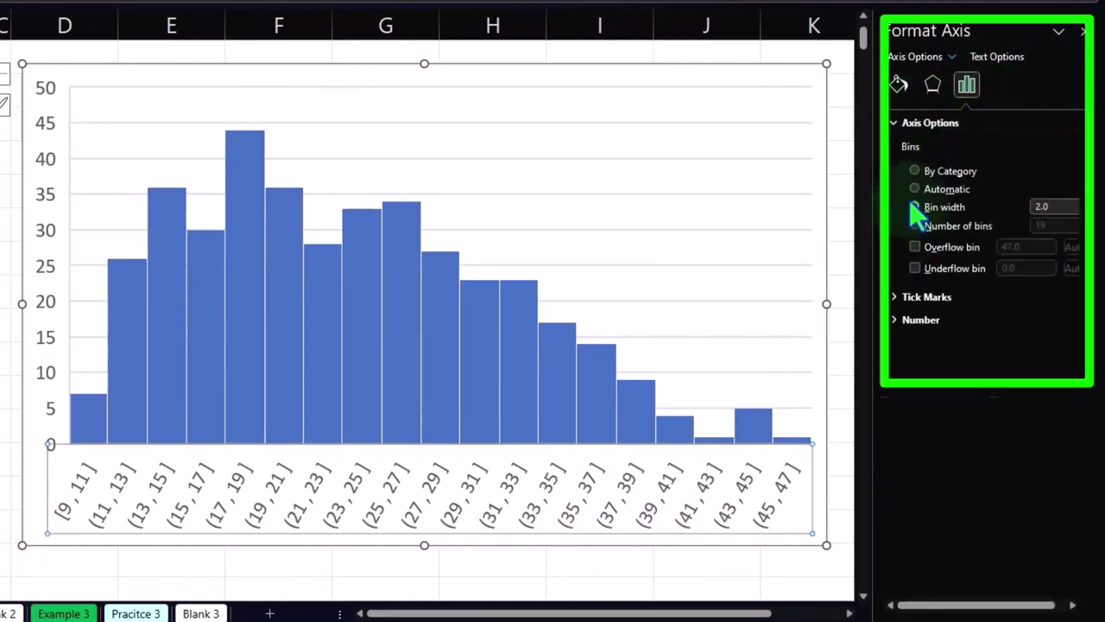
{"action": "left_click", "coordinate": [914, 189]}
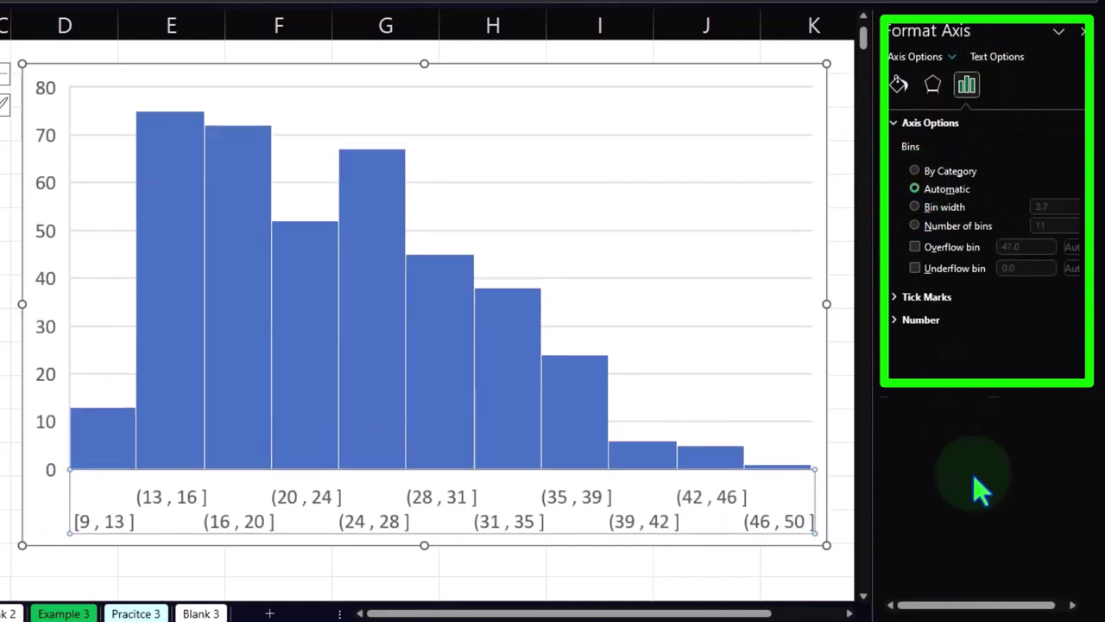
{"action": "left_click", "coordinate": [1085, 32]}
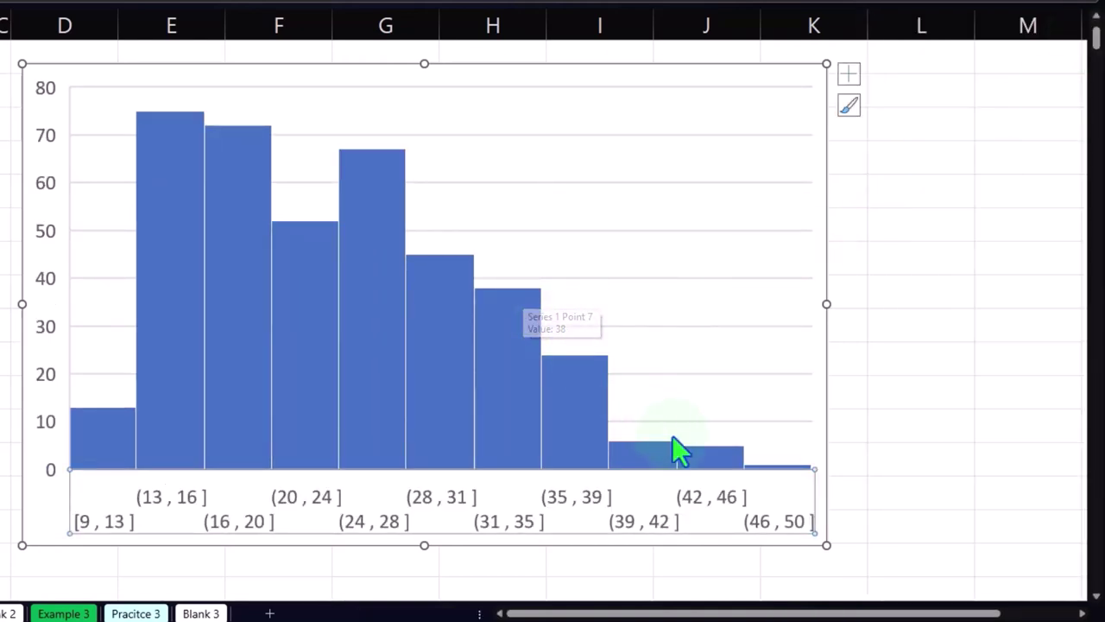
{"action": "left_click_drag", "start_coordinate": [831, 307], "coordinate": [906, 308]}
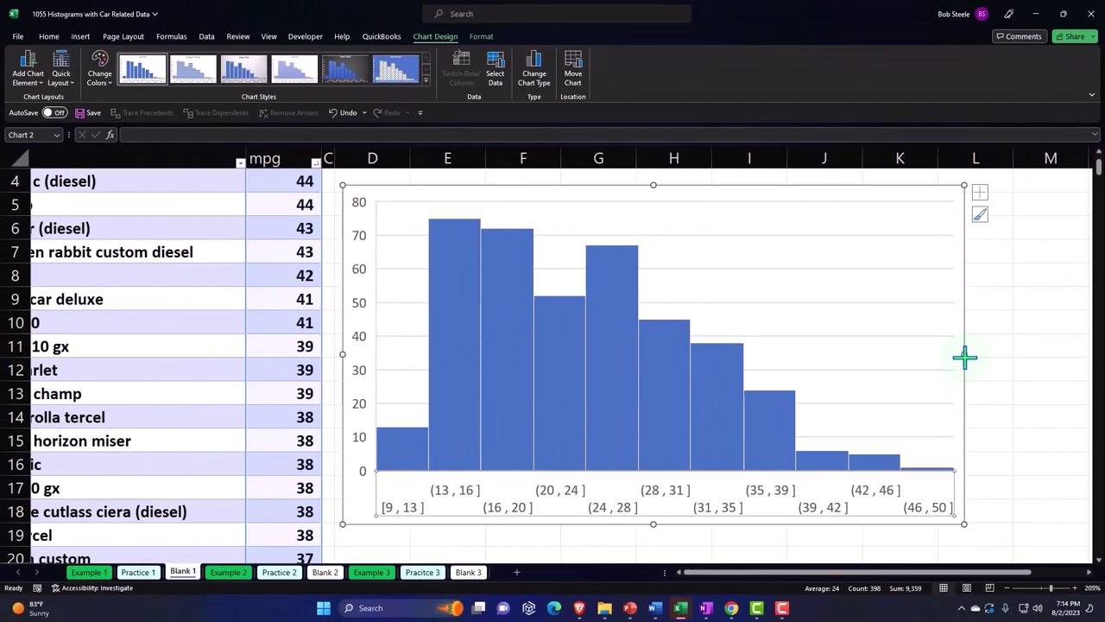
Switch to the Blank 2 sheet and look through the car name and cylinders data.
{"action": "left_click", "coordinate": [325, 575]}
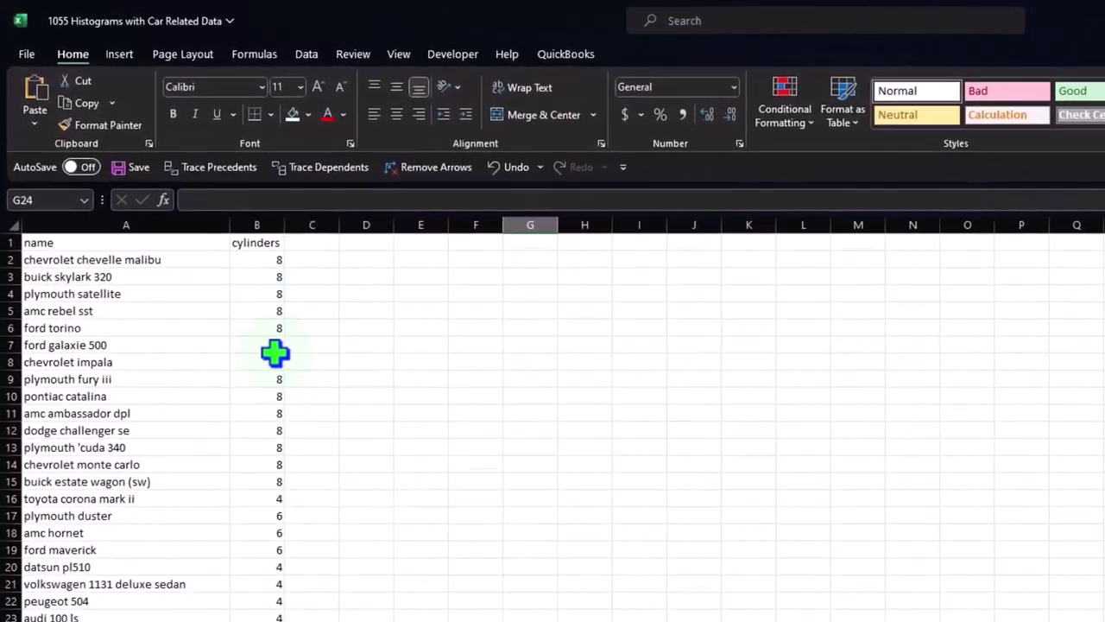
{"action": "left_click", "coordinate": [121, 246]}
{"action": "scroll", "coordinate": [189, 382], "scroll_direction": "down", "scroll_amount": 20}
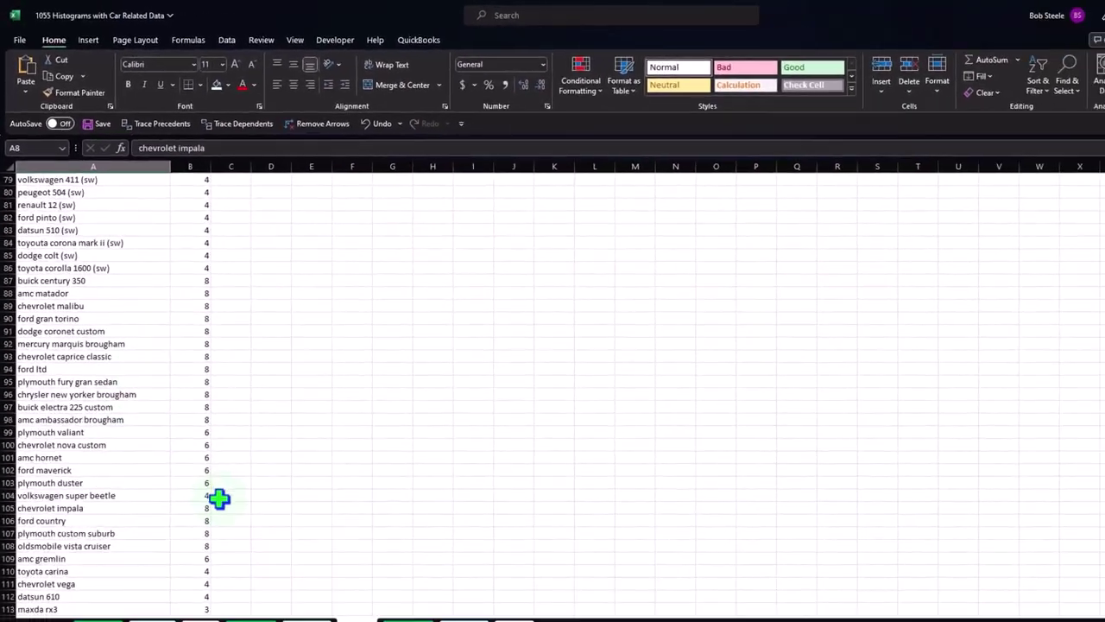
{"action": "scroll", "coordinate": [219, 498], "scroll_direction": "down", "scroll_amount": 15}
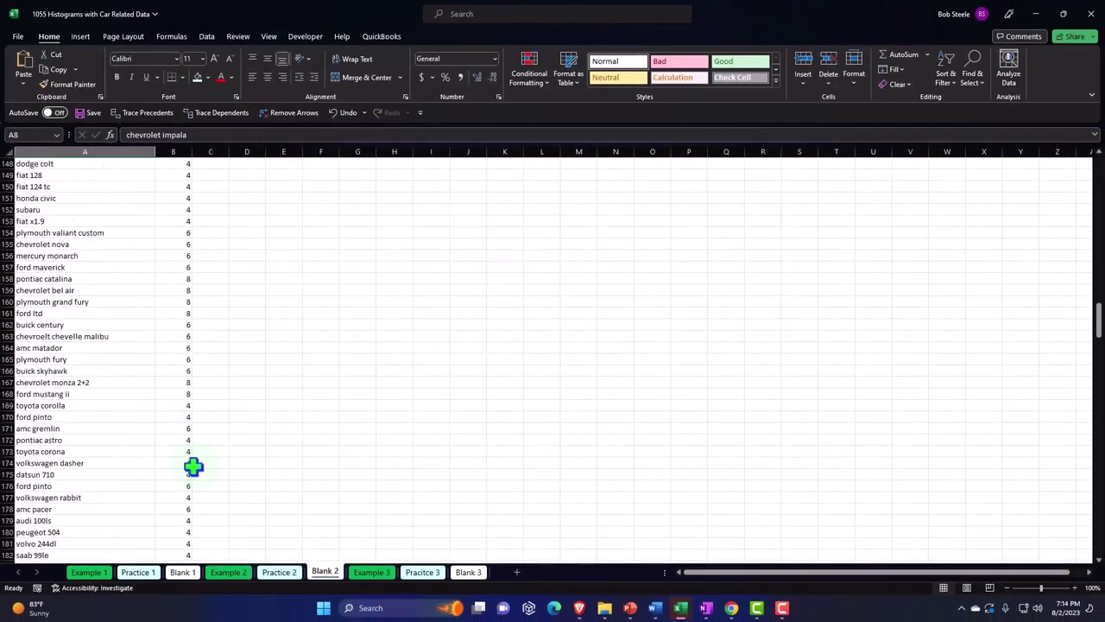
{"action": "scroll", "coordinate": [192, 466], "scroll_direction": "down", "scroll_amount": 20}
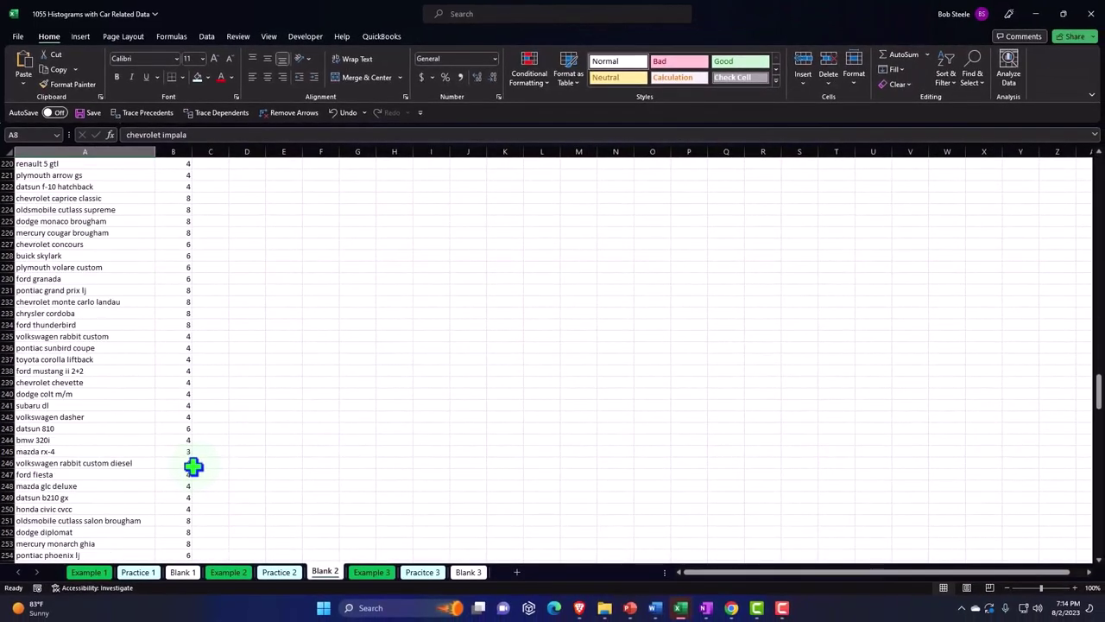
{"action": "scroll", "coordinate": [192, 466], "scroll_direction": "down", "scroll_amount": 12}
{"action": "scroll", "coordinate": [193, 466], "scroll_direction": "down", "scroll_amount": 12}
{"action": "scroll", "coordinate": [189, 466], "scroll_direction": "up", "scroll_amount": 20}
{"action": "scroll", "coordinate": [189, 465], "scroll_direction": "up", "scroll_amount": 20}
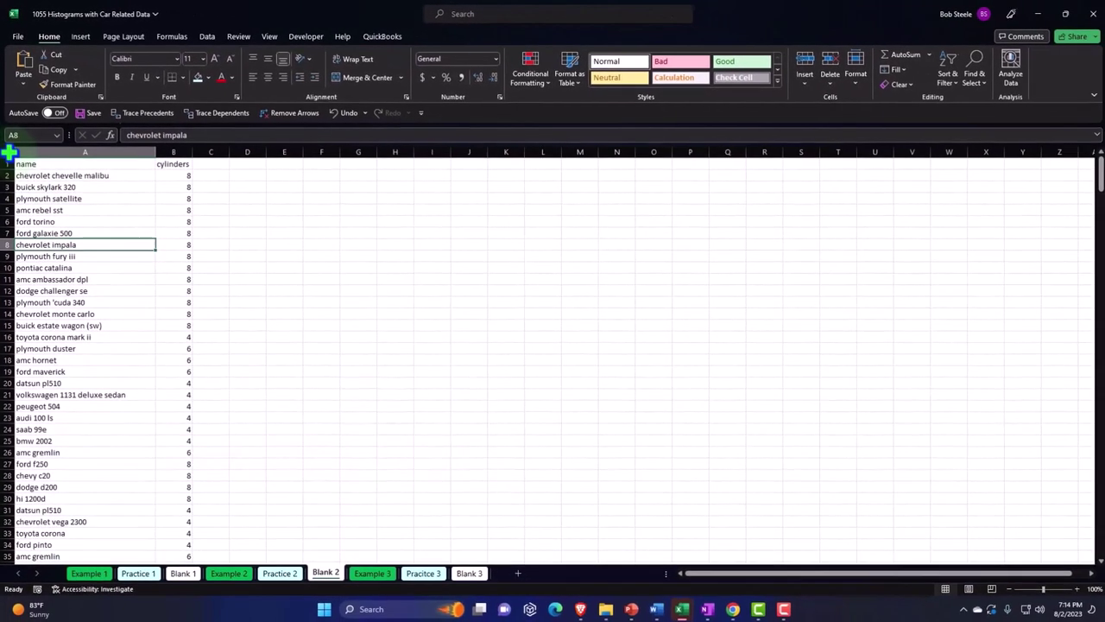
Format every cell on the sheet as Currency with no symbol, zero decimal places and negatives in red parentheses.
{"action": "left_click", "coordinate": [9, 152]}
{"action": "right_click", "coordinate": [242, 218]}
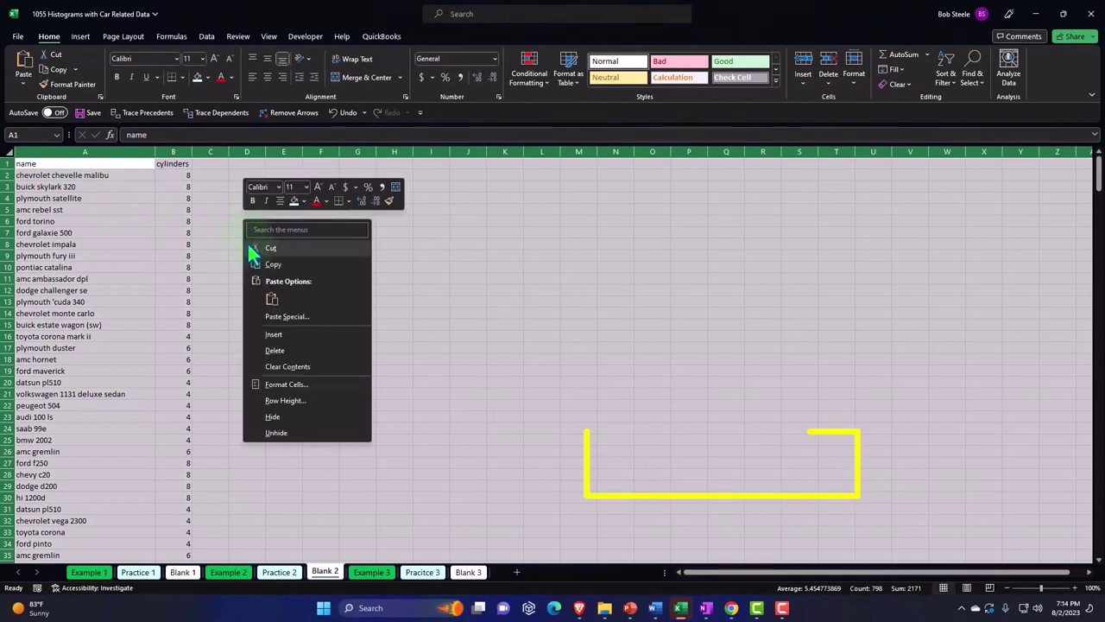
{"action": "left_click", "coordinate": [268, 382]}
{"action": "left_click_drag", "start_coordinate": [220, 253], "coordinate": [365, 201]}
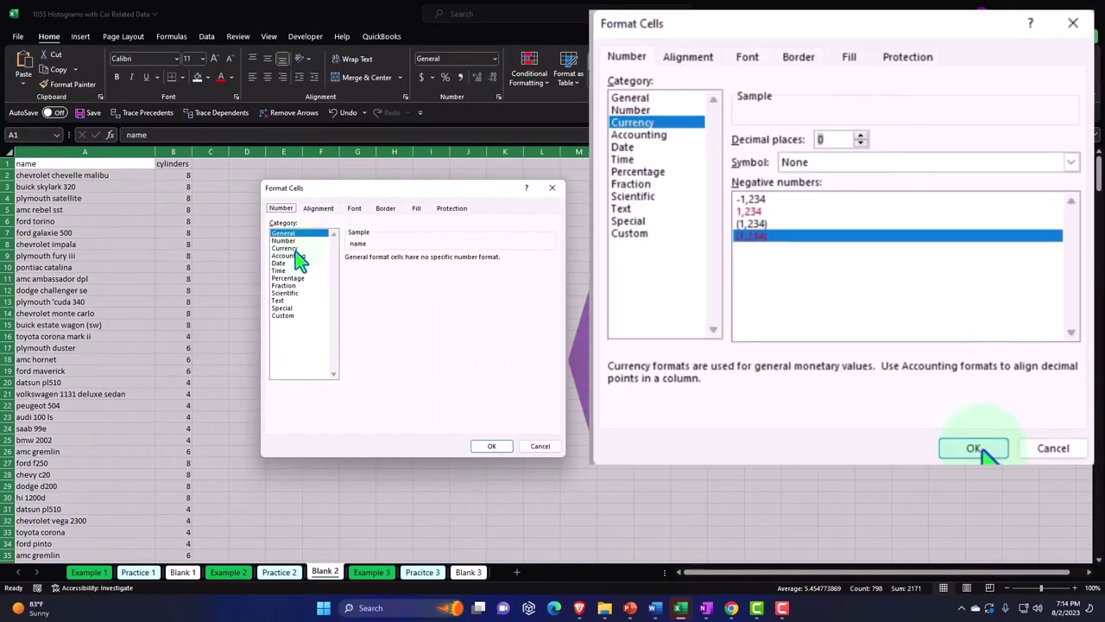
{"action": "left_click", "coordinate": [293, 249]}
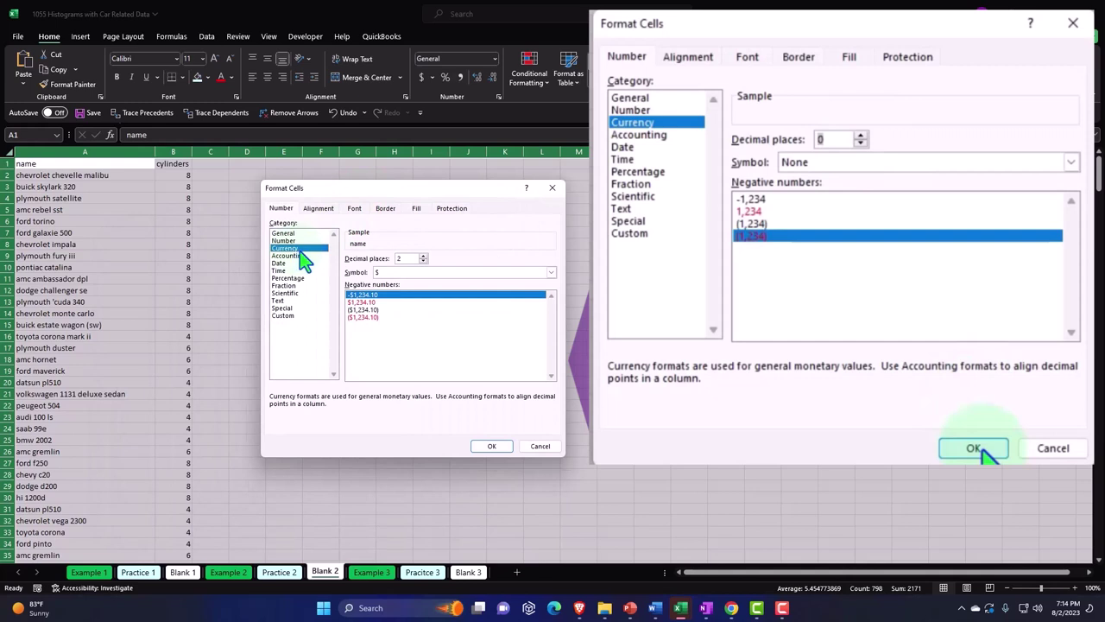
{"action": "left_click", "coordinate": [367, 317]}
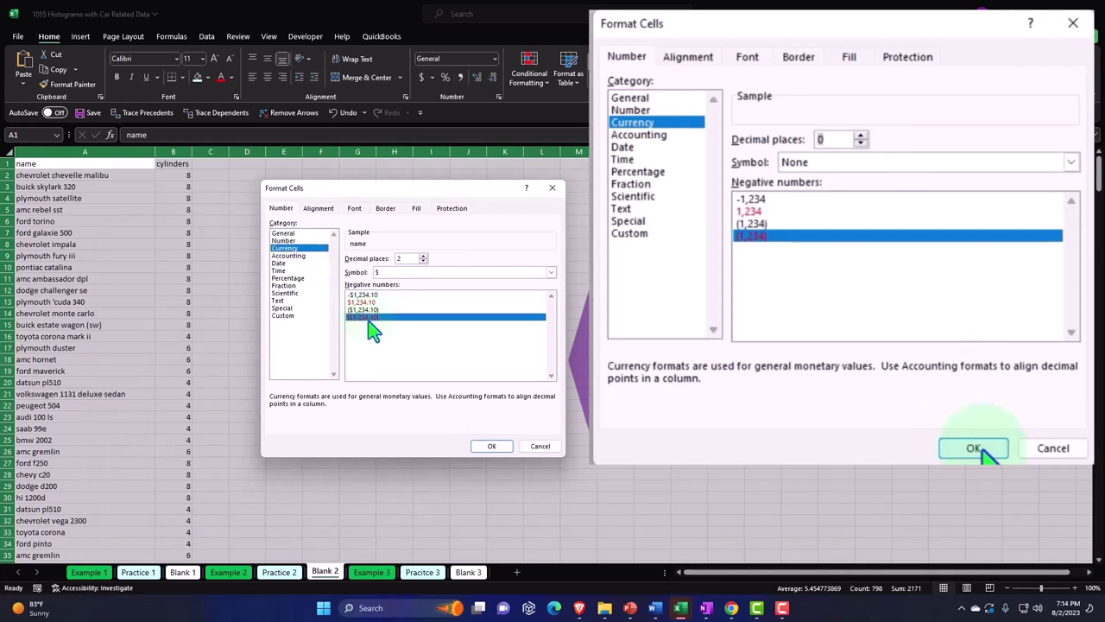
{"action": "left_click", "coordinate": [473, 273]}
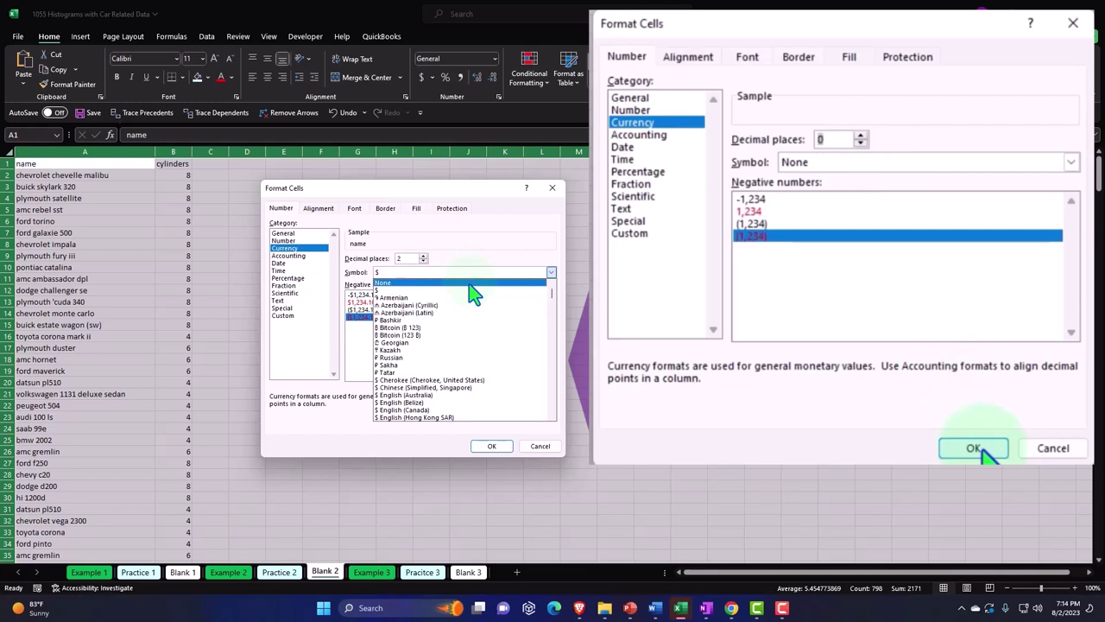
{"action": "left_click", "coordinate": [458, 283]}
{"action": "double_click", "coordinate": [423, 262]}
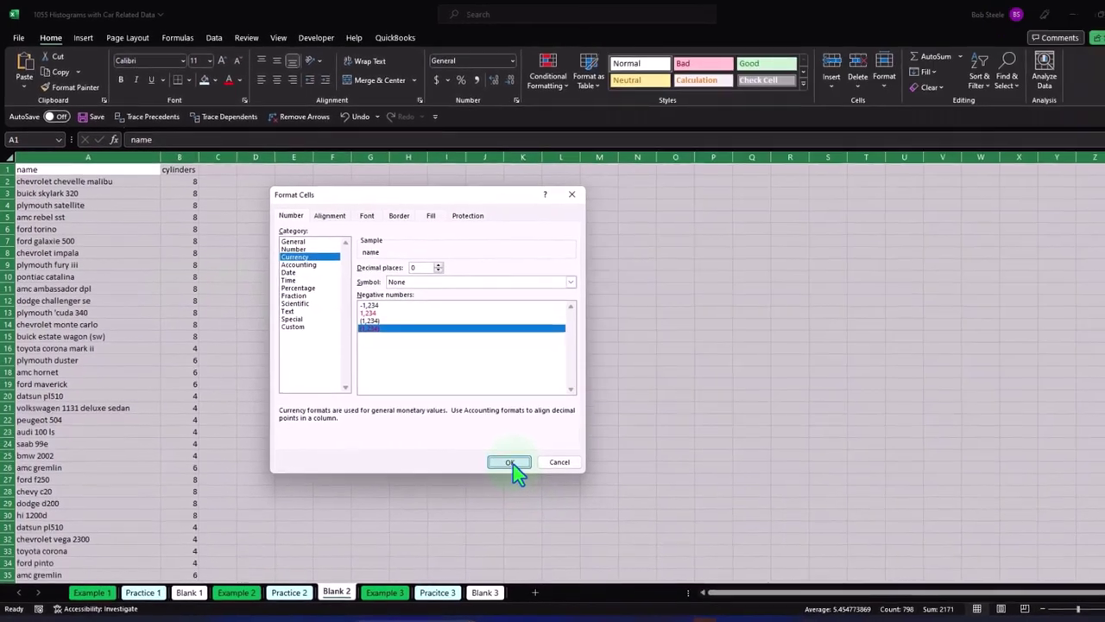
{"action": "left_click", "coordinate": [510, 463]}
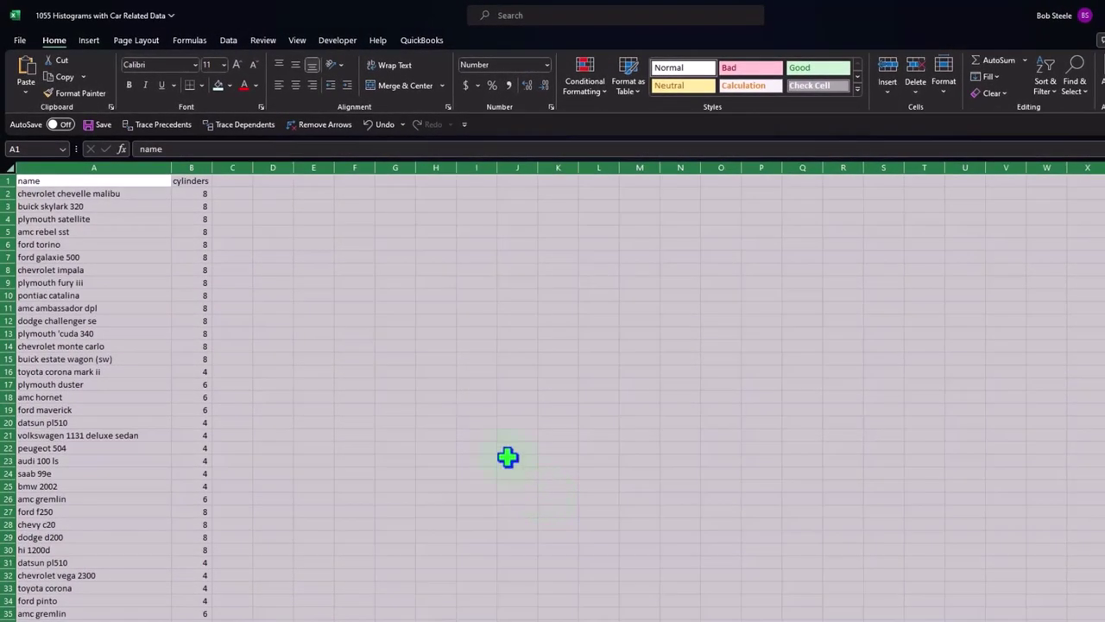
Make the text of the whole sheet bold and reduce the selection to cell A6.
{"action": "scroll", "coordinate": [480, 431], "scroll_direction": "up", "scroll_amount": 5}
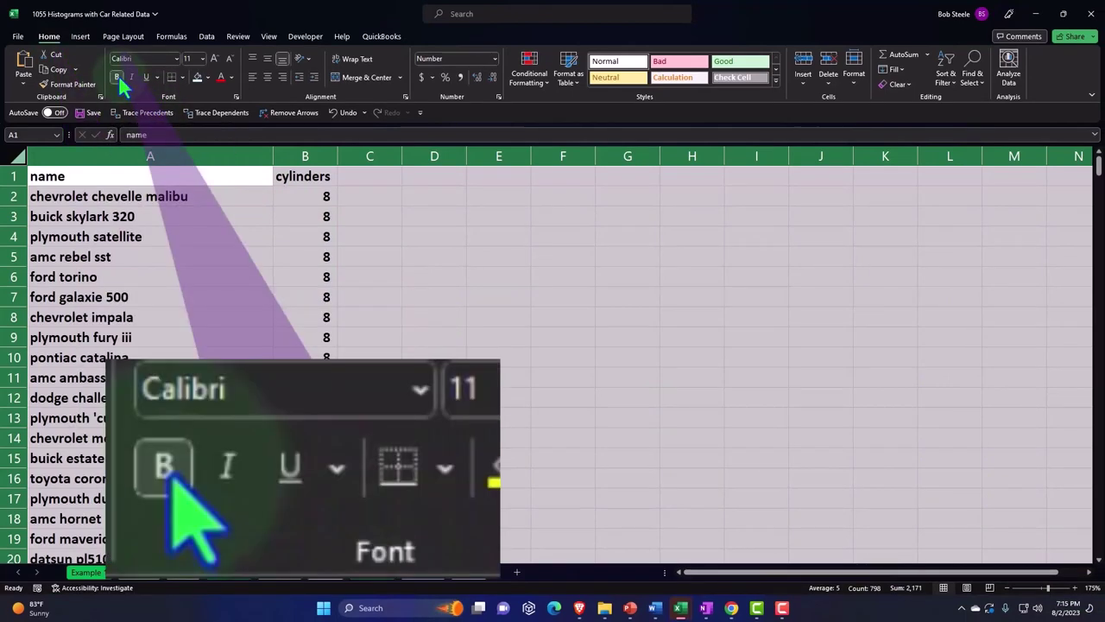
{"action": "left_click", "coordinate": [230, 272]}
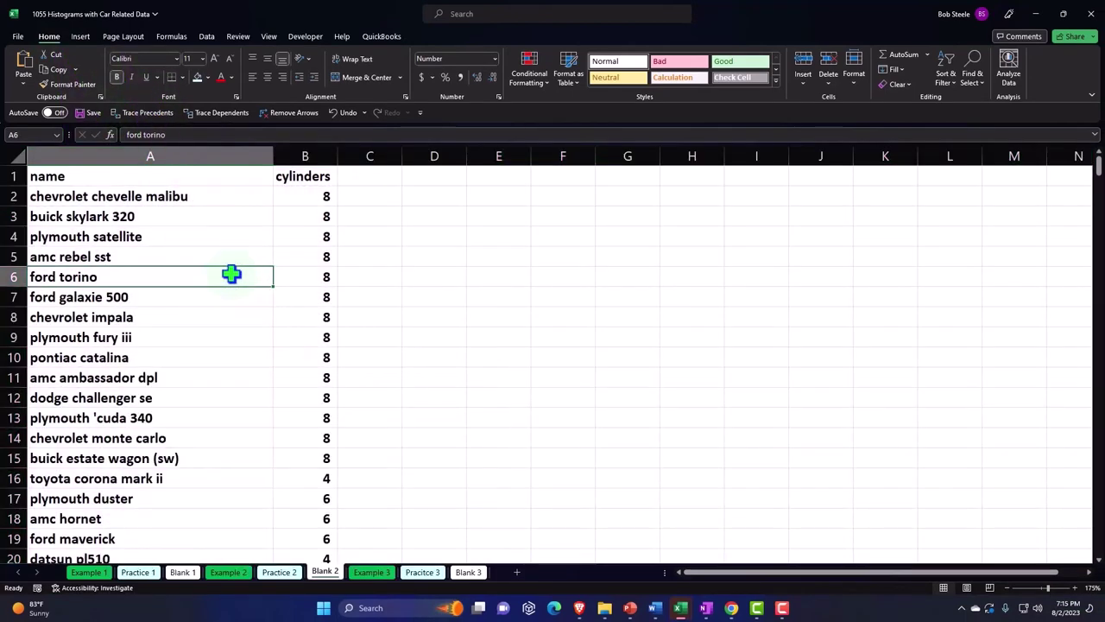
{"action": "mouse_move", "coordinate": [251, 276]}
{"action": "left_mouse_down"}
{"action": "mouse_move", "coordinate": [271, 269]}
{"action": "mouse_move", "coordinate": [250, 272]}
{"action": "left_mouse_up"}
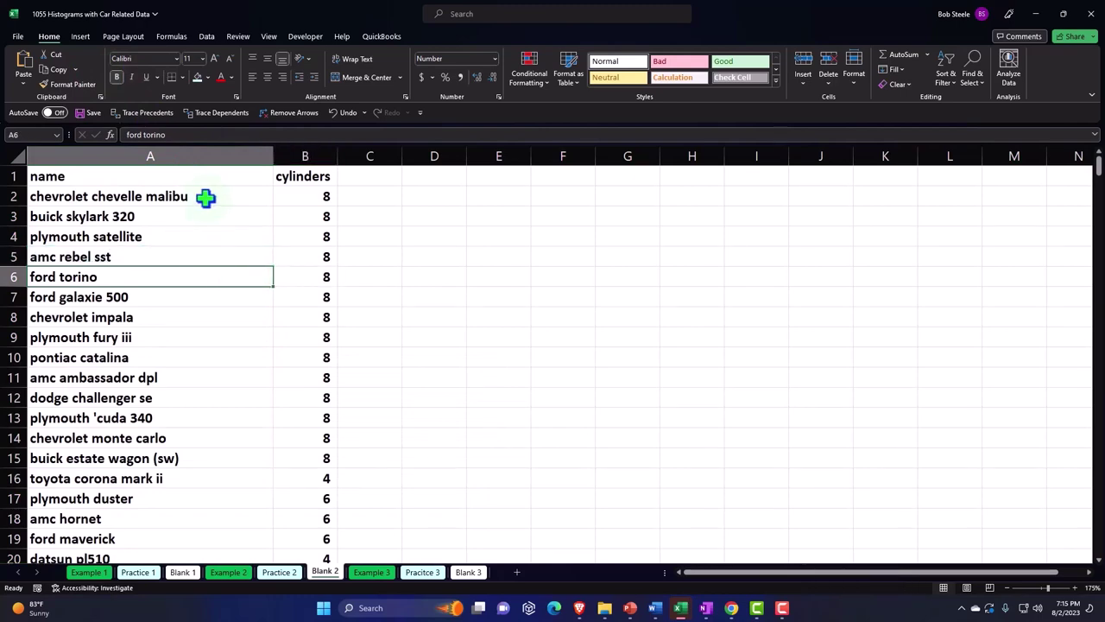
Convert the name and cylinders data in A1:B399 into a table with headers.
{"action": "left_click", "coordinate": [80, 36]}
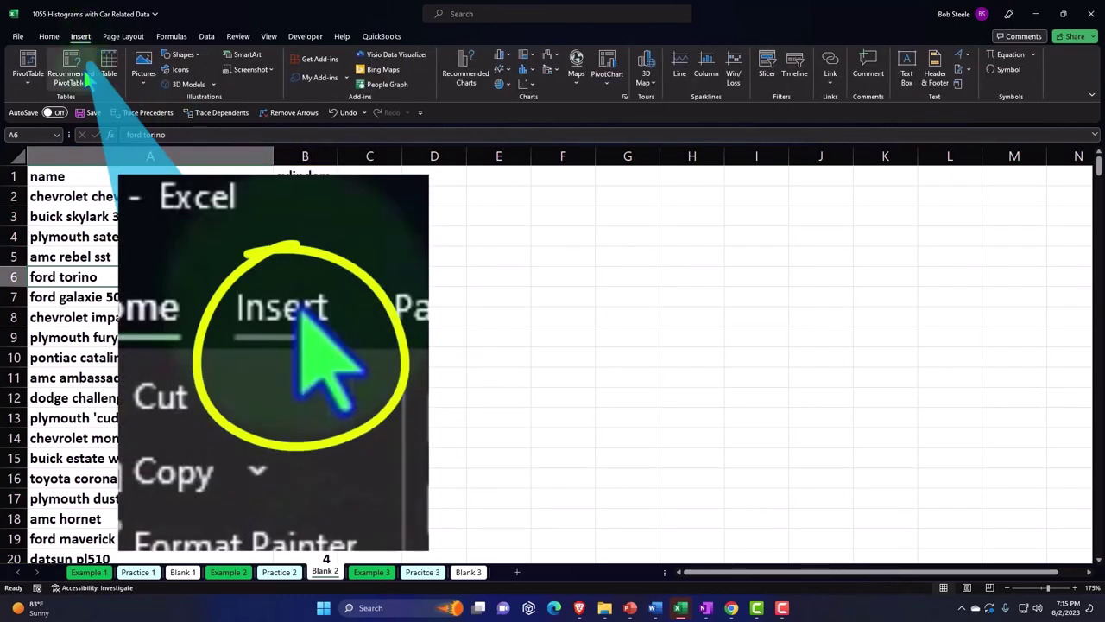
{"action": "left_click", "coordinate": [113, 68]}
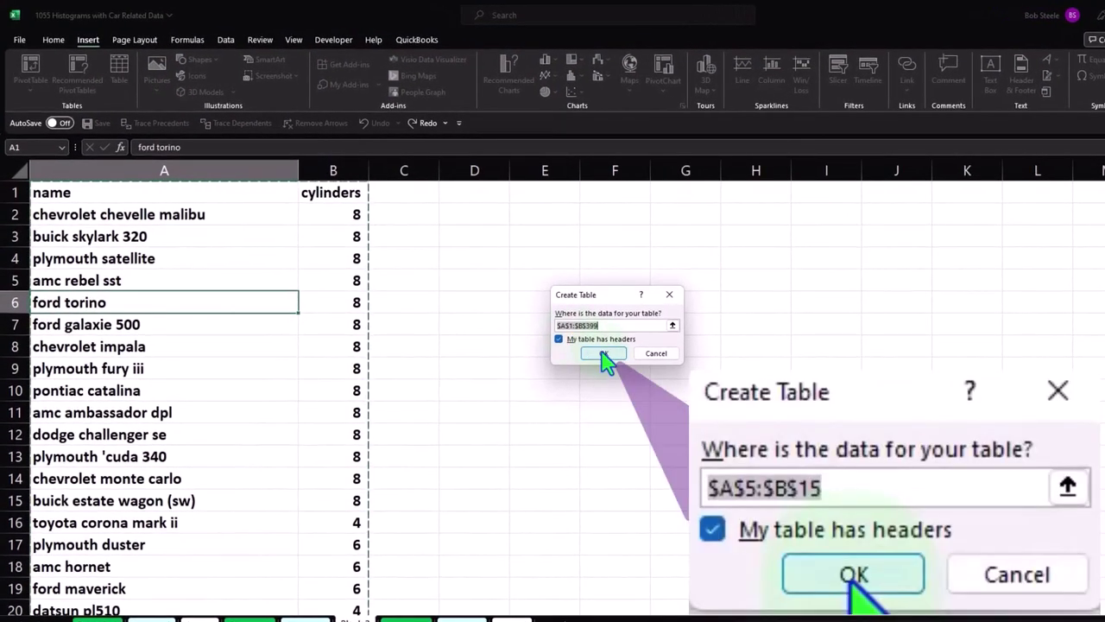
{"action": "left_click", "coordinate": [603, 354]}
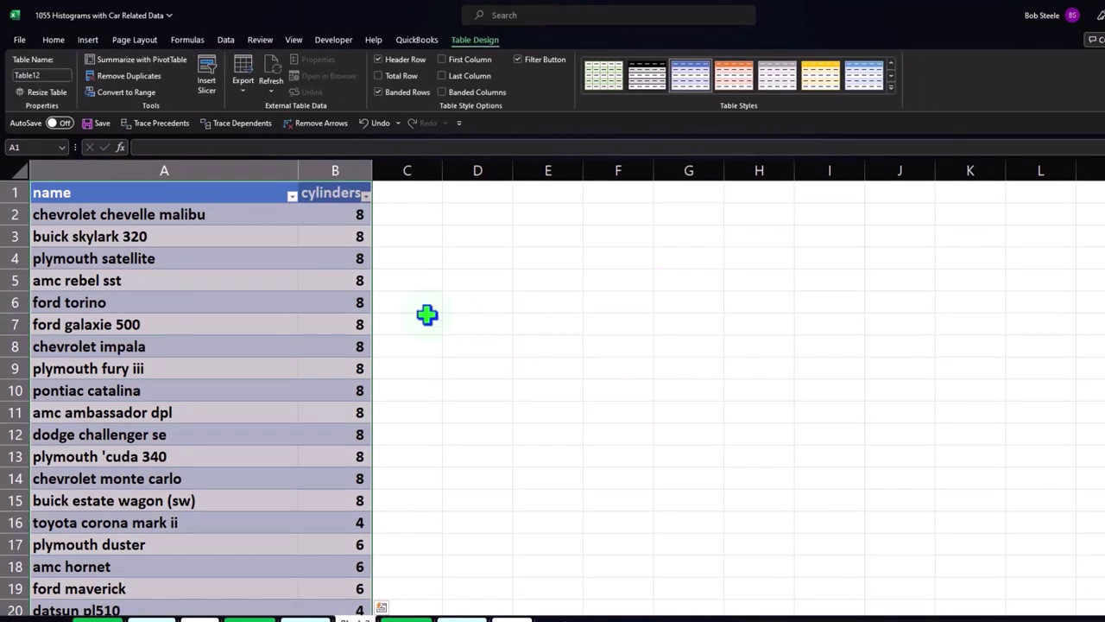
Sort the table by cylinders from smallest to largest, and re-sort it from largest to smallest.
{"action": "left_click", "coordinate": [350, 288]}
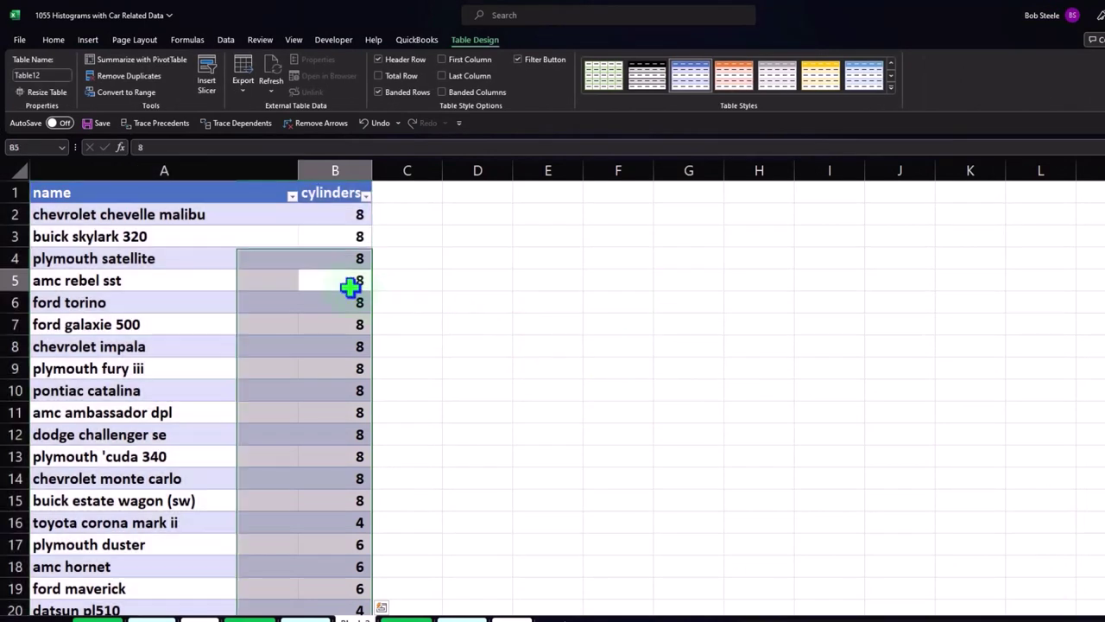
{"action": "left_click", "coordinate": [366, 196]}
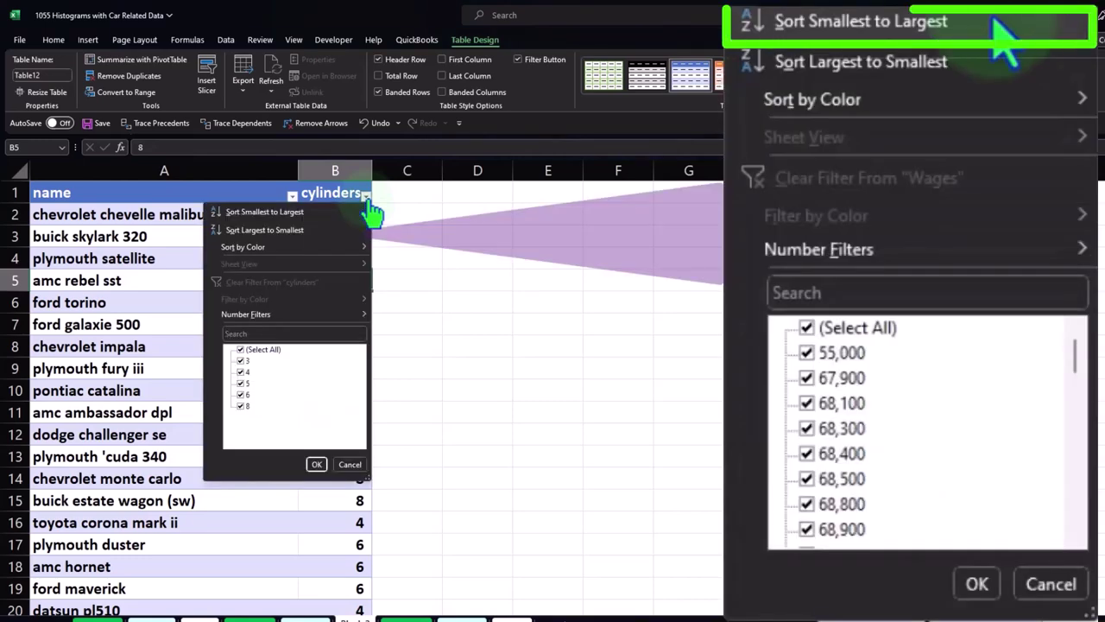
{"action": "left_click", "coordinate": [328, 214]}
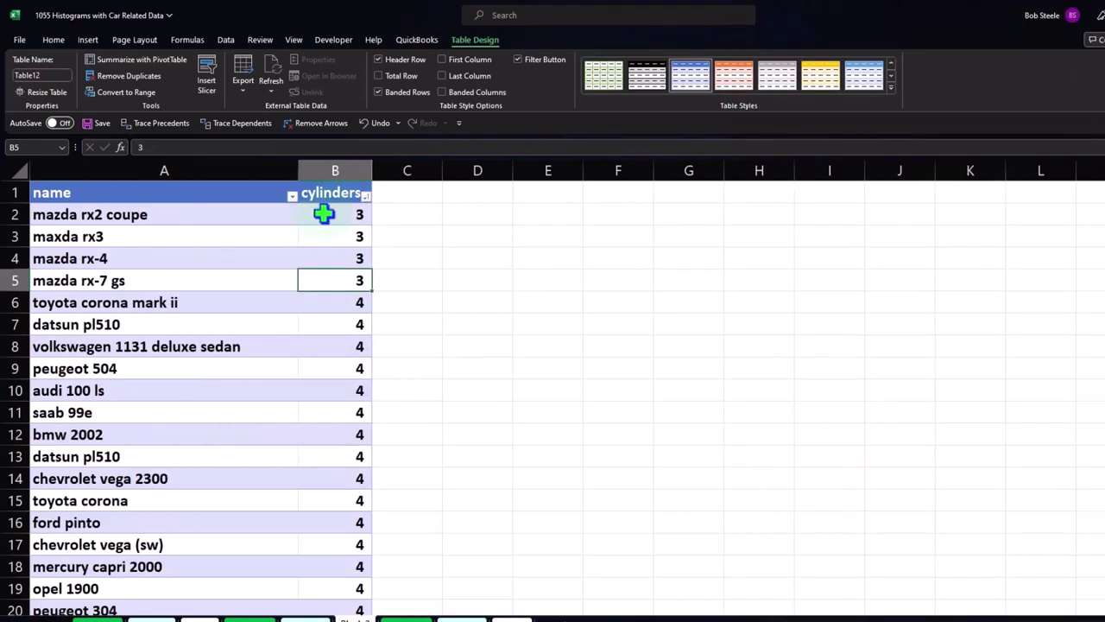
{"action": "left_click", "coordinate": [366, 198]}
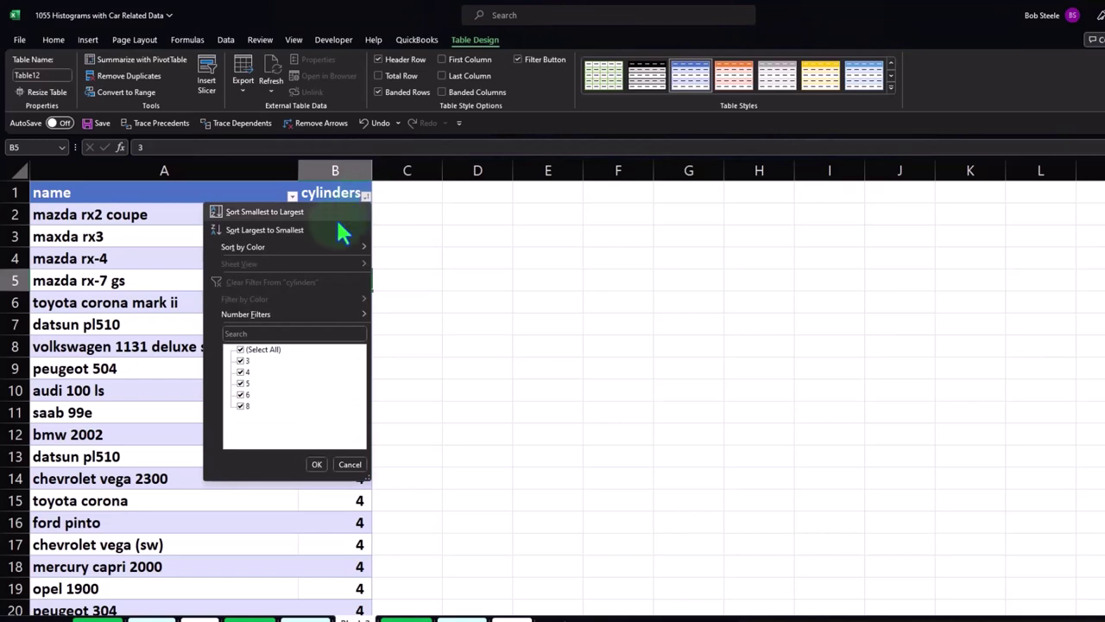
{"action": "left_click", "coordinate": [337, 234]}
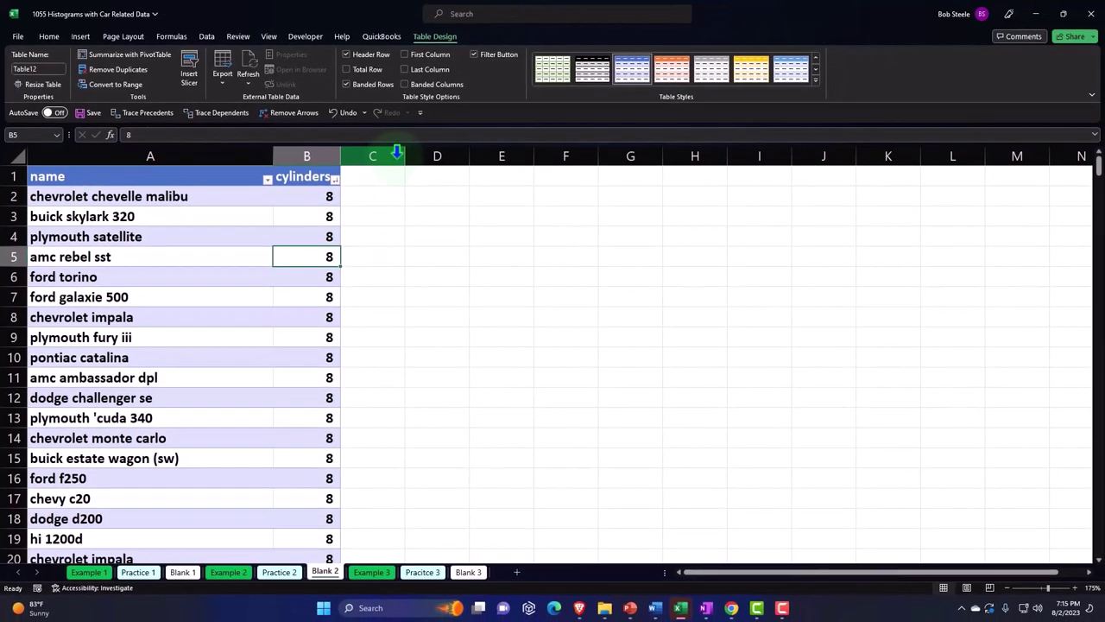
Narrow column C into a spacer, label D2 "Average" and calculate the average of the table's cylinders column in E2.
{"action": "left_click_drag", "start_coordinate": [403, 154], "coordinate": [354, 154]}
{"action": "left_click", "coordinate": [387, 200]}
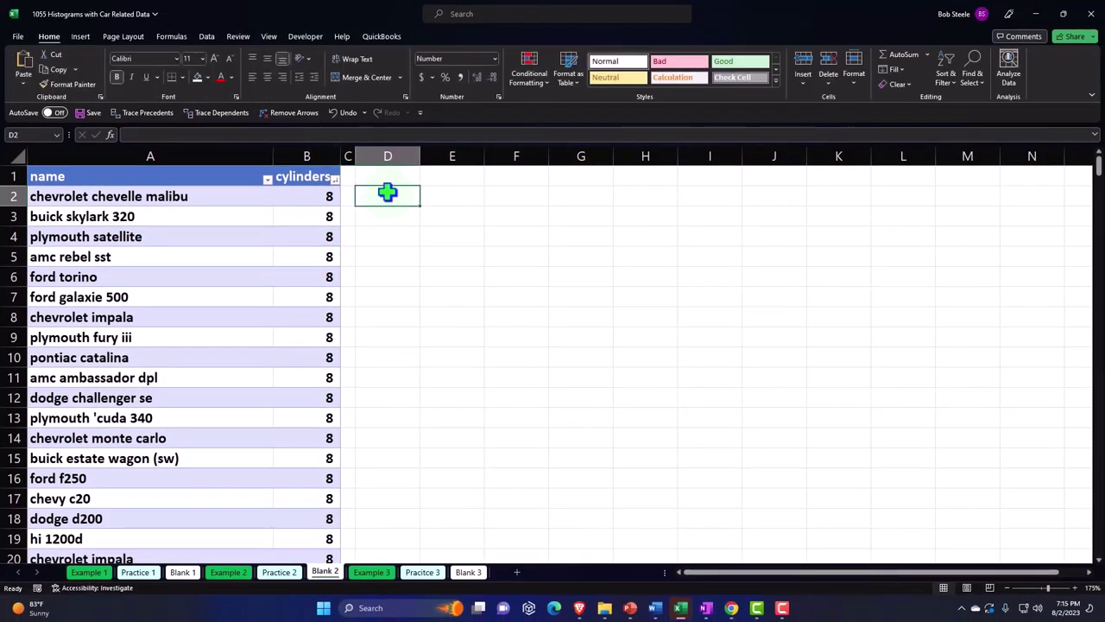
{"action": "type", "text": "Ave"}
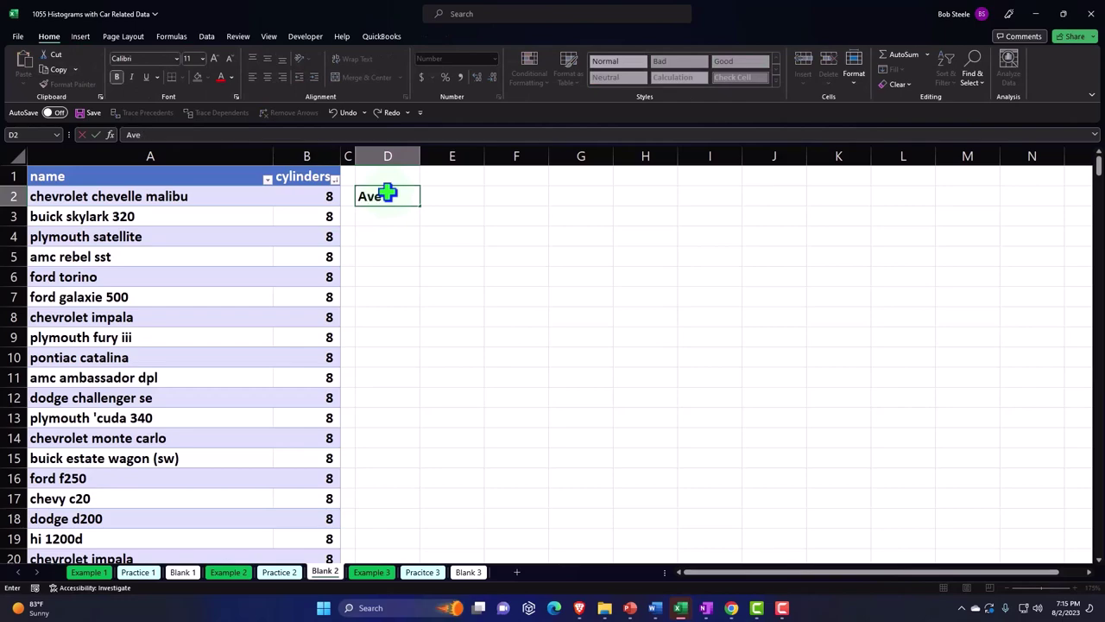
{"action": "type", "text": "rage"}
{"action": "key", "text": "Tab"}
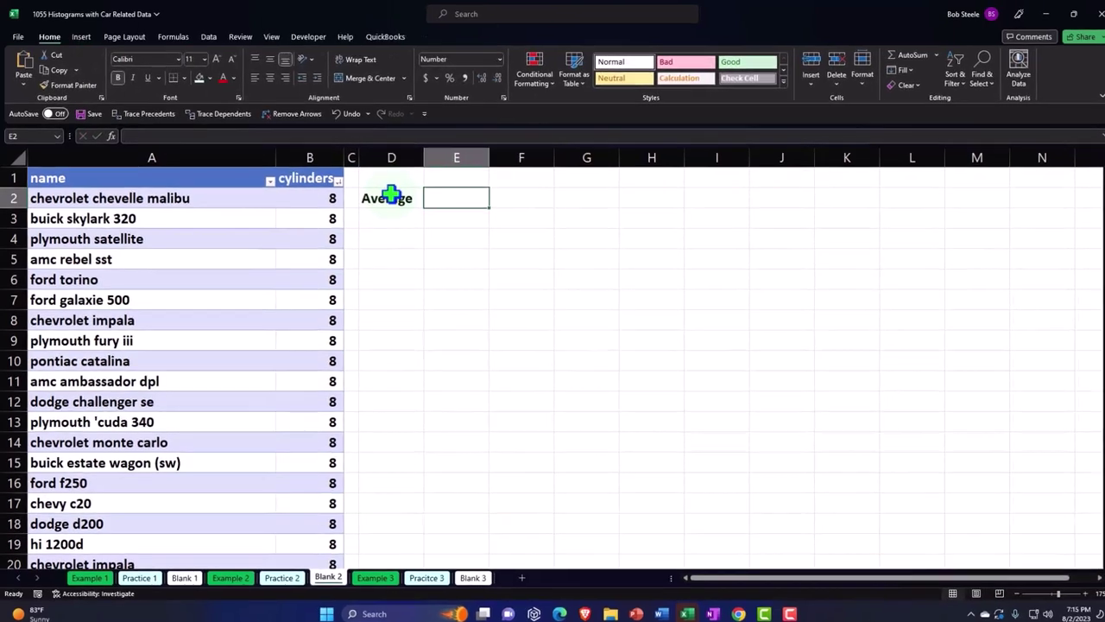
{"action": "type", "text": "=avera"}
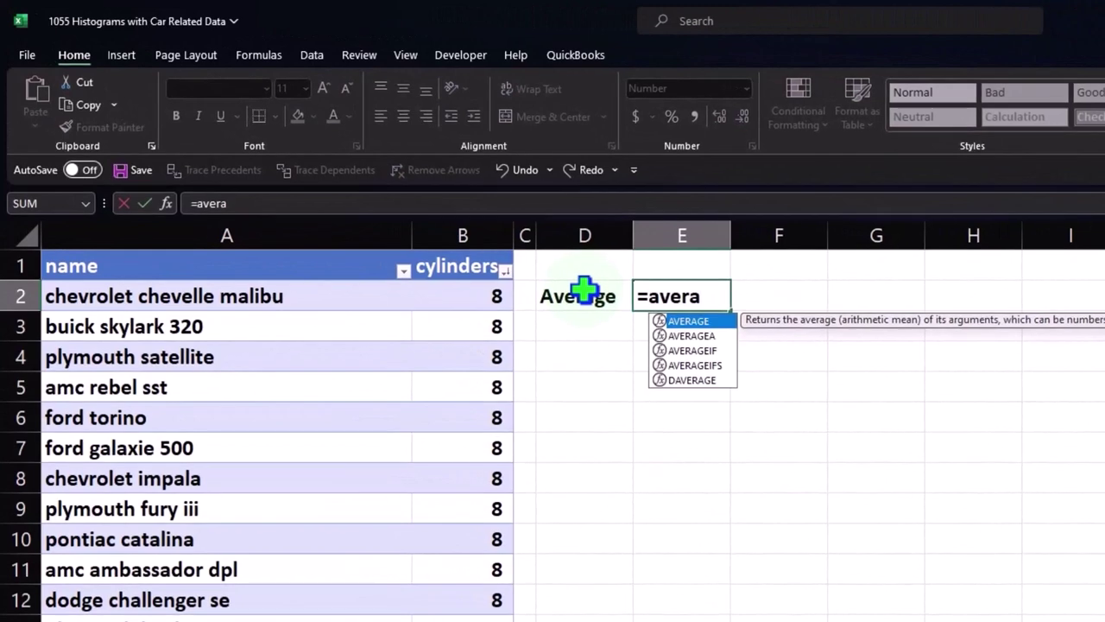
{"action": "double_click", "coordinate": [685, 322]}
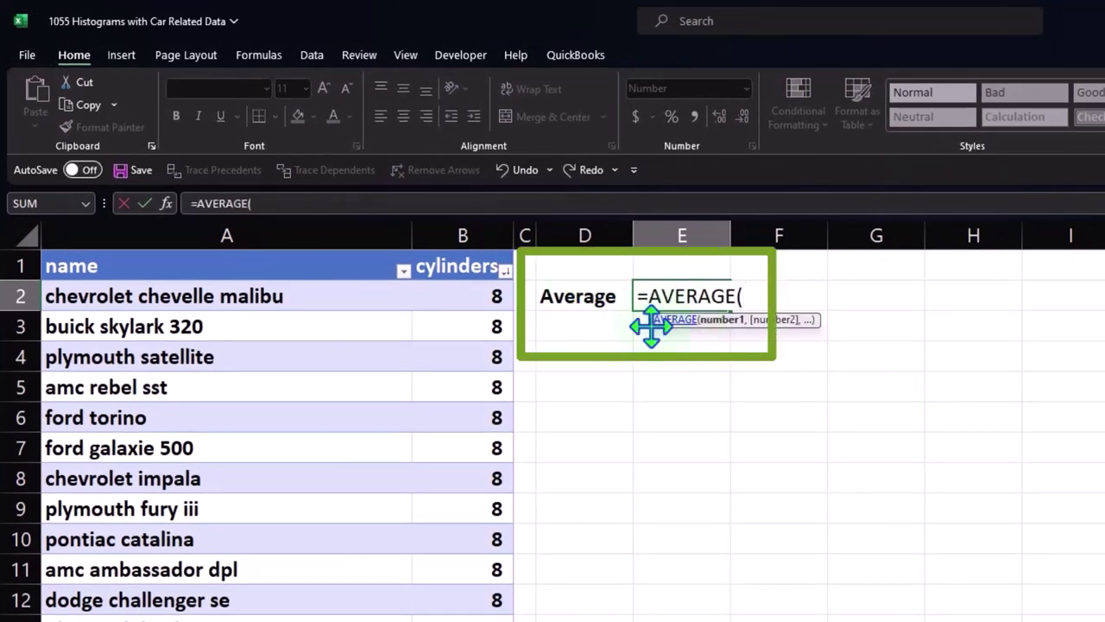
{"action": "left_click", "coordinate": [465, 238]}
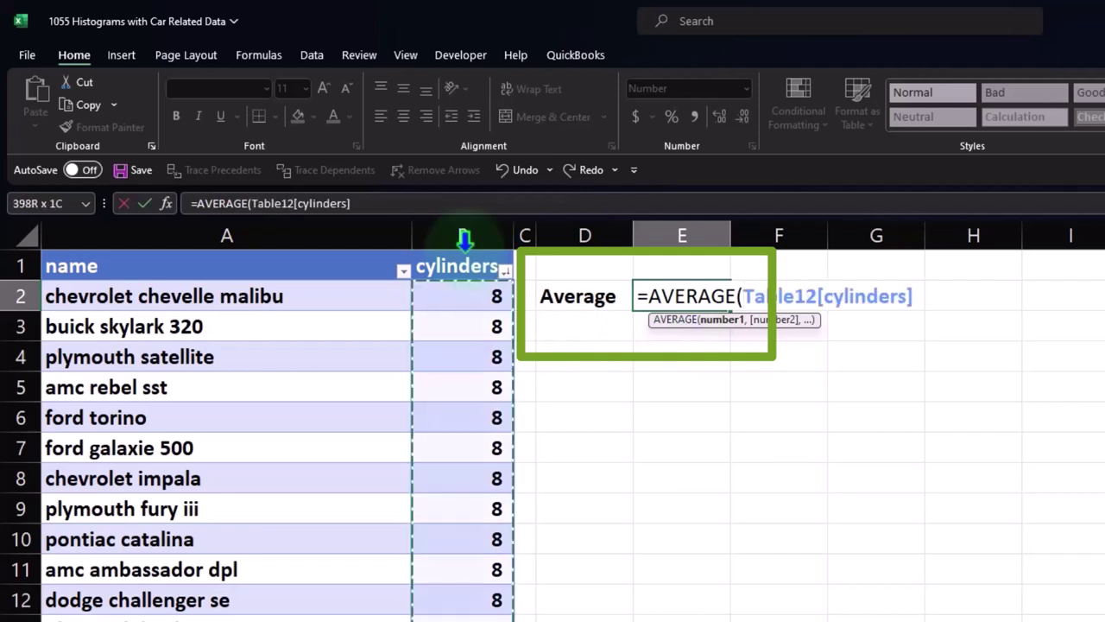
{"action": "key", "text": "Return"}
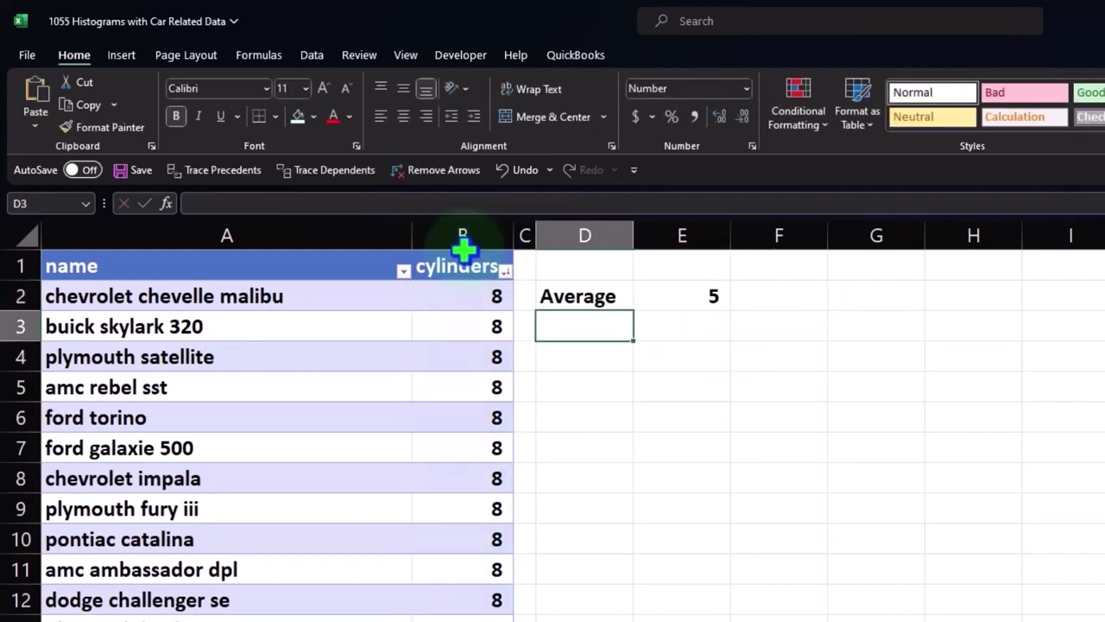
{"action": "type", "text": "Mean"}
{"action": "key", "text": "Tab"}
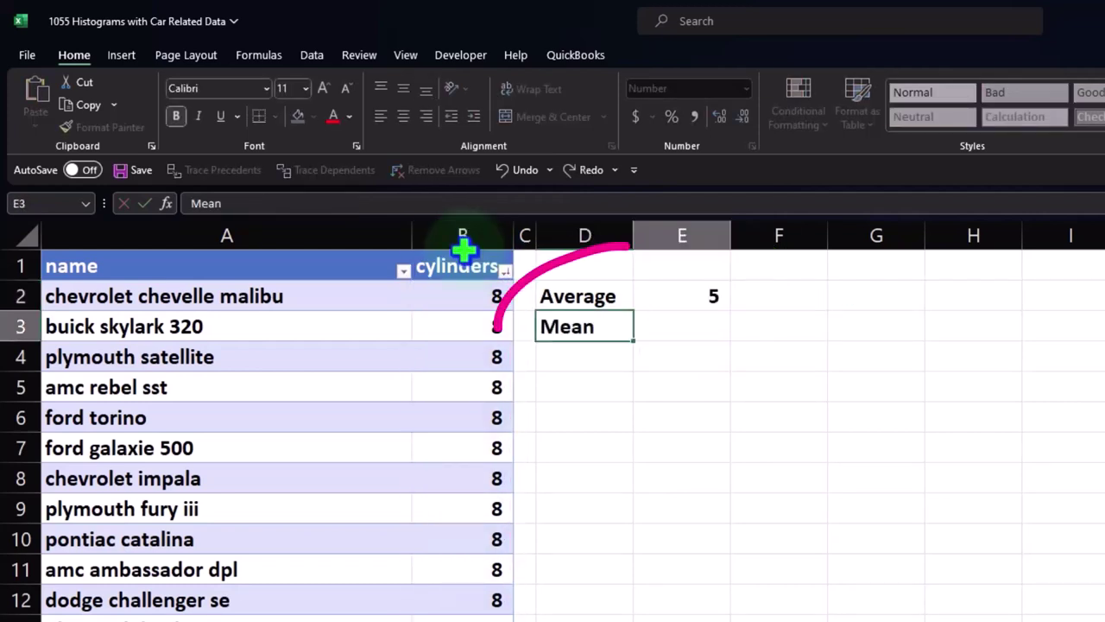
{"action": "type", "text": "=mea"}
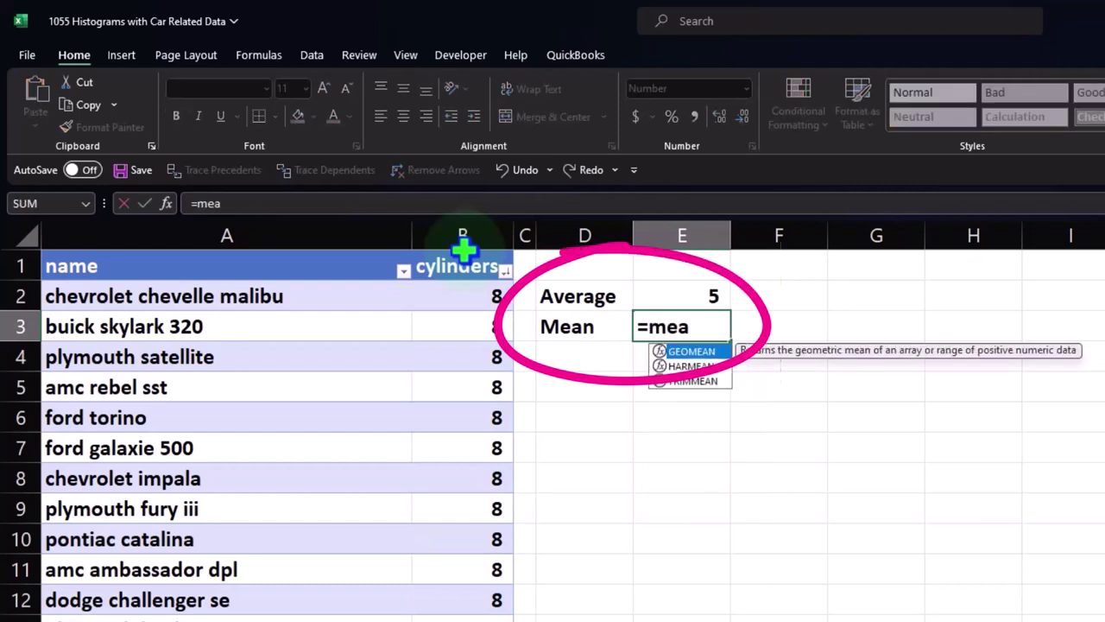
{"action": "key", "text": "BackSpace"}
{"action": "key", "text": "BackSpace"}
{"action": "key", "text": "BackSpace"}
{"action": "key", "text": "BackSpace"}
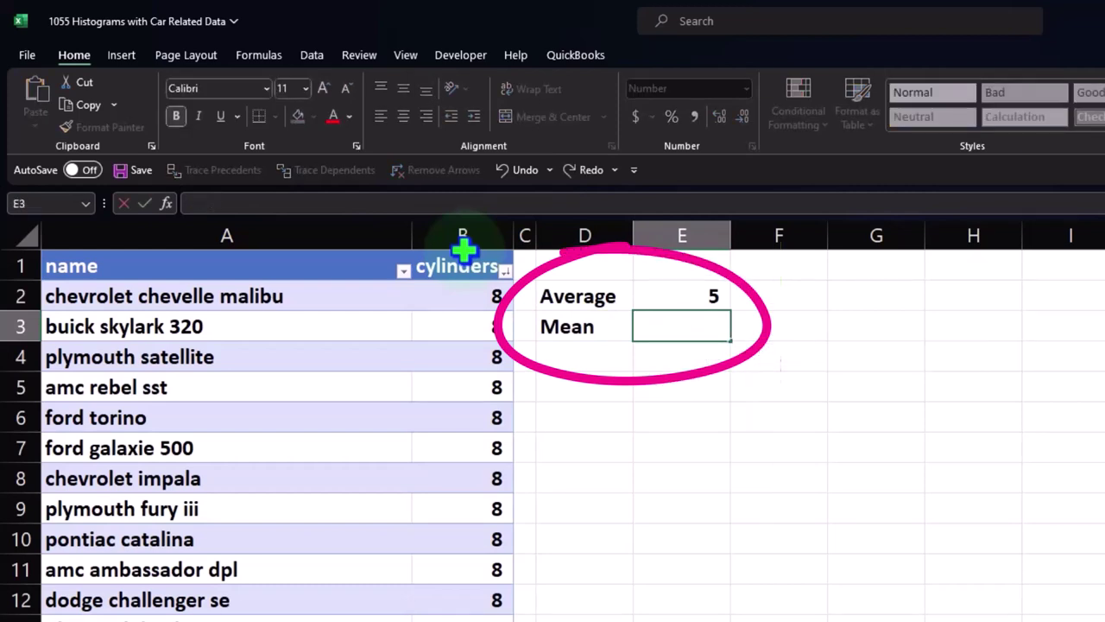
{"action": "key", "text": "Return"}
Label D3 "Median" and calculate the median of the table's cylinders column in E3.
{"action": "key", "text": "Up"}
{"action": "type", "text": "Median"}
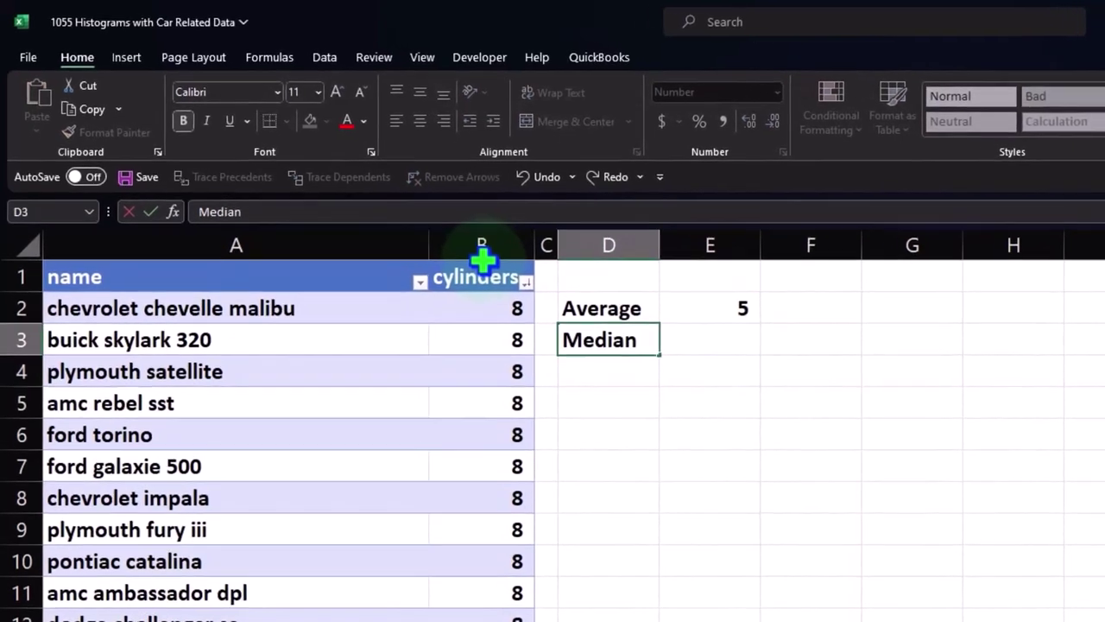
{"action": "key", "text": "Tab"}
{"action": "type", "text": "=me"}
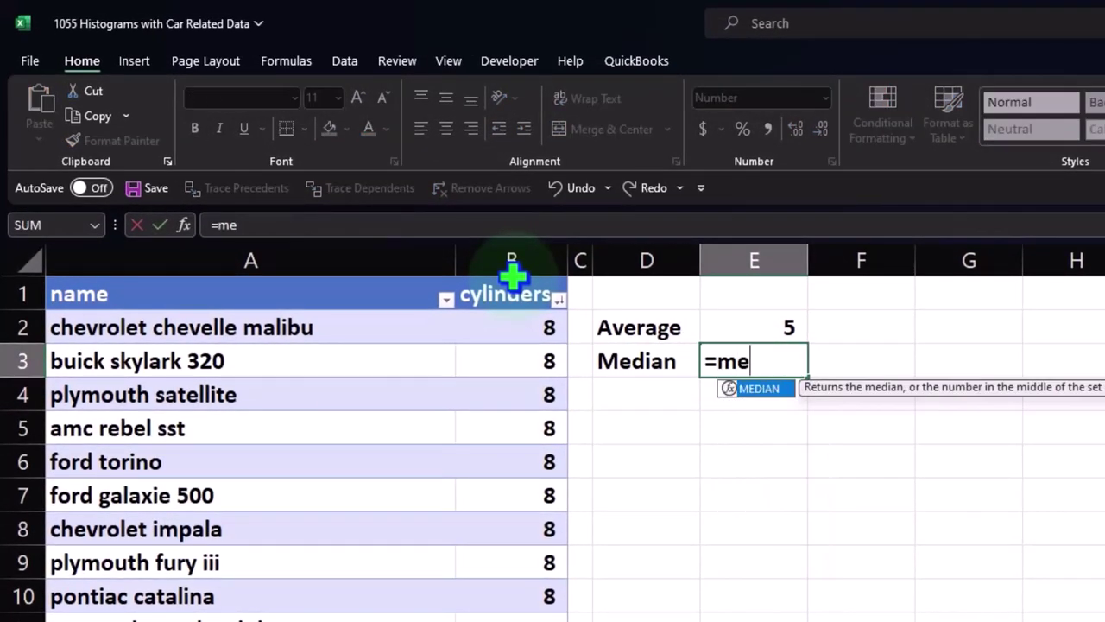
{"action": "double_click", "coordinate": [763, 387]}
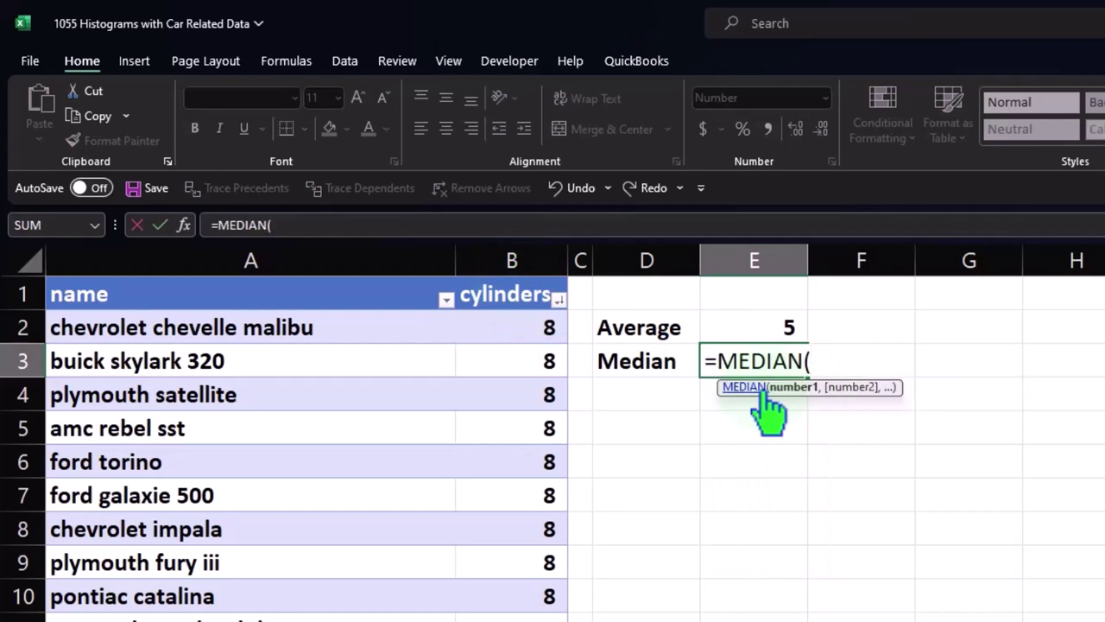
{"action": "left_click", "coordinate": [513, 273]}
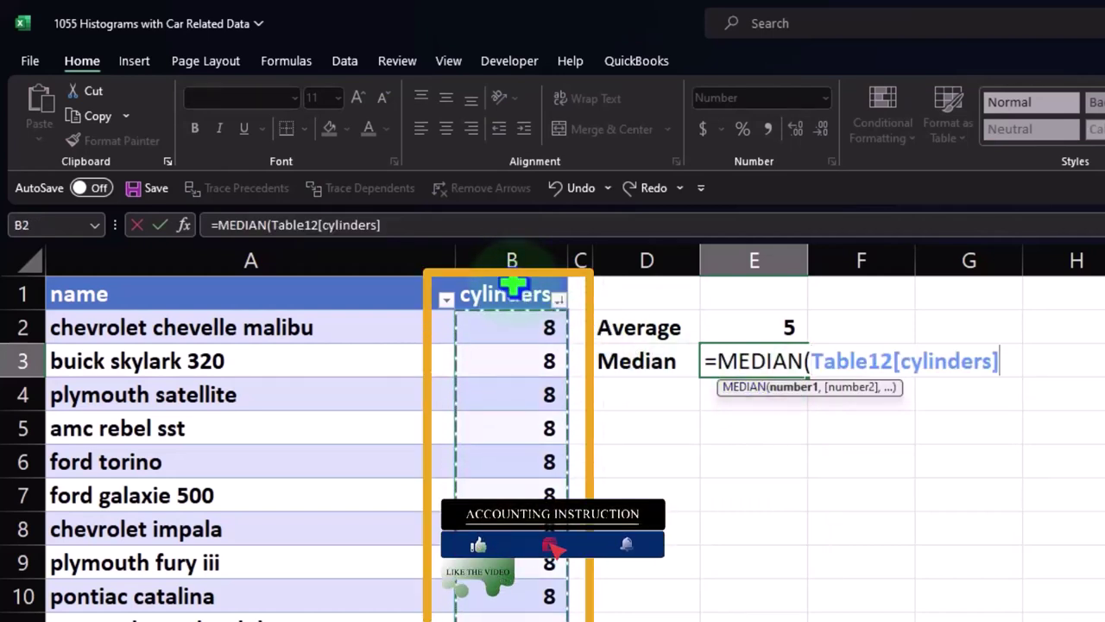
{"action": "key", "text": "Return"}
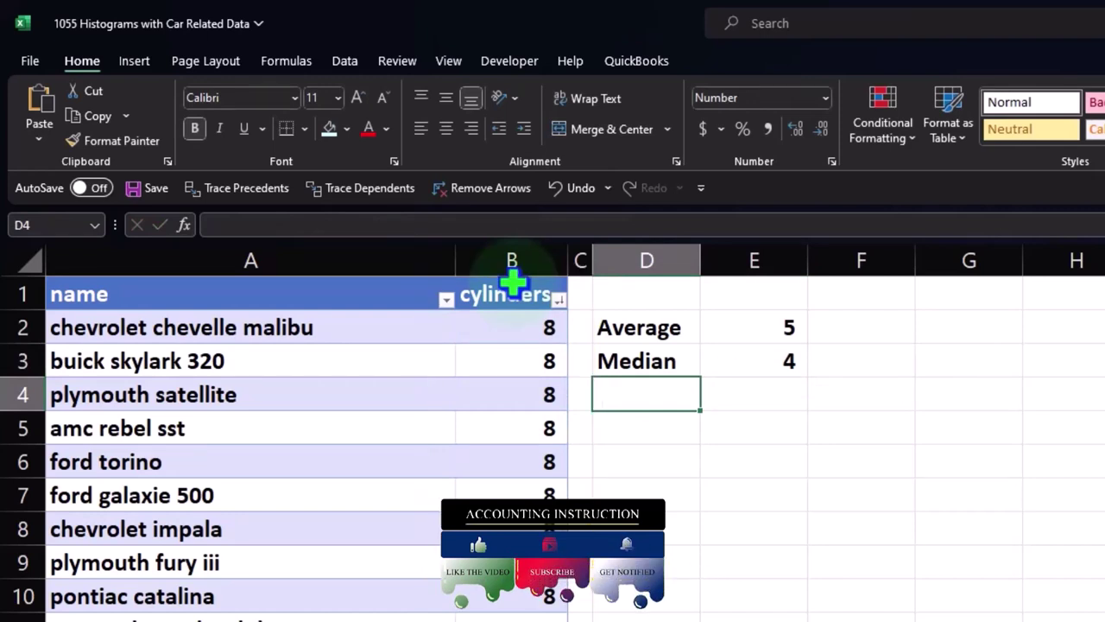
Label D4 "Max" and calculate the maximum of the table's cylinders column in E4.
{"action": "type", "text": "Max"}
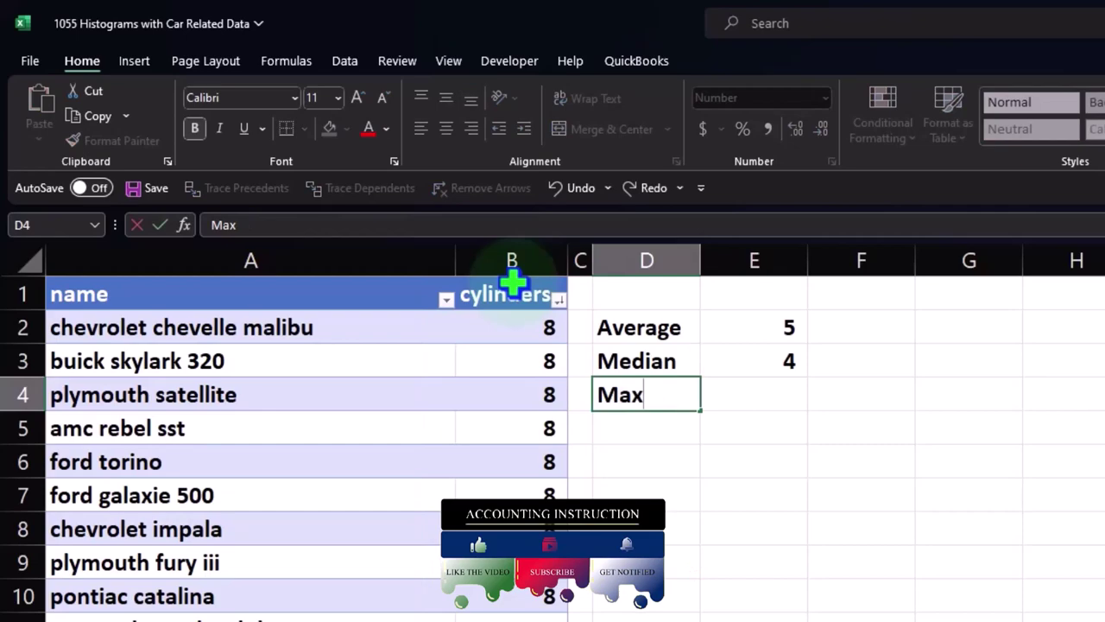
{"action": "key", "text": "Tab"}
{"action": "type", "text": "="}
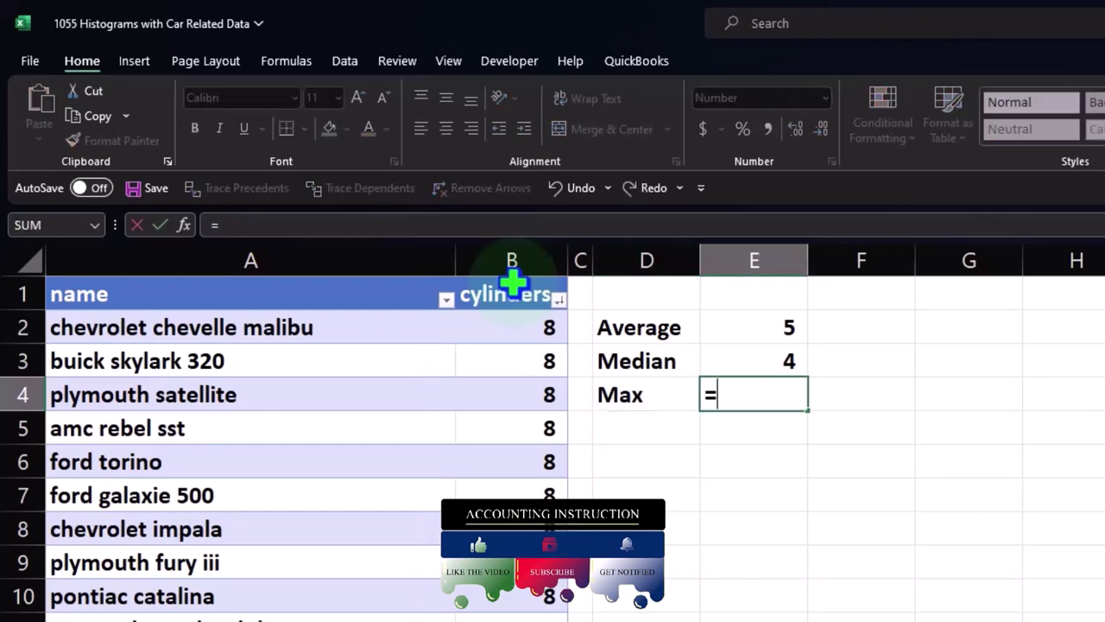
{"action": "type", "text": "max"}
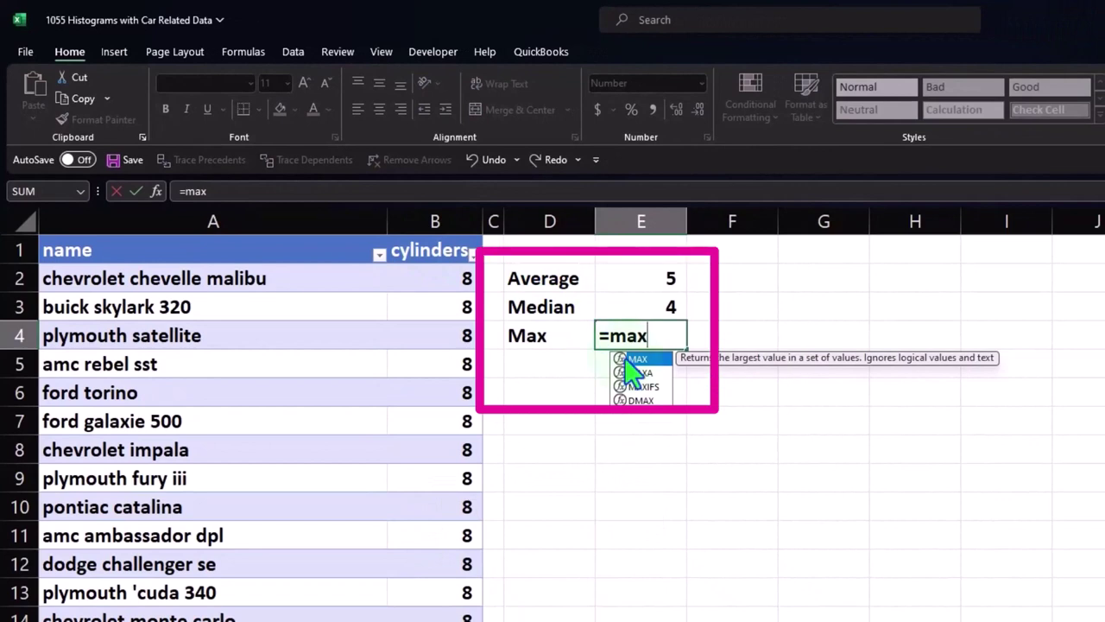
{"action": "double_click", "coordinate": [627, 361]}
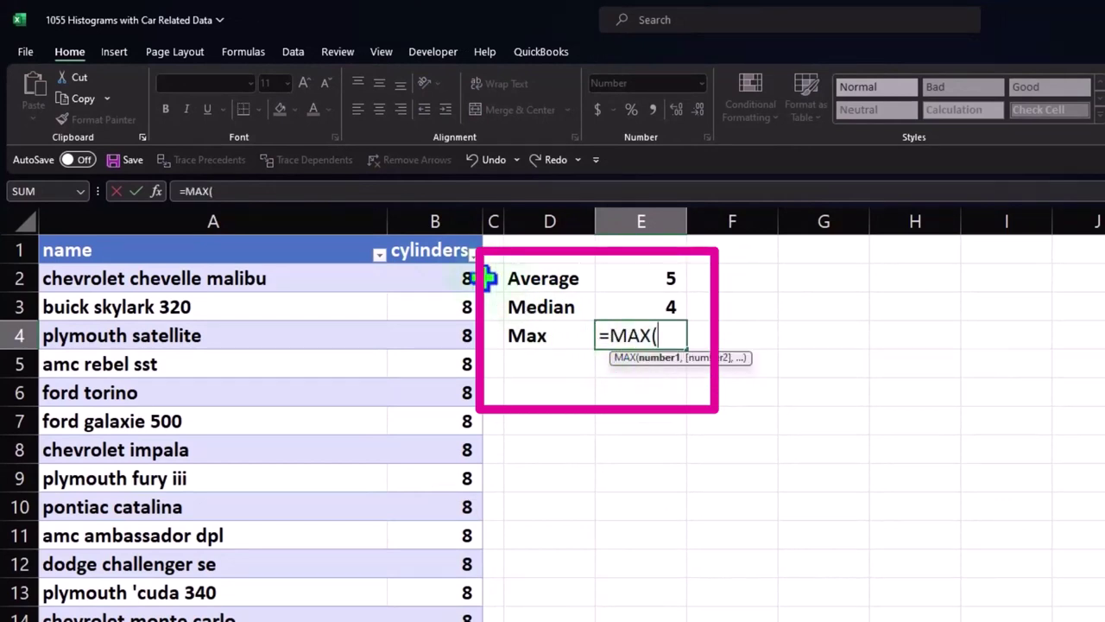
{"action": "left_click", "coordinate": [439, 229]}
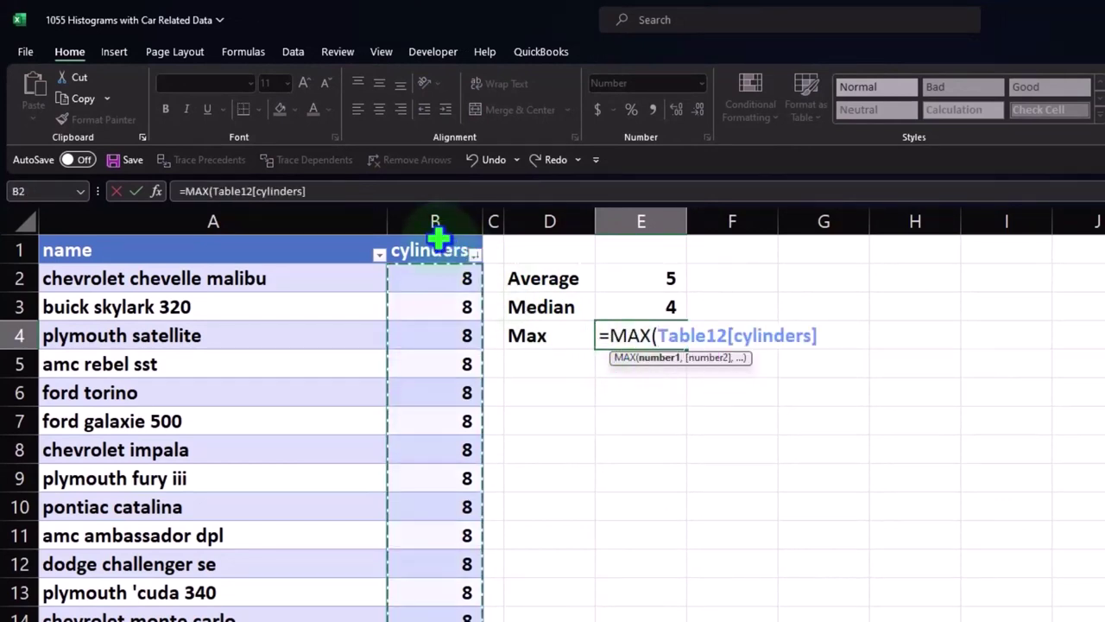
{"action": "key", "text": "Return"}
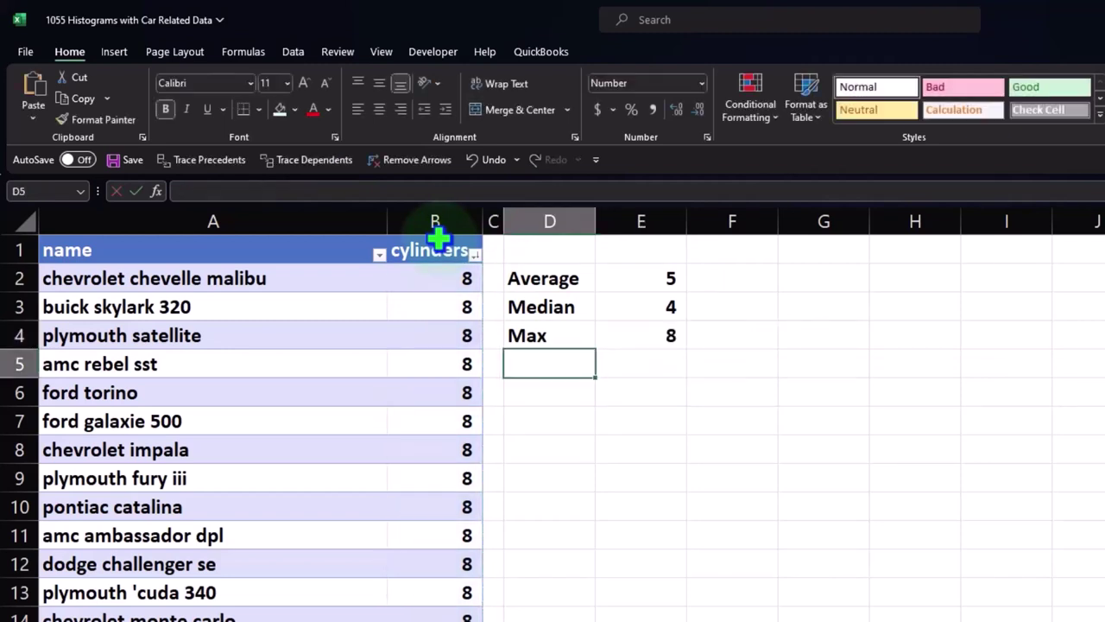
Label D5 "Min" and calculate the minimum of the table's cylinders column in E5.
{"action": "type", "text": "Min"}
{"action": "key", "text": "Tab"}
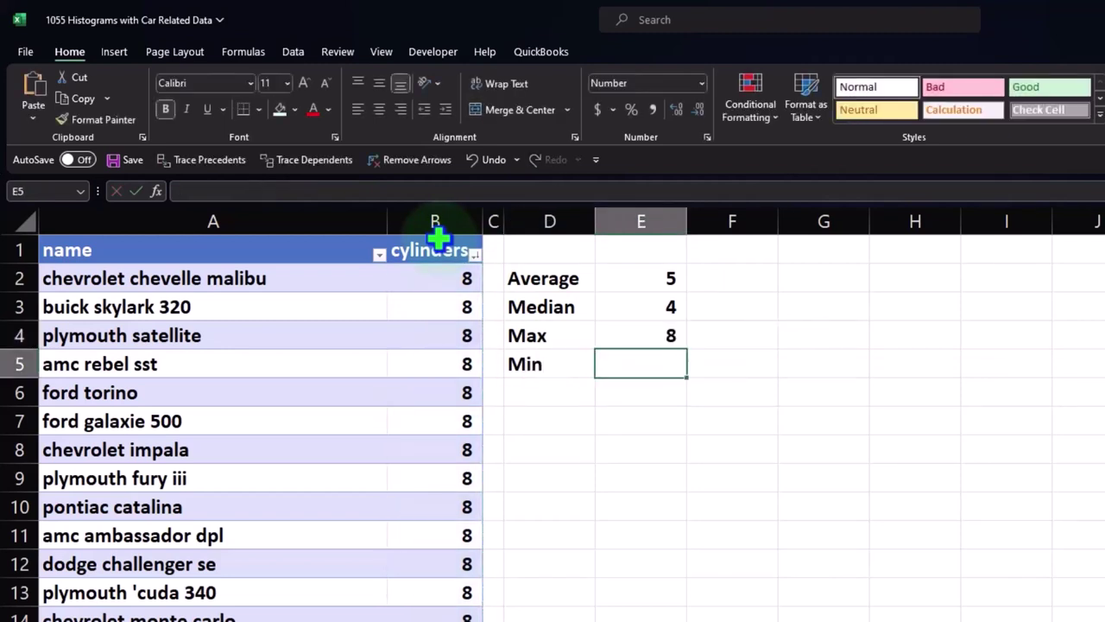
{"action": "type", "text": "=min"}
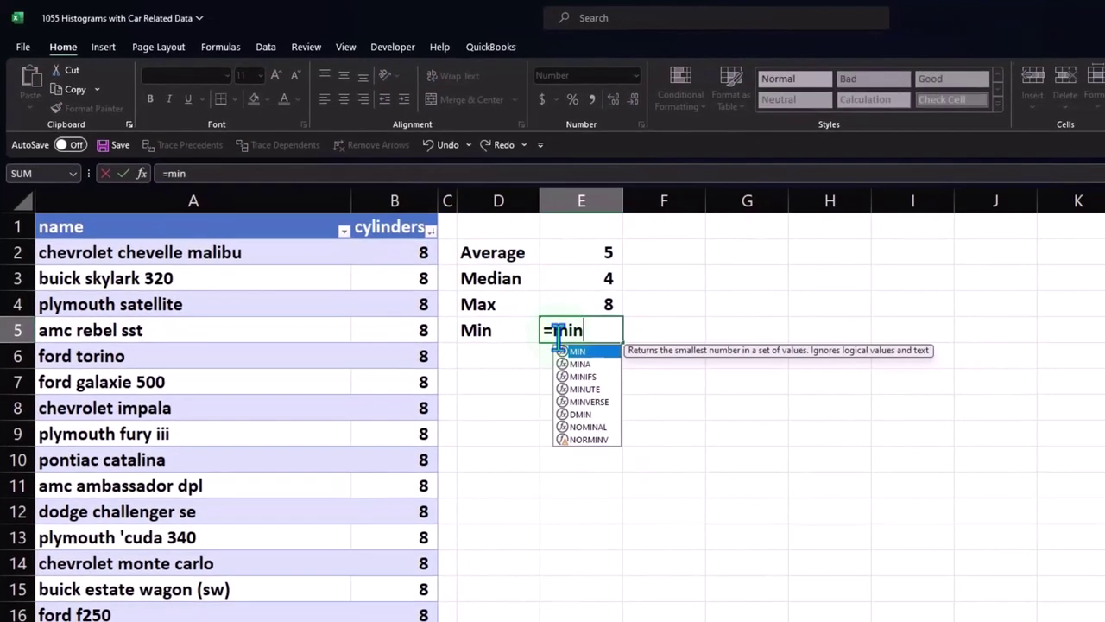
{"action": "double_click", "coordinate": [568, 347]}
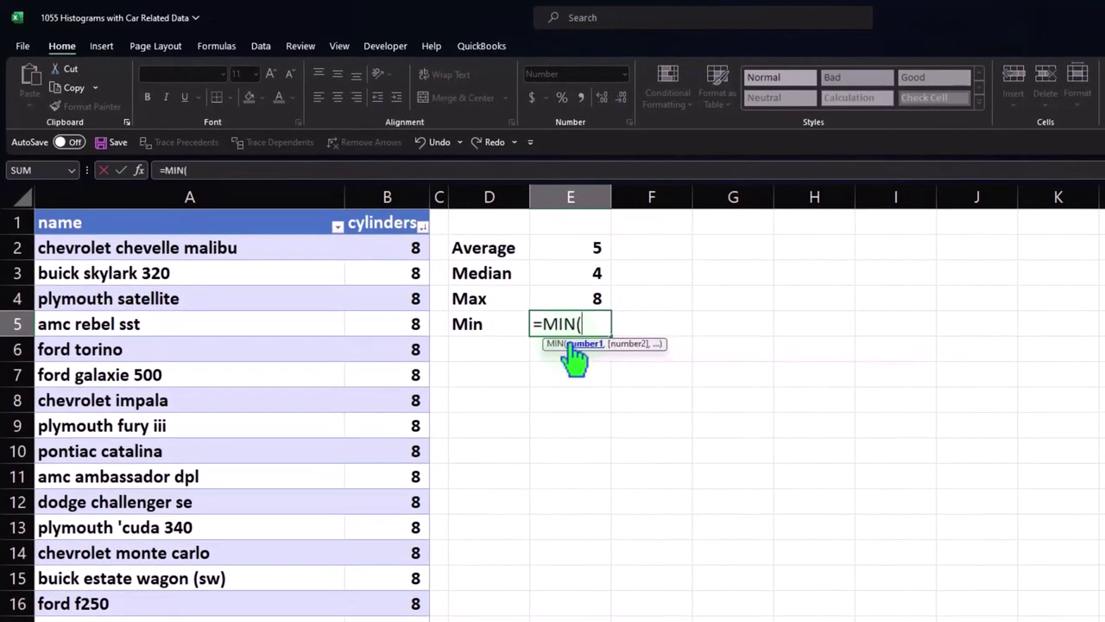
{"action": "left_click", "coordinate": [387, 216]}
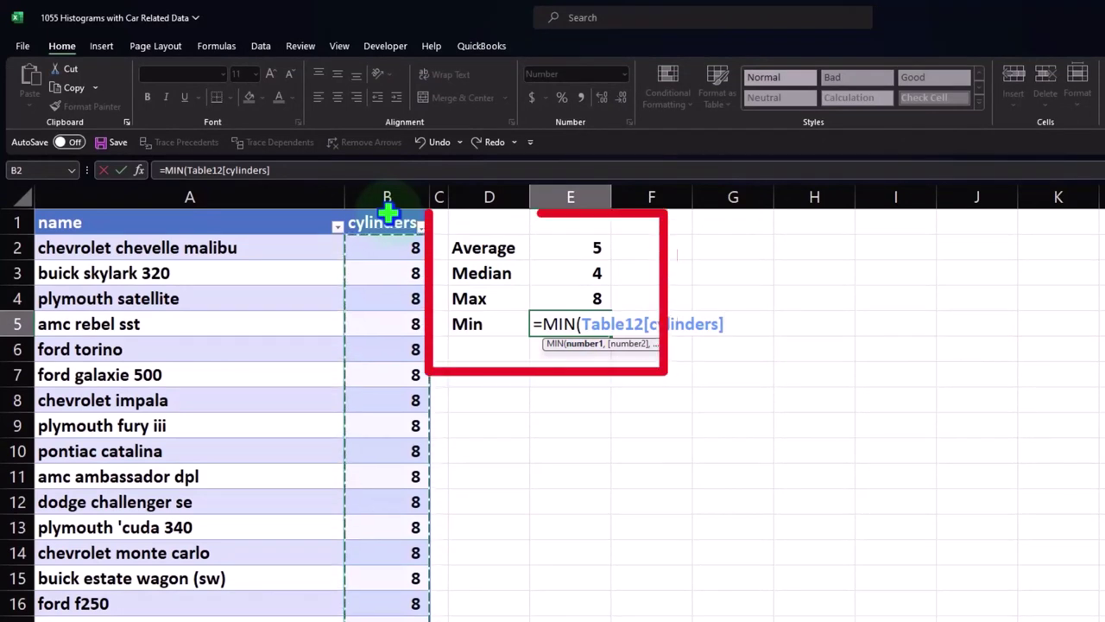
{"action": "key", "text": "Return"}
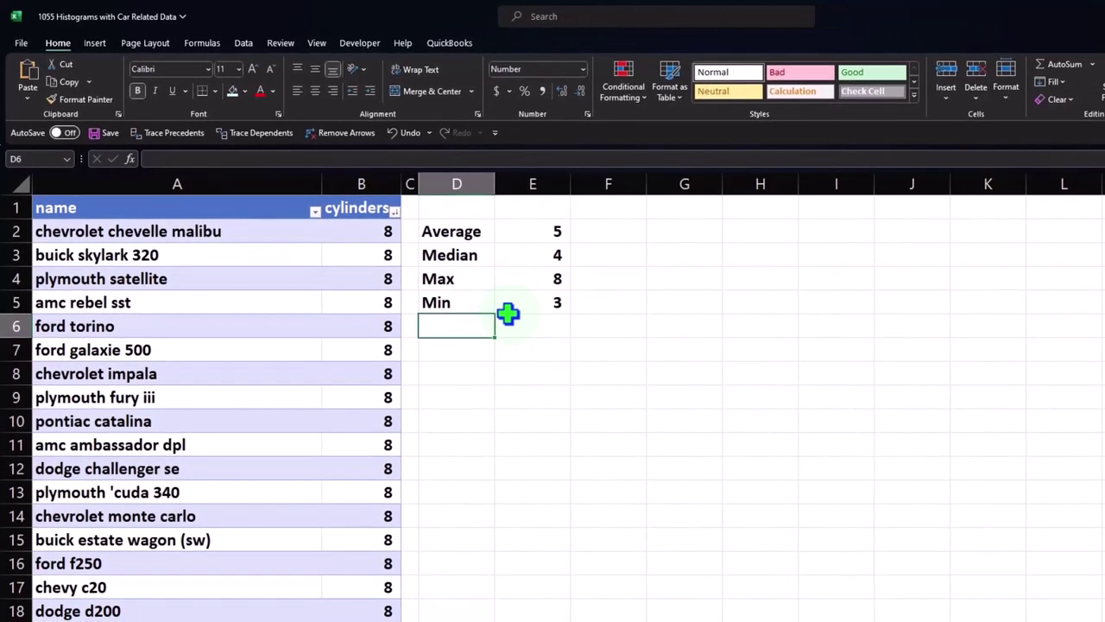
Insert a histogram of the table's cylinders column and place it beside the summary statistics, starting at column F.
{"action": "left_click", "coordinate": [367, 200]}
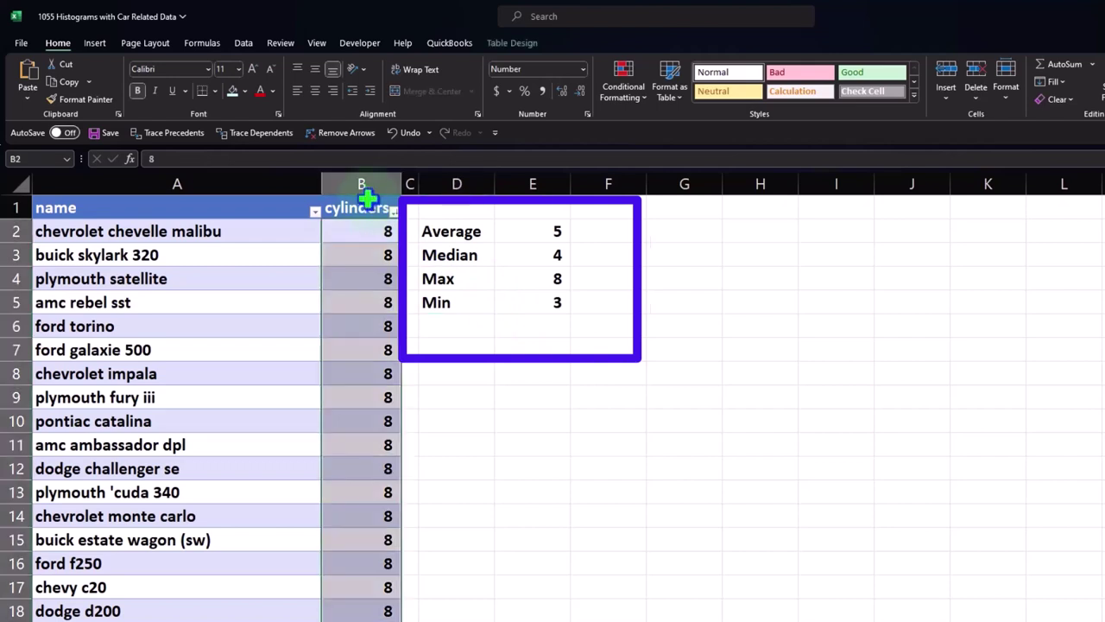
{"action": "left_click", "coordinate": [94, 42]}
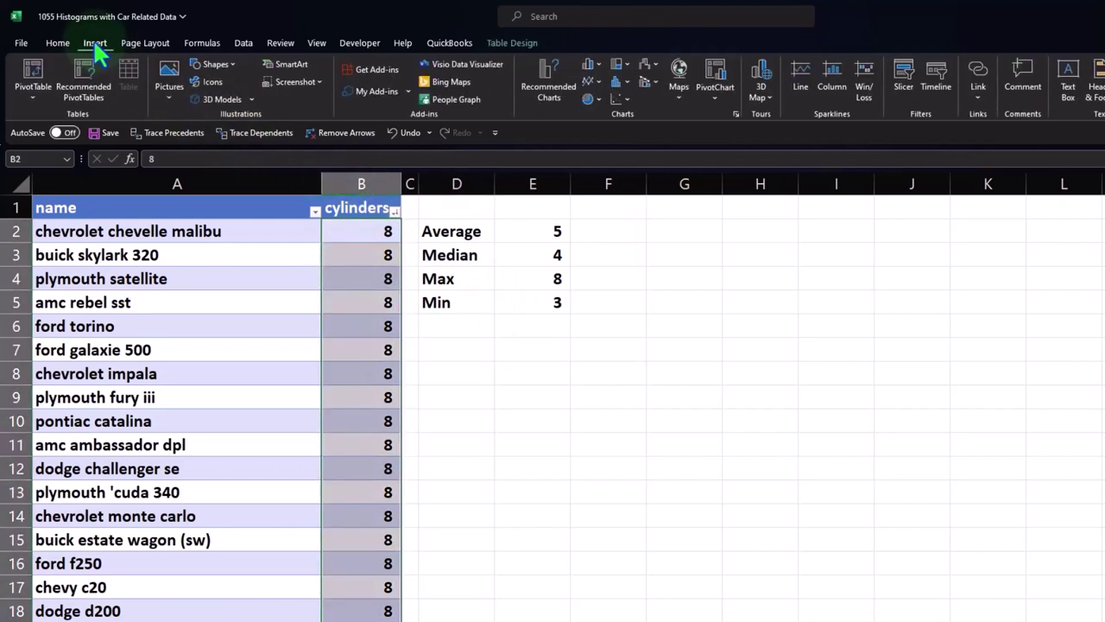
{"action": "left_click", "coordinate": [616, 83]}
{"action": "left_click", "coordinate": [633, 129]}
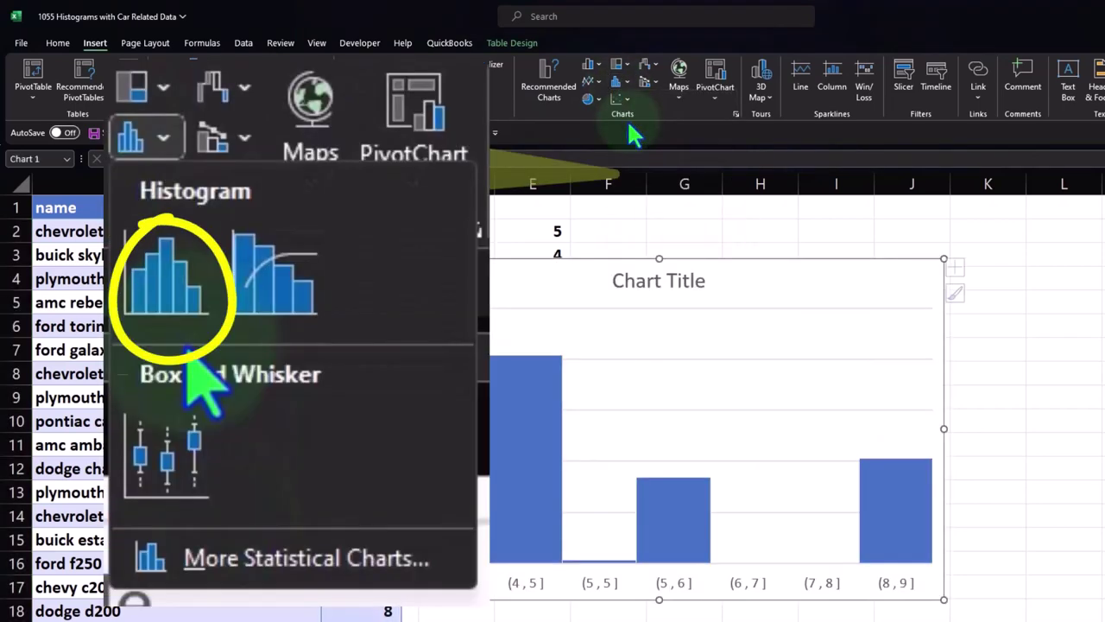
{"action": "left_click_drag", "start_coordinate": [555, 256], "coordinate": [737, 223]}
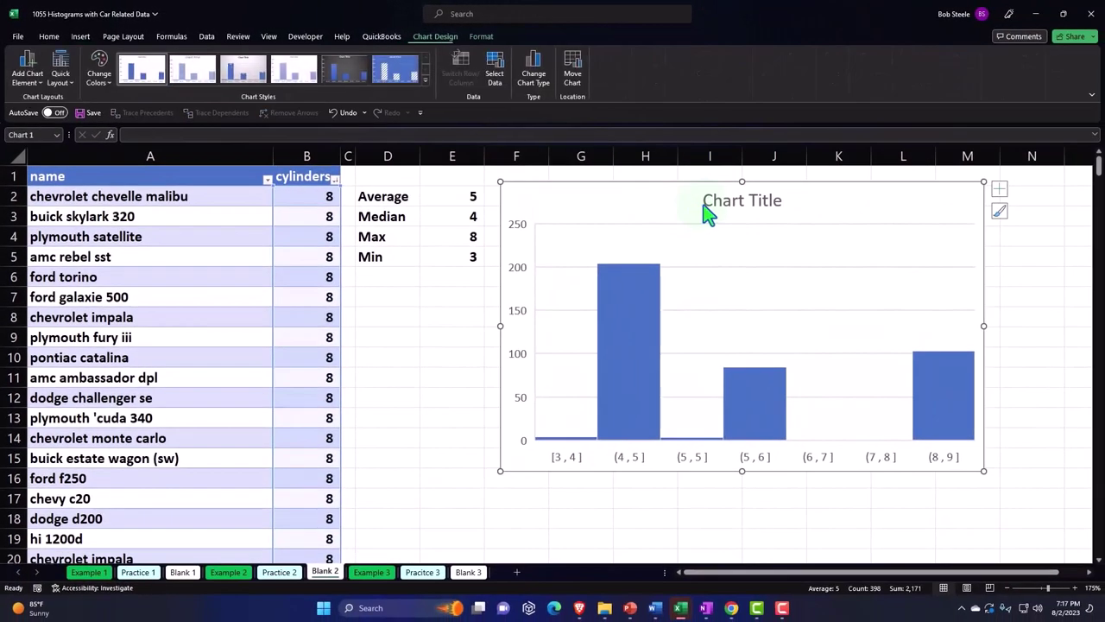
Delete the histogram's chart title and enlarge the chart slightly so it extends into column N.
{"action": "left_click", "coordinate": [799, 229]}
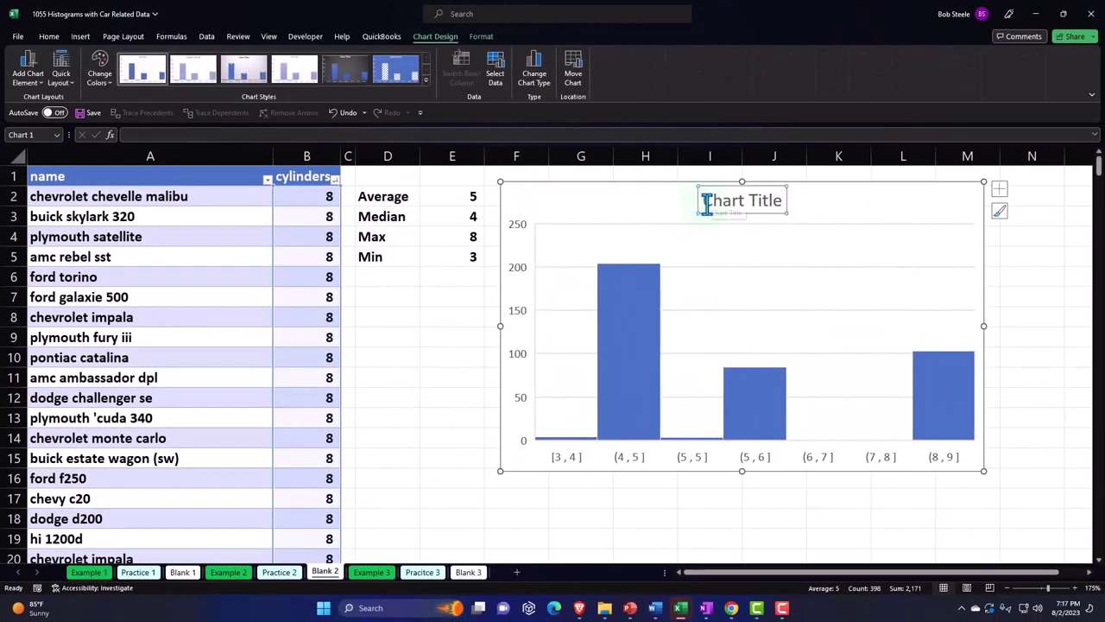
{"action": "key", "text": "Delete"}
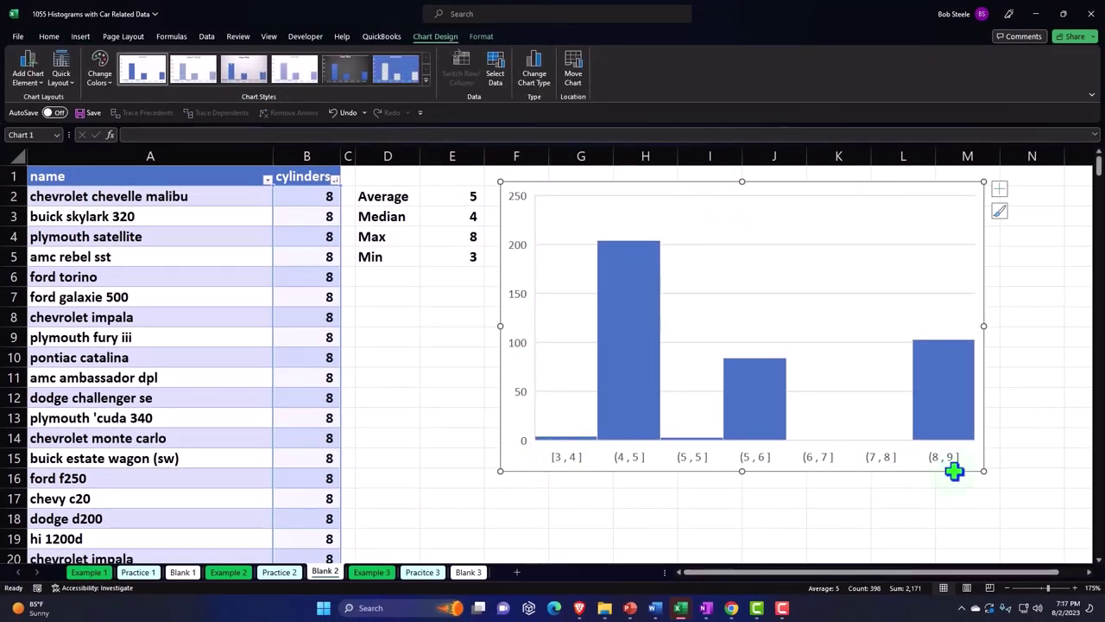
{"action": "left_click_drag", "start_coordinate": [984, 470], "coordinate": [1026, 483]}
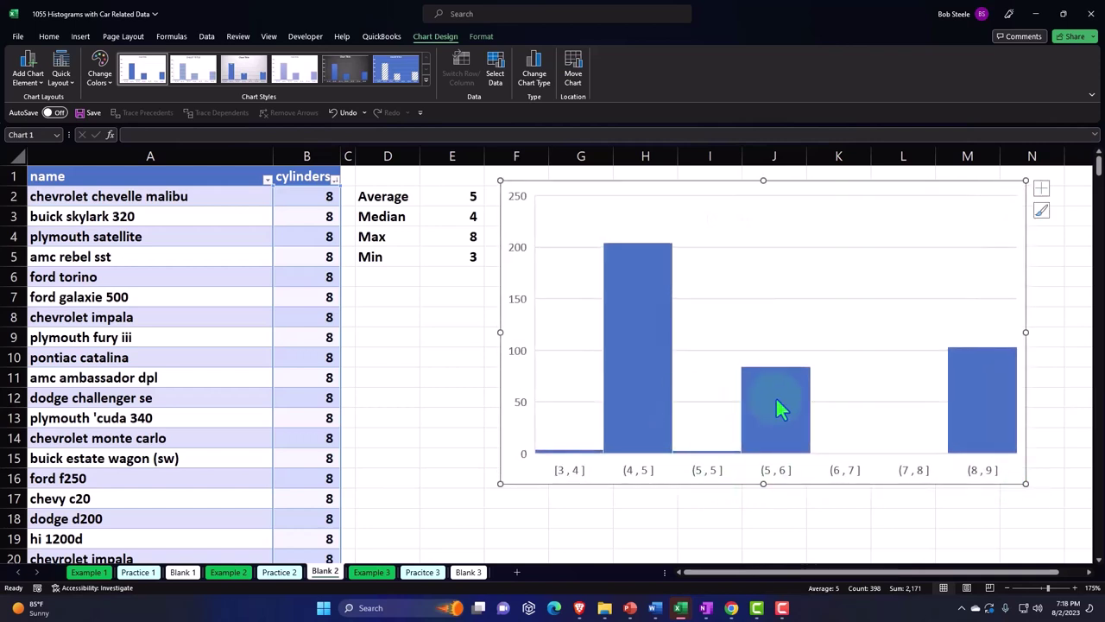
{"action": "mouse_move", "coordinate": [776, 400]}
{"action": "left_click", "coordinate": [429, 334]}
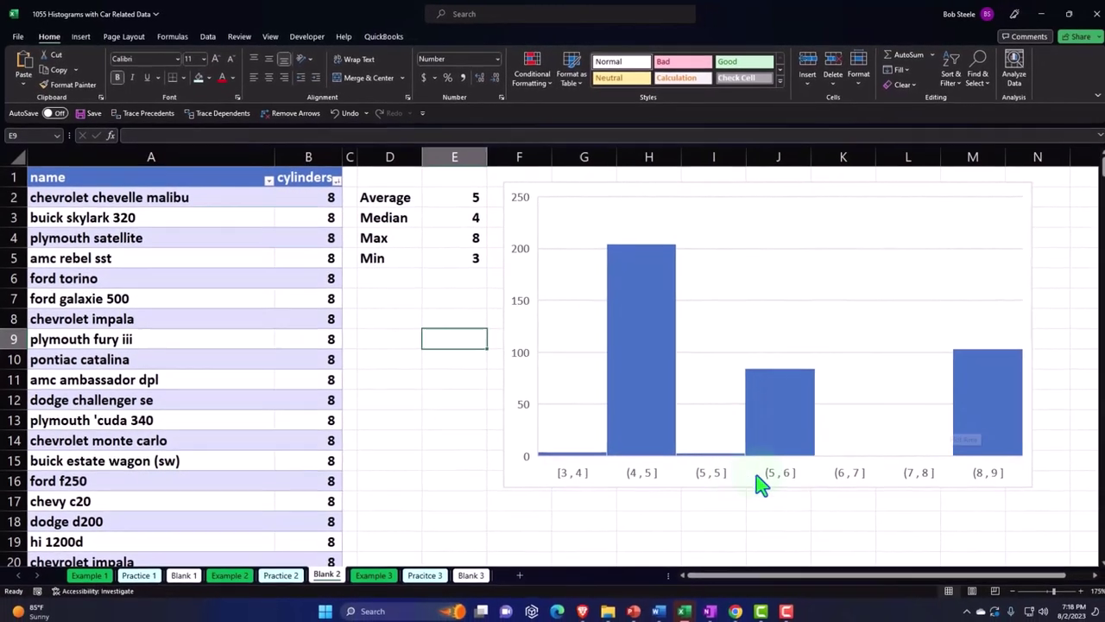
Switch the histogram's horizontal axis bins to a fixed bin width of 0.81.
{"action": "double_click", "coordinate": [710, 483]}
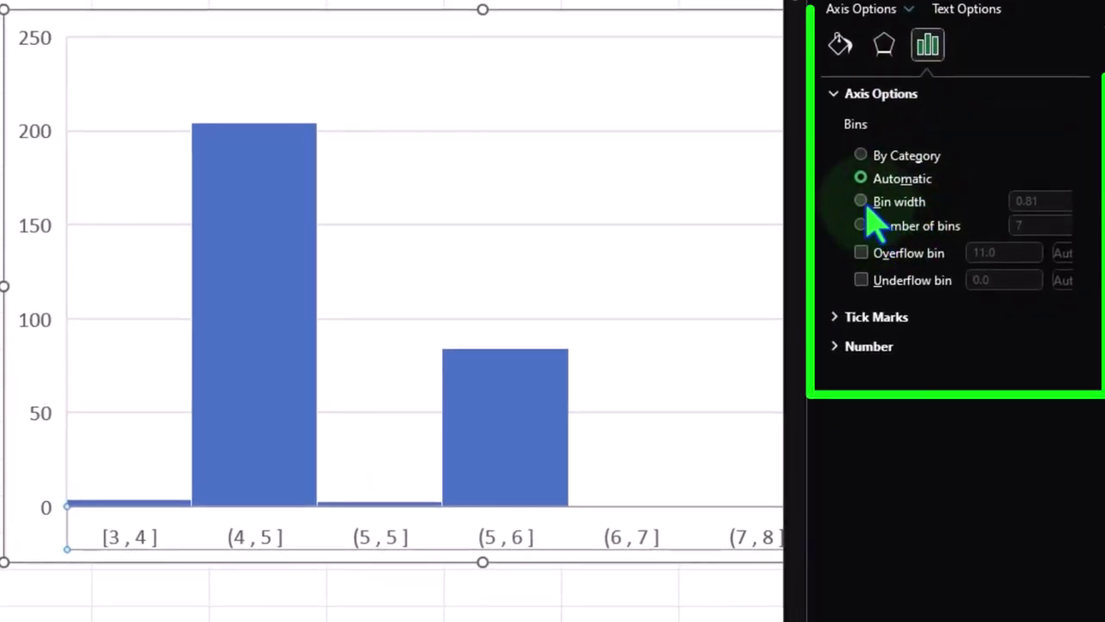
{"action": "left_click", "coordinate": [864, 203]}
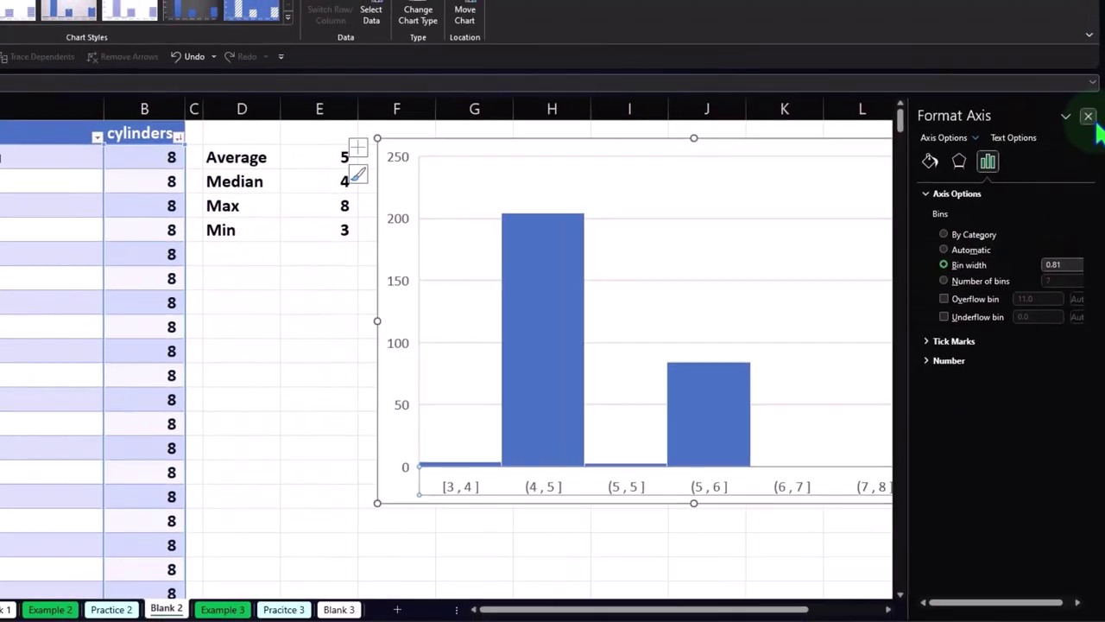
{"action": "left_click", "coordinate": [1088, 115]}
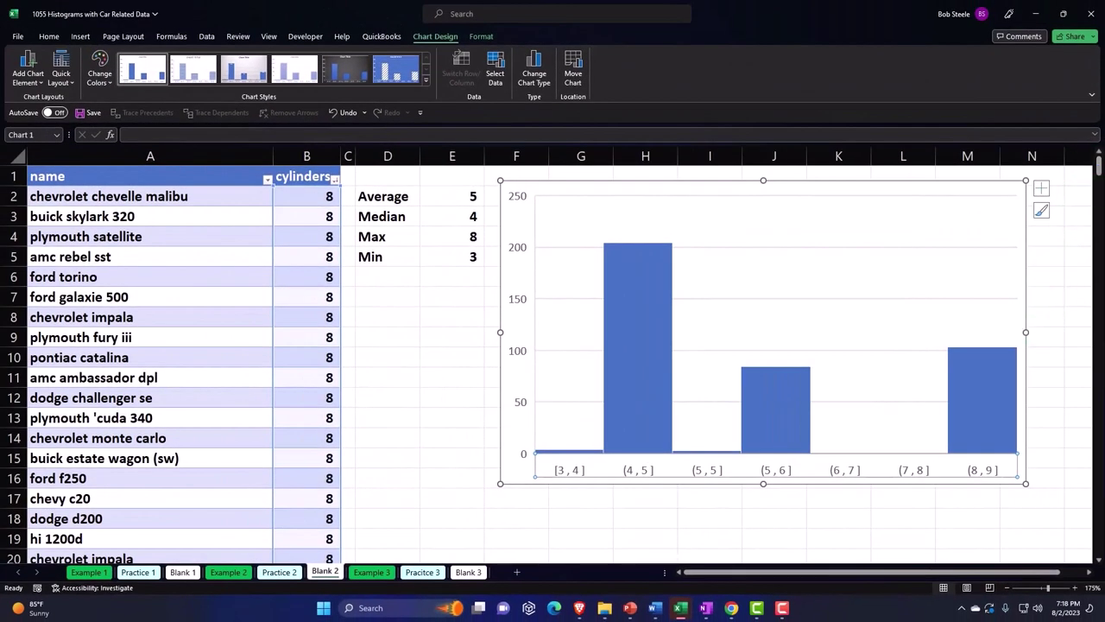
{"action": "left_click", "coordinate": [452, 336]}
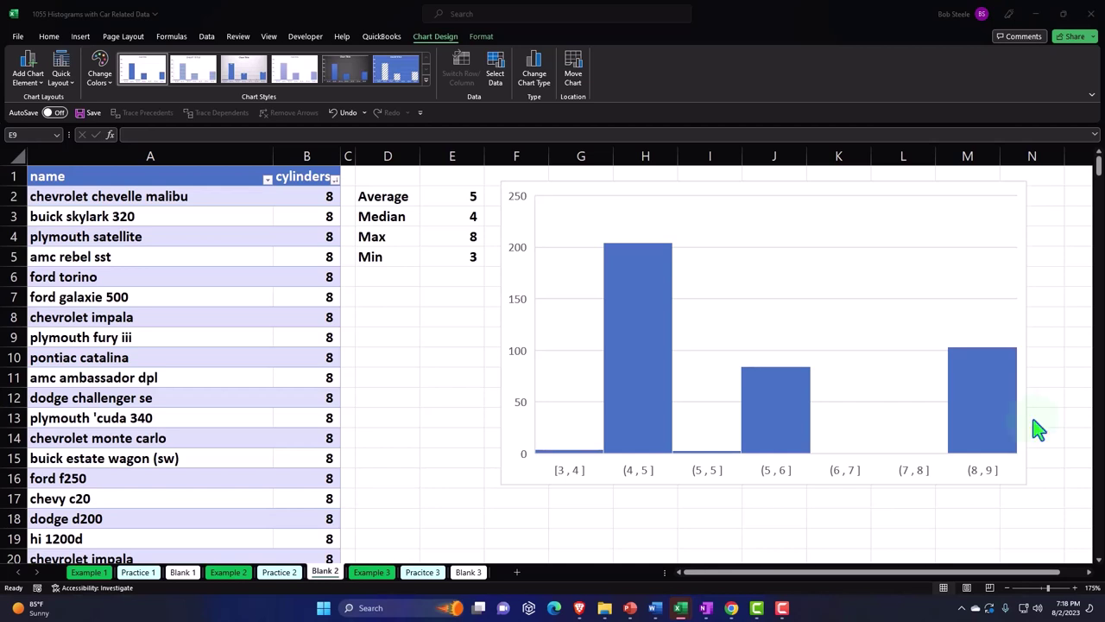
Enter the headers "Cylinders" in D18 and "Count" in E18 for a frequency table.
{"action": "left_click", "coordinate": [393, 519]}
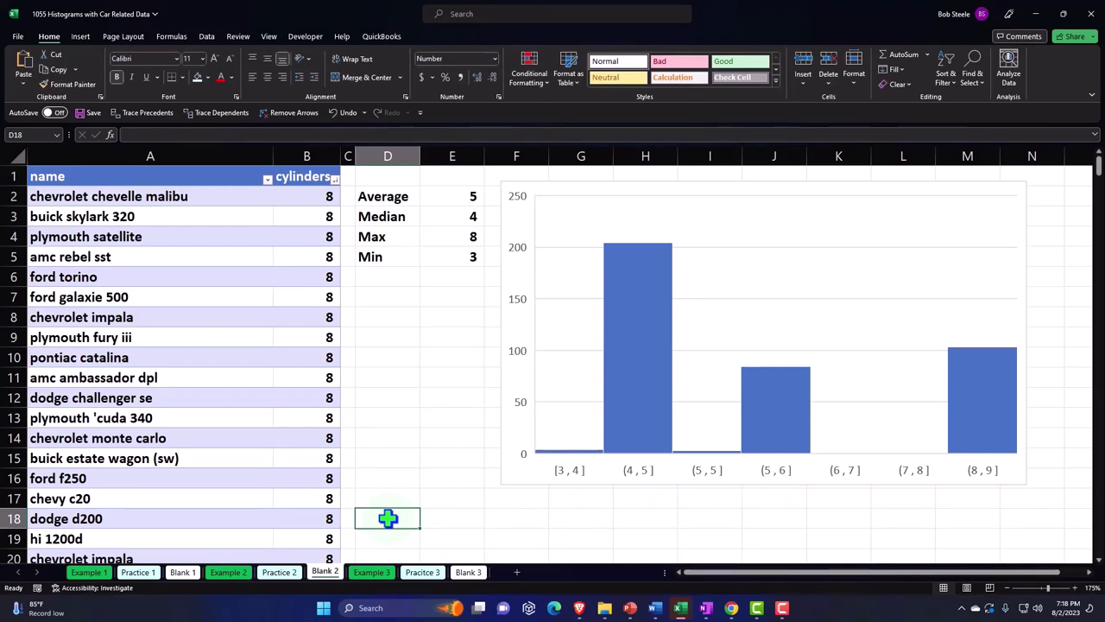
{"action": "type", "text": "Cyli"}
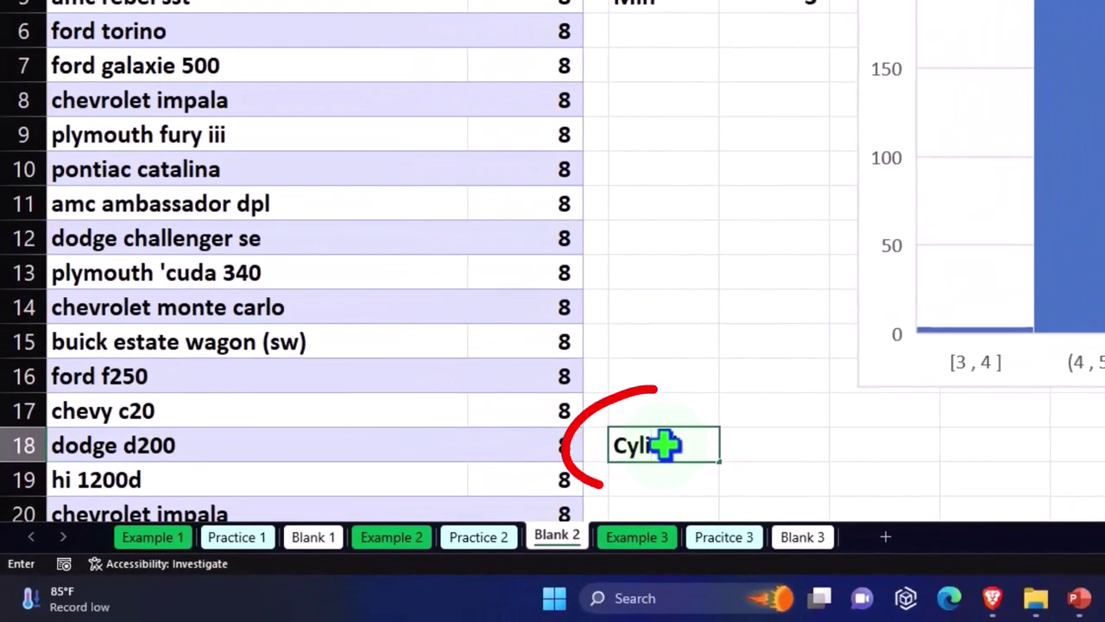
{"action": "type", "text": "nders"}
{"action": "key", "text": "Tab"}
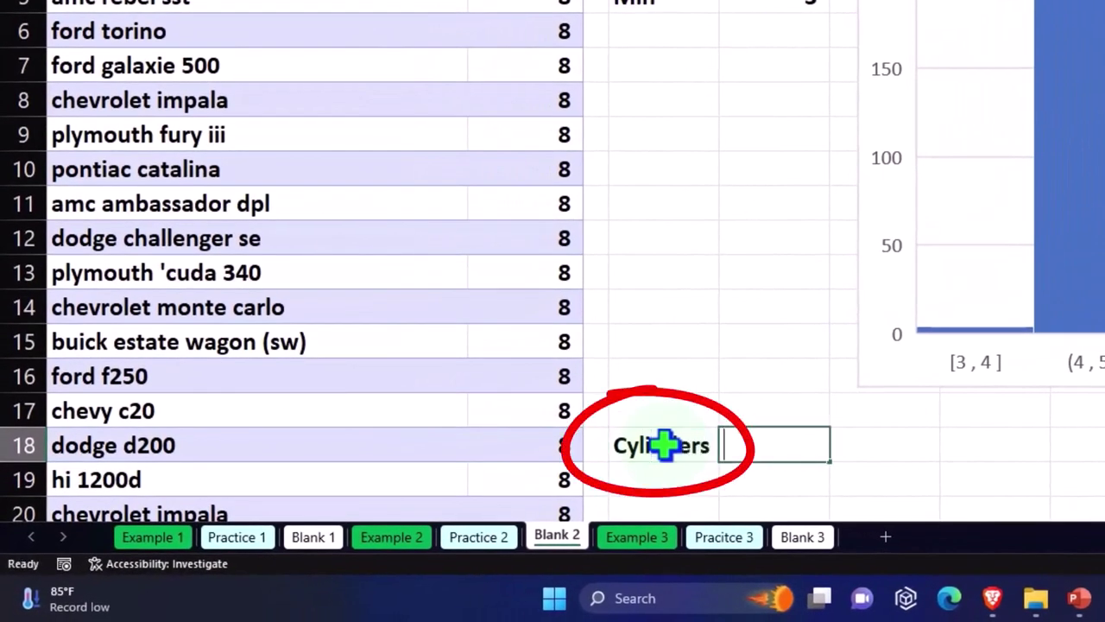
{"action": "type", "text": "Count"}
{"action": "key", "text": "Return"}
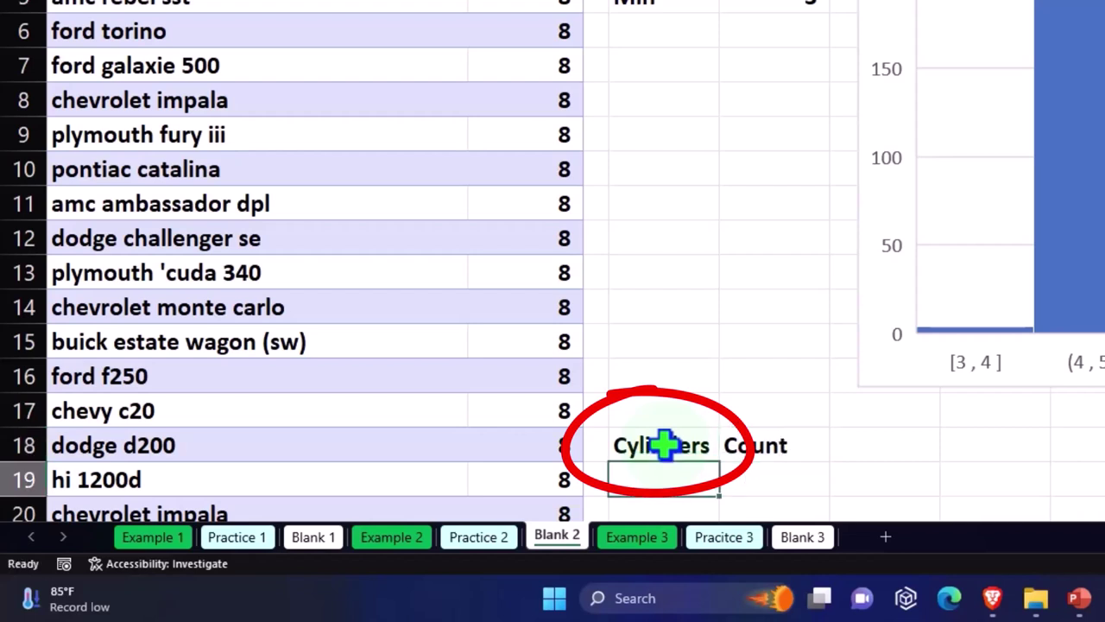
Enter 1, 2 and 3 under the Cylinders header and extend the series down to 8 in D26.
{"action": "scroll", "coordinate": [704, 372], "scroll_direction": "down", "scroll_amount": 1}
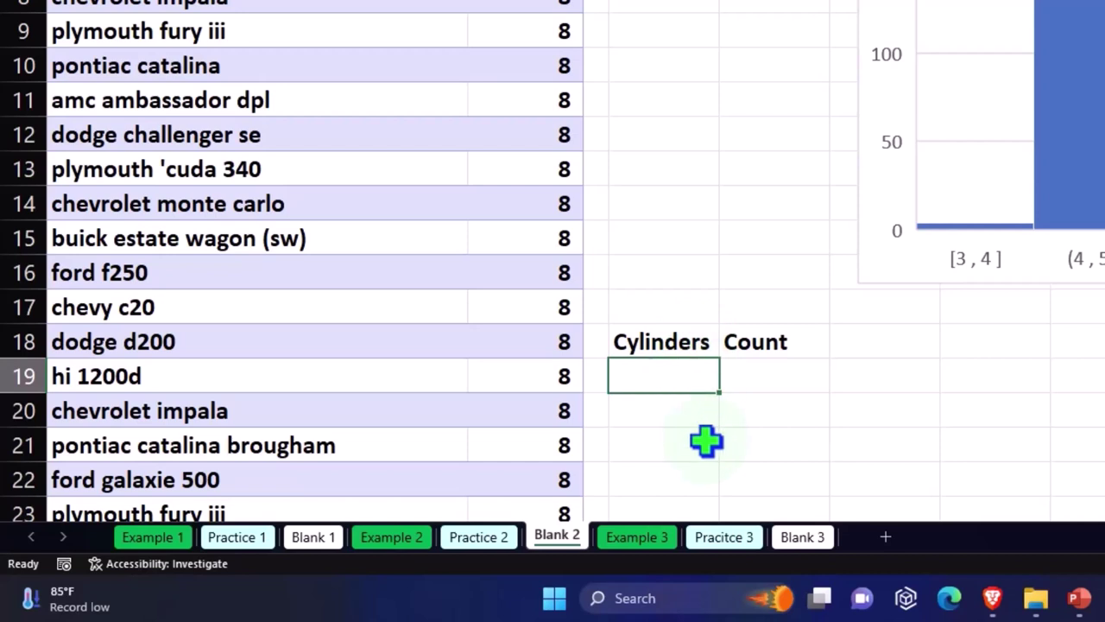
{"action": "type", "text": "1"}
{"action": "key", "text": "Return"}
{"action": "type", "text": "2"}
{"action": "key", "text": "Return"}
{"action": "type", "text": "33"}
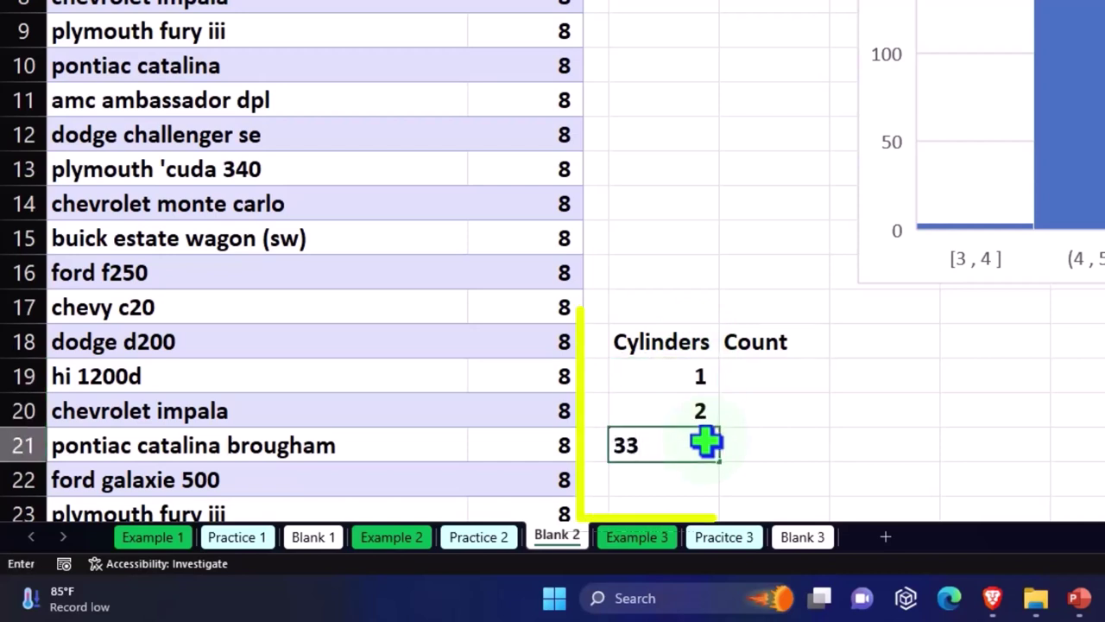
{"action": "key", "text": "BackSpace"}
{"action": "key", "text": "Return"}
{"action": "left_click_drag", "start_coordinate": [693, 382], "coordinate": [698, 445]}
{"action": "scroll", "coordinate": [721, 400], "scroll_direction": "down", "scroll_amount": 1}
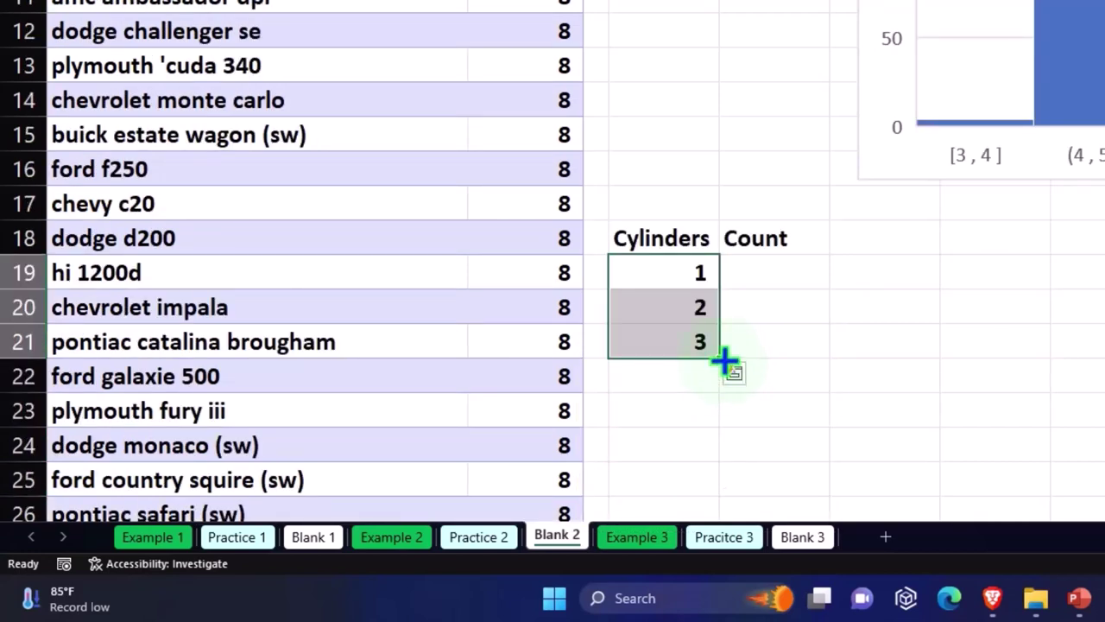
{"action": "left_click_drag", "start_coordinate": [724, 361], "coordinate": [726, 524]}
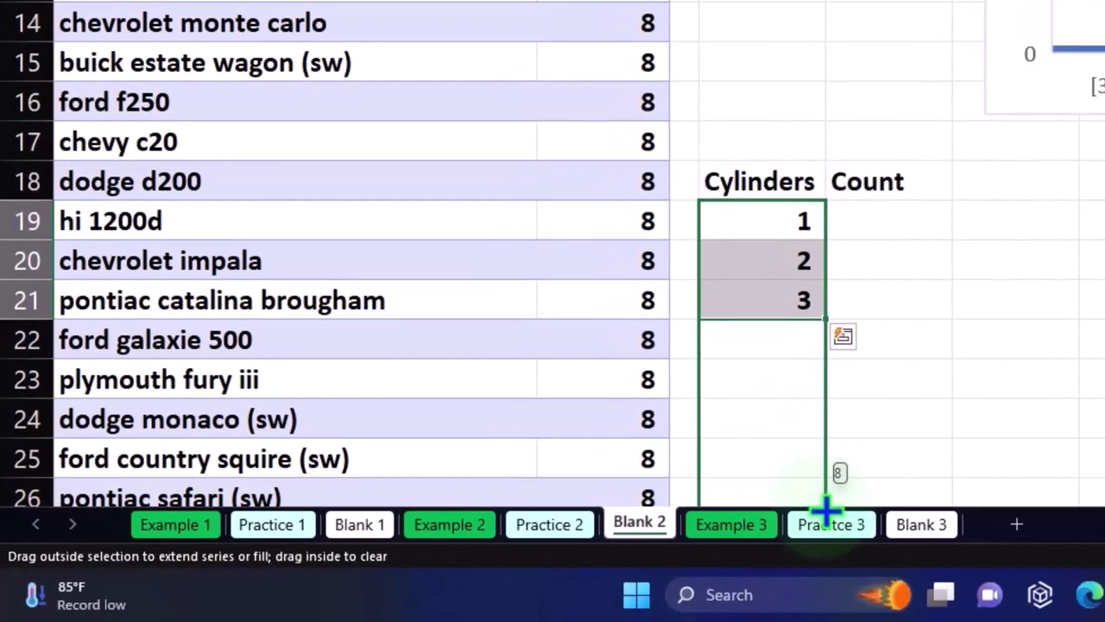
{"action": "left_click_drag", "start_coordinate": [826, 512], "coordinate": [826, 512]}
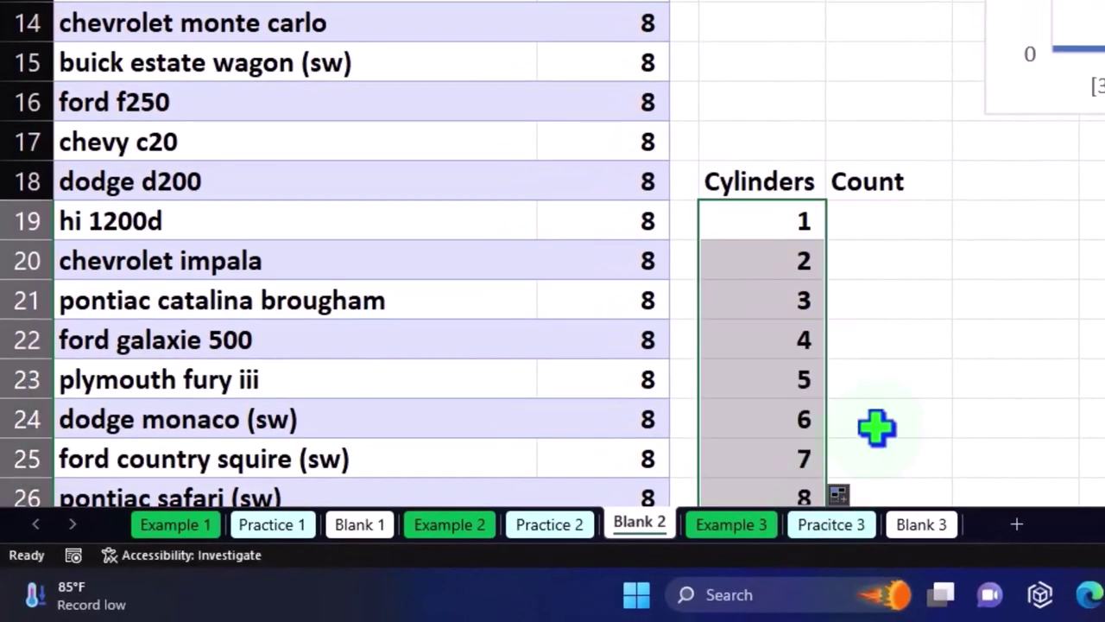
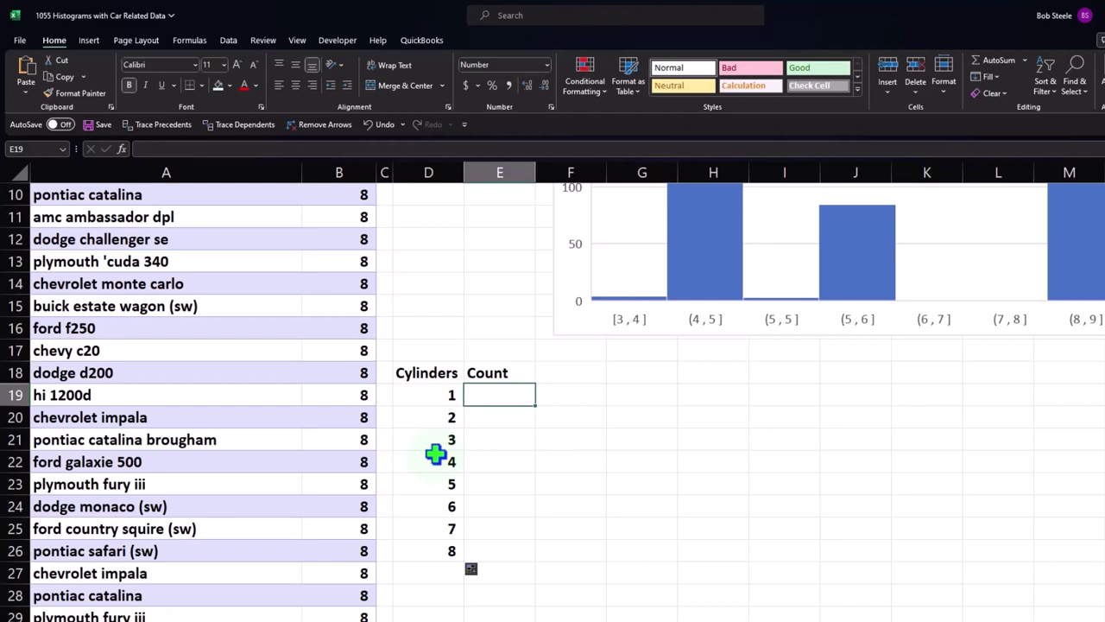
Enter a COUNTIF formula in E19 that counts the table's cylinders column entries matching the value in D19.
{"action": "type", "text": "="}
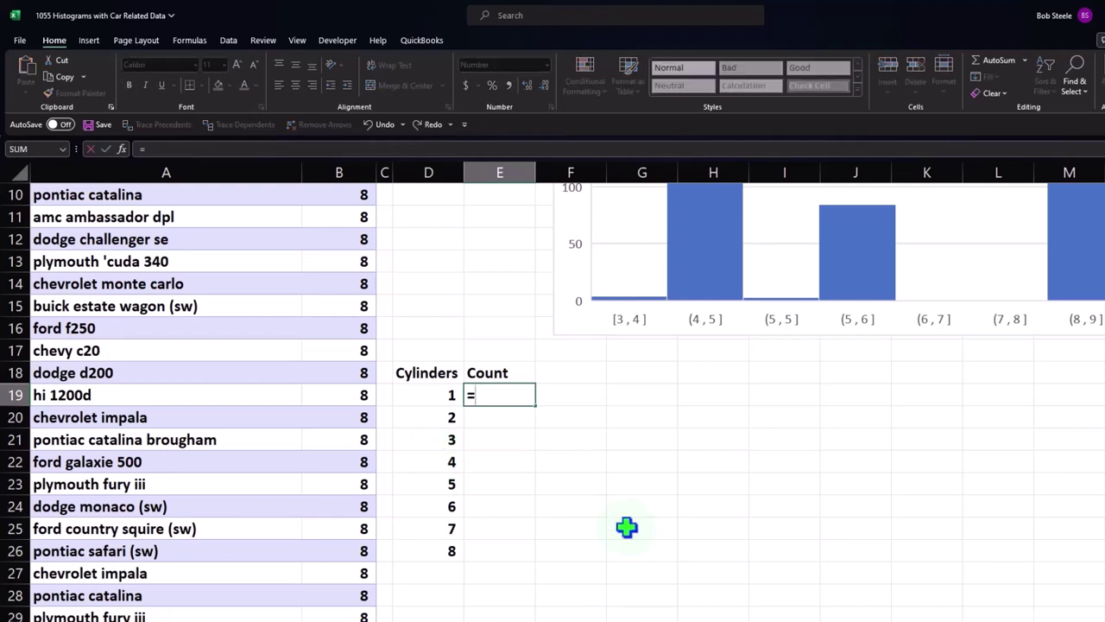
{"action": "type", "text": "count"}
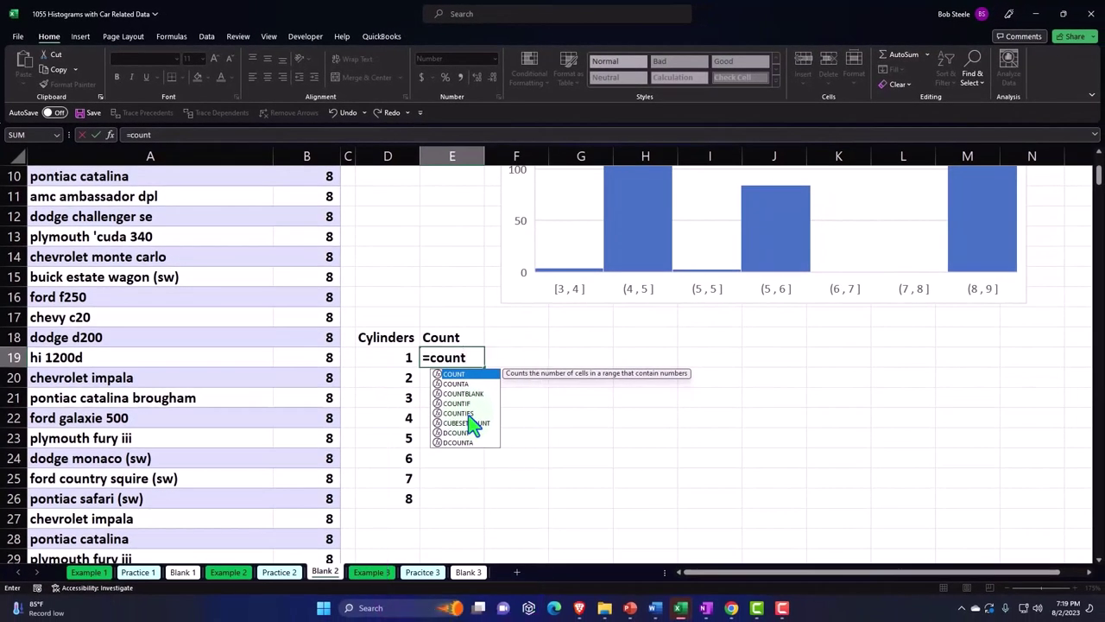
{"action": "double_click", "coordinate": [464, 404]}
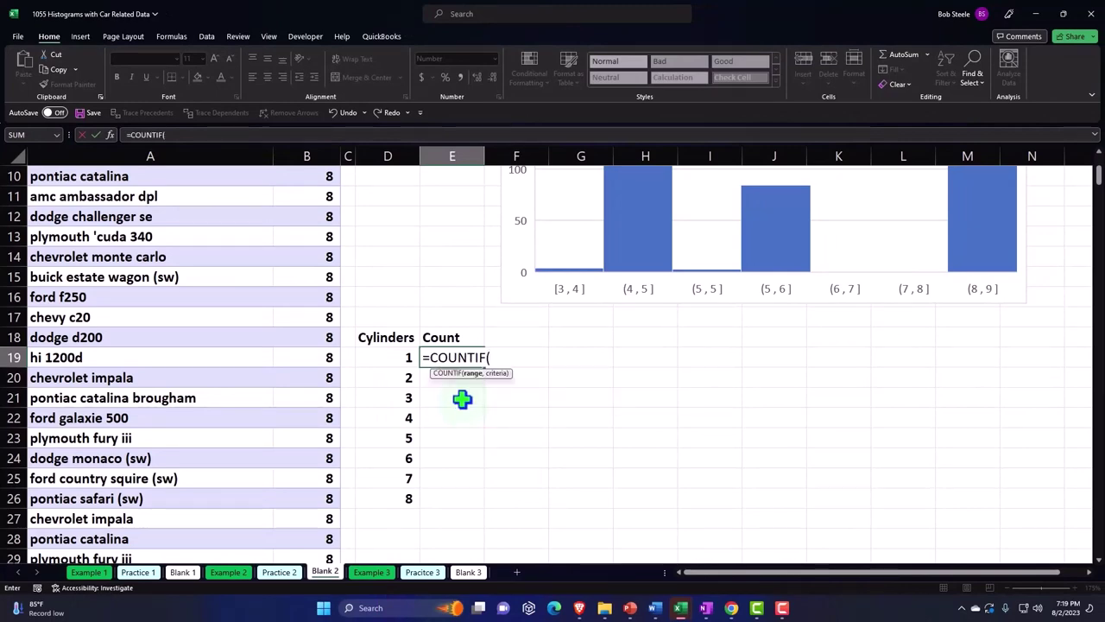
{"action": "scroll", "coordinate": [411, 422], "scroll_direction": "up", "scroll_amount": 3}
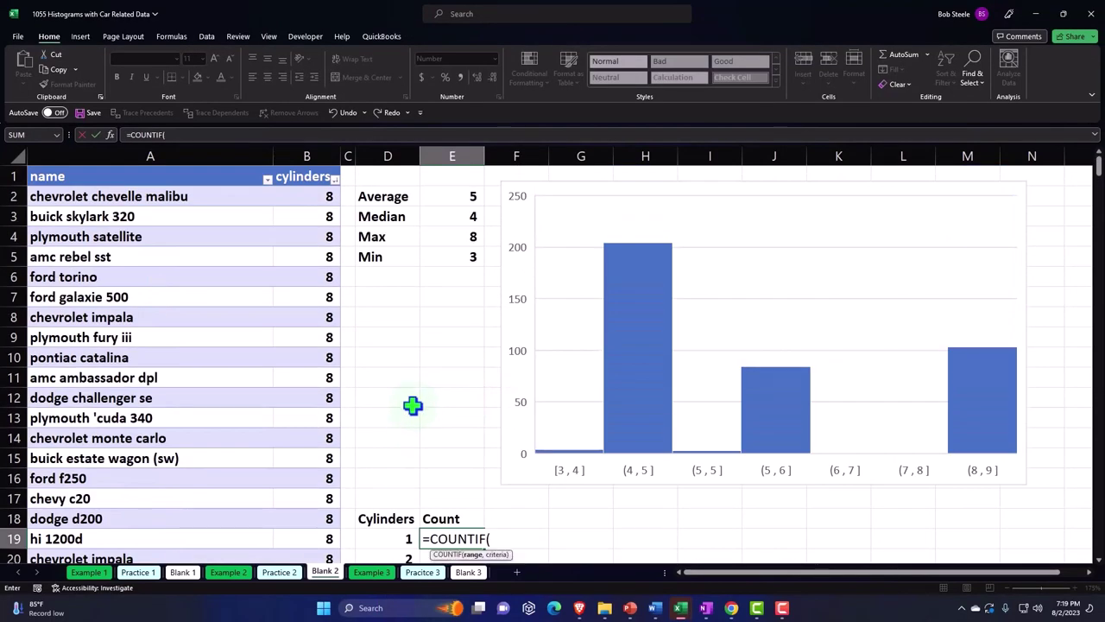
{"action": "left_click", "coordinate": [308, 161]}
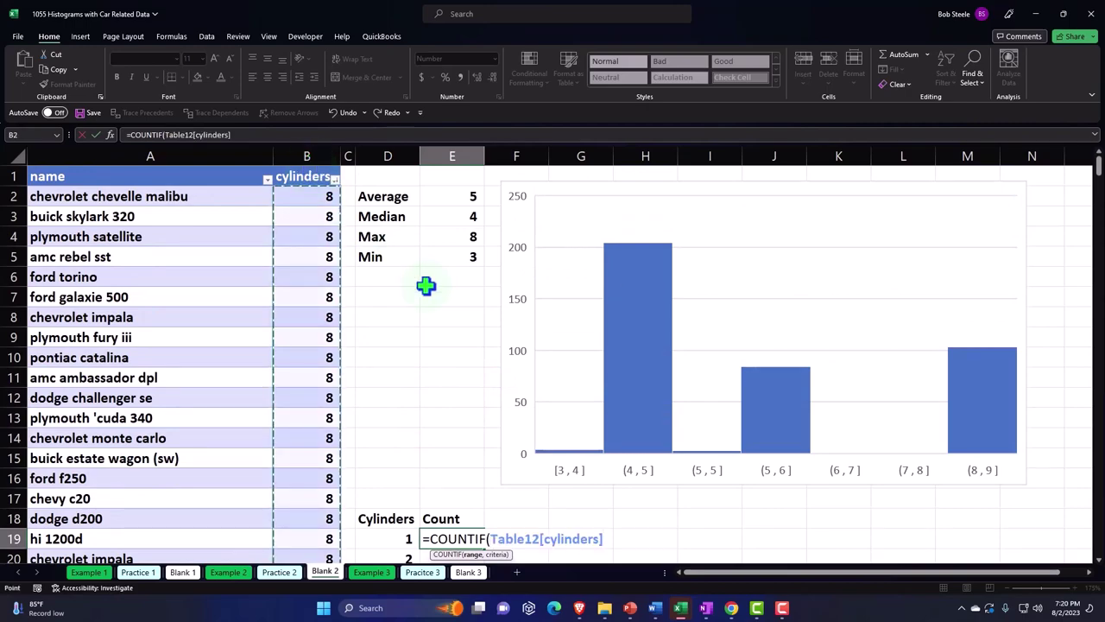
{"action": "scroll", "coordinate": [454, 351], "scroll_direction": "down", "scroll_amount": 2}
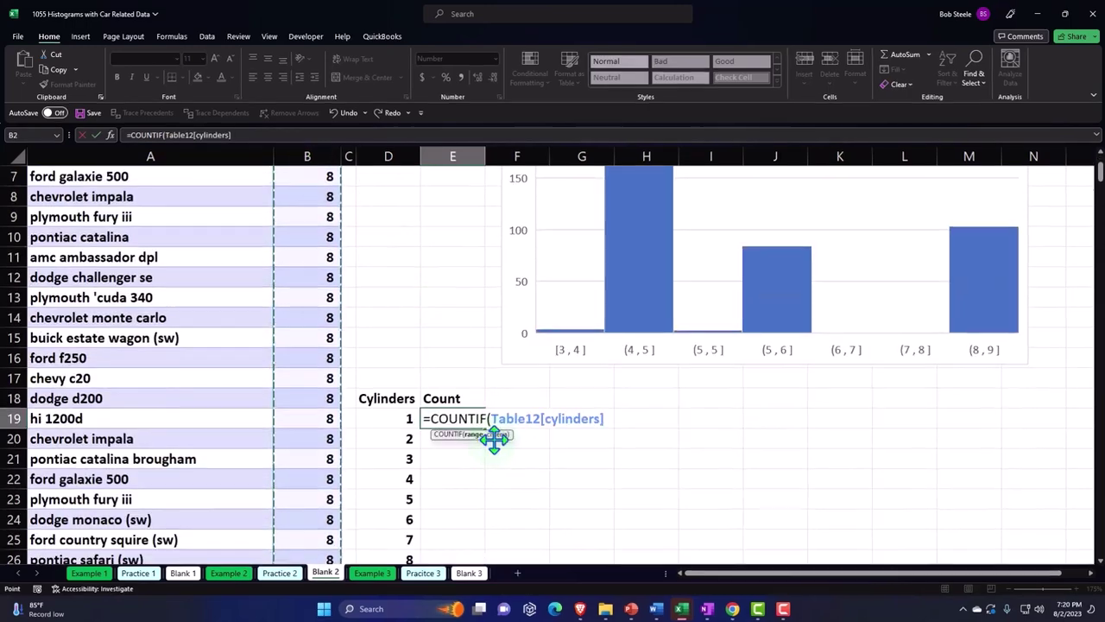
{"action": "type", "text": ","}
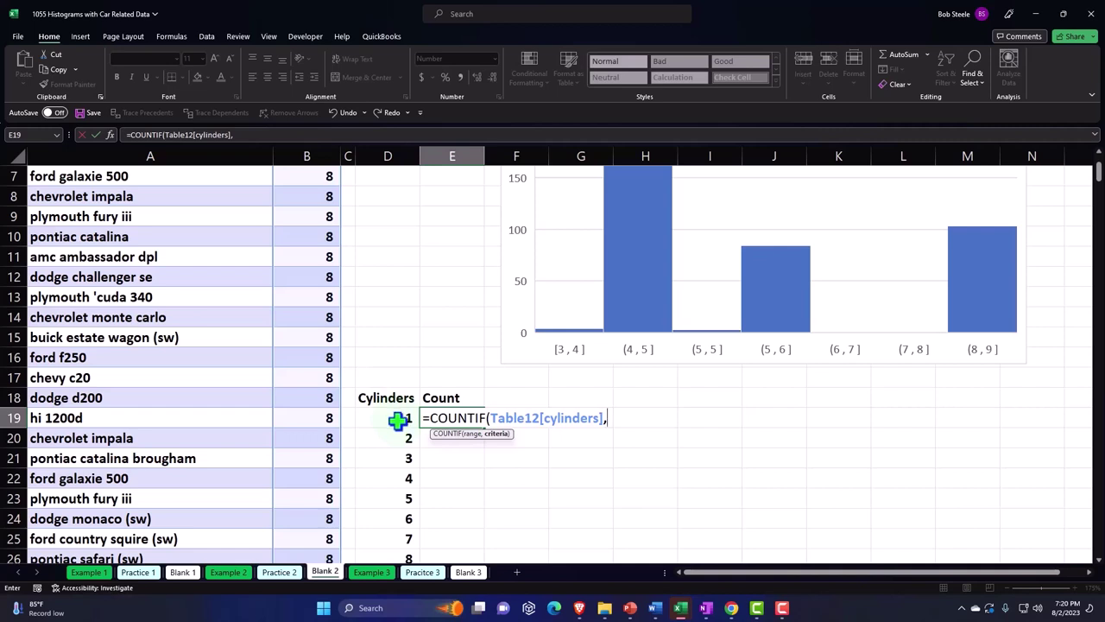
{"action": "left_click", "coordinate": [398, 420]}
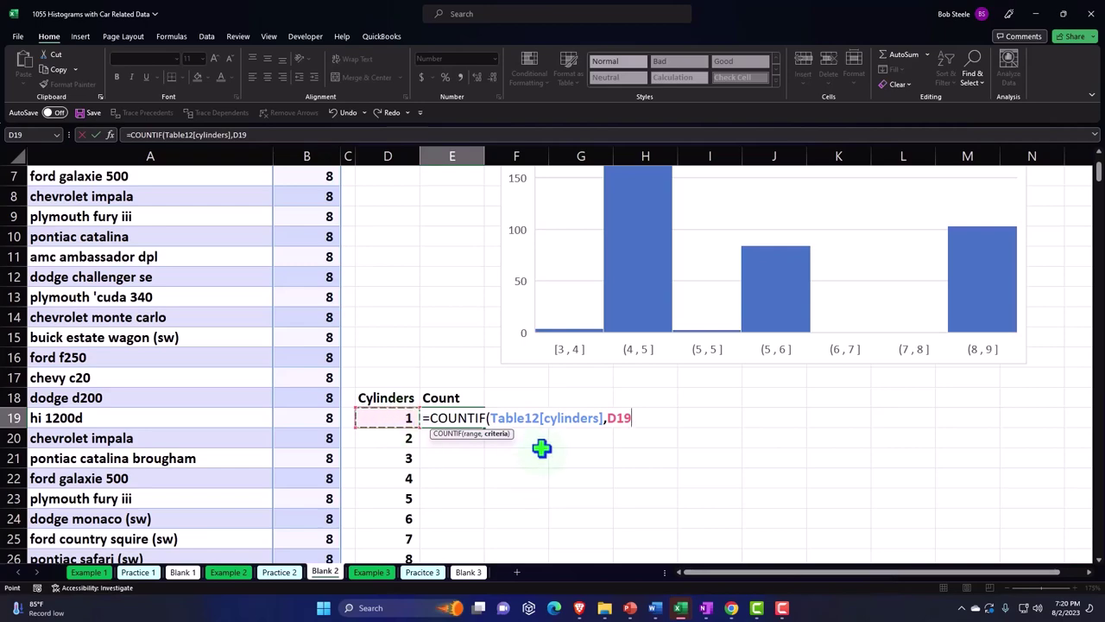
{"action": "key", "text": "Return"}
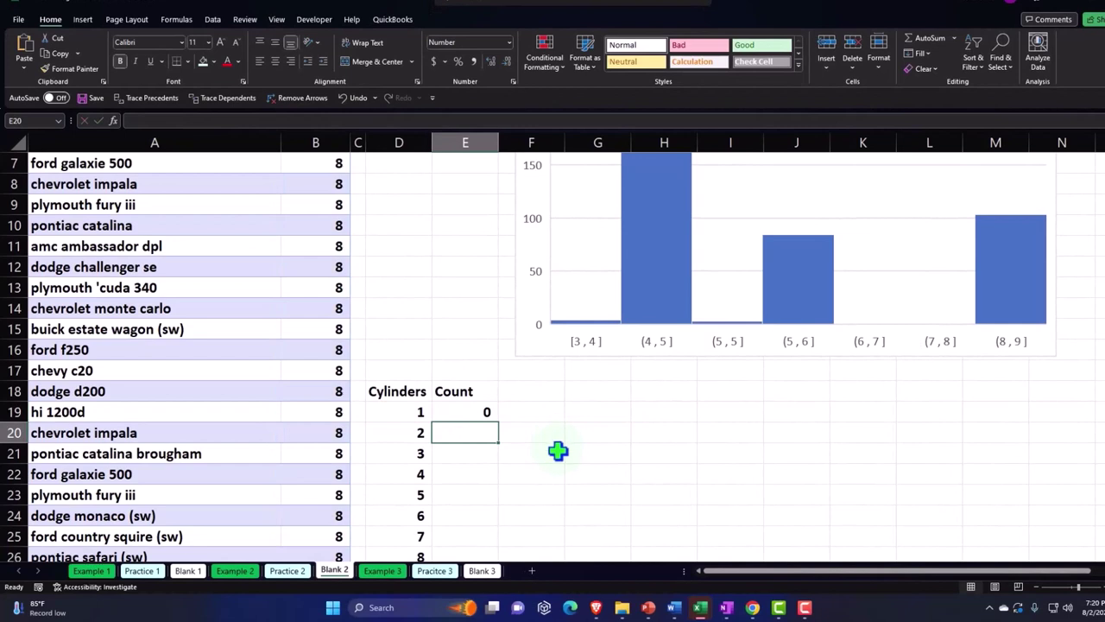
{"action": "double_click", "coordinate": [468, 415]}
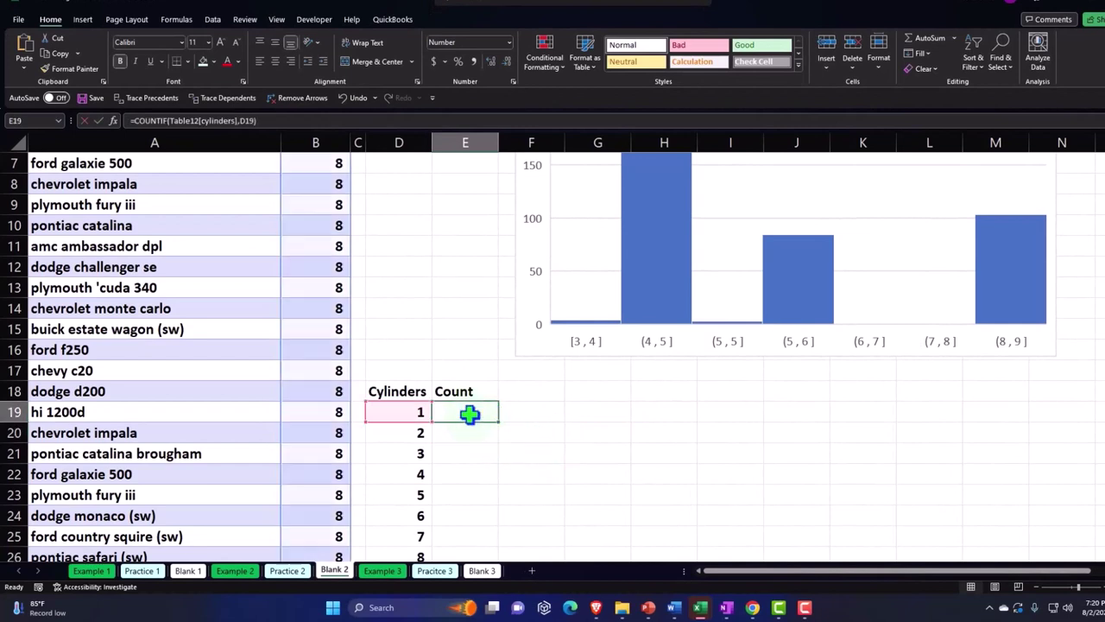
{"action": "key", "text": "Return"}
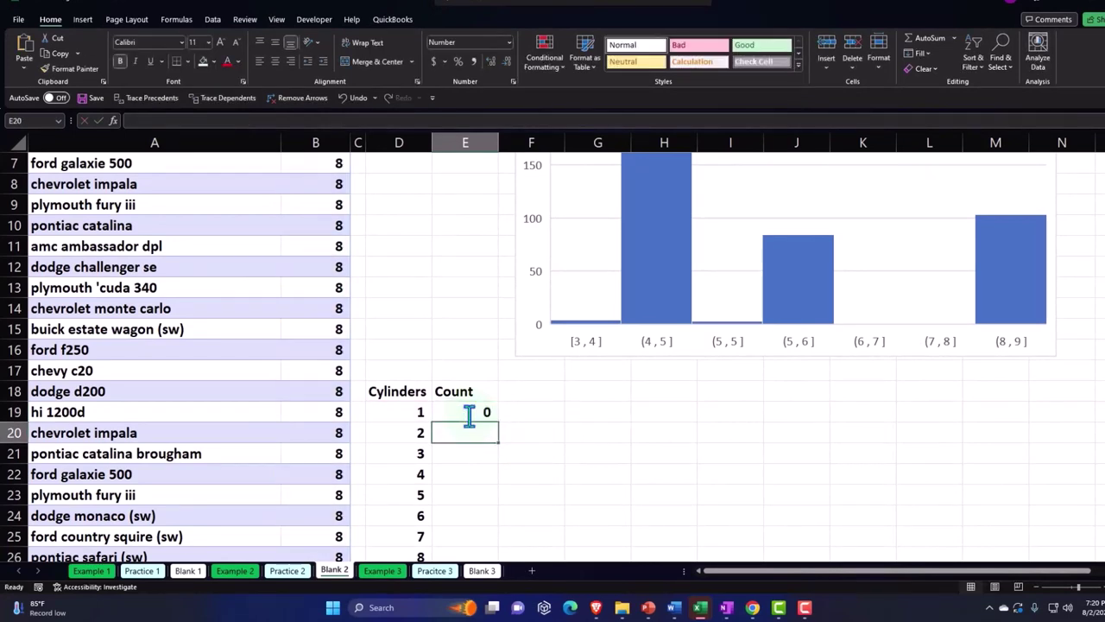
Copy the COUNTIF formula from E19 down through E26.
{"action": "left_click", "coordinate": [469, 413]}
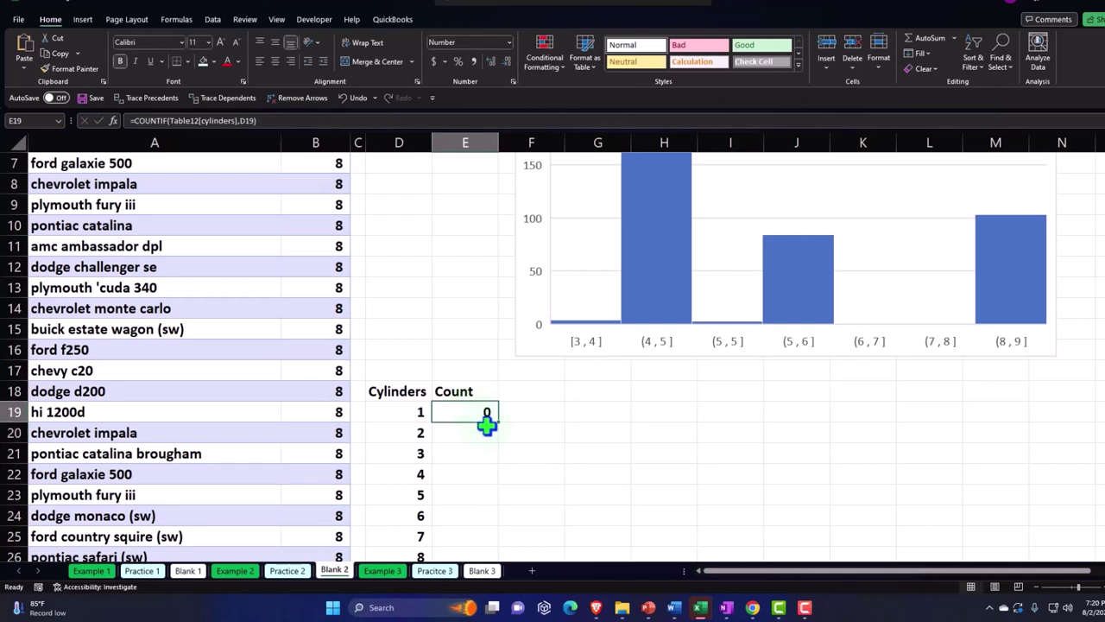
{"action": "scroll", "coordinate": [486, 424], "scroll_direction": "down", "scroll_amount": 1}
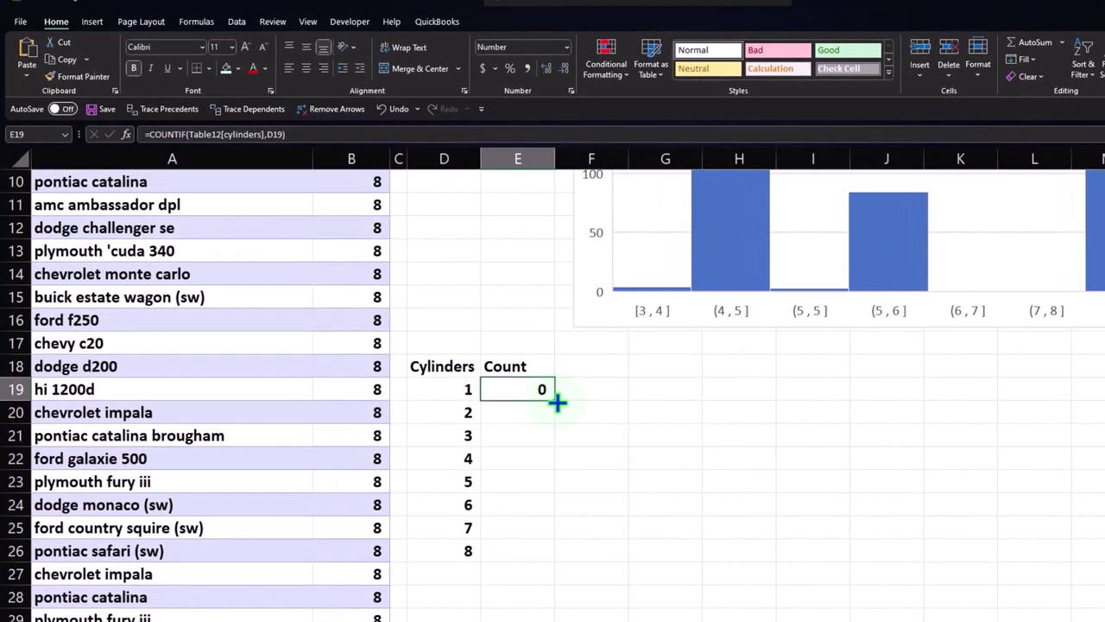
{"action": "left_click_drag", "start_coordinate": [557, 401], "coordinate": [544, 553]}
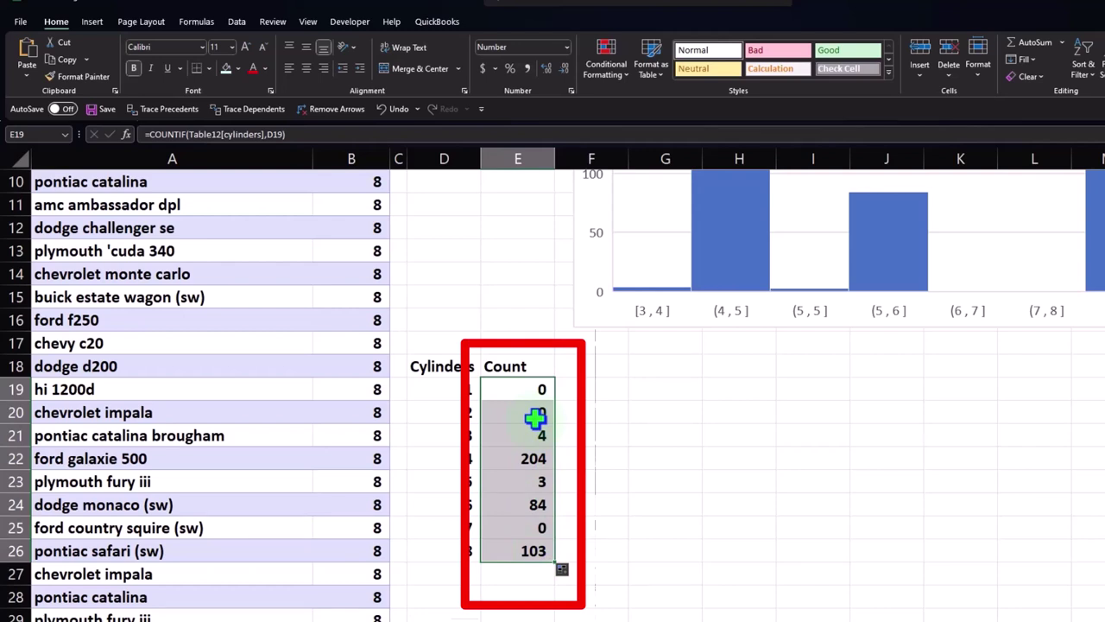
{"action": "left_click", "coordinate": [813, 504]}
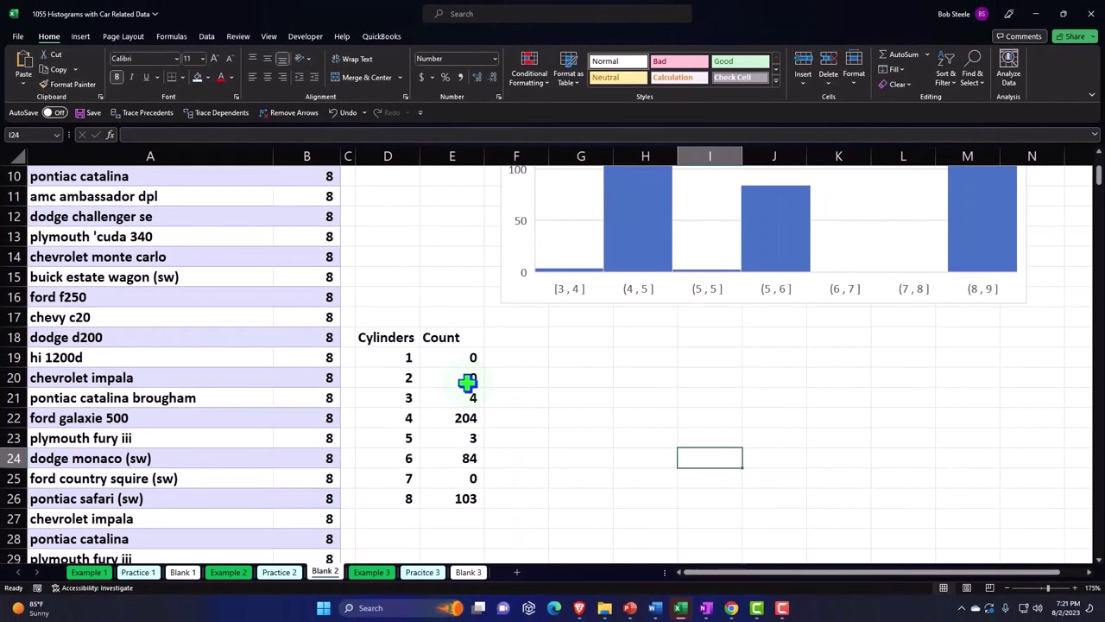
Convert the Cylinders and Count range D18:E26 into a formatted table.
{"action": "left_click", "coordinate": [384, 336]}
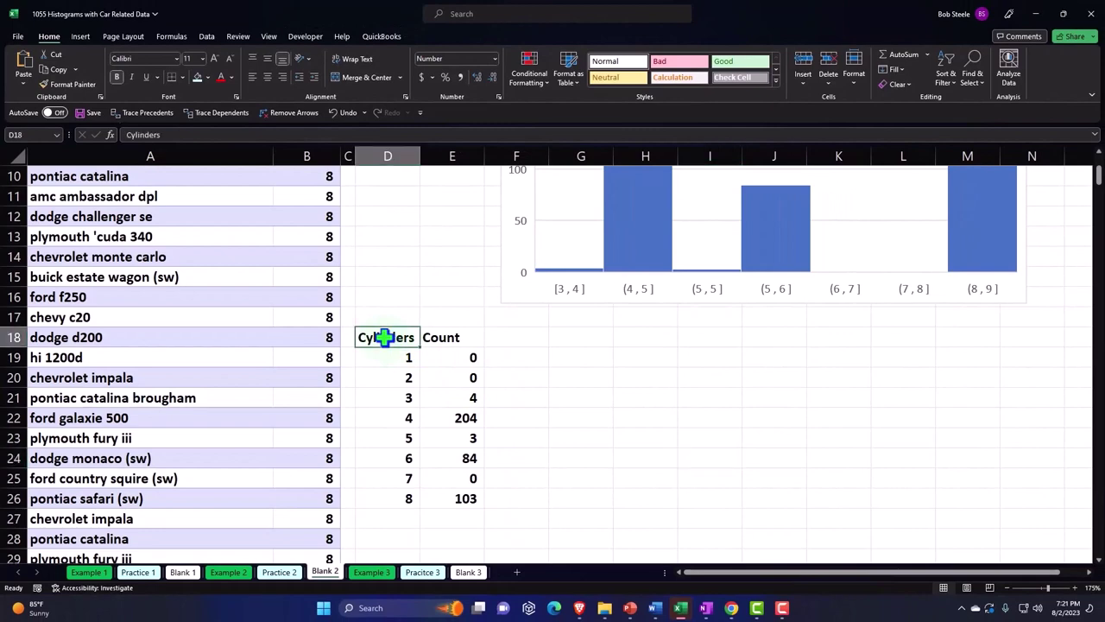
{"action": "left_click", "coordinate": [391, 397]}
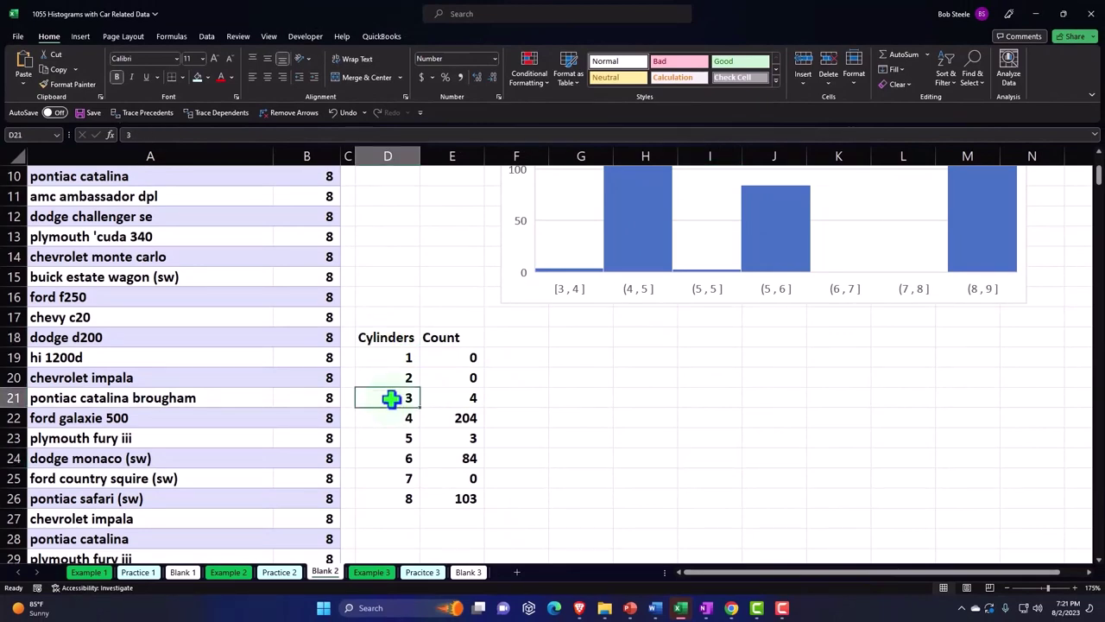
{"action": "scroll", "coordinate": [385, 397], "scroll_direction": "up", "scroll_amount": 1, "text": "ctrl"}
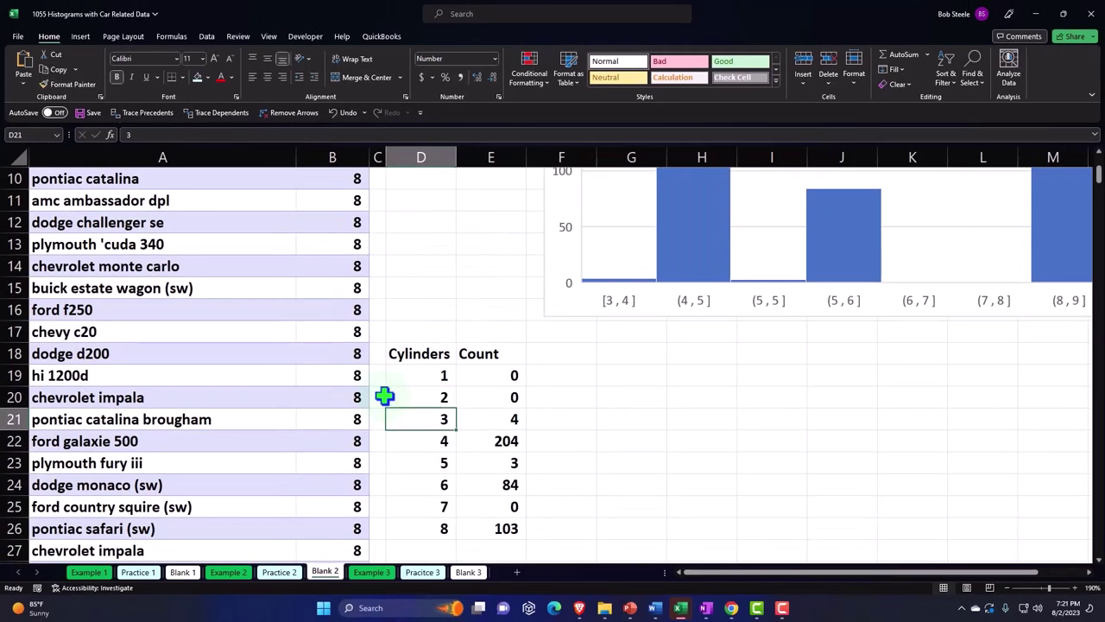
{"action": "left_click", "coordinate": [84, 38]}
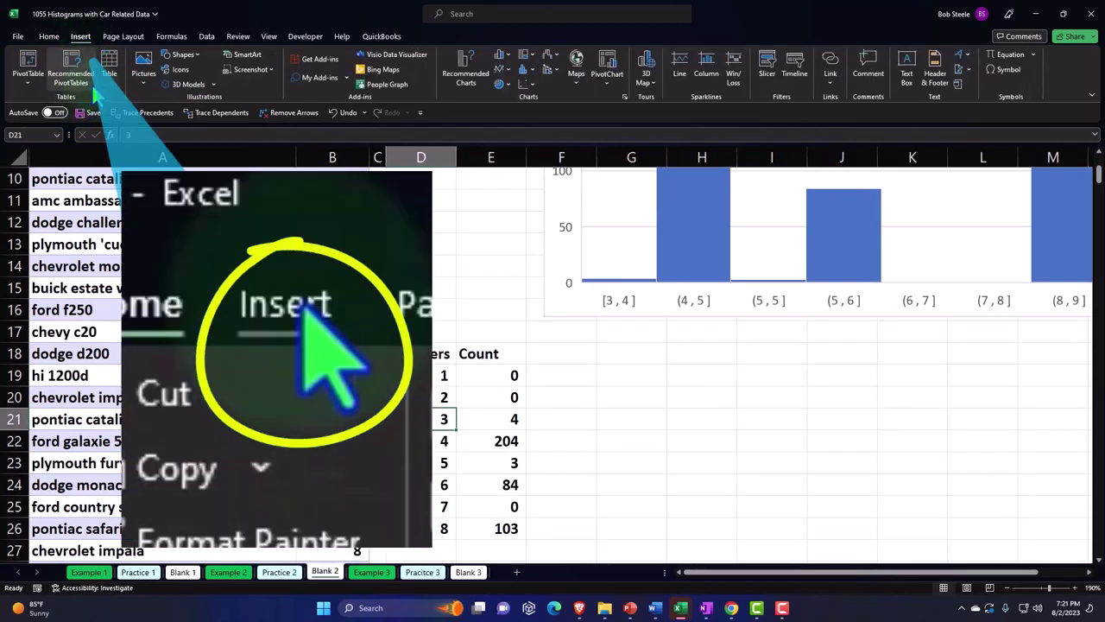
{"action": "left_click", "coordinate": [109, 74]}
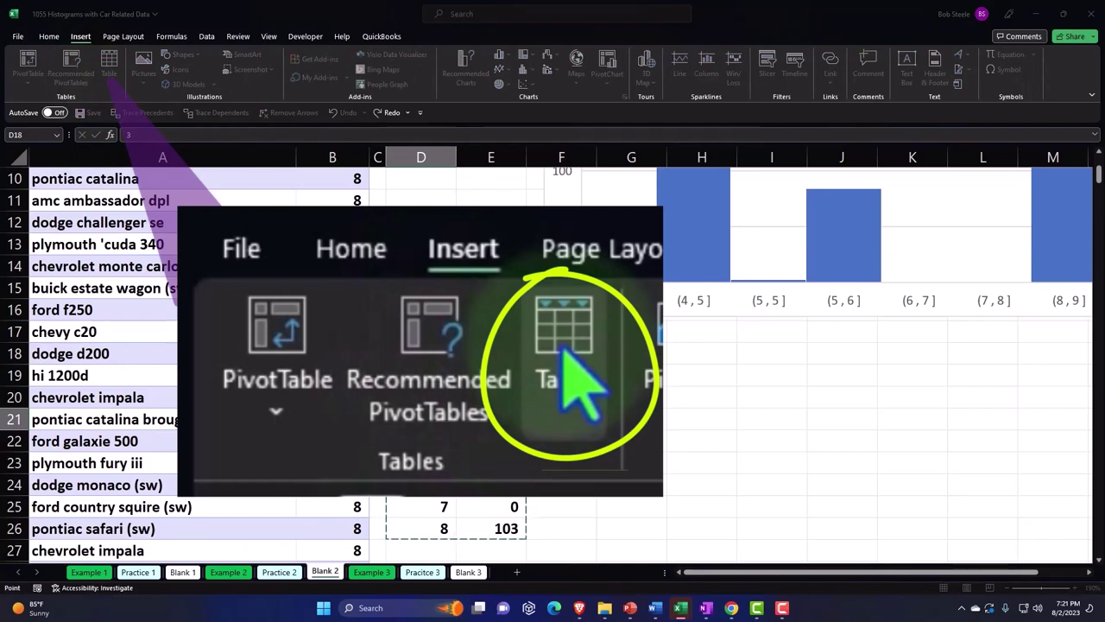
{"action": "left_click", "coordinate": [563, 328]}
{"action": "left_click", "coordinate": [631, 416]}
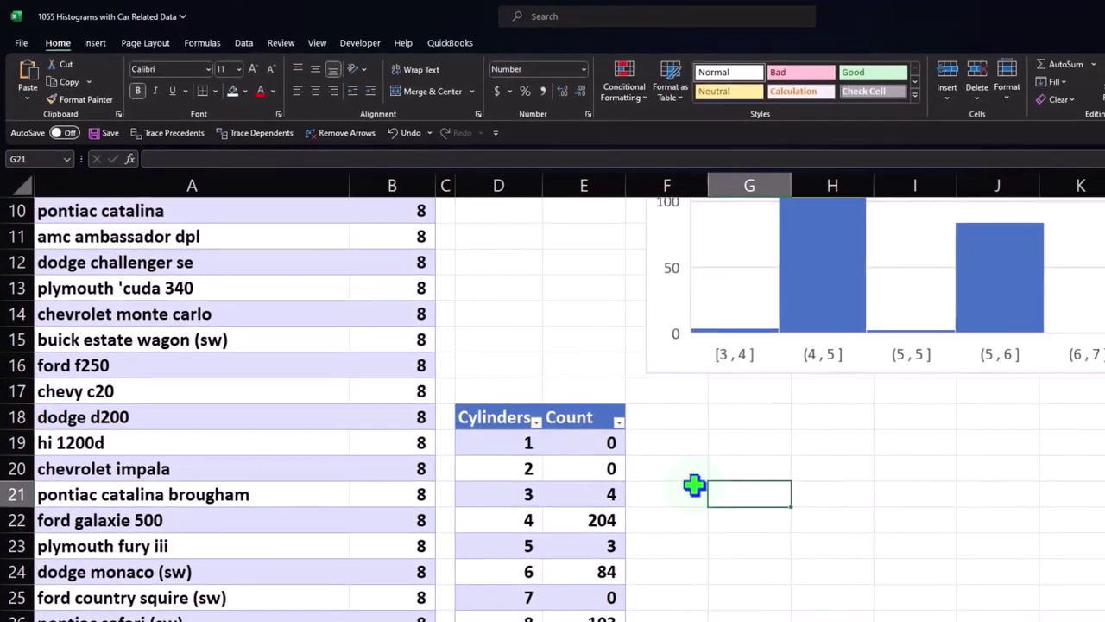
Insert a 2-D clustered column chart from the Cylinders and Count table and place it beside the table, below the histogram.
{"action": "scroll", "coordinate": [696, 487], "scroll_direction": "down", "scroll_amount": 1}
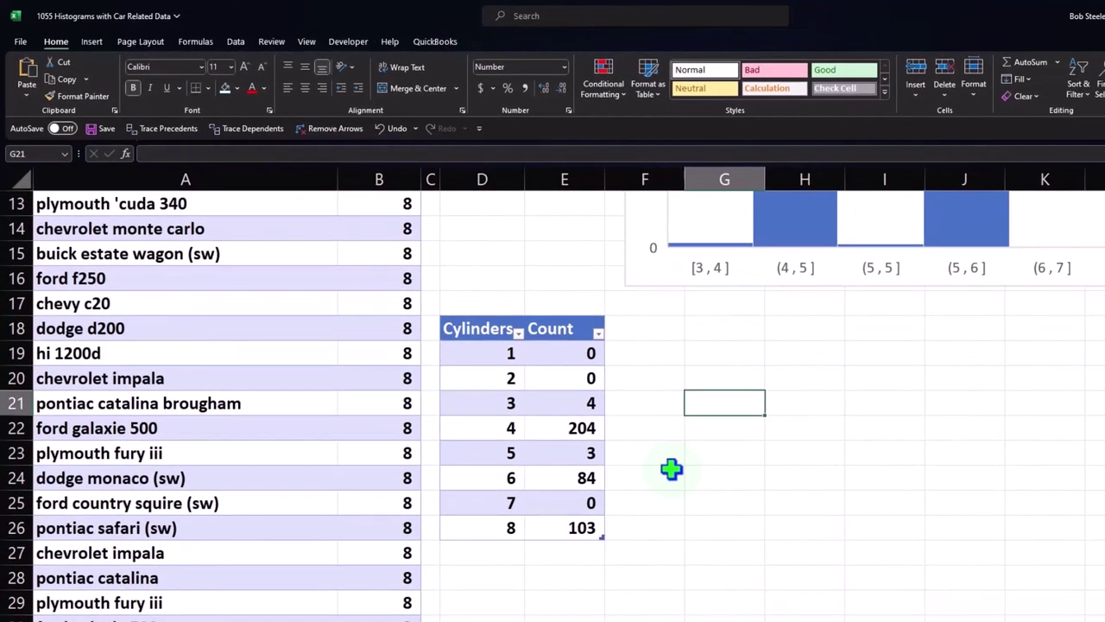
{"action": "left_click_drag", "start_coordinate": [480, 328], "coordinate": [535, 513]}
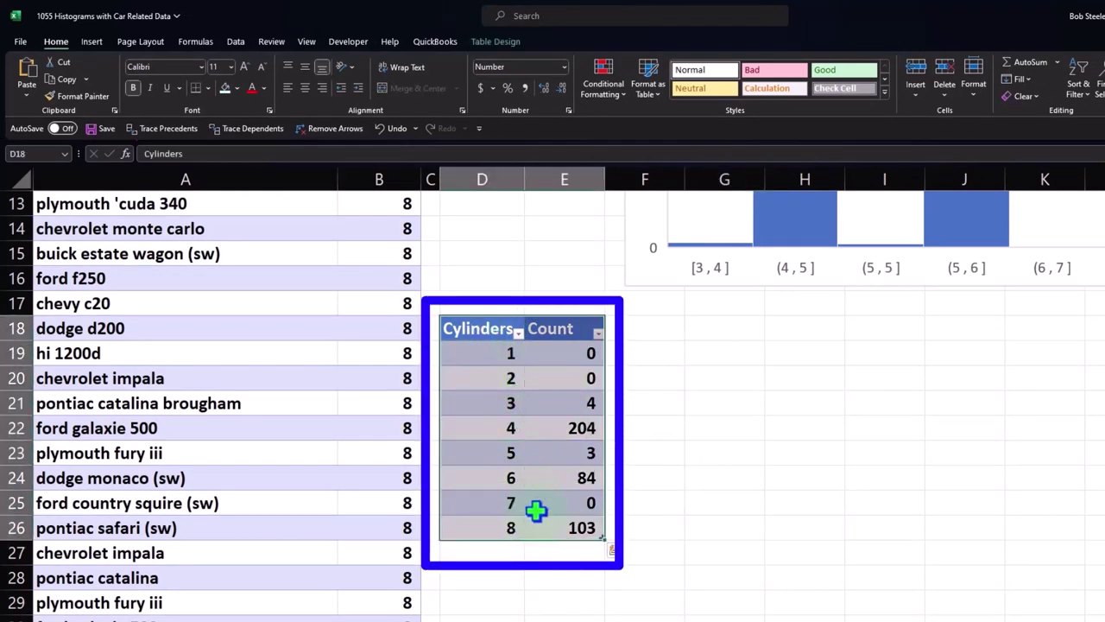
{"action": "left_click", "coordinate": [92, 45]}
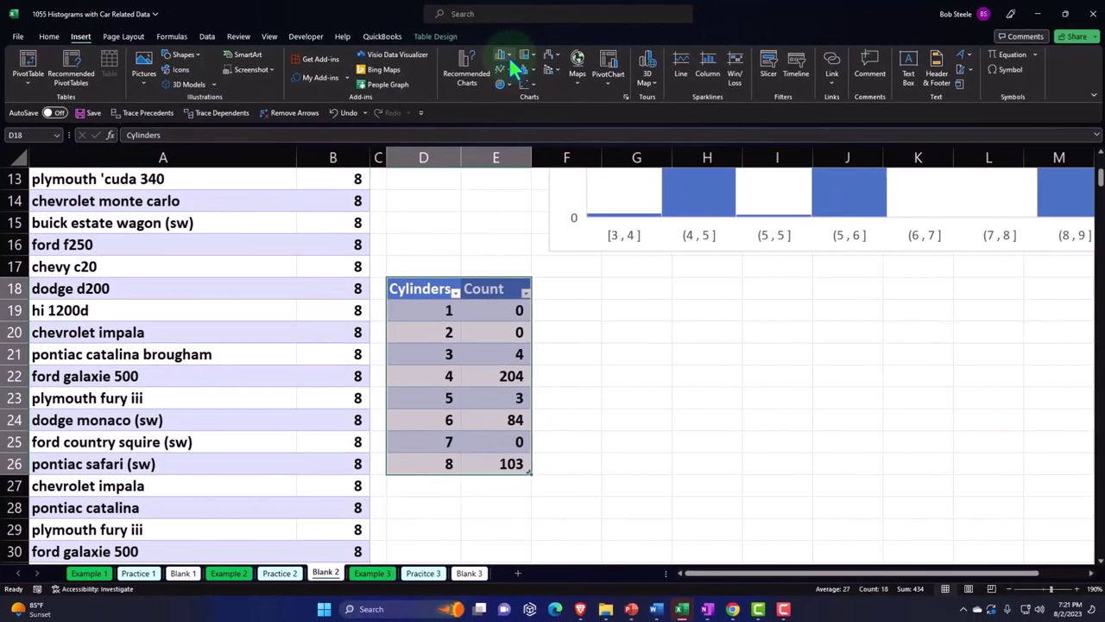
{"action": "left_click", "coordinate": [502, 55]}
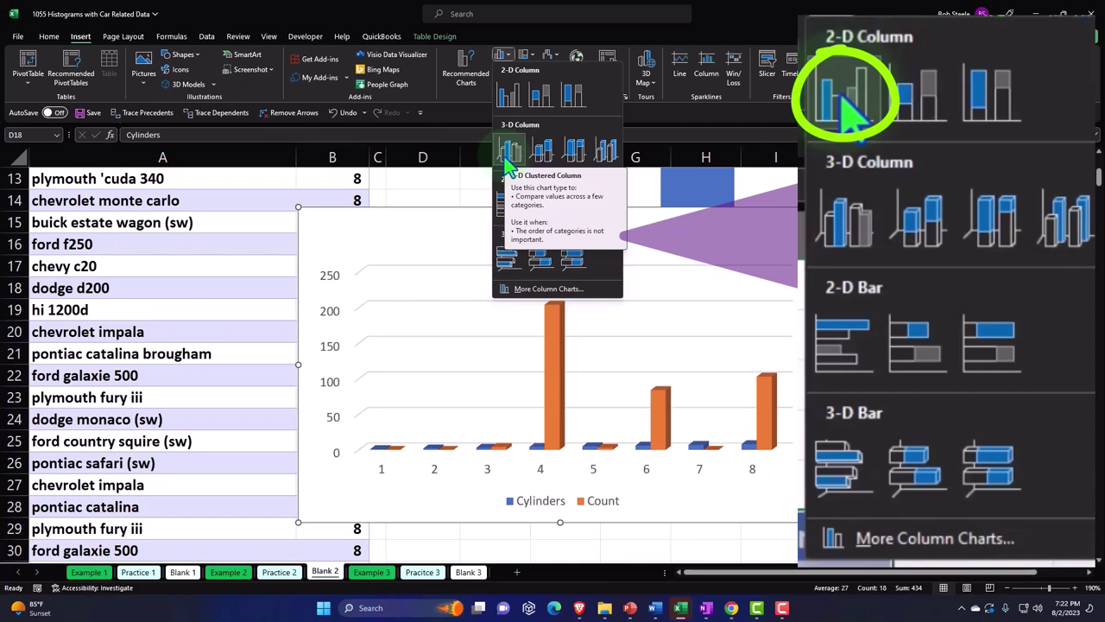
{"action": "left_click", "coordinate": [509, 94]}
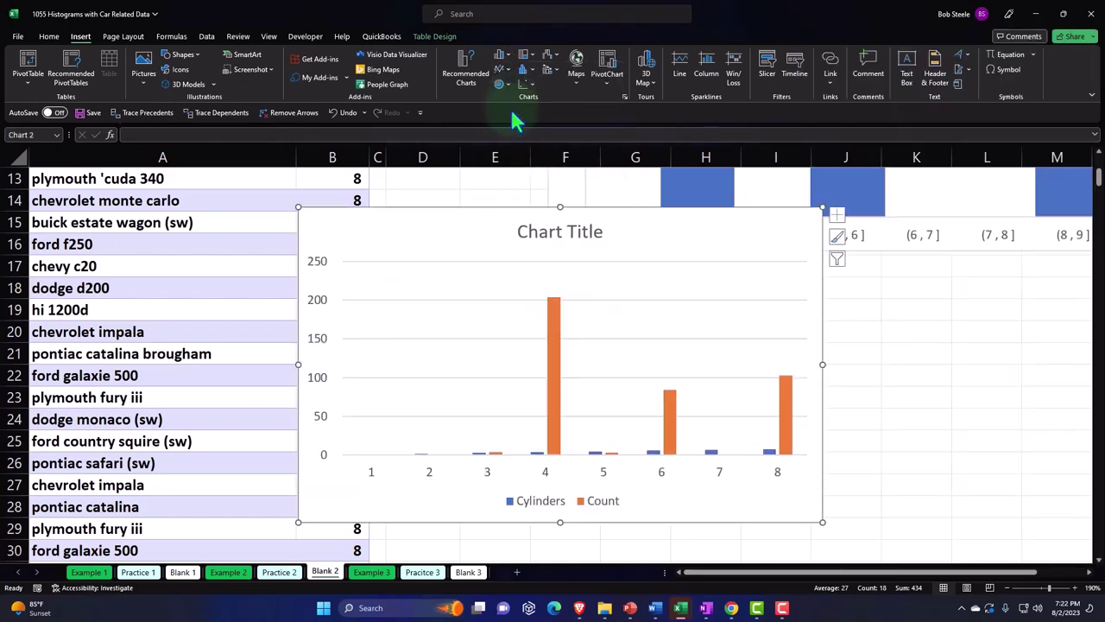
{"action": "left_click_drag", "start_coordinate": [311, 225], "coordinate": [564, 326]}
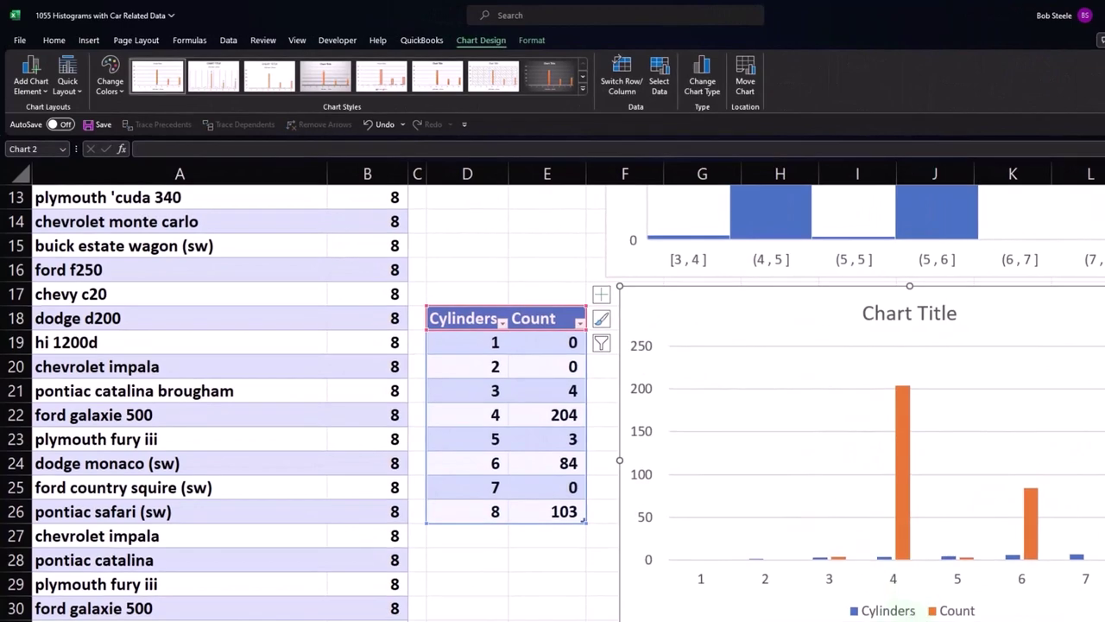
Remove the Cylinders series from the column chart so only Count is plotted, and delete the chart title.
{"action": "scroll", "coordinate": [568, 391], "scroll_direction": "right", "scroll_amount": 3}
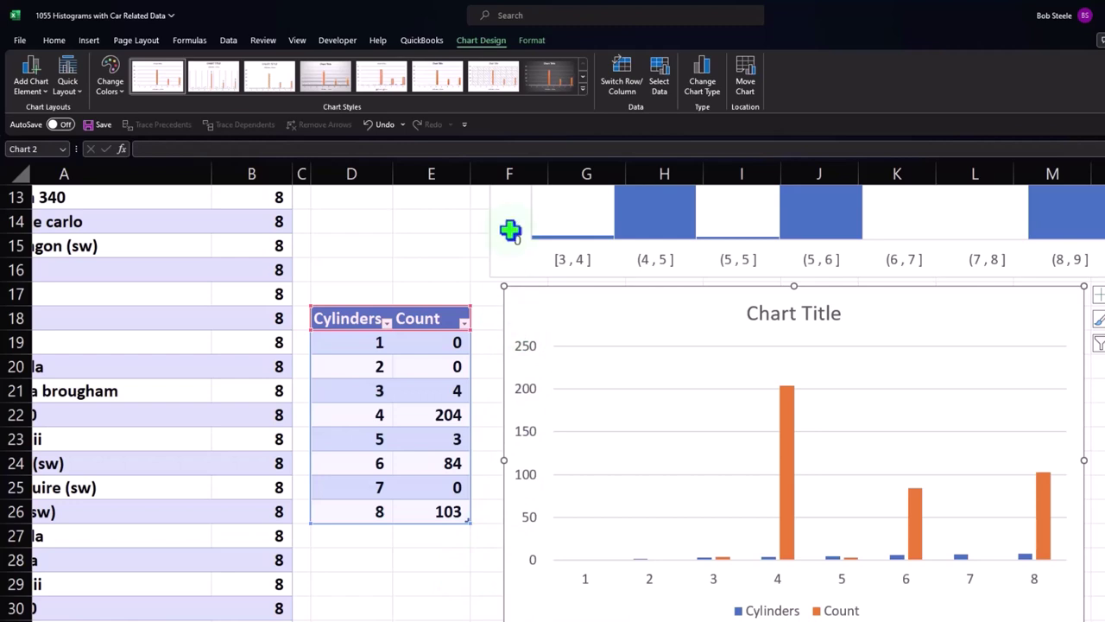
{"action": "left_click", "coordinate": [659, 85]}
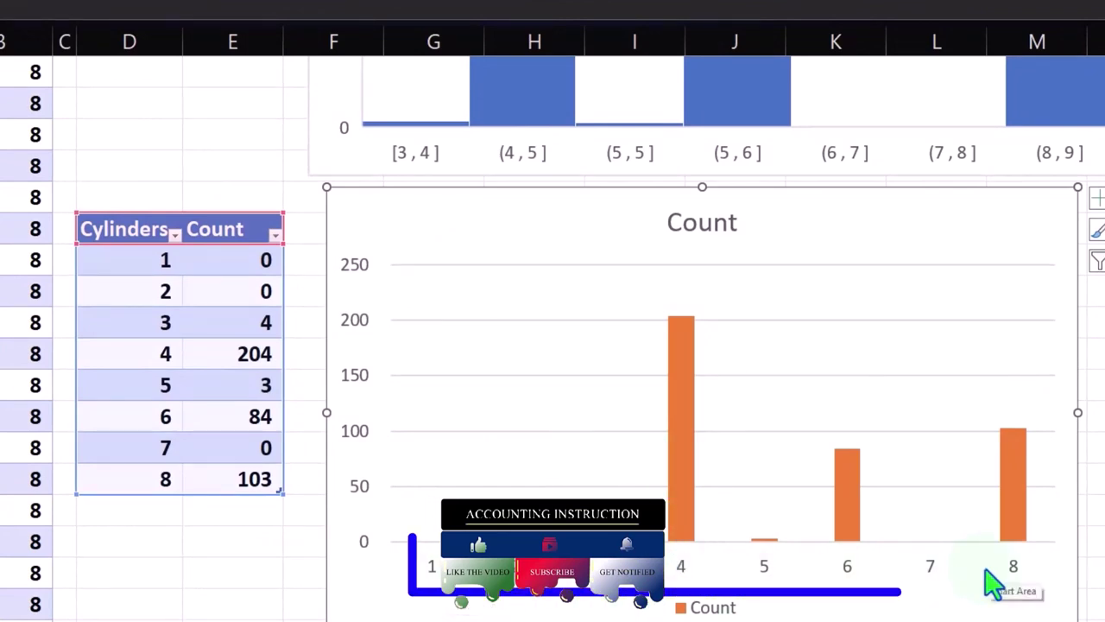
{"action": "left_click", "coordinate": [716, 222]}
{"action": "key", "text": "Delete"}
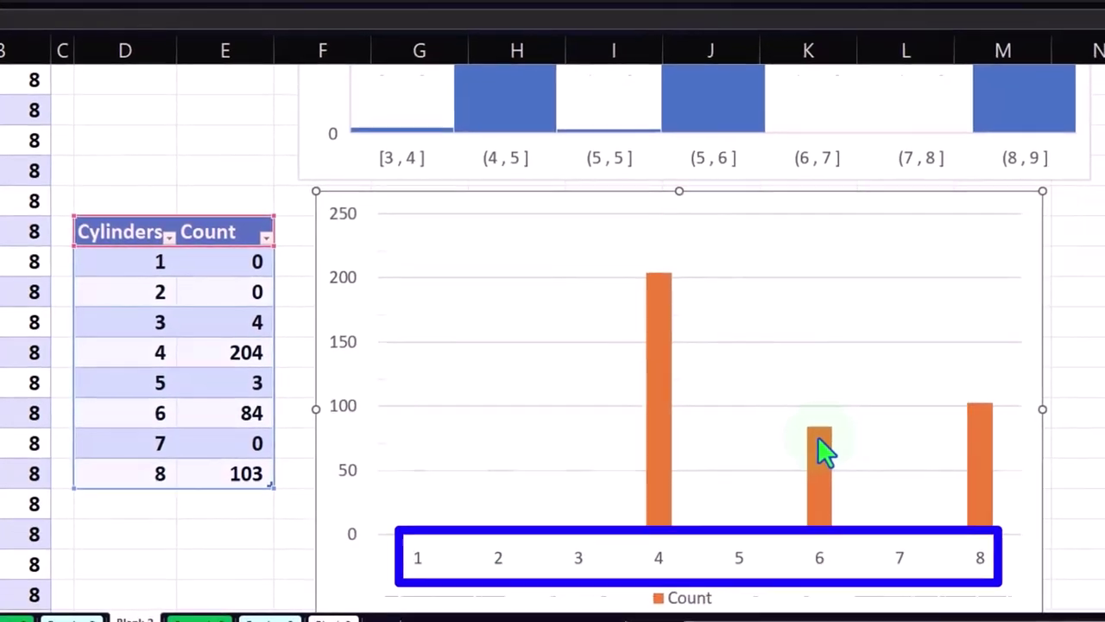
Delete the legend from the Count column chart and deselect the chart.
{"action": "scroll", "coordinate": [760, 492], "scroll_direction": "down", "scroll_amount": 1}
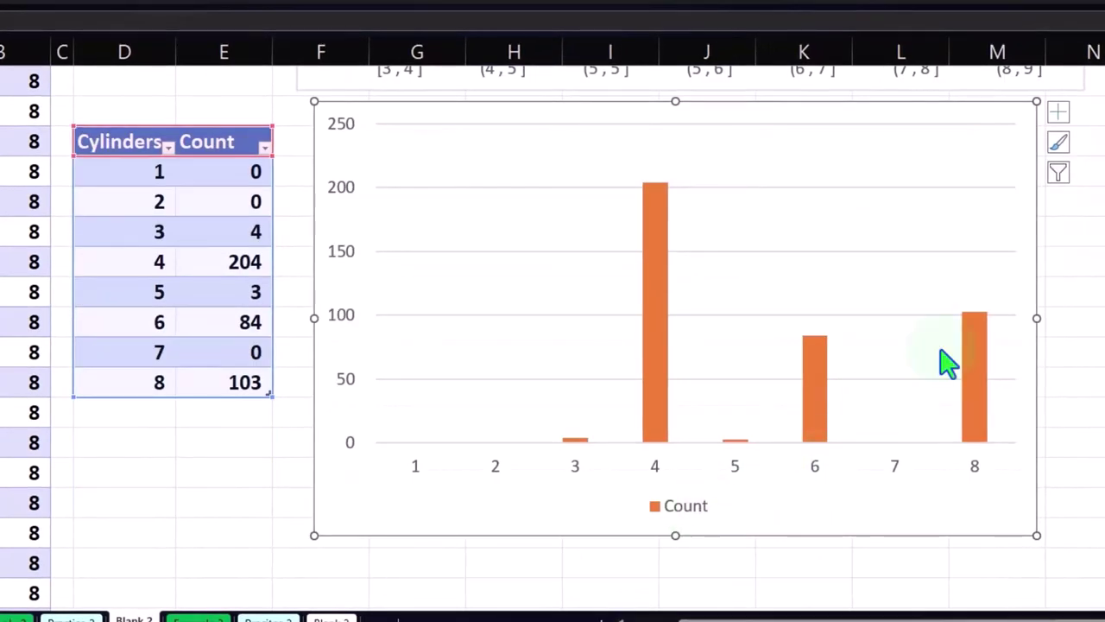
{"action": "left_click", "coordinate": [1059, 112]}
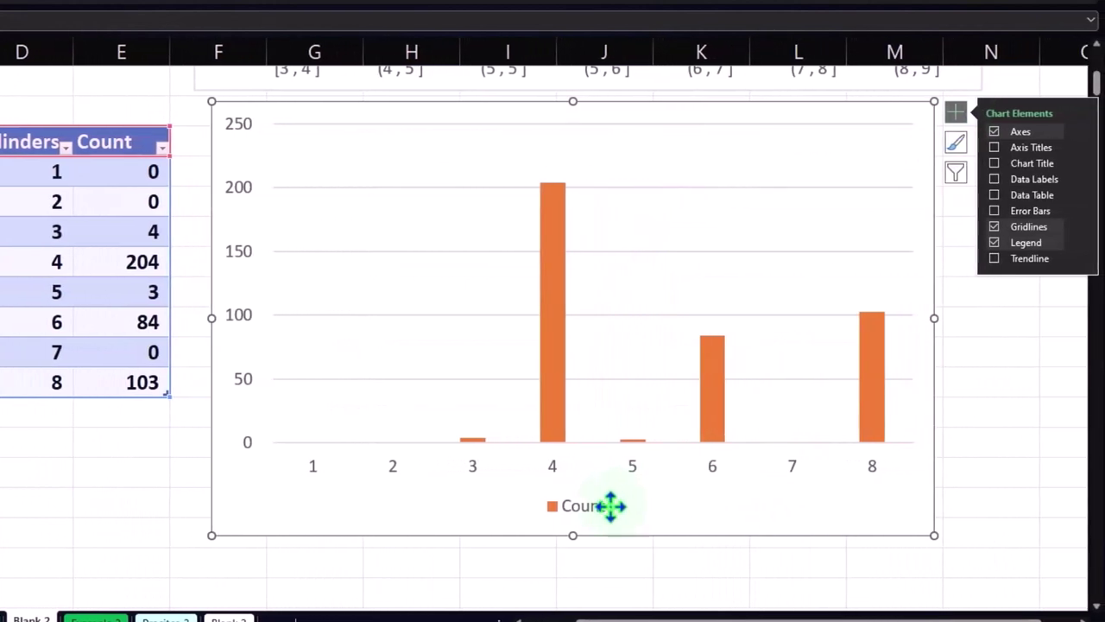
{"action": "left_click", "coordinate": [635, 505]}
{"action": "key", "text": "Delete"}
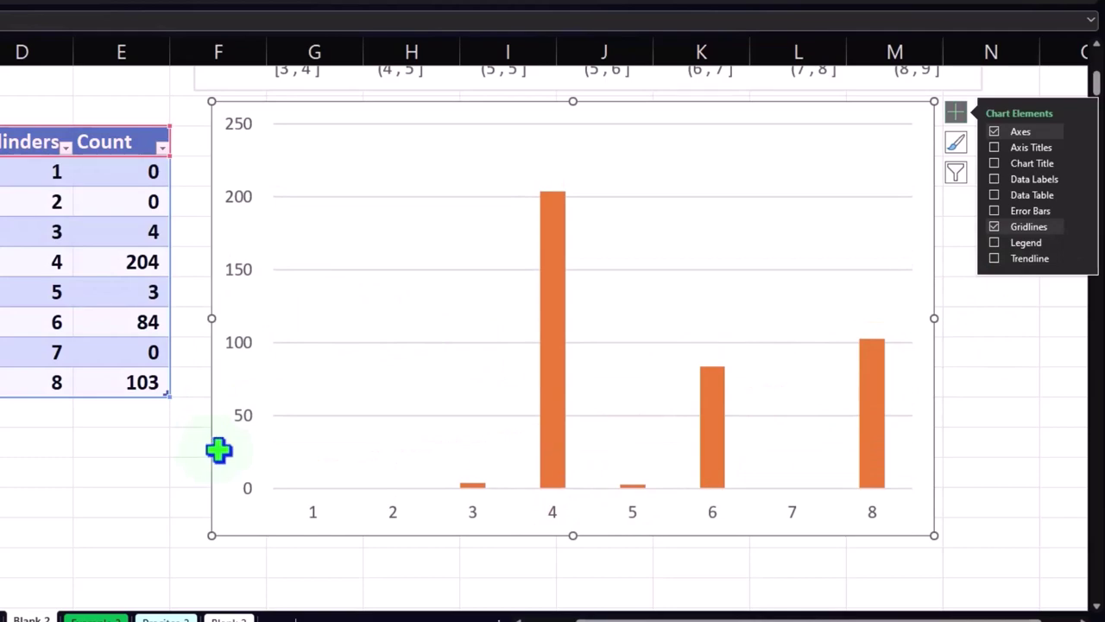
{"action": "left_click", "coordinate": [1001, 354]}
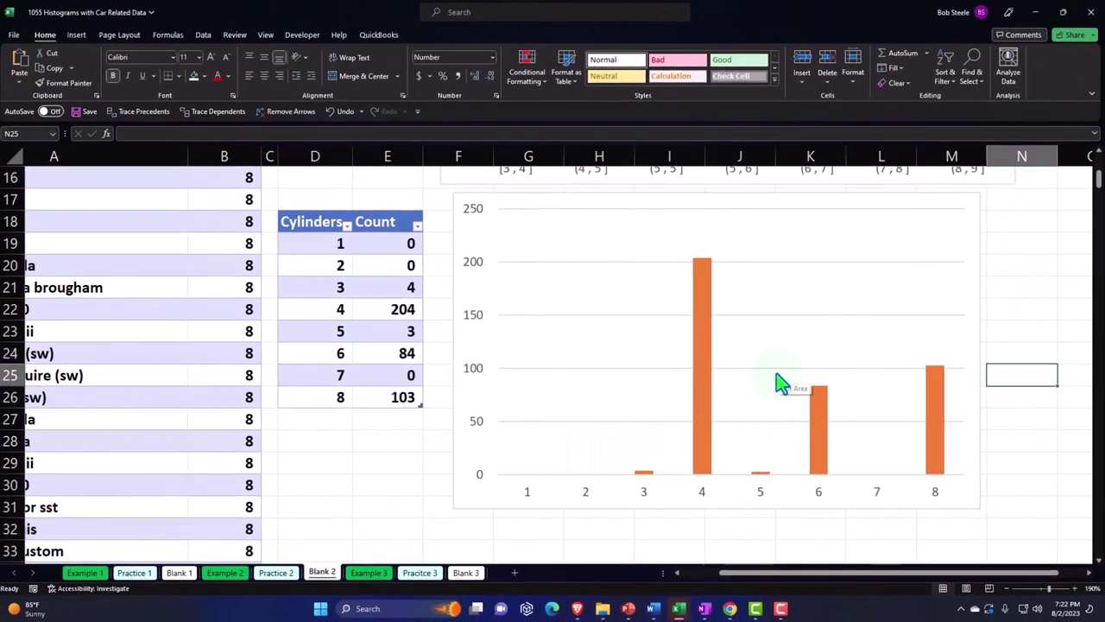
{"action": "scroll", "coordinate": [781, 382], "scroll_direction": "up", "scroll_amount": 4}
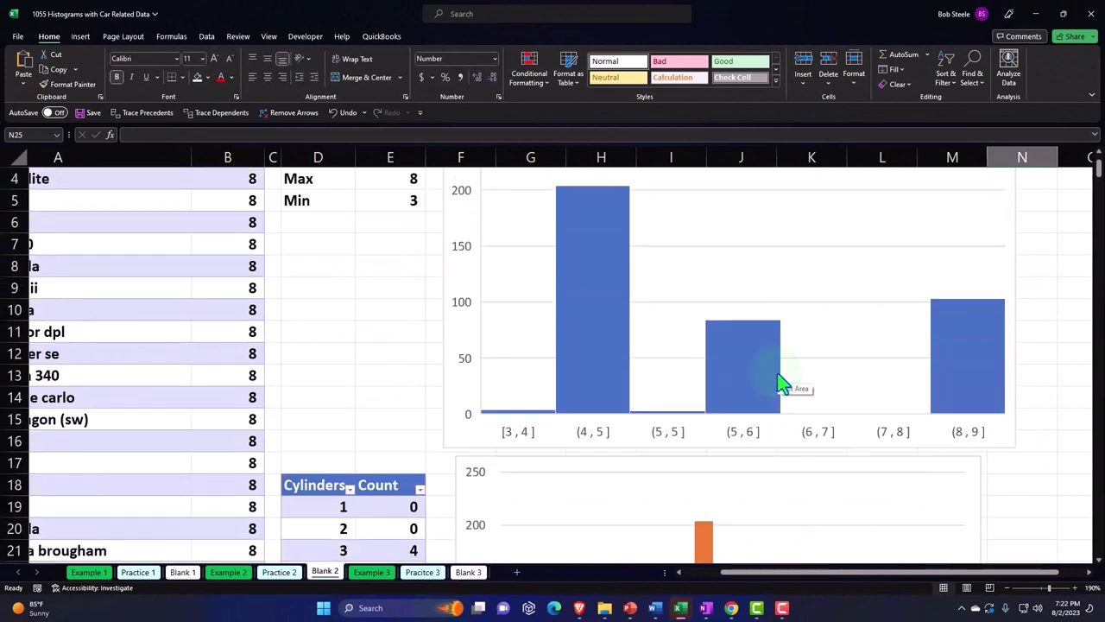
Set the gap width of the Count column chart's bars to 13% and deselect the chart.
{"action": "scroll", "coordinate": [781, 383], "scroll_direction": "down", "scroll_amount": 4}
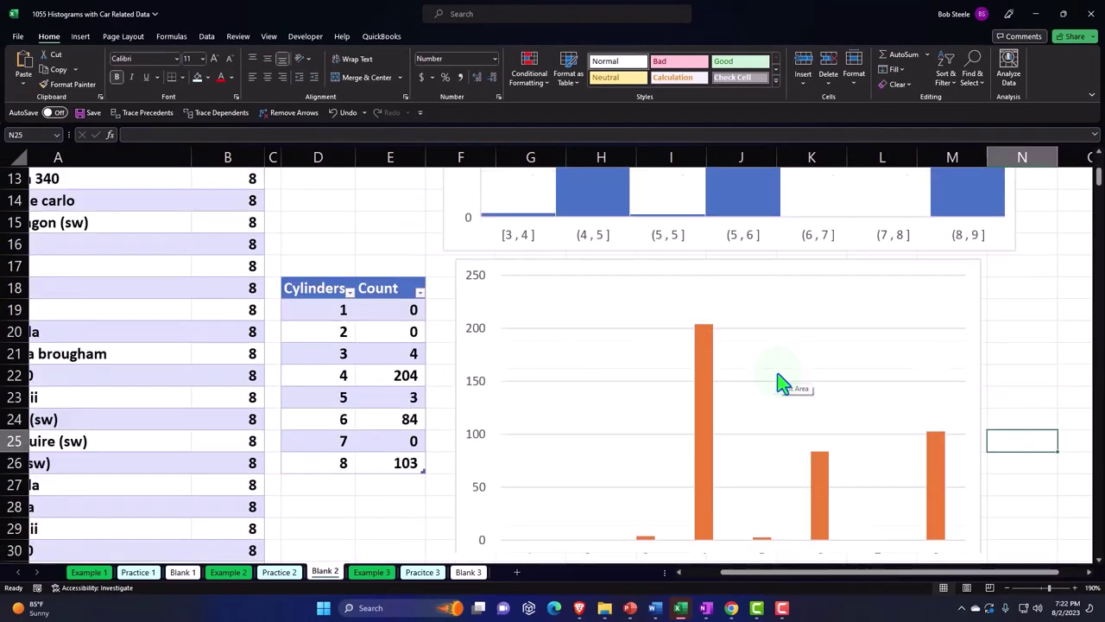
{"action": "left_click", "coordinate": [707, 316]}
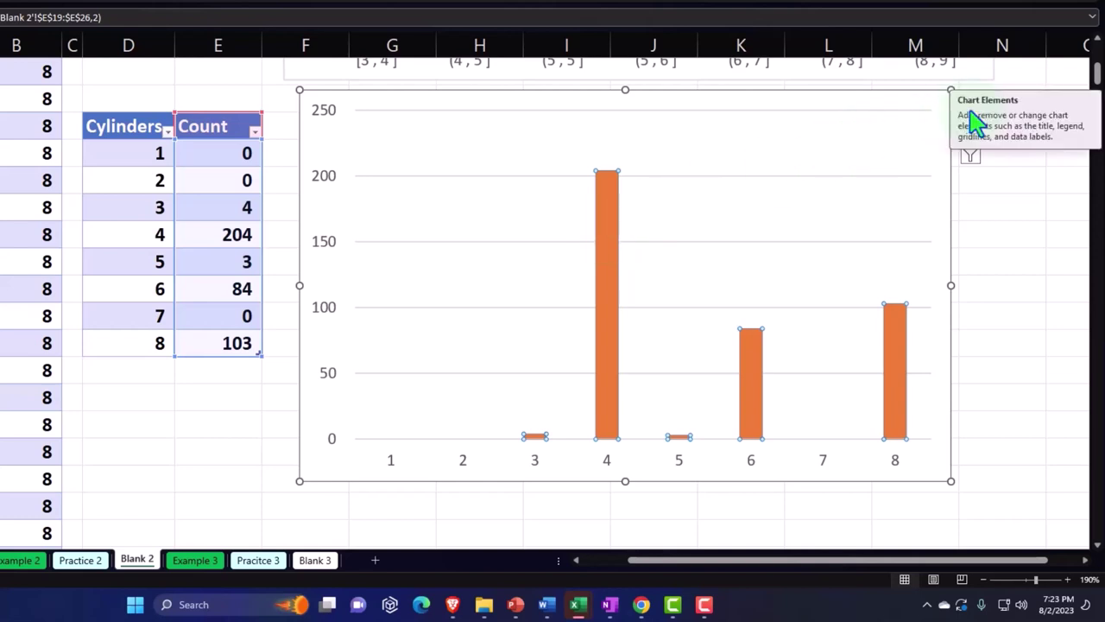
{"action": "mouse_move", "coordinate": [600, 244]}
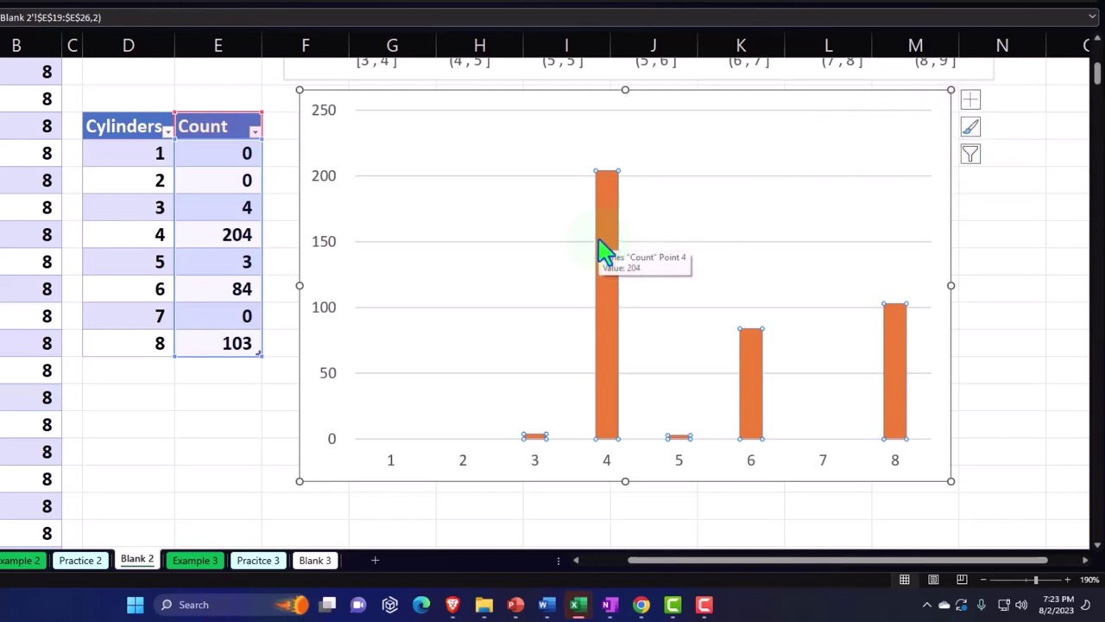
{"action": "double_click", "coordinate": [597, 216]}
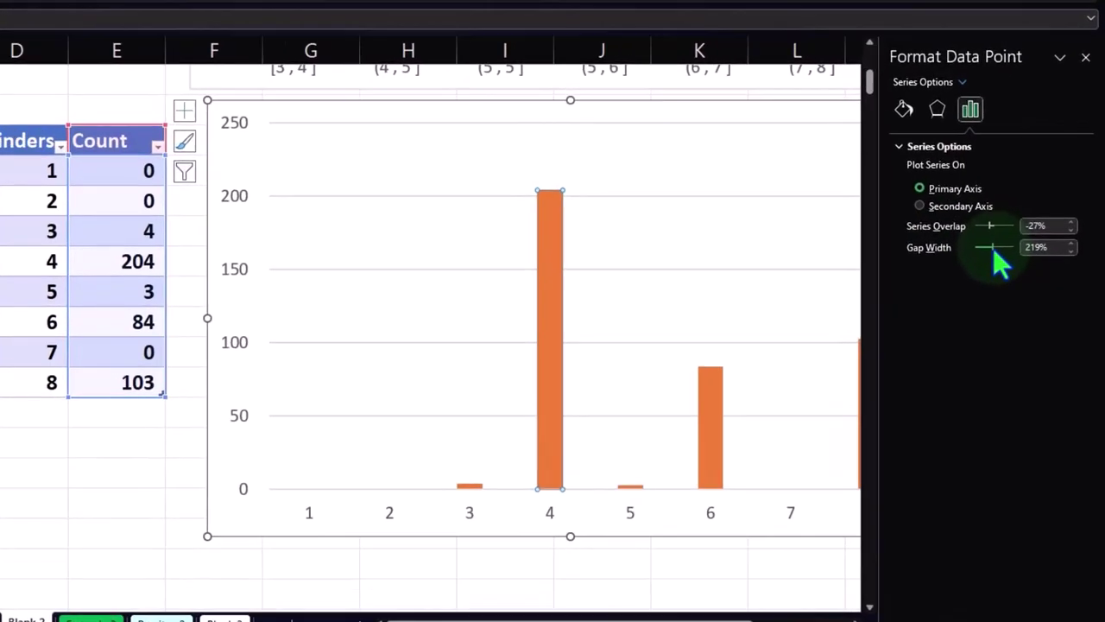
{"action": "left_click", "coordinate": [995, 223]}
{"action": "left_click", "coordinate": [890, 442]}
{"action": "left_click", "coordinate": [890, 442]}
{"action": "left_click", "coordinate": [890, 442]}
{"action": "left_click", "coordinate": [890, 442]}
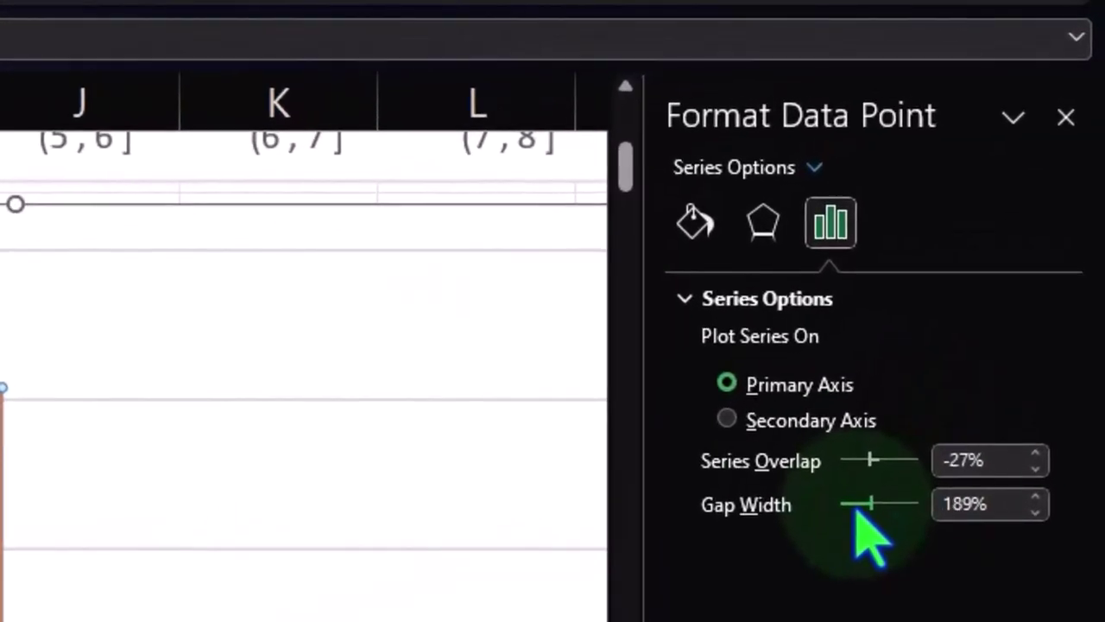
{"action": "left_click", "coordinate": [857, 509]}
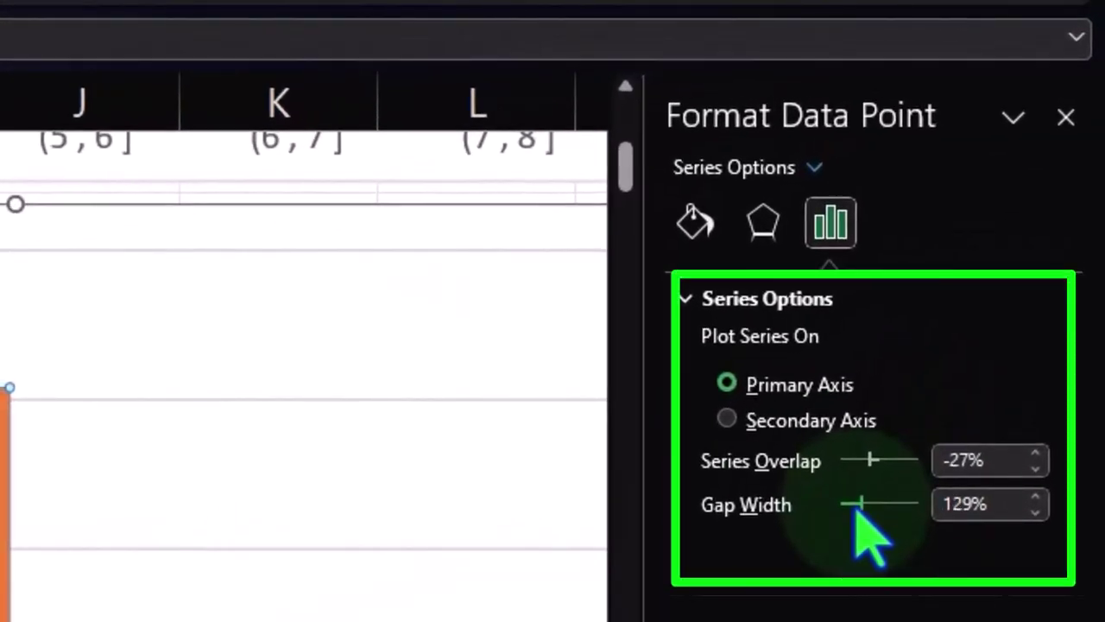
{"action": "left_click_drag", "start_coordinate": [860, 509], "coordinate": [855, 506]}
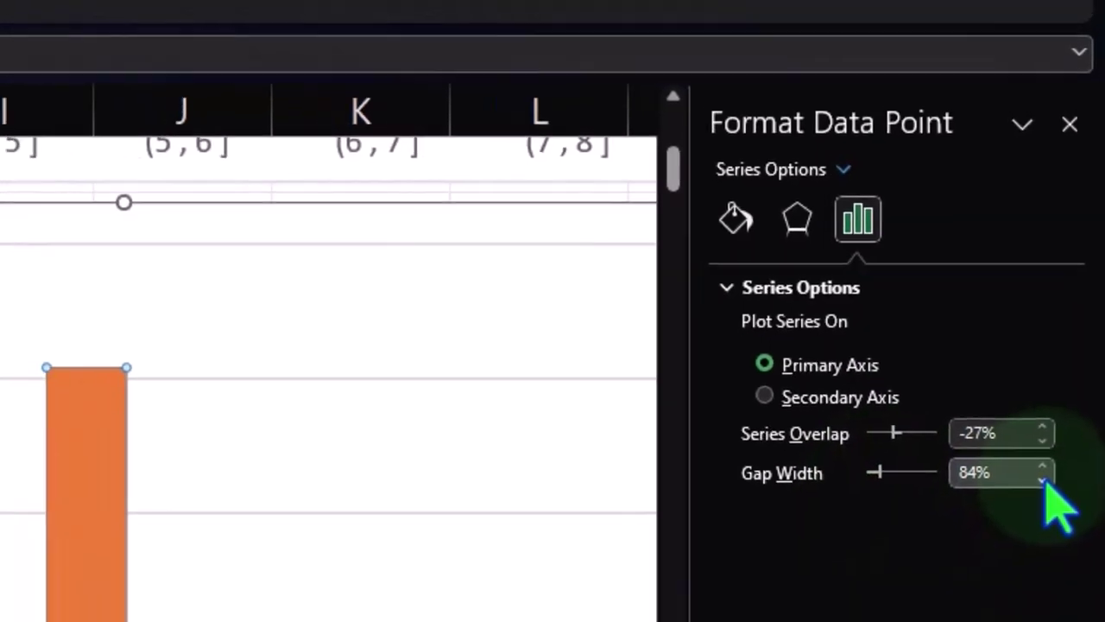
{"action": "left_click", "coordinate": [1035, 512]}
{"action": "left_click", "coordinate": [1035, 512]}
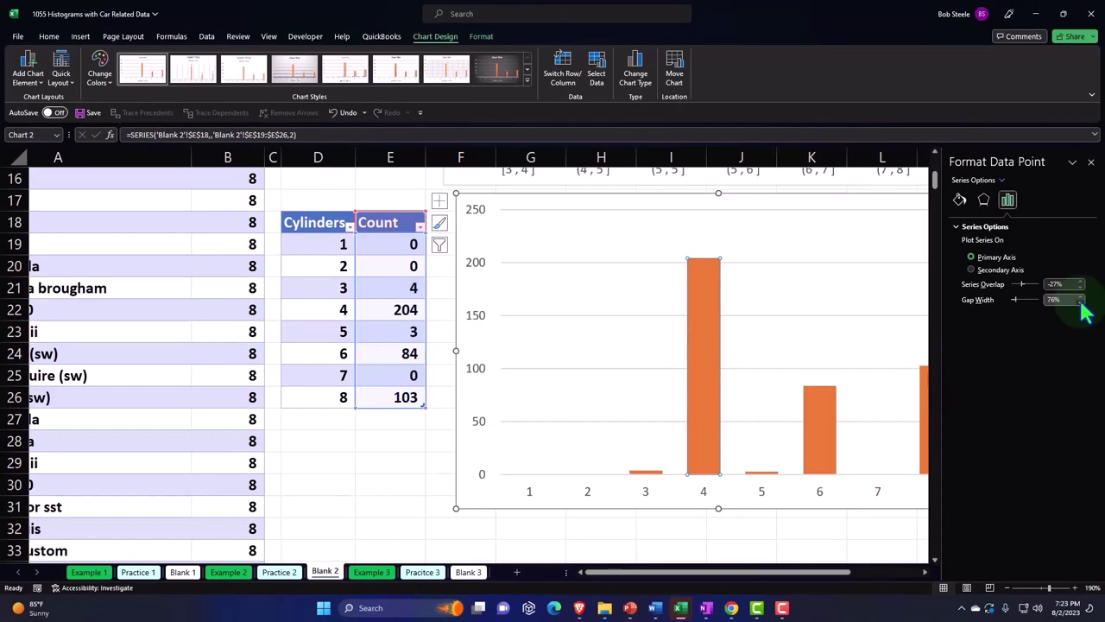
{"action": "left_click", "coordinate": [1061, 392]}
{"action": "left_click", "coordinate": [1061, 391]}
{"action": "left_click", "coordinate": [1080, 302]}
{"action": "left_click", "coordinate": [1080, 302]}
{"action": "left_click", "coordinate": [1079, 302]}
{"action": "left_click", "coordinate": [1080, 303]}
{"action": "left_click", "coordinate": [1079, 302]}
{"action": "left_click", "coordinate": [1080, 302]}
{"action": "left_click", "coordinate": [1080, 302]}
{"action": "left_click", "coordinate": [1080, 302]}
{"action": "left_click", "coordinate": [1080, 303]}
{"action": "left_click", "coordinate": [1079, 302]}
{"action": "left_click", "coordinate": [1079, 303]}
{"action": "left_click", "coordinate": [1080, 302]}
{"action": "left_click", "coordinate": [1080, 302]}
{"action": "left_click", "coordinate": [1080, 302]}
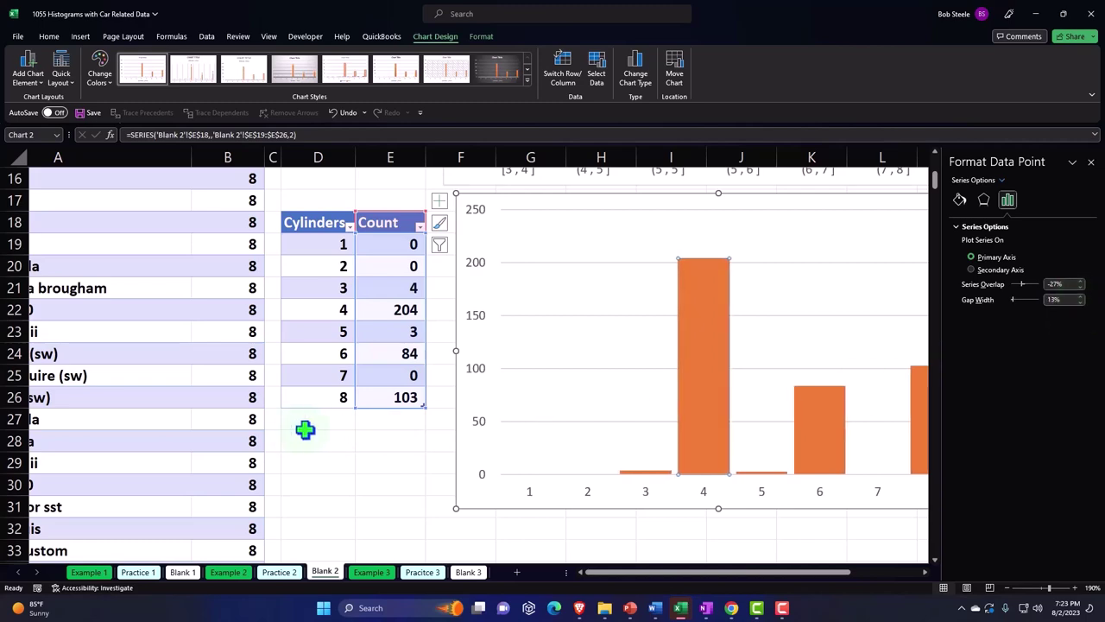
{"action": "left_click", "coordinate": [367, 423]}
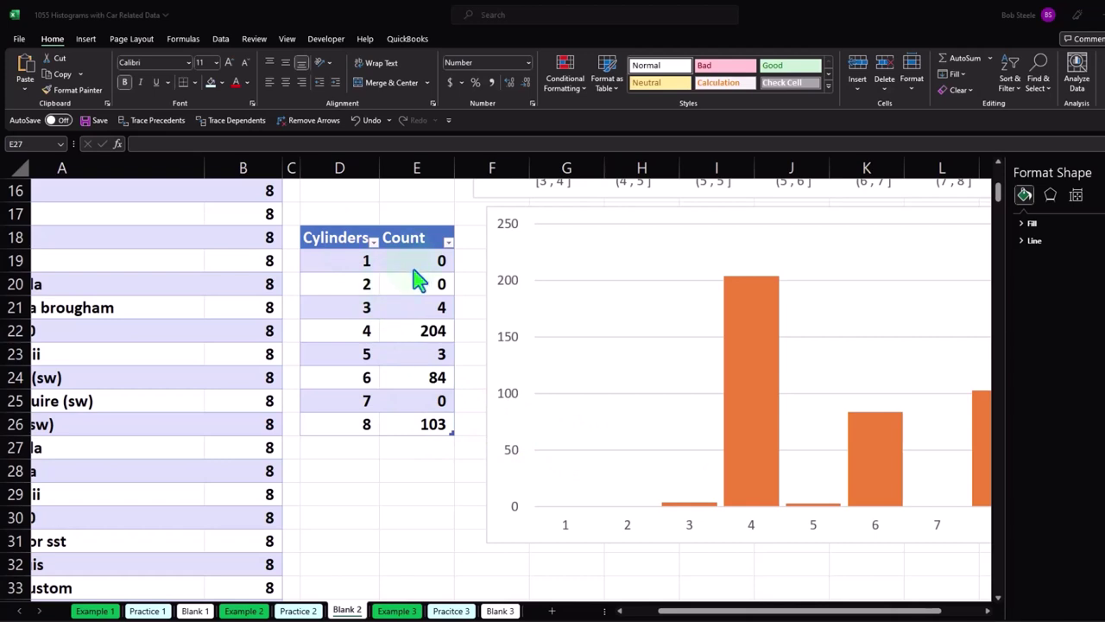
Enter the headers Cylinder in D33 and Count in E33 below the existing frequency table.
{"action": "left_click", "coordinate": [419, 520]}
{"action": "scroll", "coordinate": [376, 514], "scroll_direction": "down", "scroll_amount": 1}
{"action": "left_click", "coordinate": [355, 516]}
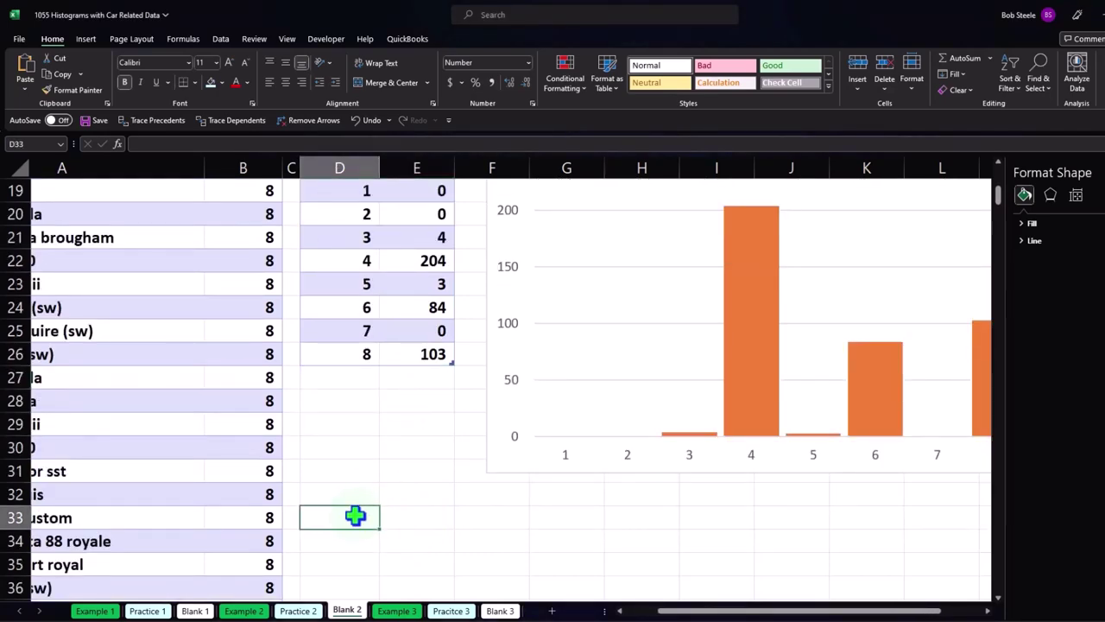
{"action": "type", "text": "Cylinder"}
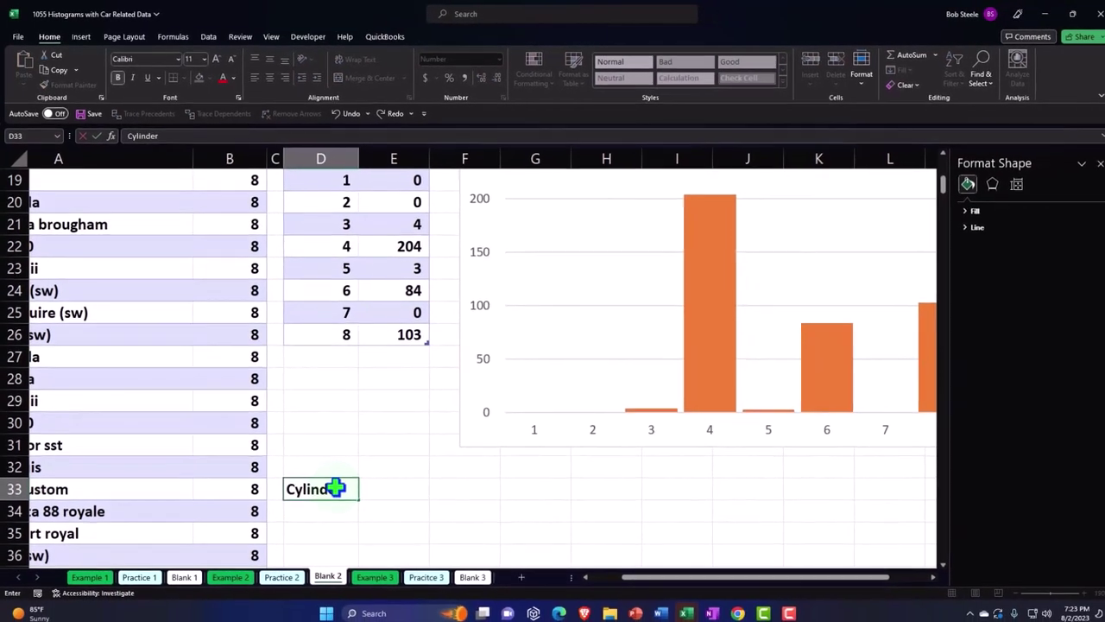
{"action": "key", "text": "Tab"}
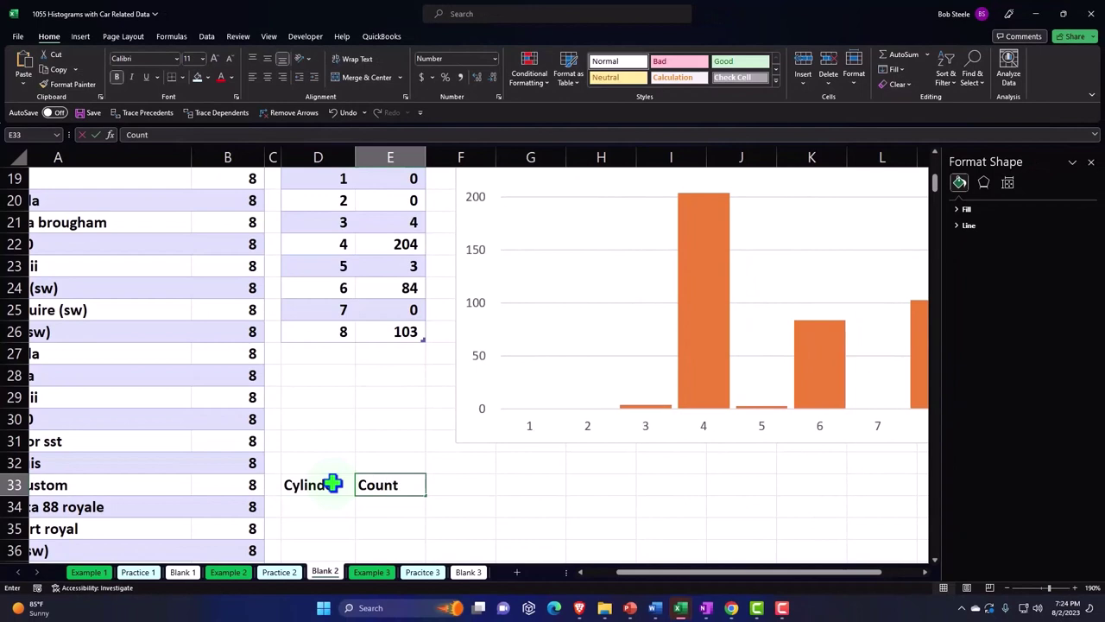
{"action": "key", "text": "Return"}
Link cell D34 to the cylinder number in D21 with the formula +D21.
{"action": "type", "text": "+"}
{"action": "key", "text": "Up"}
{"action": "key", "text": "Up"}
{"action": "key", "text": "Up"}
{"action": "key", "text": "Up"}
{"action": "key", "text": "Up"}
{"action": "key", "text": "Up"}
{"action": "key", "text": "Up"}
{"action": "key", "text": "Up"}
{"action": "key", "text": "Up"}
{"action": "key", "text": "Up"}
{"action": "key", "text": "Up"}
{"action": "key", "text": "Up"}
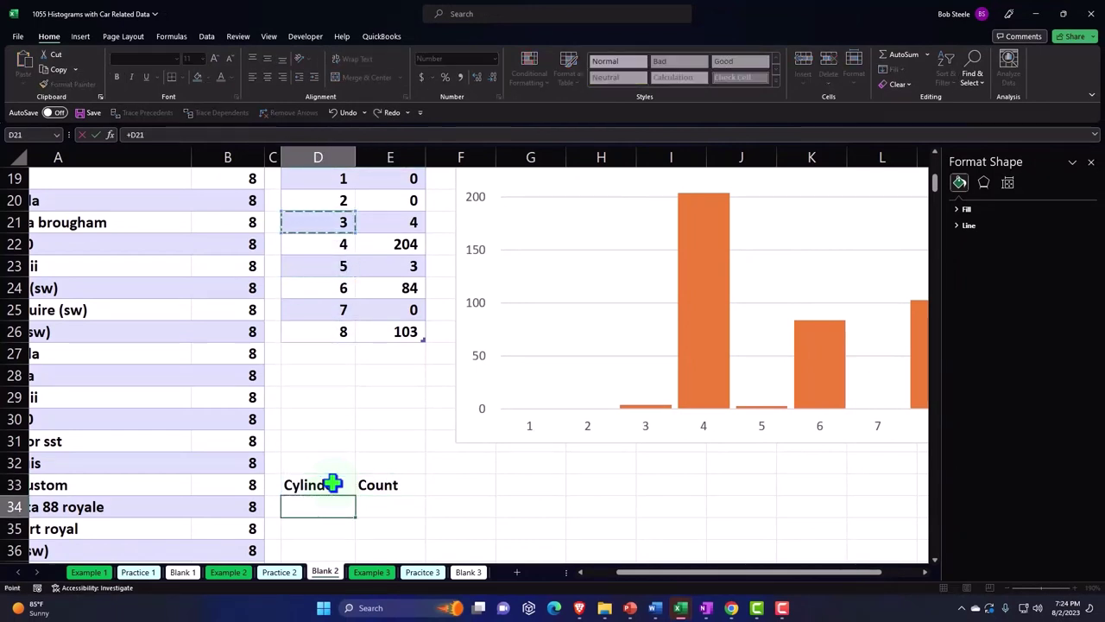
{"action": "key", "text": "Return"}
Link cell E34 to the matching count with the formula +E21.
{"action": "key", "text": "Right"}
{"action": "key", "text": "Up"}
{"action": "type", "text": "+"}
{"action": "key", "text": "Up"}
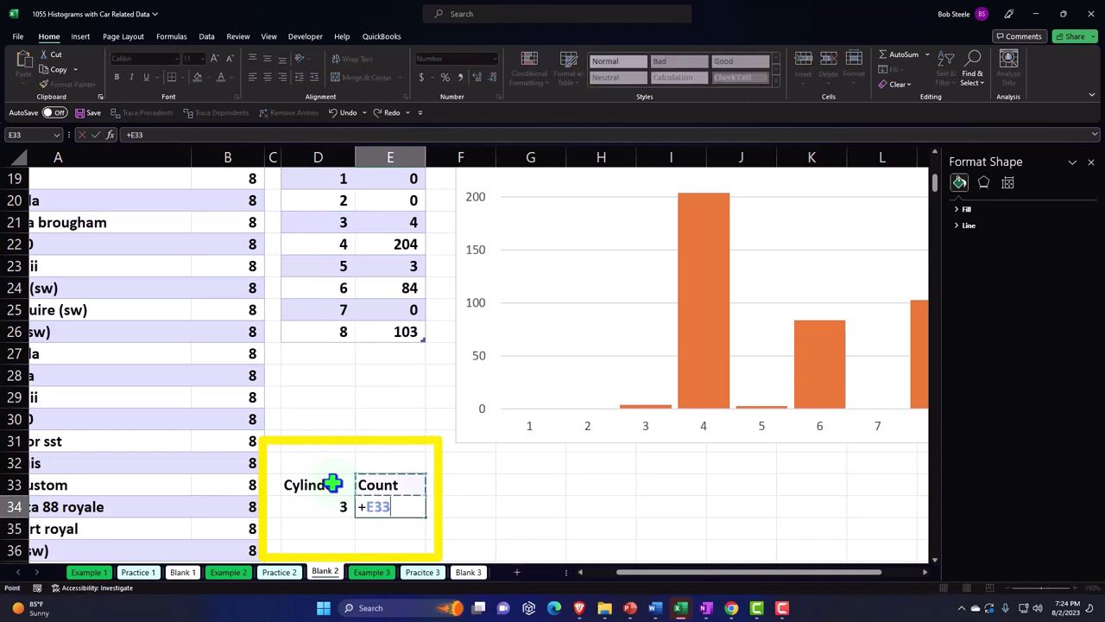
{"action": "key", "text": "Up"}
{"action": "key", "text": "Up"}
{"action": "key", "text": "Up"}
{"action": "key", "text": "Up"}
{"action": "key", "text": "Up"}
{"action": "key", "text": "Up"}
{"action": "key", "text": "Up"}
{"action": "key", "text": "Up"}
{"action": "key", "text": "Up"}
{"action": "key", "text": "Up"}
{"action": "key", "text": "Up"}
{"action": "key", "text": "Up"}
{"action": "key", "text": "Return"}
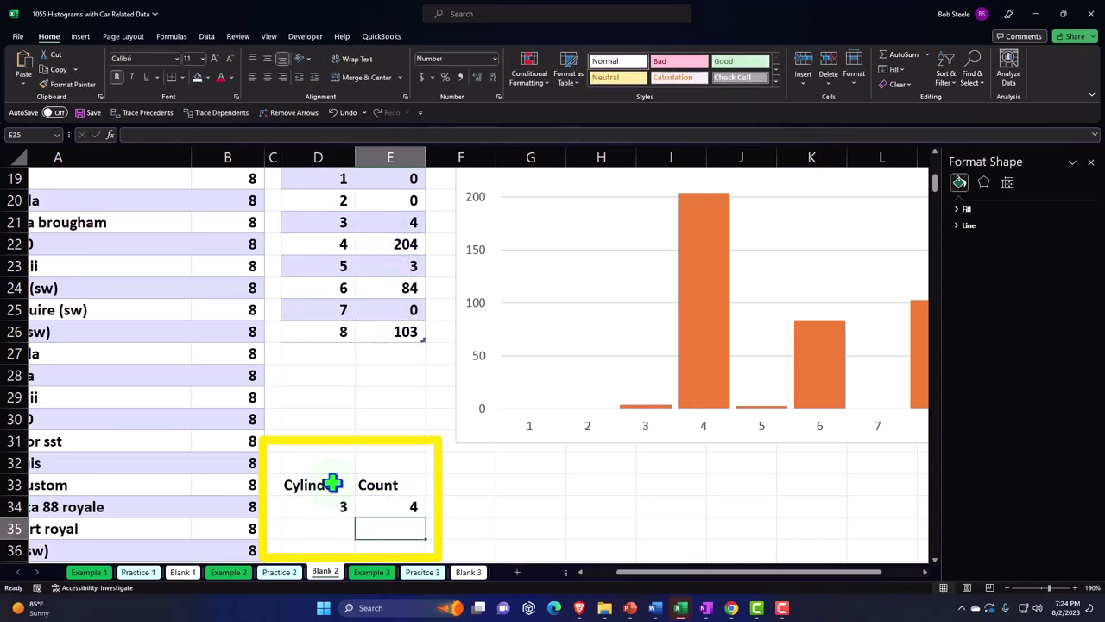
Fill the D34:E34 formulas down through row 38.
{"action": "left_click_drag", "start_coordinate": [321, 506], "coordinate": [380, 507]}
{"action": "scroll", "coordinate": [380, 504], "scroll_direction": "down", "scroll_amount": 2}
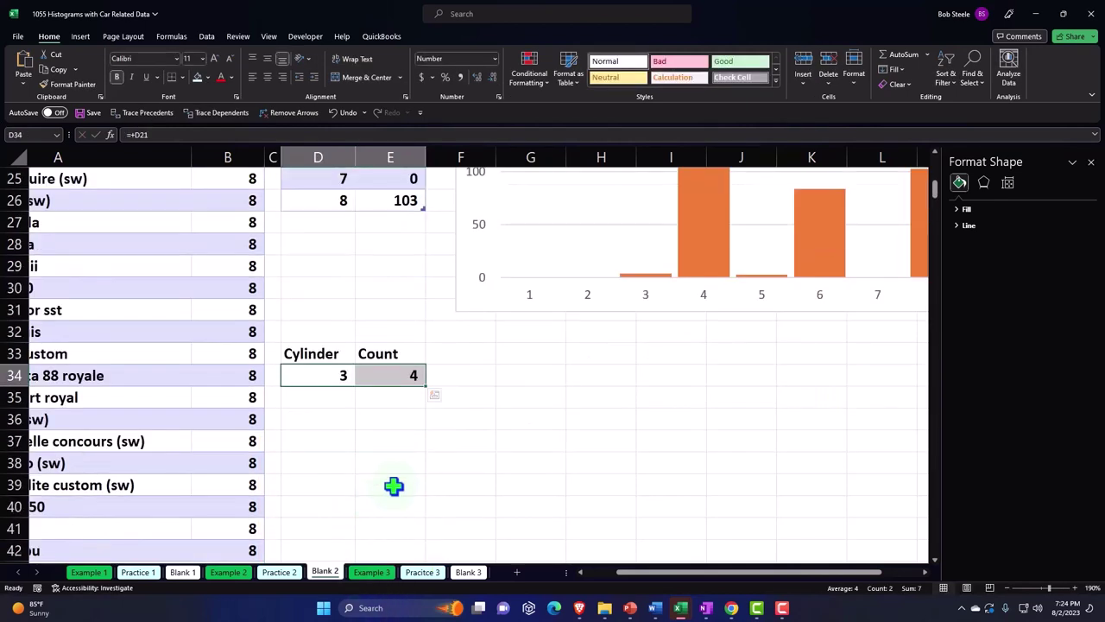
{"action": "left_click_drag", "start_coordinate": [424, 386], "coordinate": [422, 459]}
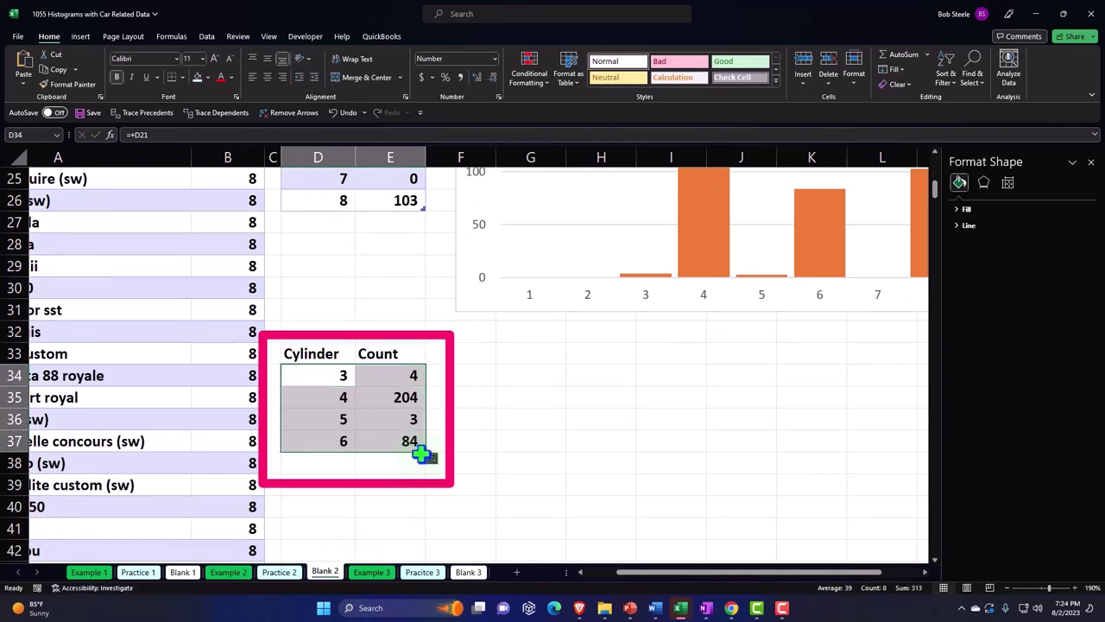
{"action": "left_click_drag", "start_coordinate": [424, 456], "coordinate": [424, 463]}
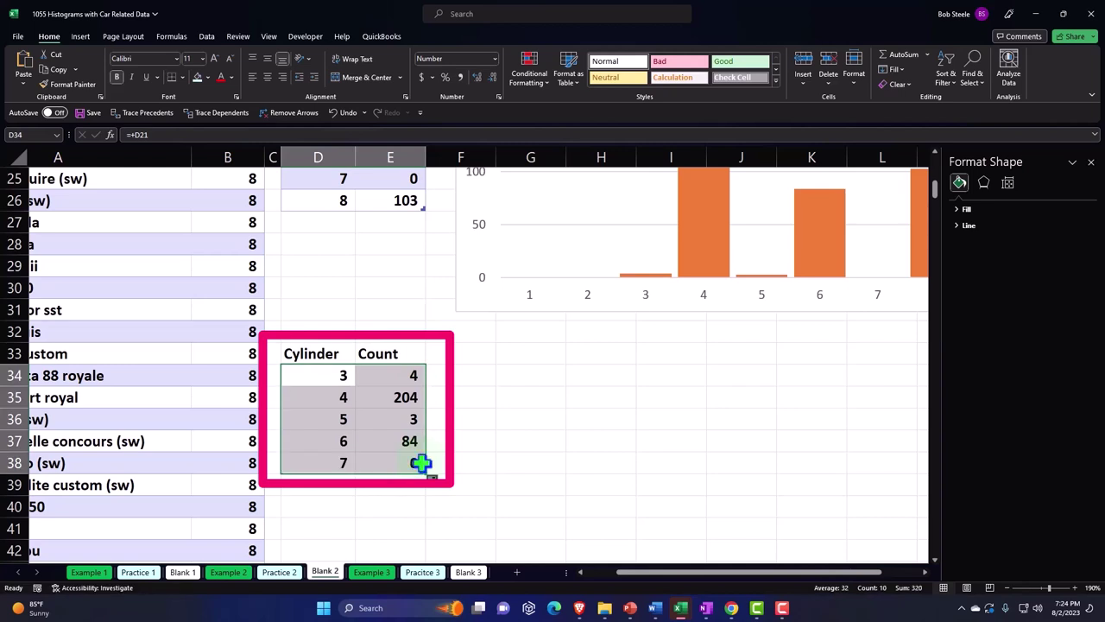
Convert the Cylinder and Count range D33:E38 into a table with headers.
{"action": "left_click", "coordinate": [409, 438]}
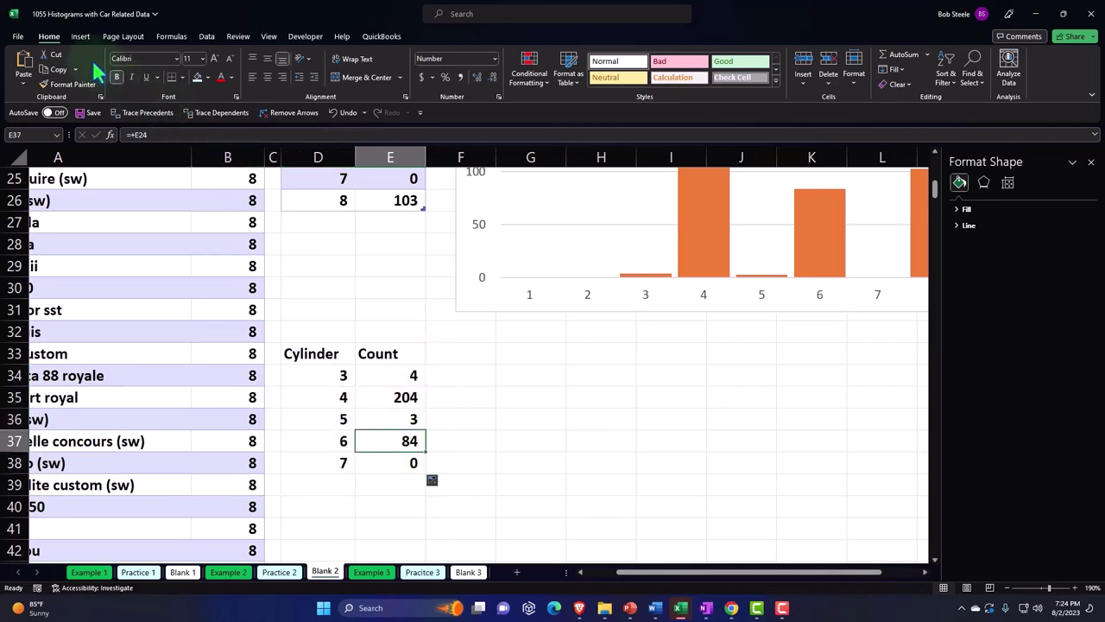
{"action": "left_click", "coordinate": [79, 38]}
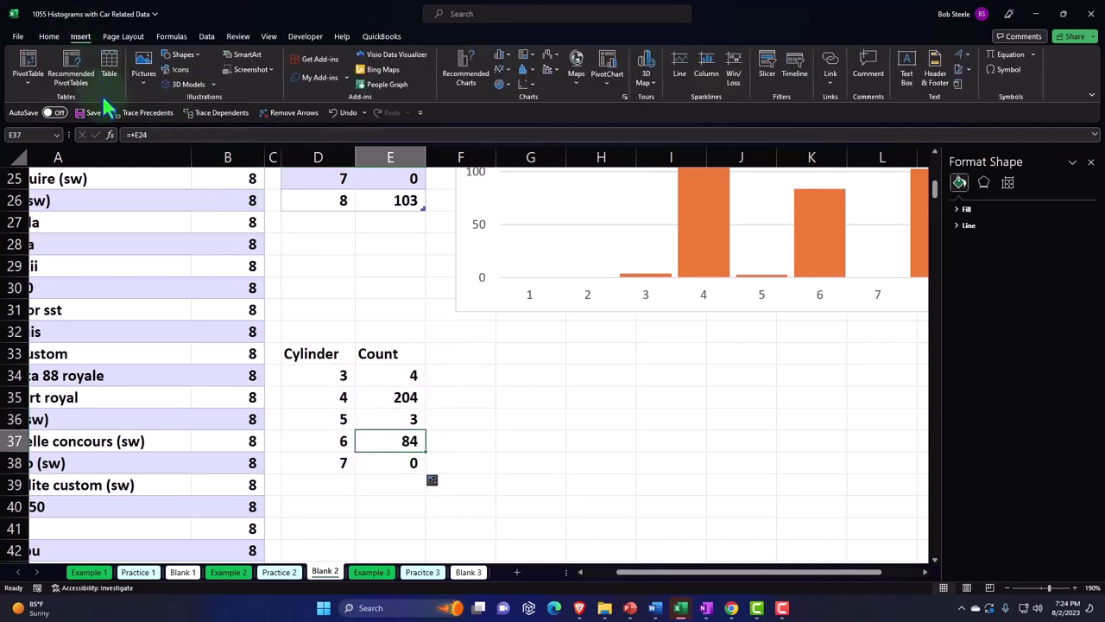
{"action": "left_click", "coordinate": [110, 65]}
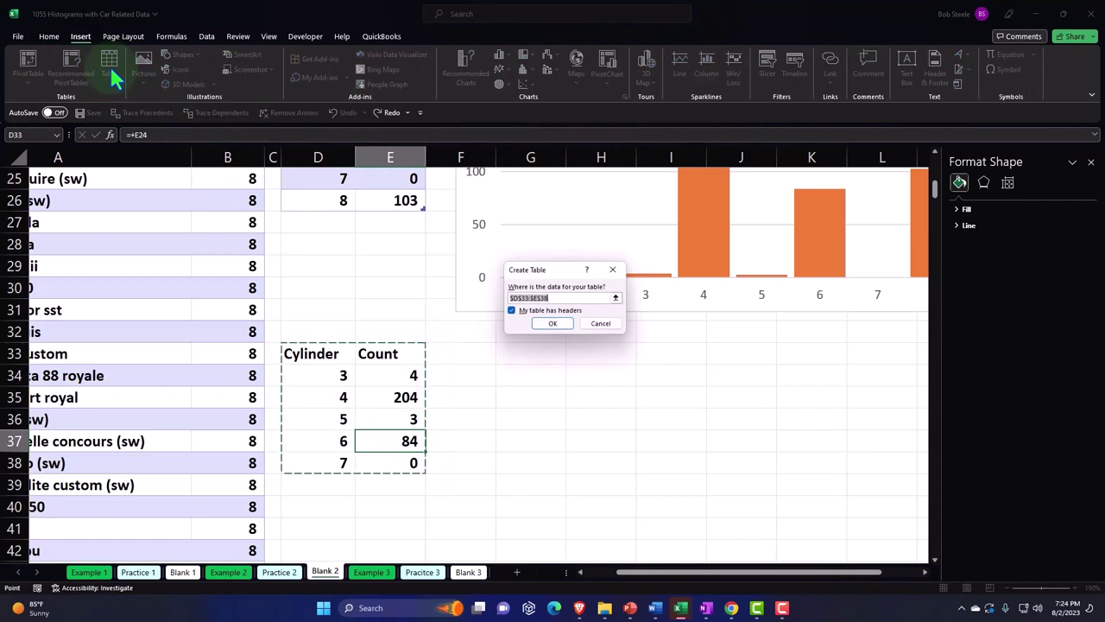
{"action": "left_click", "coordinate": [554, 328]}
Insert a 3-D clustered column chart from the Cylinder and Count table D33:E38 and place it beside that table.
{"action": "left_click_drag", "start_coordinate": [319, 354], "coordinate": [375, 455]}
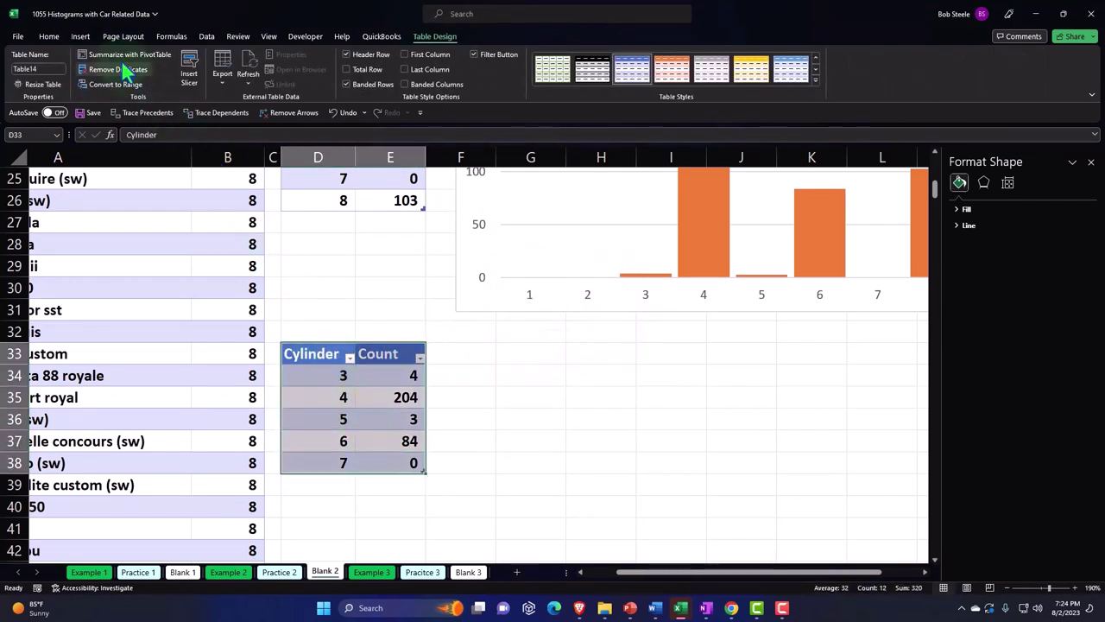
{"action": "left_click", "coordinate": [80, 37]}
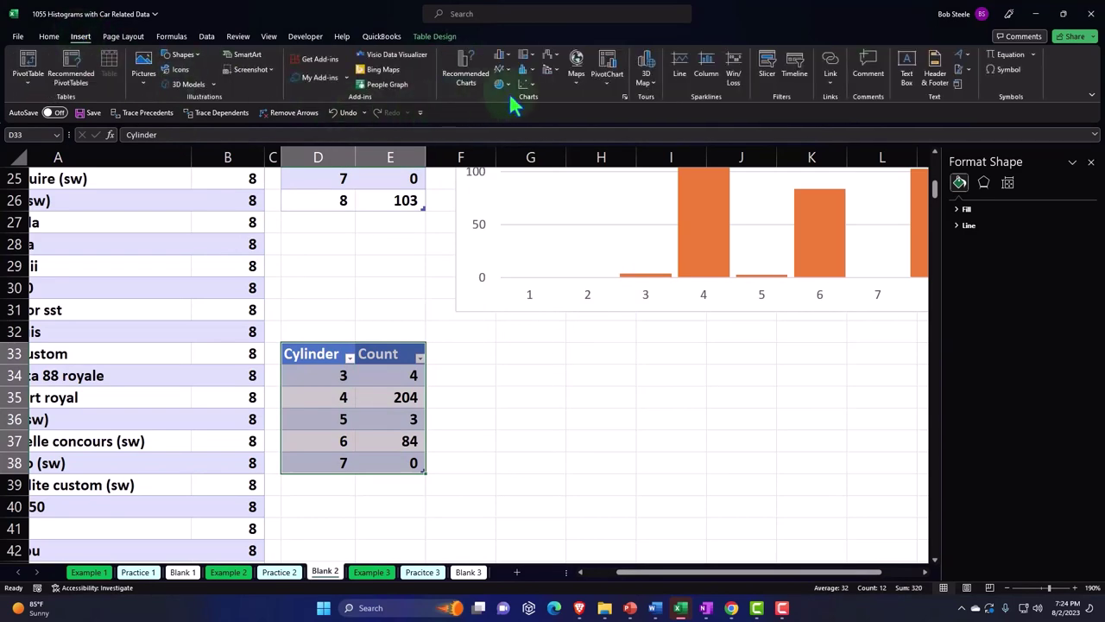
{"action": "left_click", "coordinate": [504, 59]}
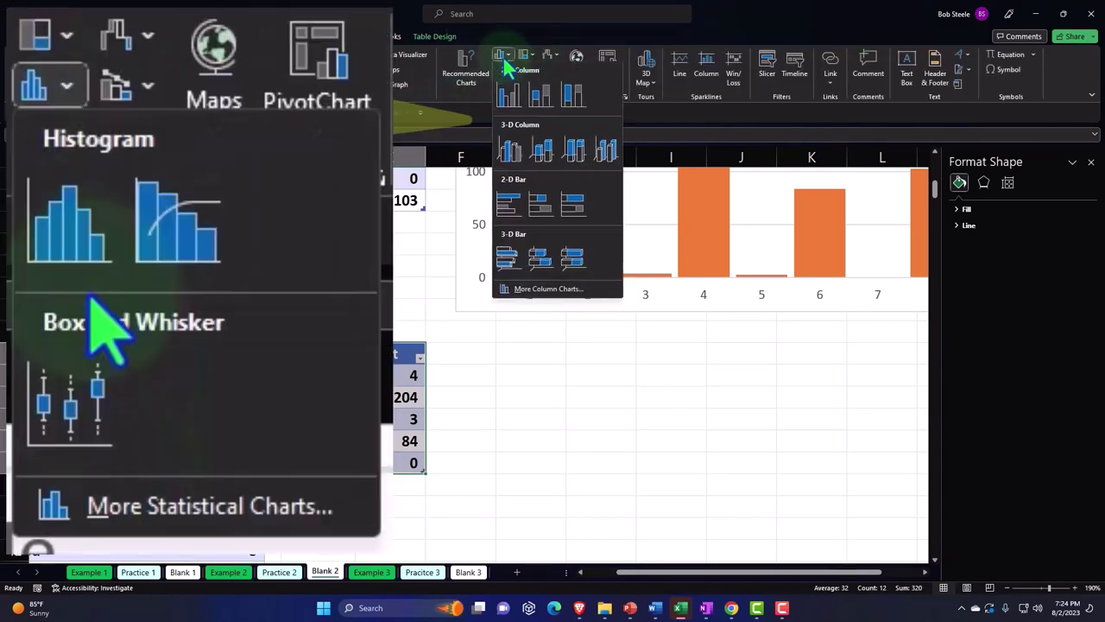
{"action": "left_click", "coordinate": [522, 155]}
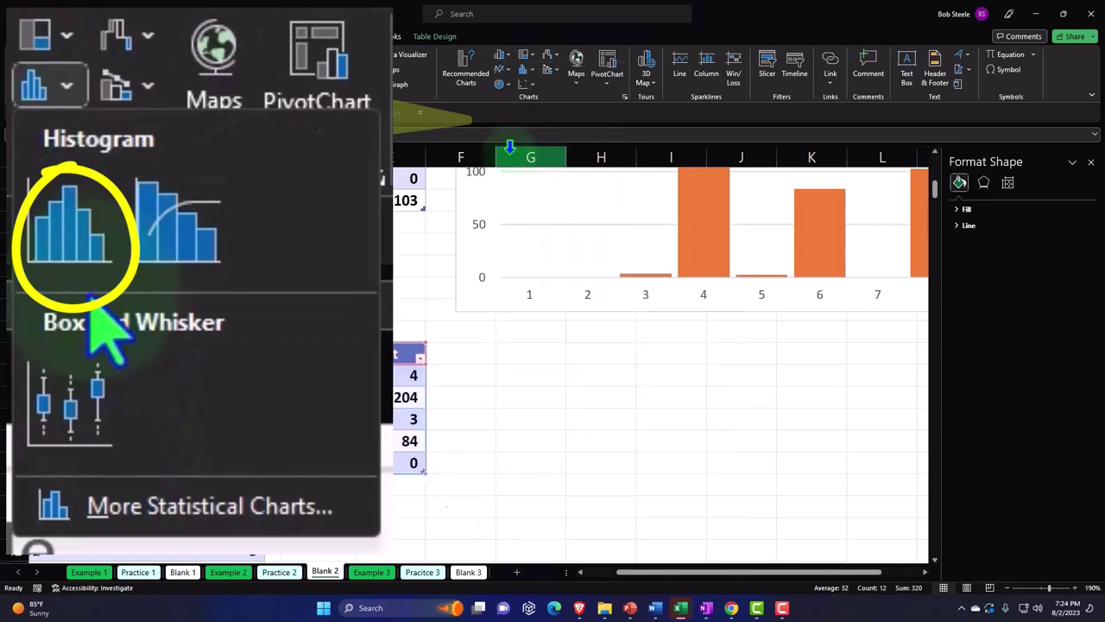
{"action": "left_click_drag", "start_coordinate": [313, 227], "coordinate": [510, 365]}
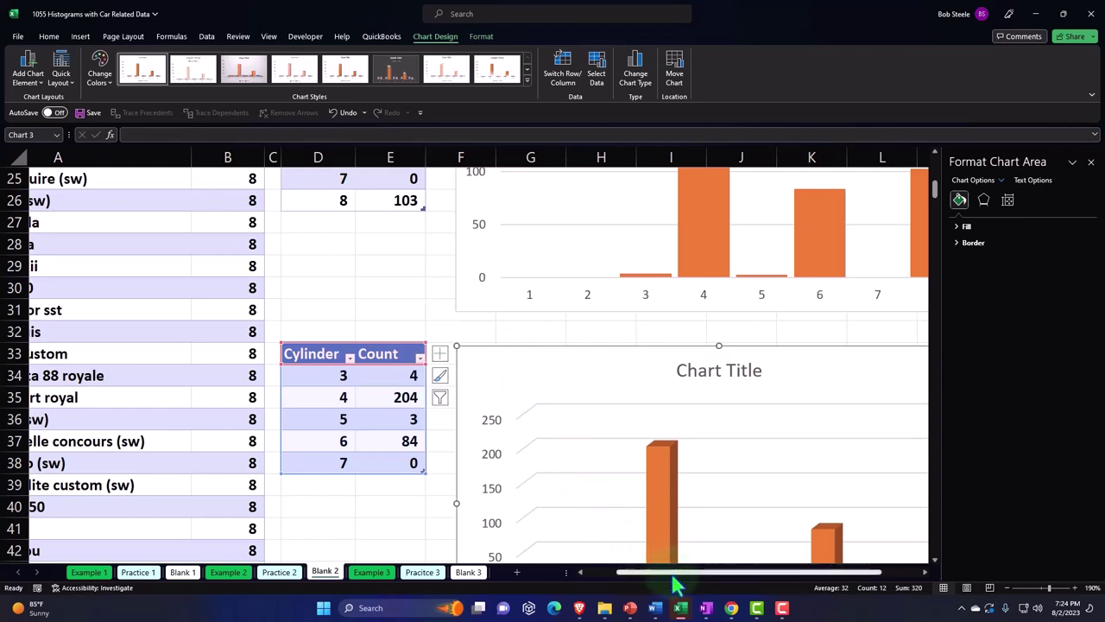
Delete the 3-D chart's title and remove its Cylinder series so only Count is plotted.
{"action": "left_click_drag", "start_coordinate": [666, 574], "coordinate": [703, 525]}
{"action": "scroll", "coordinate": [696, 483], "scroll_direction": "down", "scroll_amount": 2}
{"action": "left_click", "coordinate": [652, 243]}
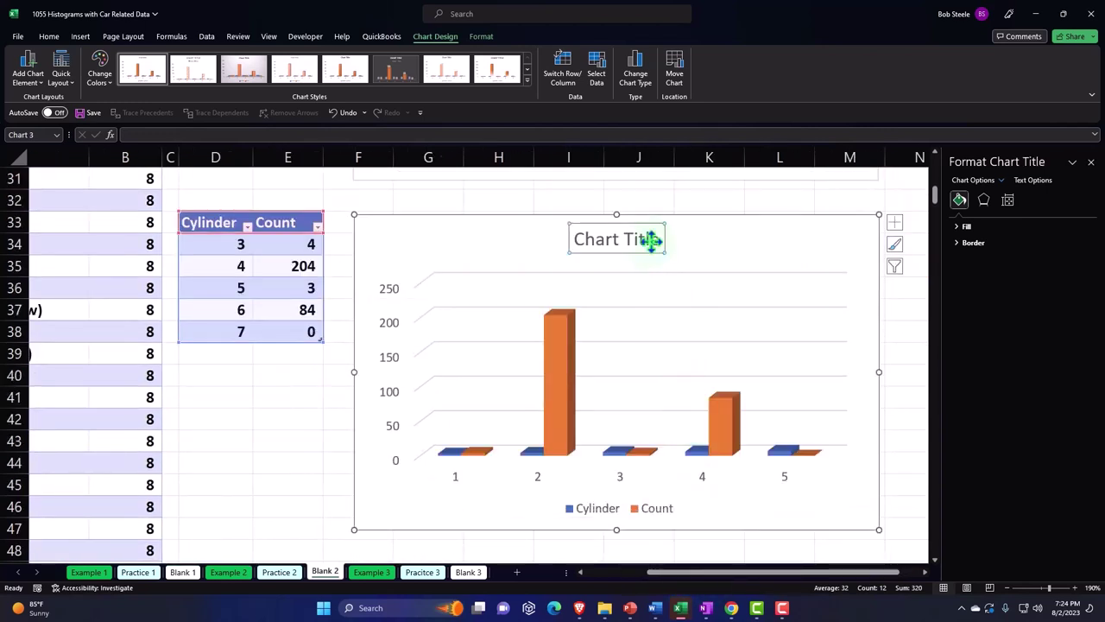
{"action": "key", "text": "Delete"}
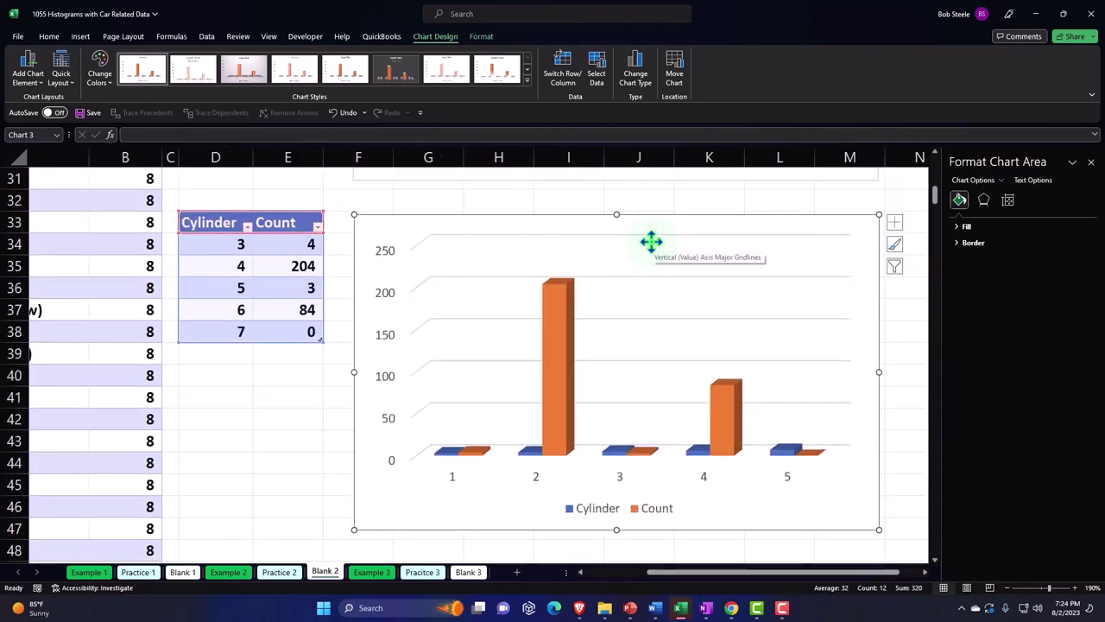
{"action": "left_click", "coordinate": [446, 455]}
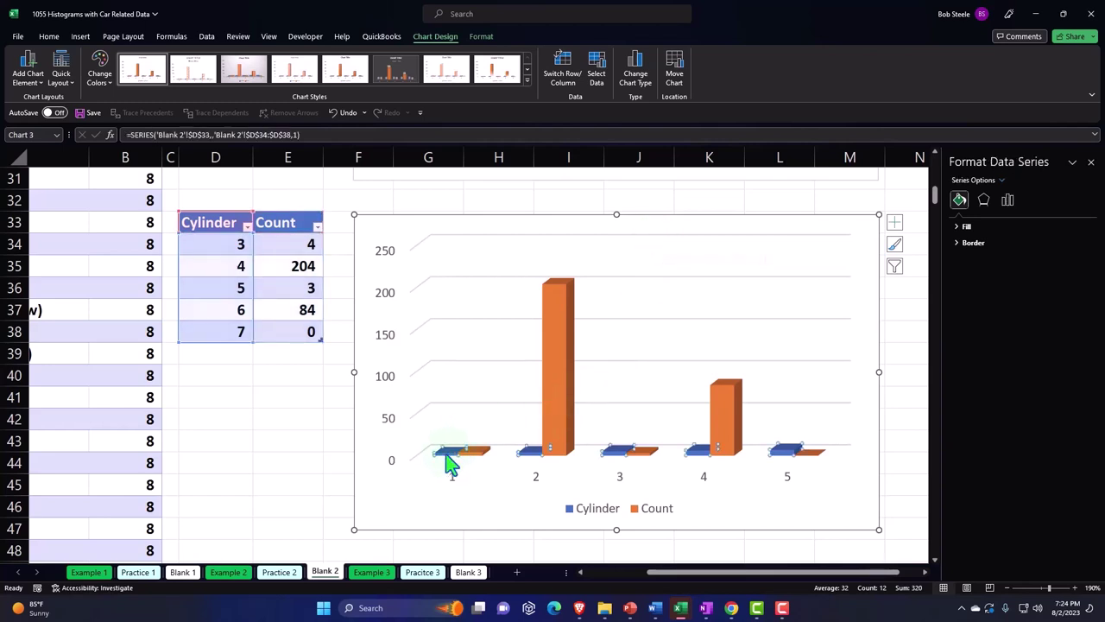
{"action": "key", "text": "Delete"}
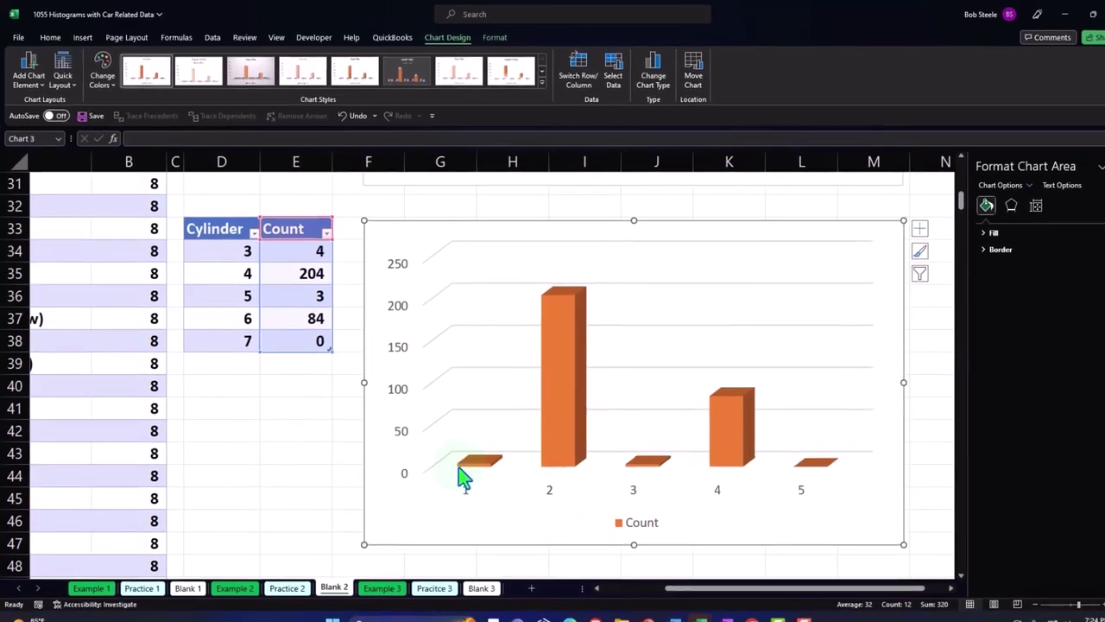
Delete the 3-D chart's legend and compare the chart with the histogram at the start of the sheet.
{"action": "left_click", "coordinate": [669, 556]}
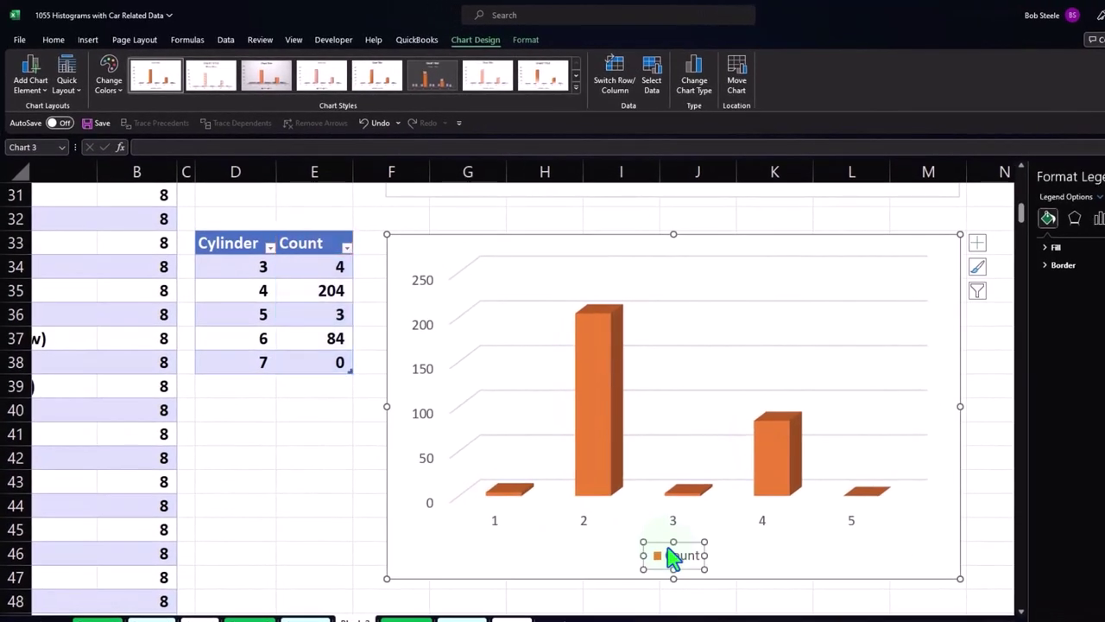
{"action": "key", "text": "Delete"}
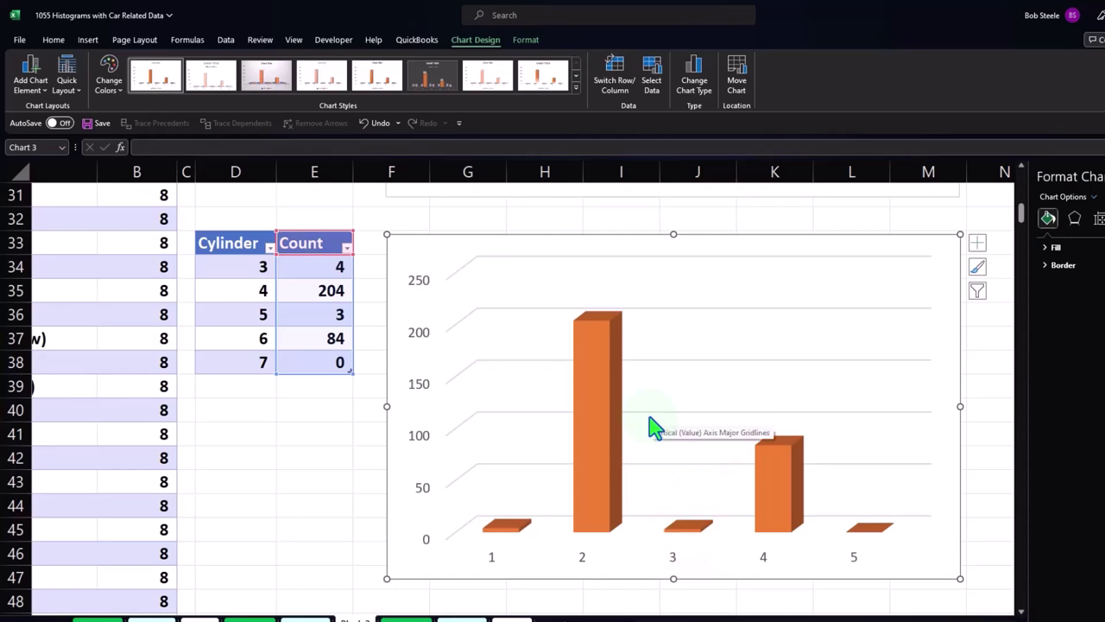
{"action": "scroll", "coordinate": [654, 427], "scroll_direction": "up", "scroll_amount": 10}
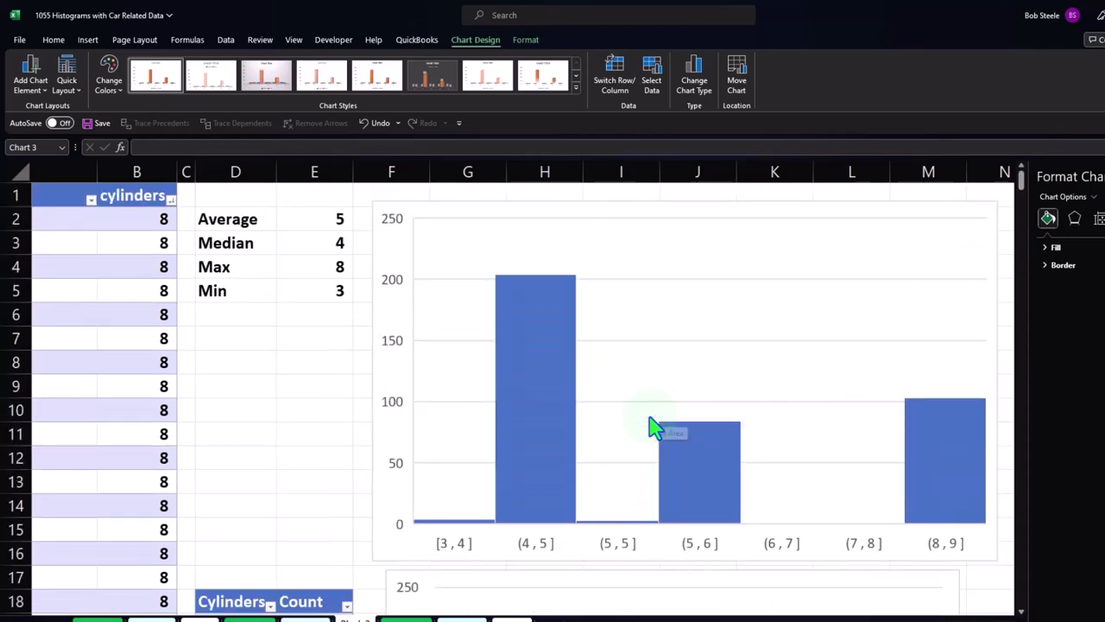
{"action": "scroll", "coordinate": [654, 427], "scroll_direction": "down", "scroll_amount": 10}
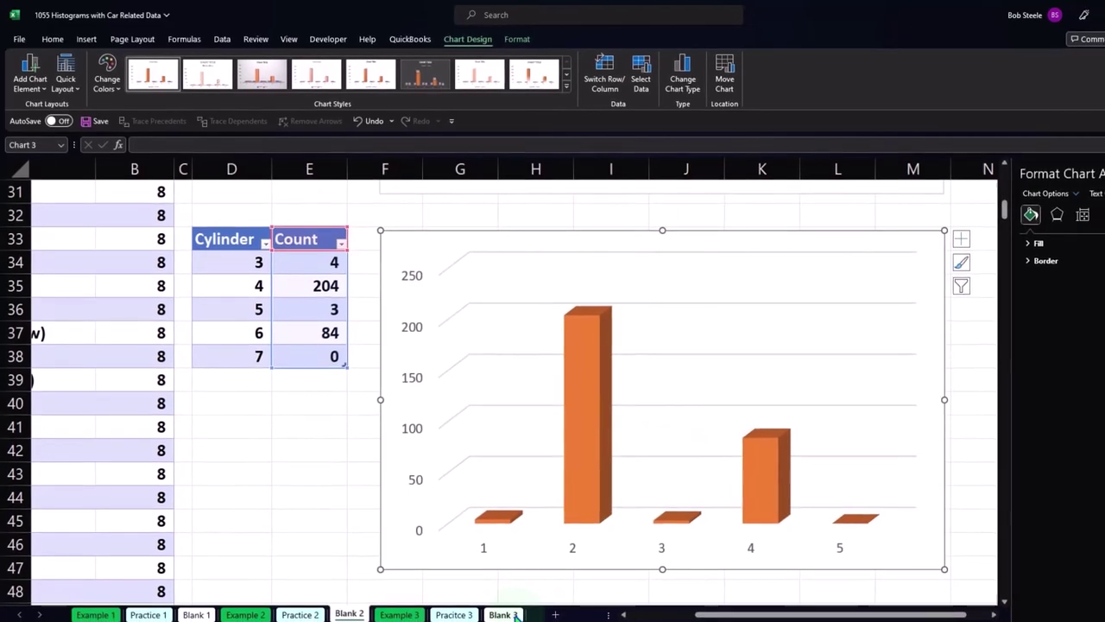
On the Blank 3 sheet, format all cells as Currency with no symbol, zero decimal places and red parenthesised negative numbers.
{"action": "left_click", "coordinate": [505, 613]}
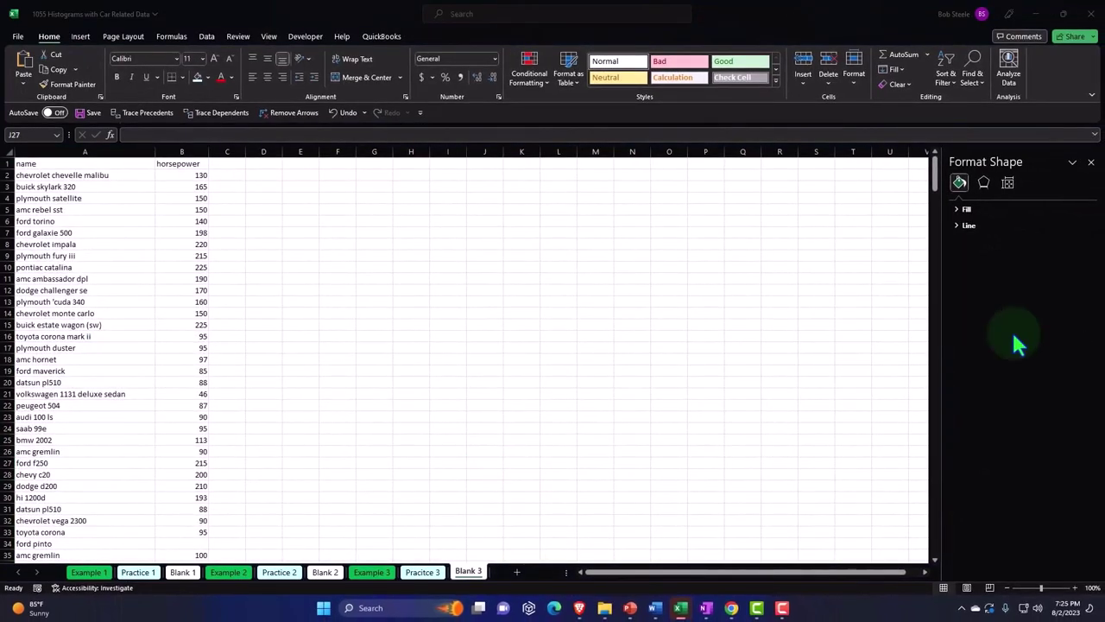
{"action": "left_click", "coordinate": [255, 323]}
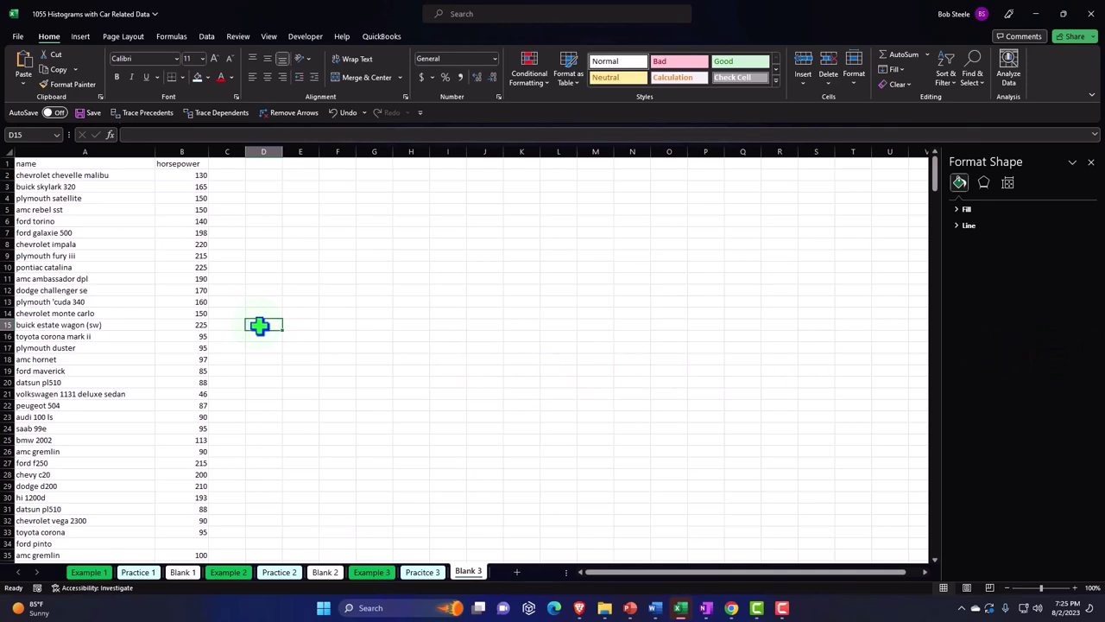
{"action": "left_click", "coordinate": [8, 155]}
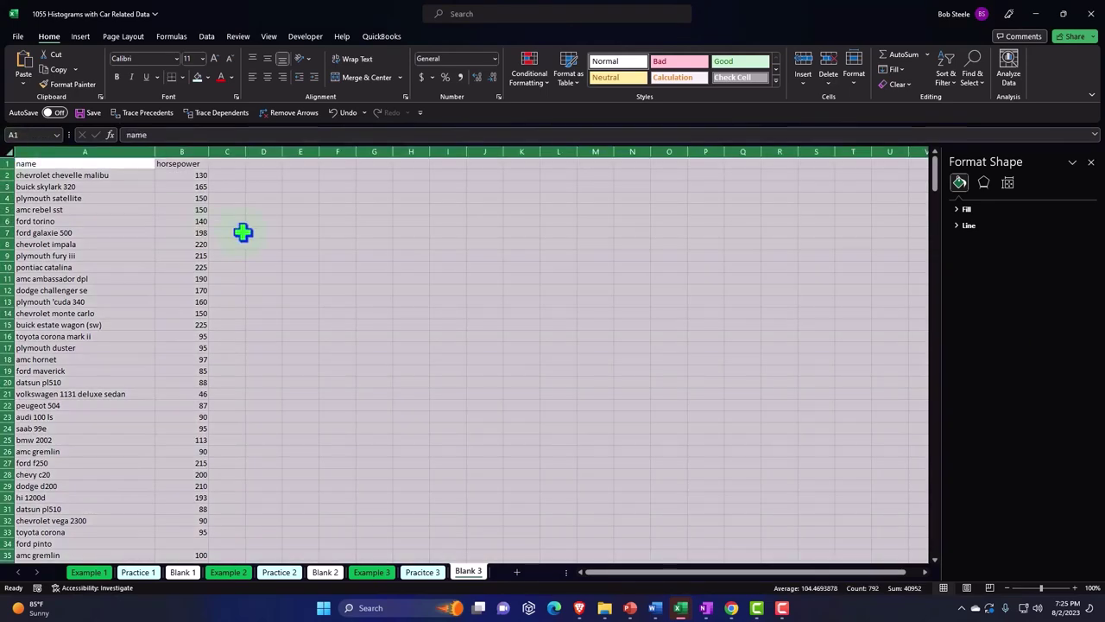
{"action": "right_click", "coordinate": [280, 233]}
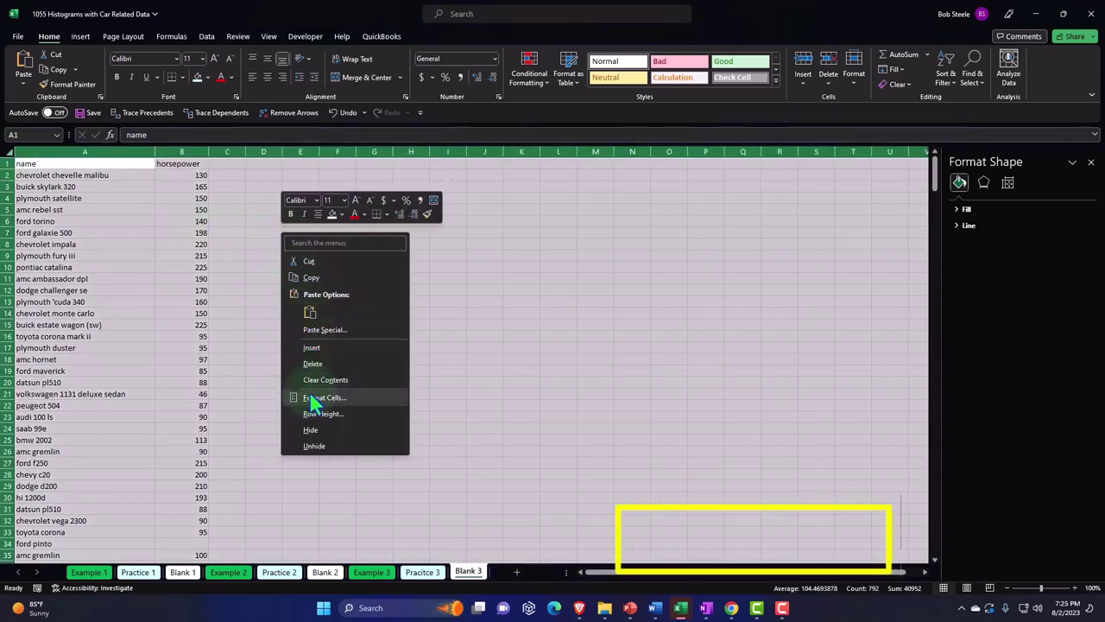
{"action": "left_click", "coordinate": [313, 399]}
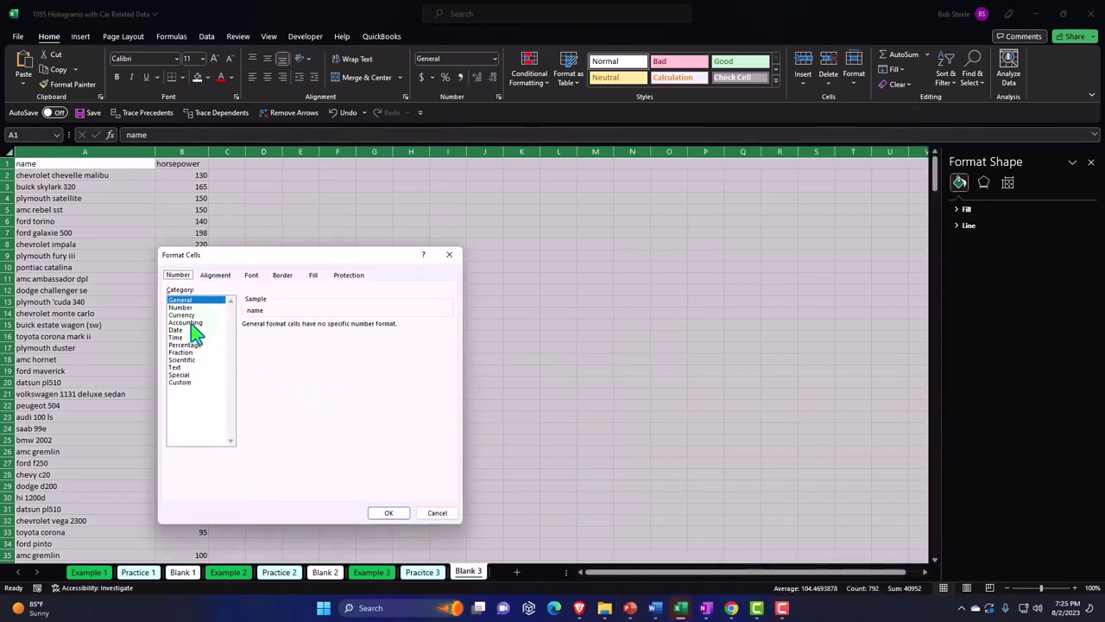
{"action": "left_click", "coordinate": [184, 315]}
{"action": "left_click", "coordinate": [269, 384]}
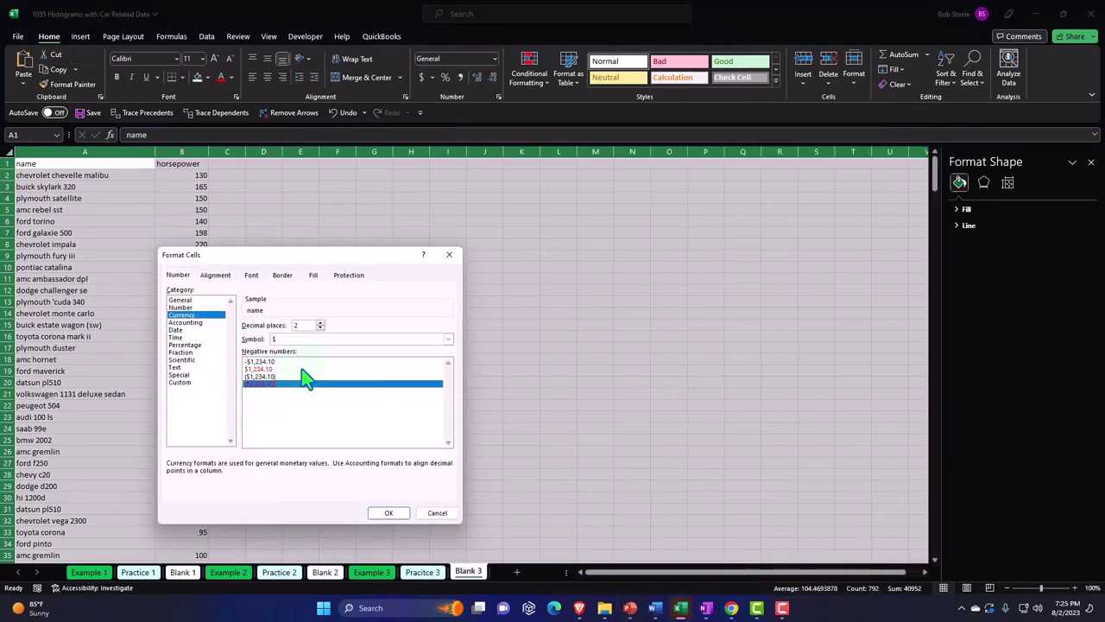
{"action": "left_click", "coordinate": [322, 342]}
{"action": "left_click", "coordinate": [321, 348]}
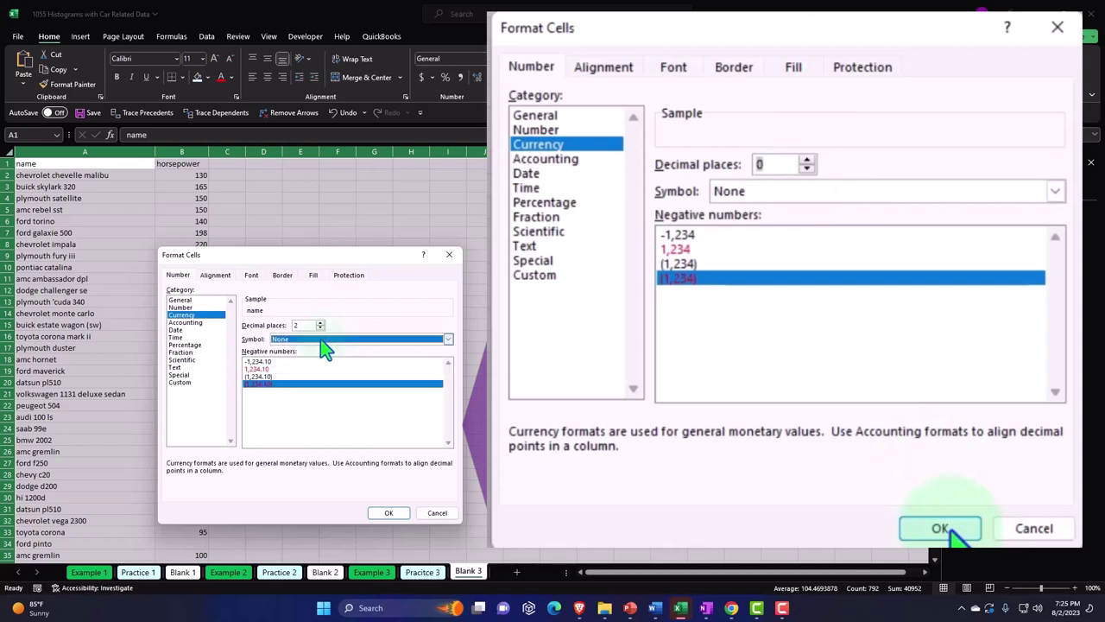
{"action": "double_click", "coordinate": [321, 329]}
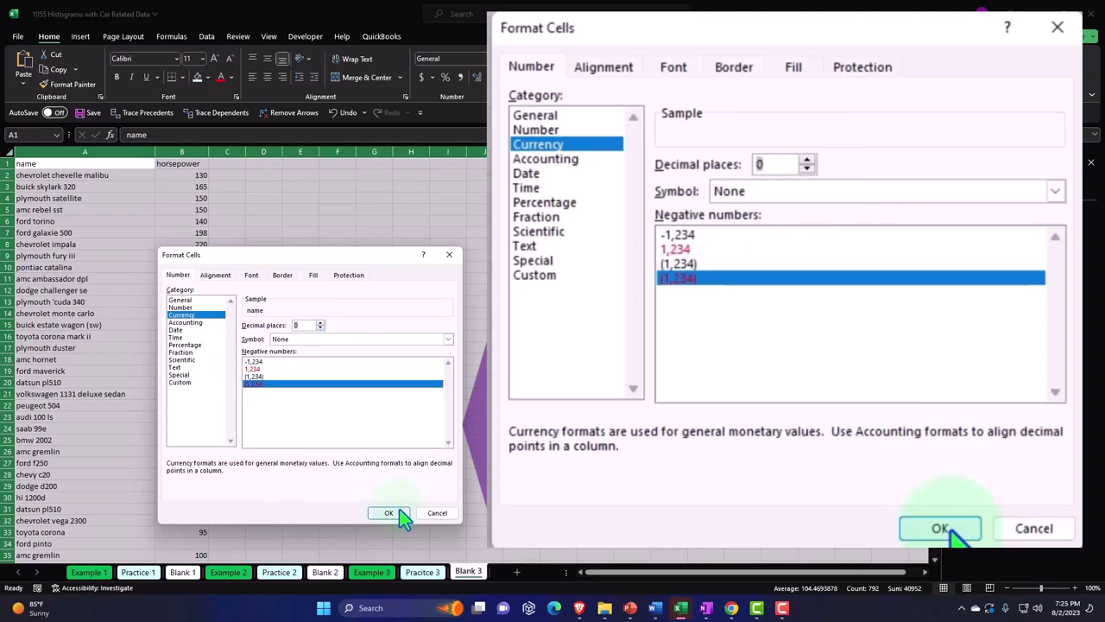
{"action": "left_click", "coordinate": [390, 513]}
{"action": "left_click", "coordinate": [321, 372]}
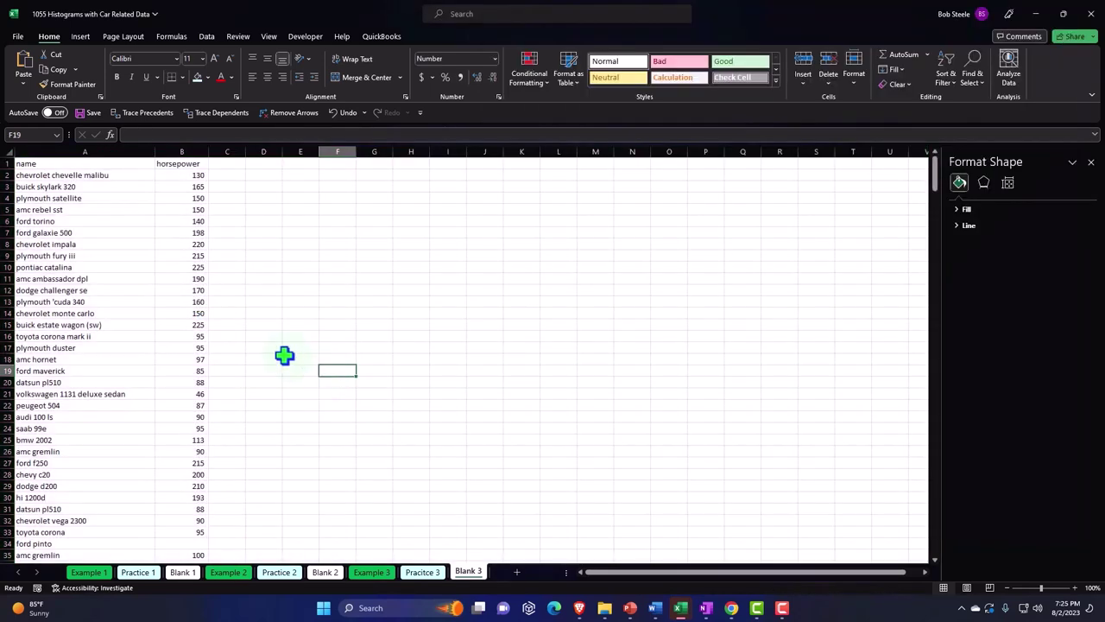
Make all cells on the sheet bold and center the name and horsepower headers in A1:B1.
{"action": "scroll", "coordinate": [284, 354], "scroll_direction": "up", "scroll_amount": 5, "text": "ctrl"}
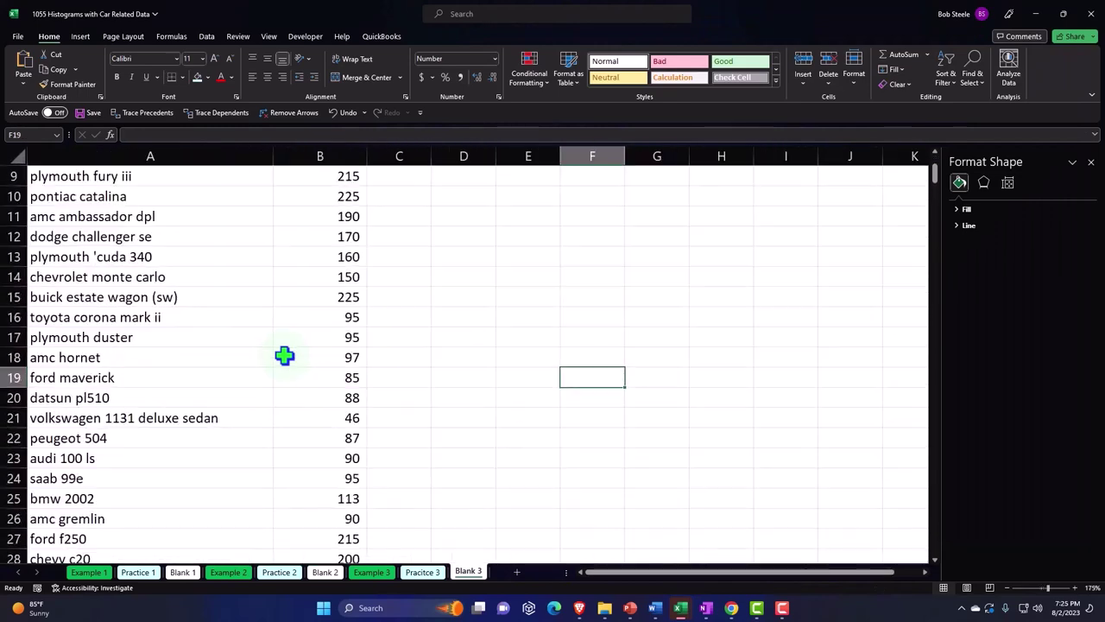
{"action": "scroll", "coordinate": [275, 370], "scroll_direction": "up", "scroll_amount": 3}
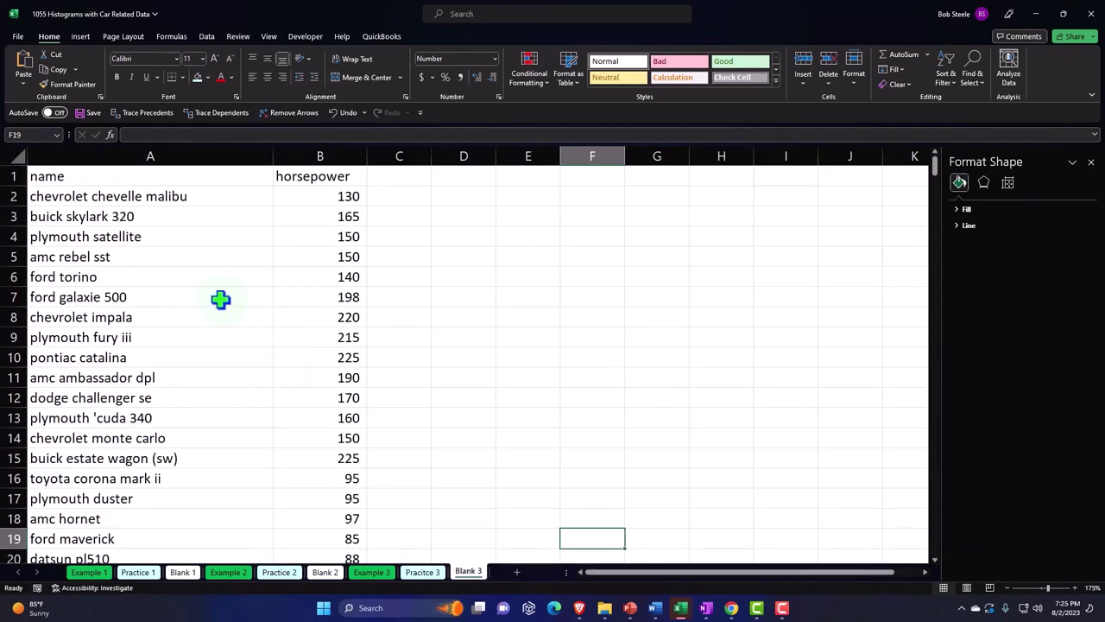
{"action": "left_click", "coordinate": [13, 157]}
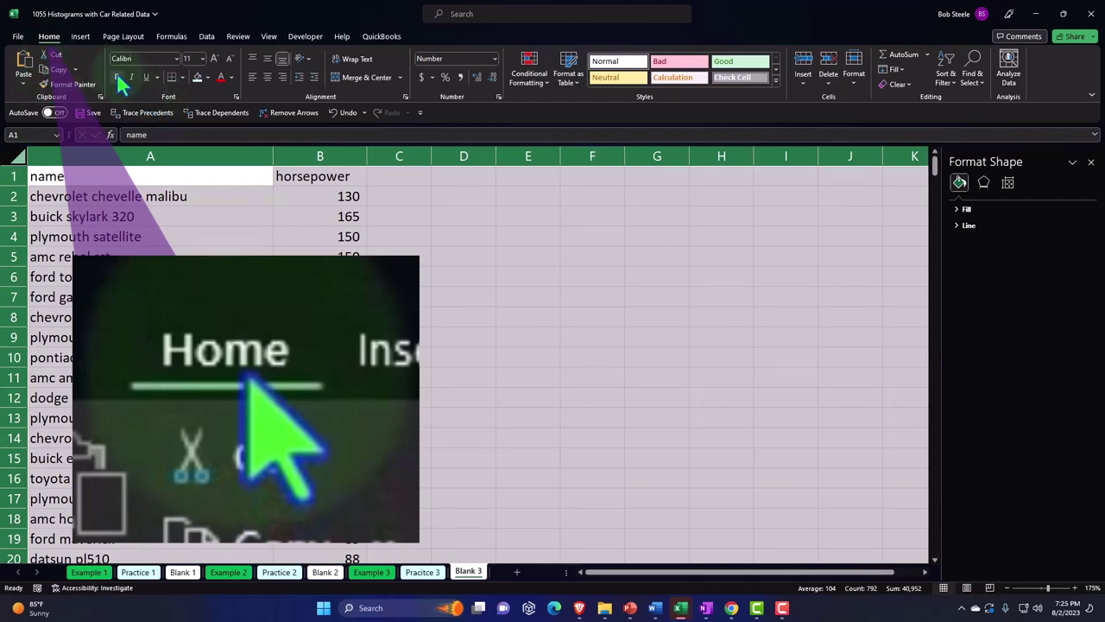
{"action": "left_click", "coordinate": [160, 273]}
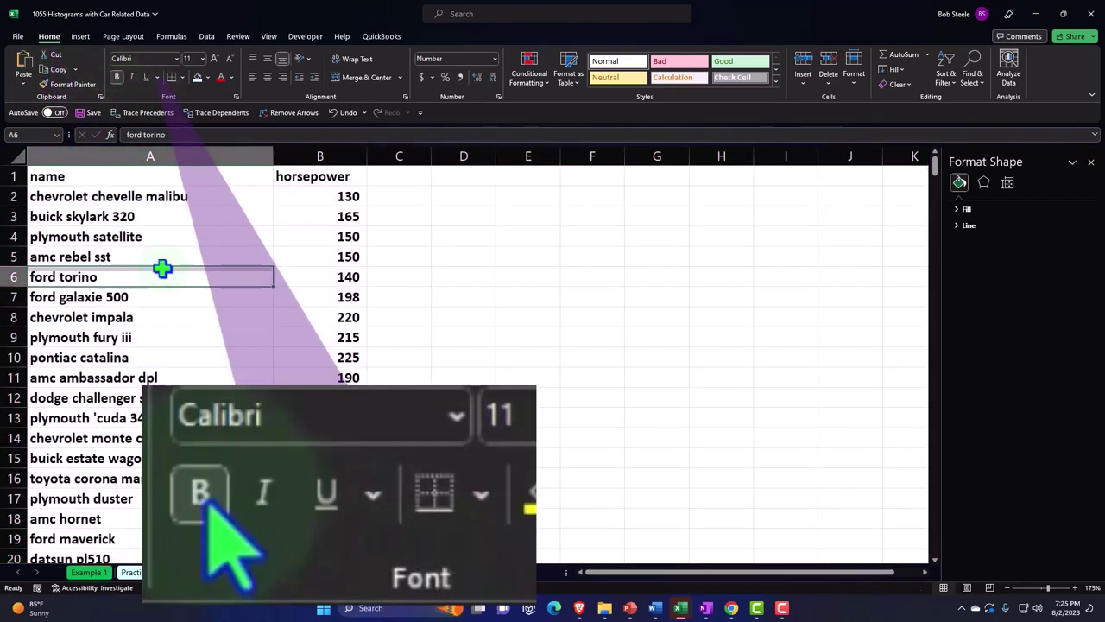
{"action": "left_click_drag", "start_coordinate": [114, 177], "coordinate": [288, 175]}
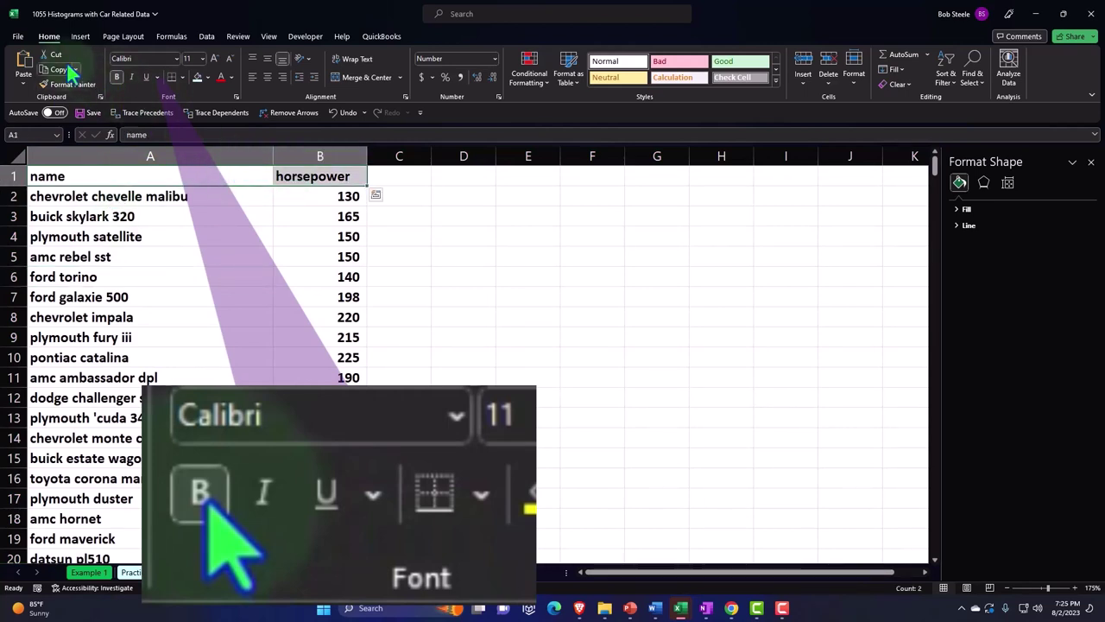
{"action": "left_click", "coordinate": [267, 77]}
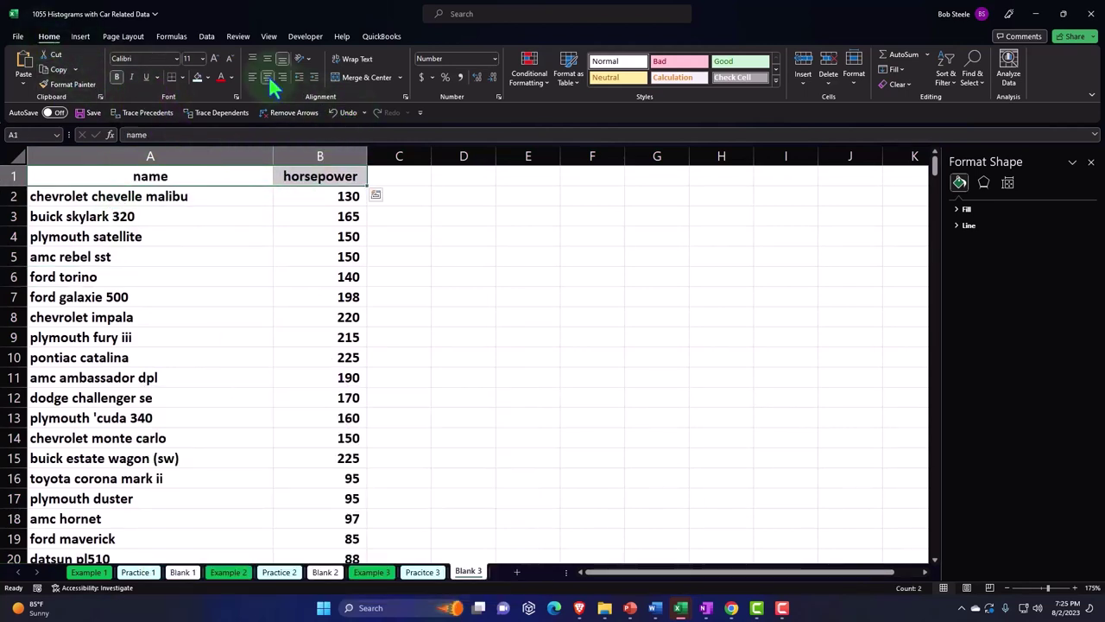
Convert the name and horsepower data A1:B399 into a table with headers and apply the orange table style.
{"action": "left_click", "coordinate": [104, 277]}
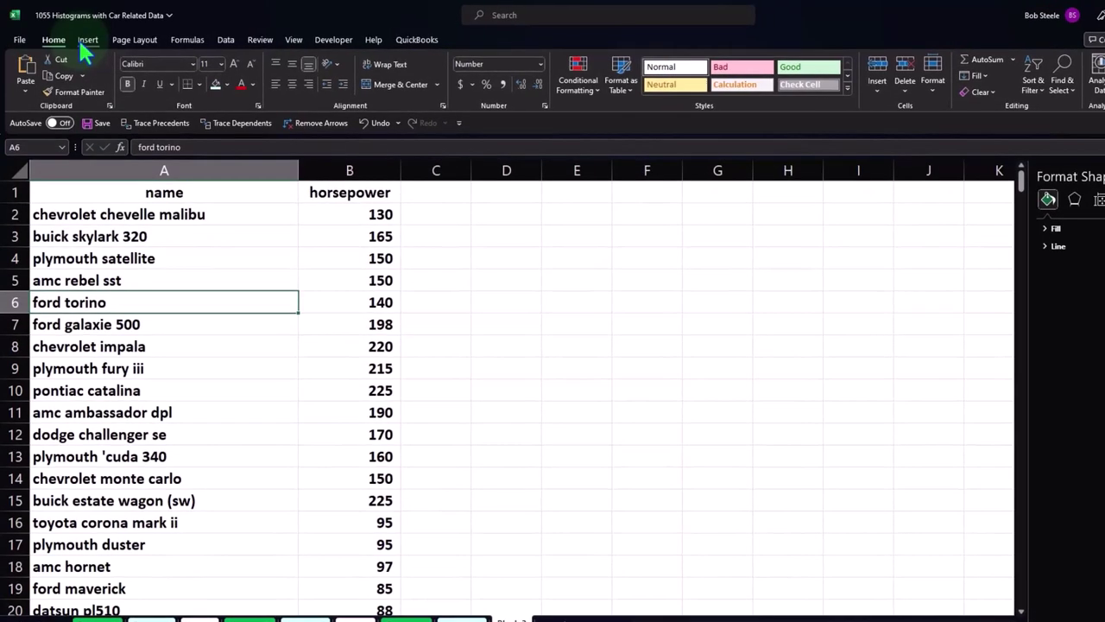
{"action": "left_click", "coordinate": [87, 40]}
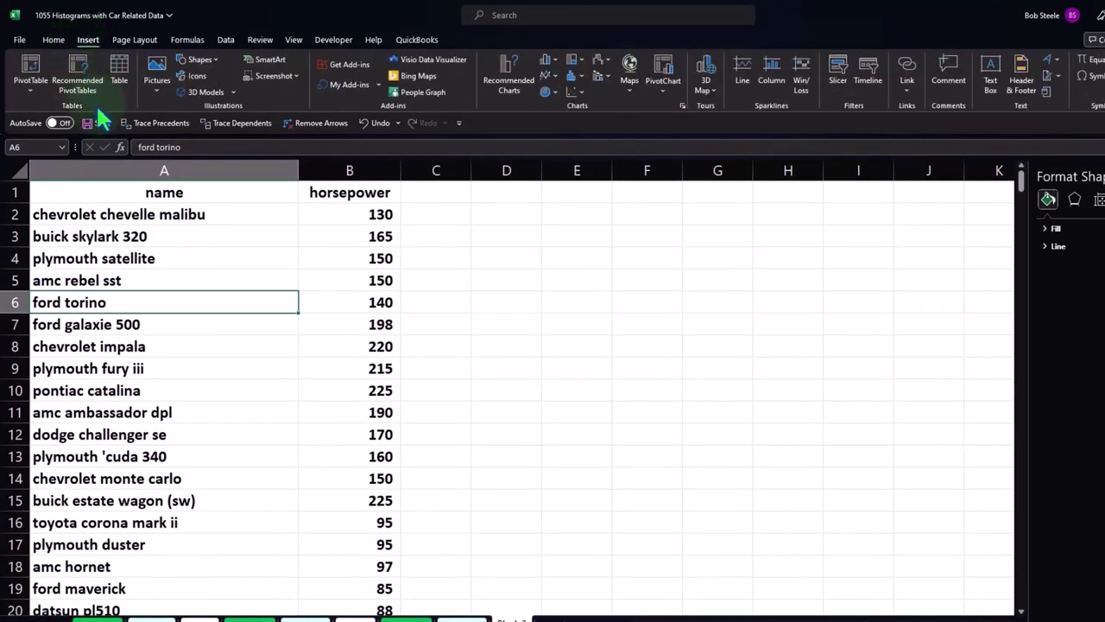
{"action": "left_click", "coordinate": [116, 74]}
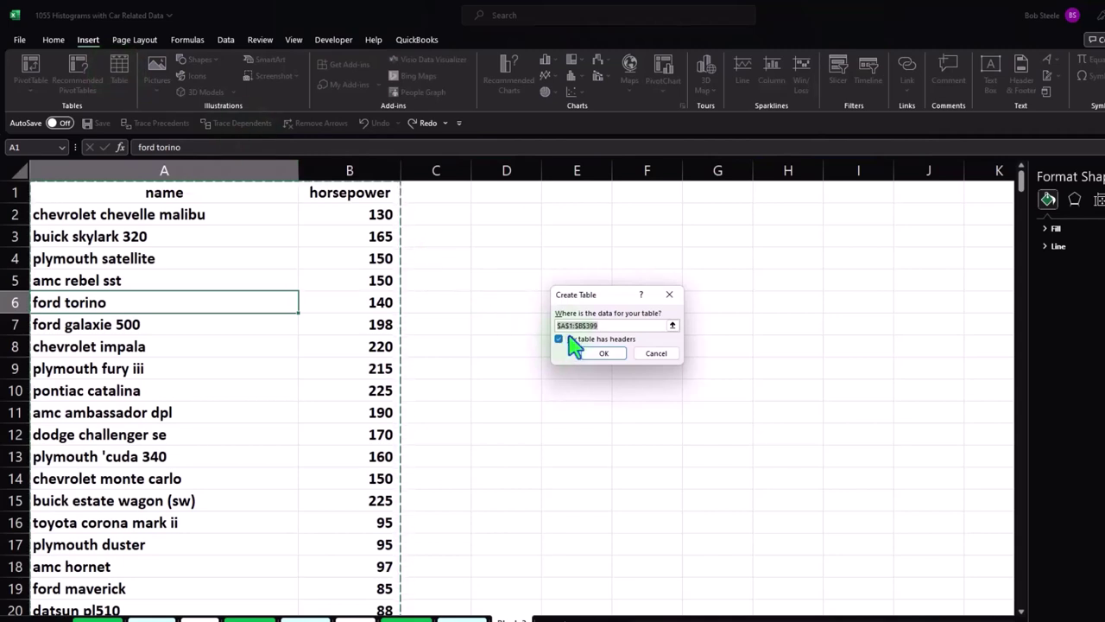
{"action": "left_click", "coordinate": [608, 359]}
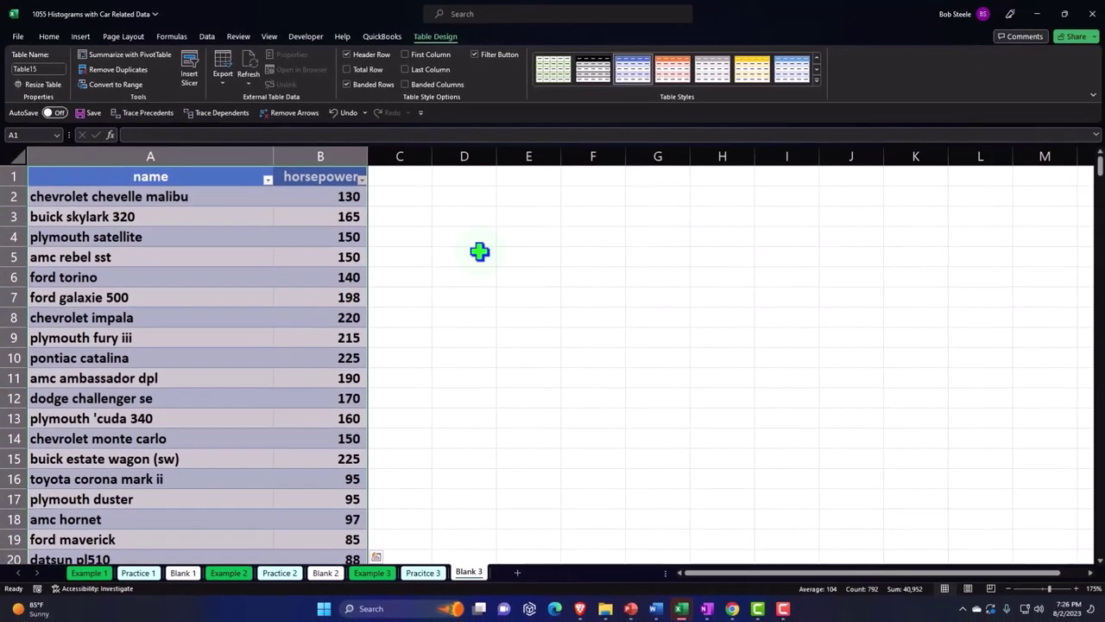
{"action": "left_click", "coordinate": [315, 262]}
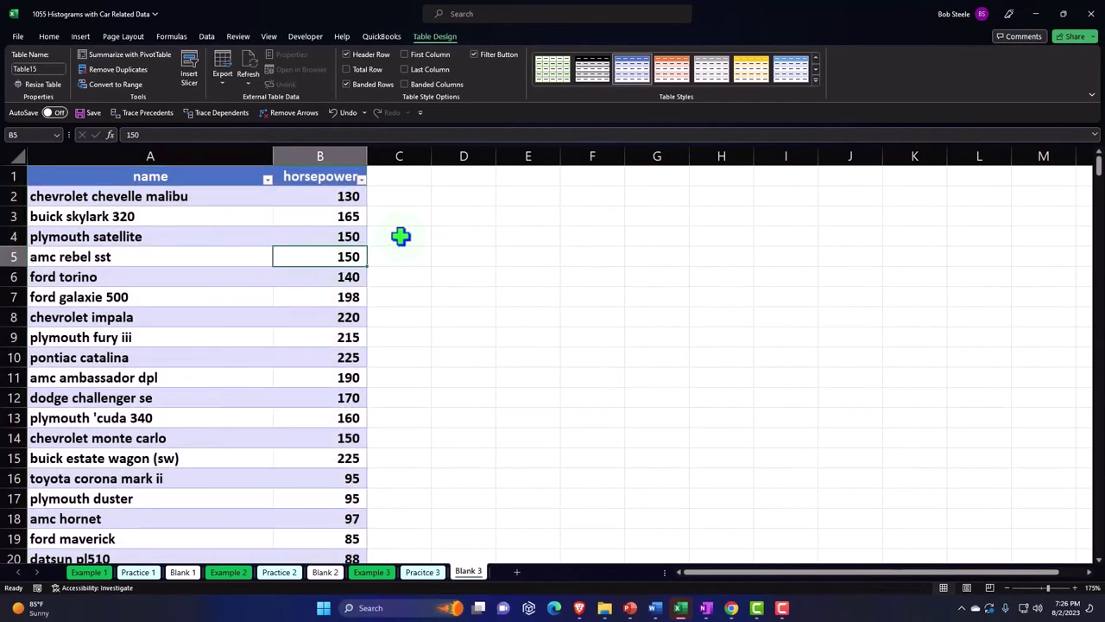
{"action": "left_click", "coordinate": [674, 83]}
Sort the table by horsepower from smallest to largest, and re-sort it from largest to smallest.
{"action": "left_click", "coordinate": [362, 179]}
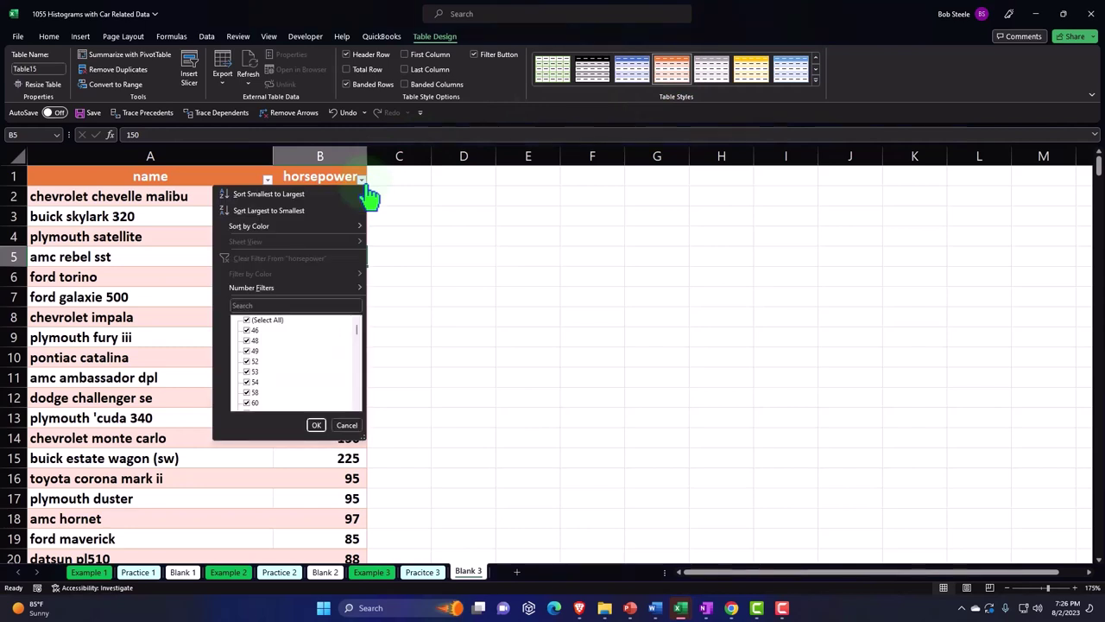
{"action": "left_click", "coordinate": [342, 193]}
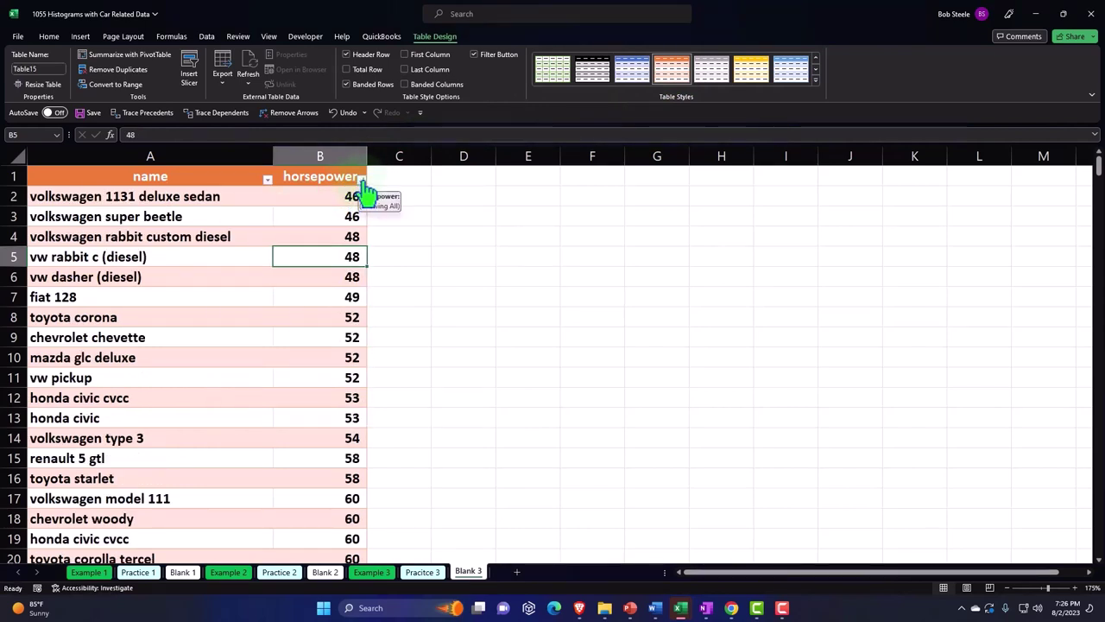
{"action": "left_click", "coordinate": [362, 178]}
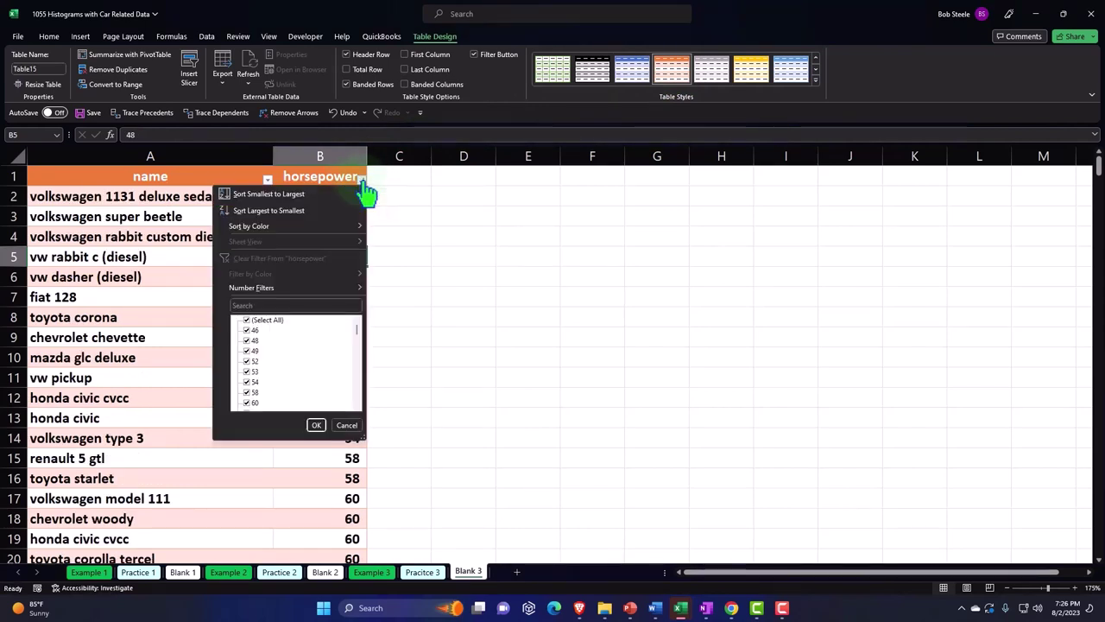
{"action": "left_click", "coordinate": [325, 210]}
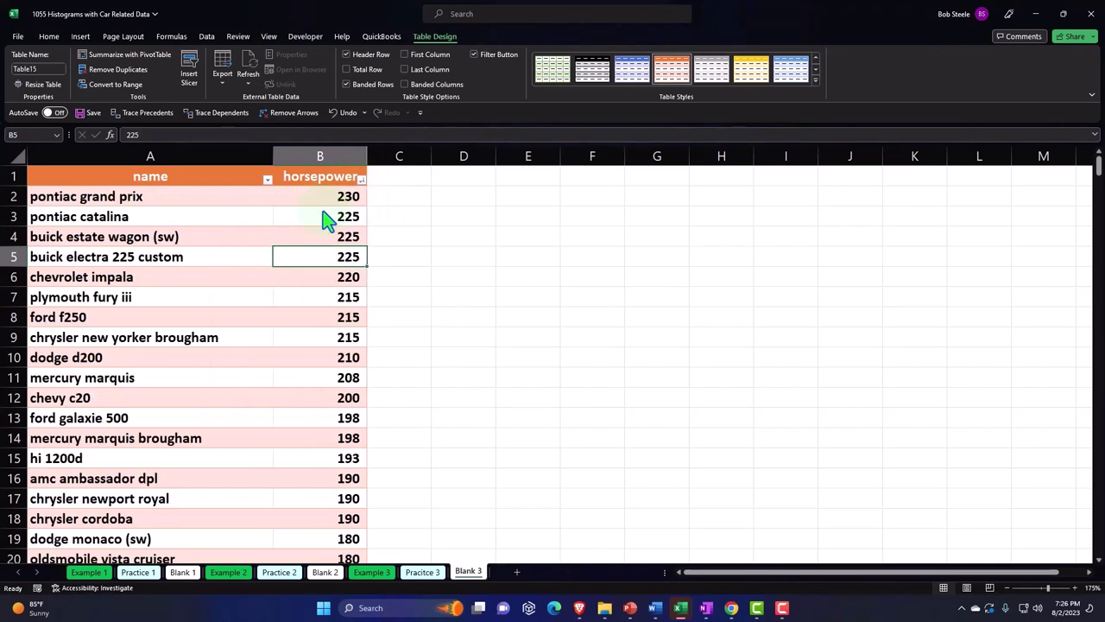
Narrow column C to a thin spacer and add an Average label in D2 with the AVERAGE of the horsepower column in E2.
{"action": "left_click", "coordinate": [378, 239]}
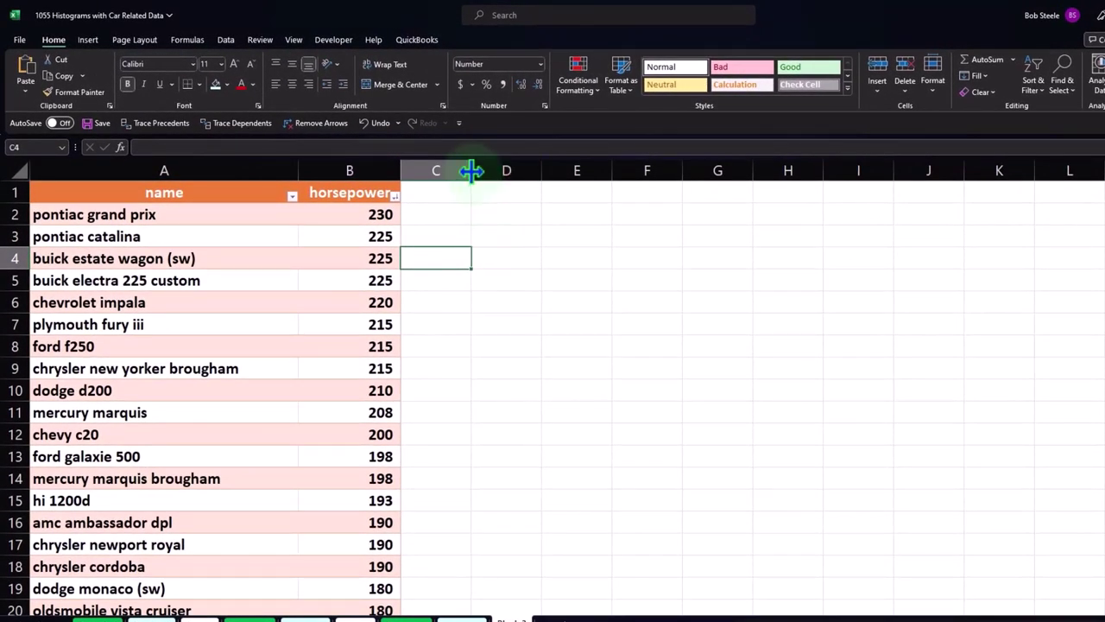
{"action": "left_click_drag", "start_coordinate": [471, 171], "coordinate": [413, 177]}
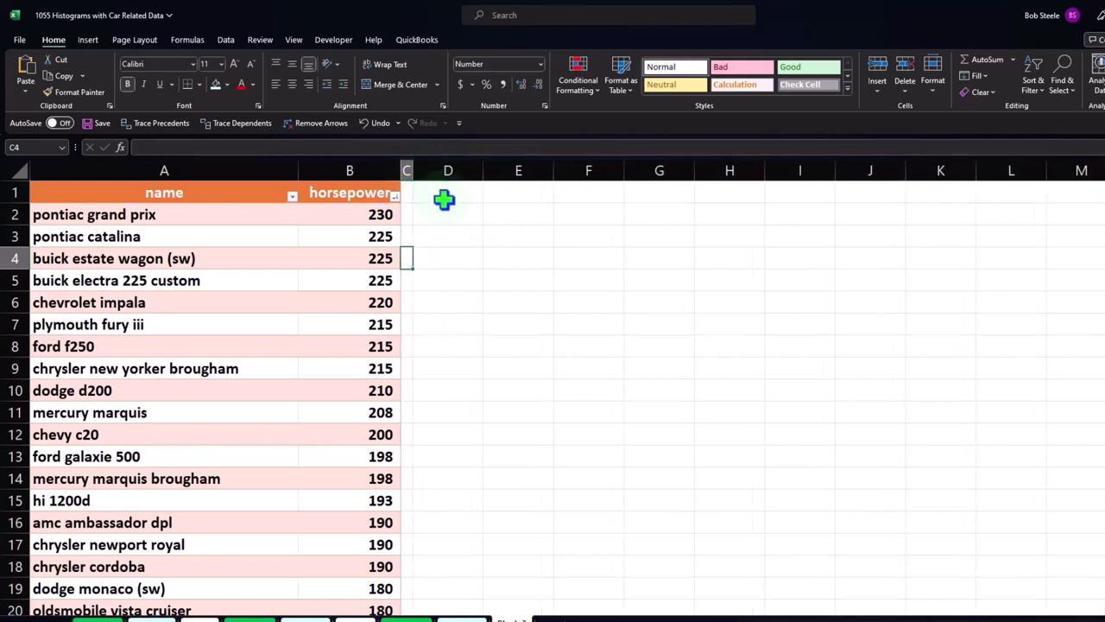
{"action": "left_click", "coordinate": [456, 216]}
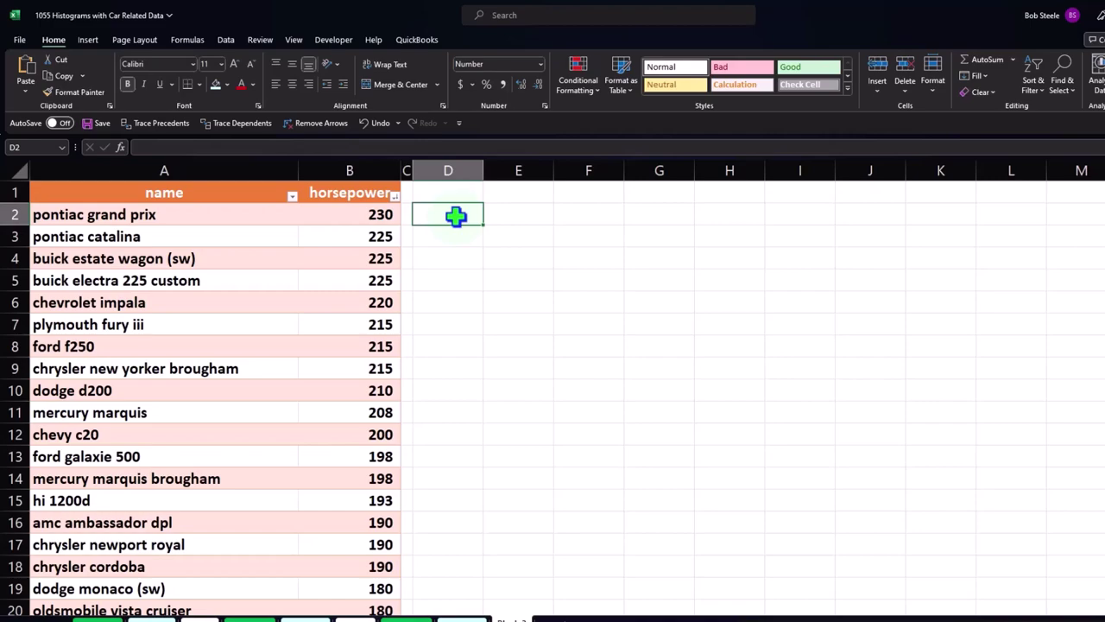
{"action": "type", "text": "Av"}
{"action": "type", "text": "erage"}
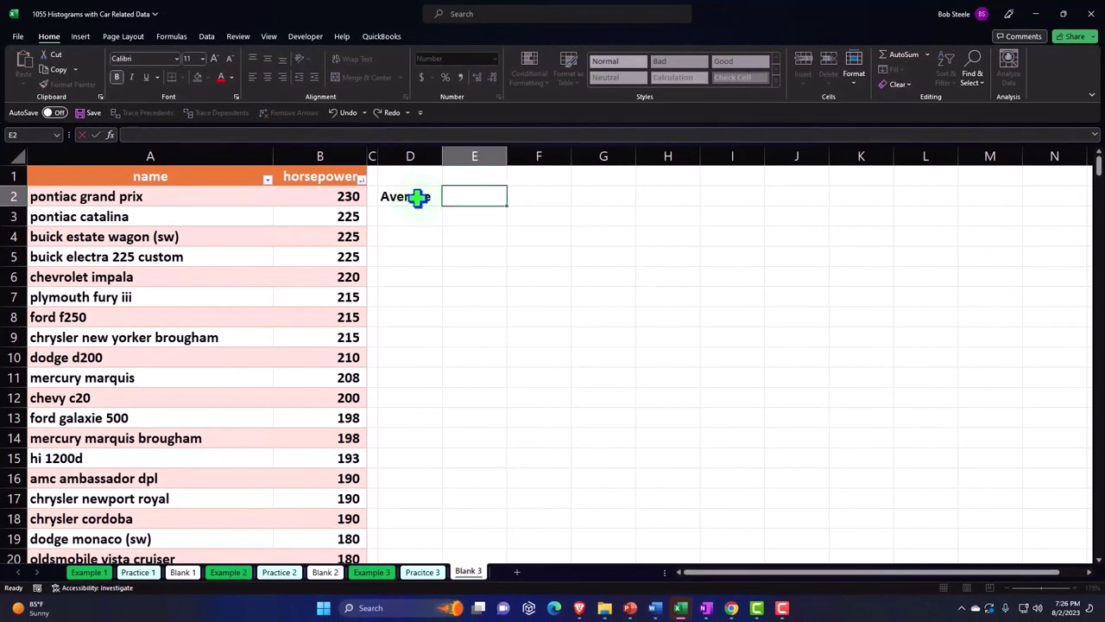
{"action": "key", "text": "Escape"}
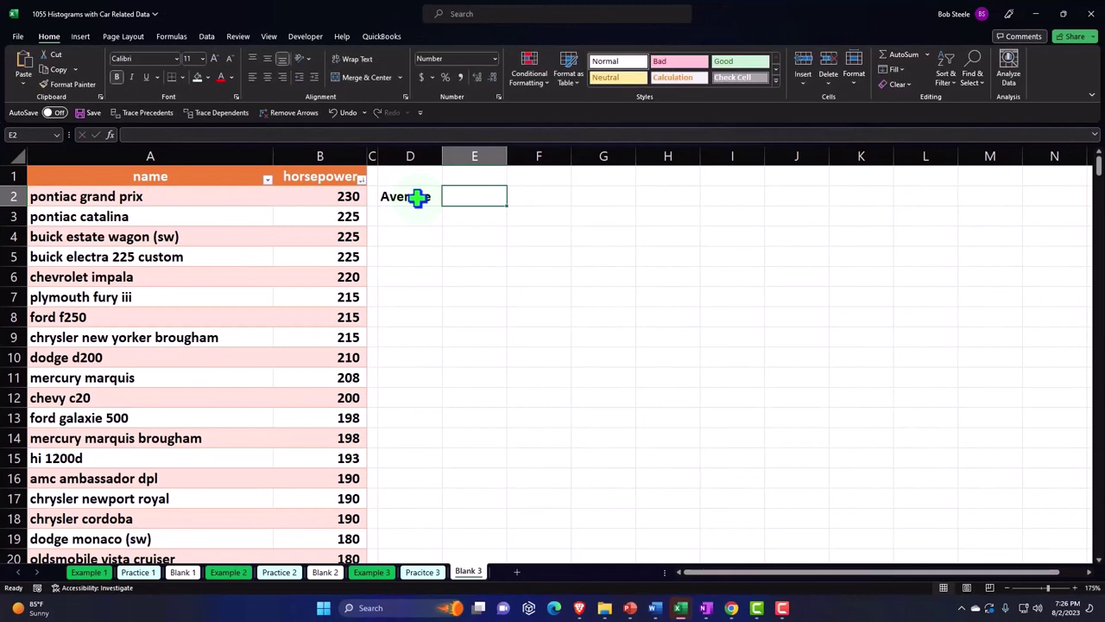
{"action": "type", "text": "=average"}
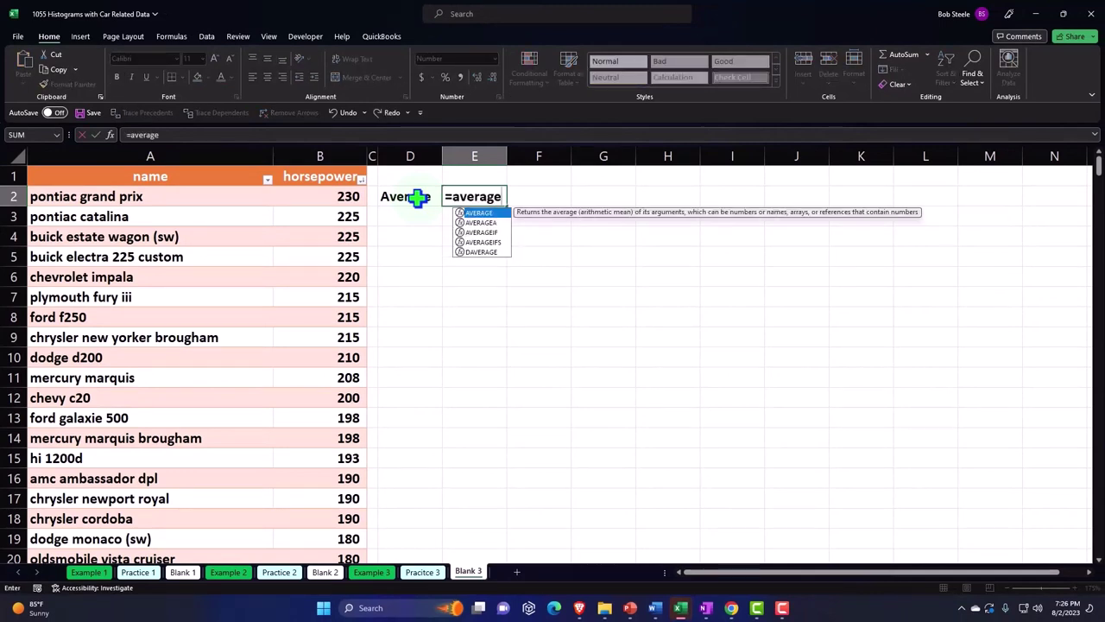
{"action": "double_click", "coordinate": [477, 214]}
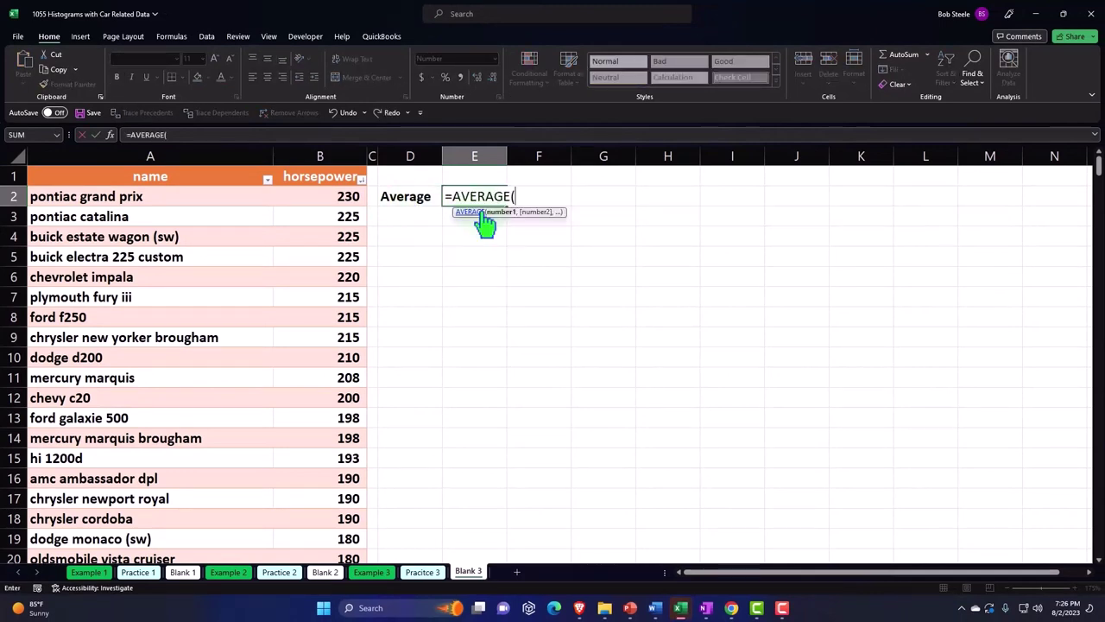
{"action": "left_click", "coordinate": [341, 162]}
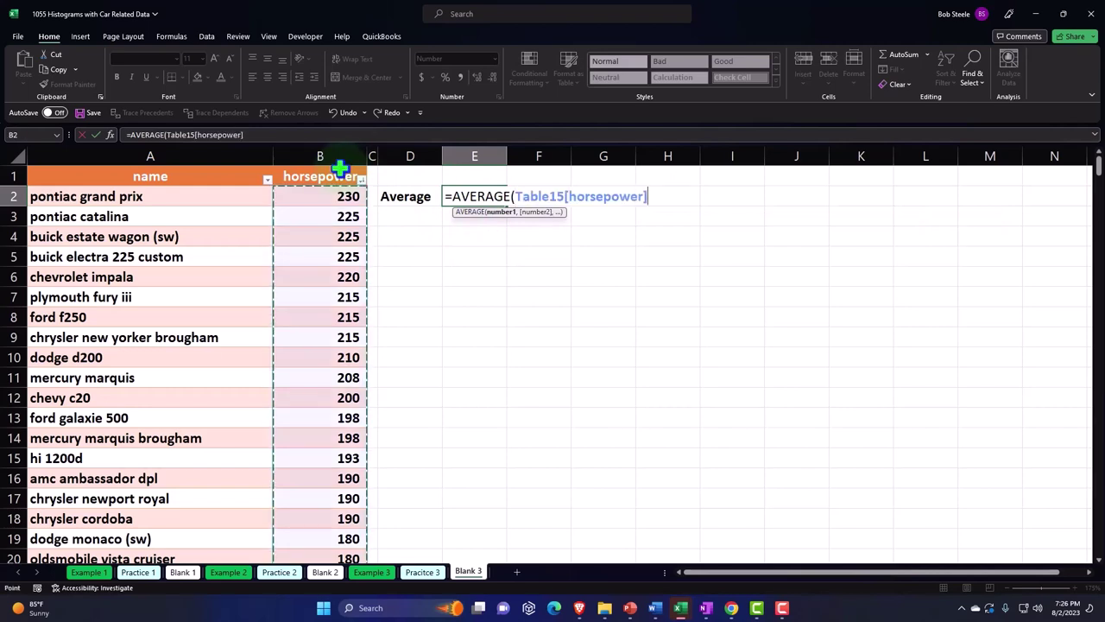
{"action": "key", "text": "Return"}
Add a Median label in D3 with the MEDIAN of the table's horsepower column in E3.
{"action": "type", "text": "Median"}
{"action": "key", "text": "Tab"}
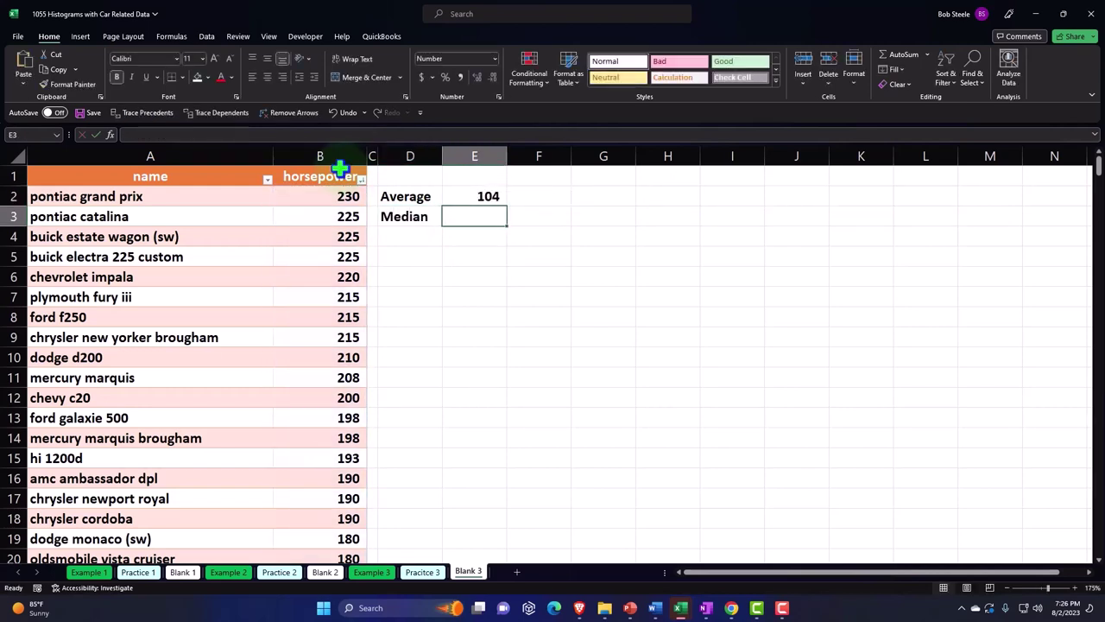
{"action": "type", "text": "=me"}
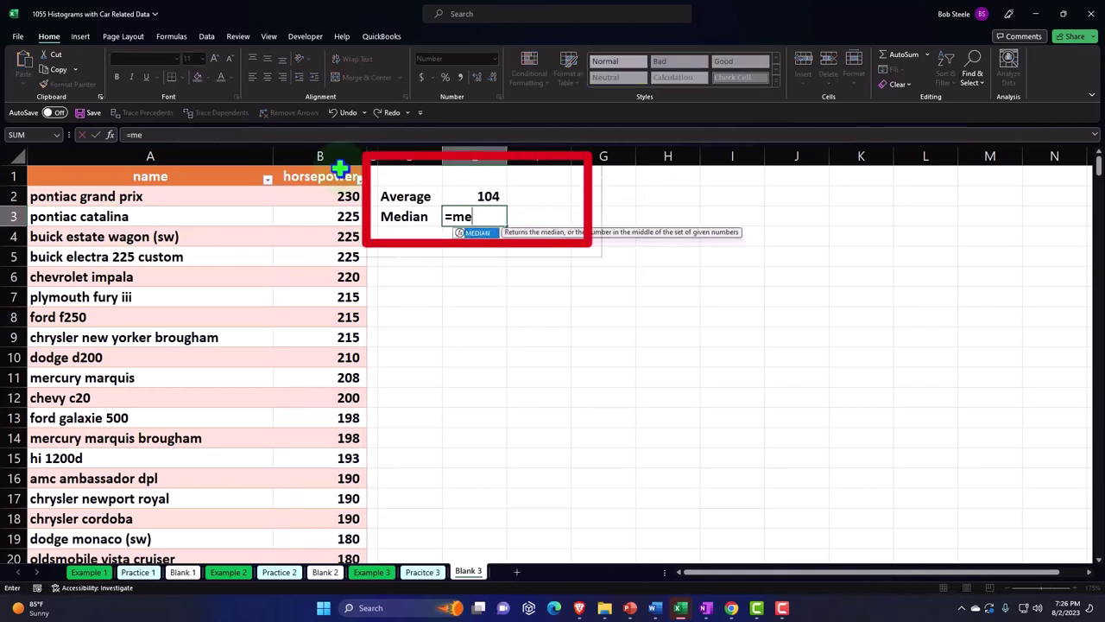
{"action": "key", "text": "Tab"}
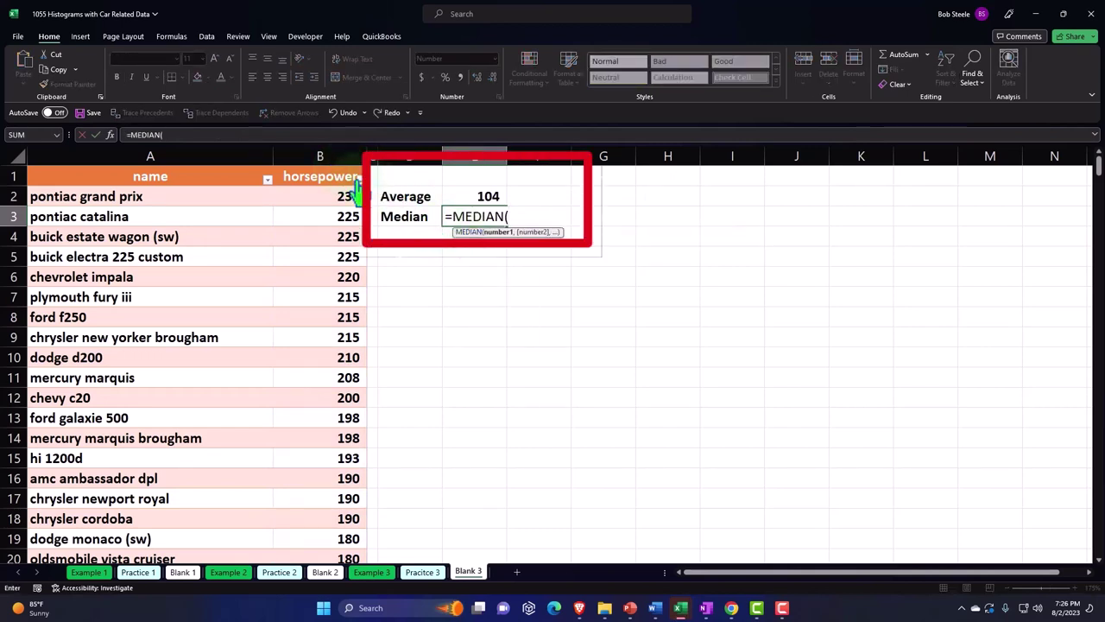
{"action": "left_click", "coordinate": [334, 160]}
{"action": "key", "text": "Return"}
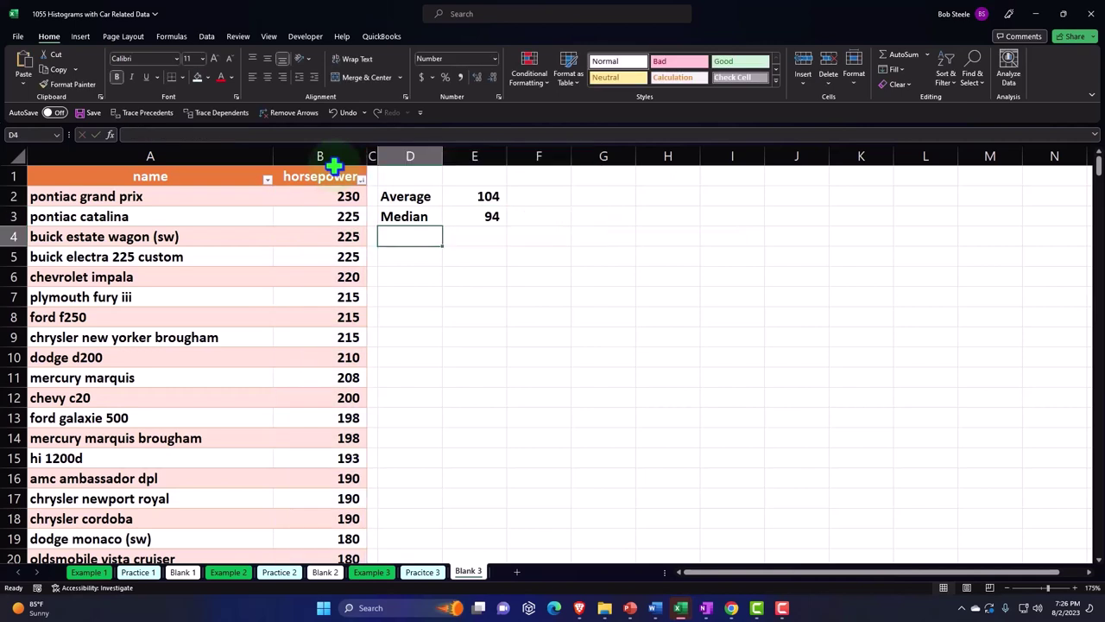
Add a Max label in D4 with the MAX of the table's horsepower column in E4.
{"action": "type", "text": "Max"}
{"action": "key", "text": "Tab"}
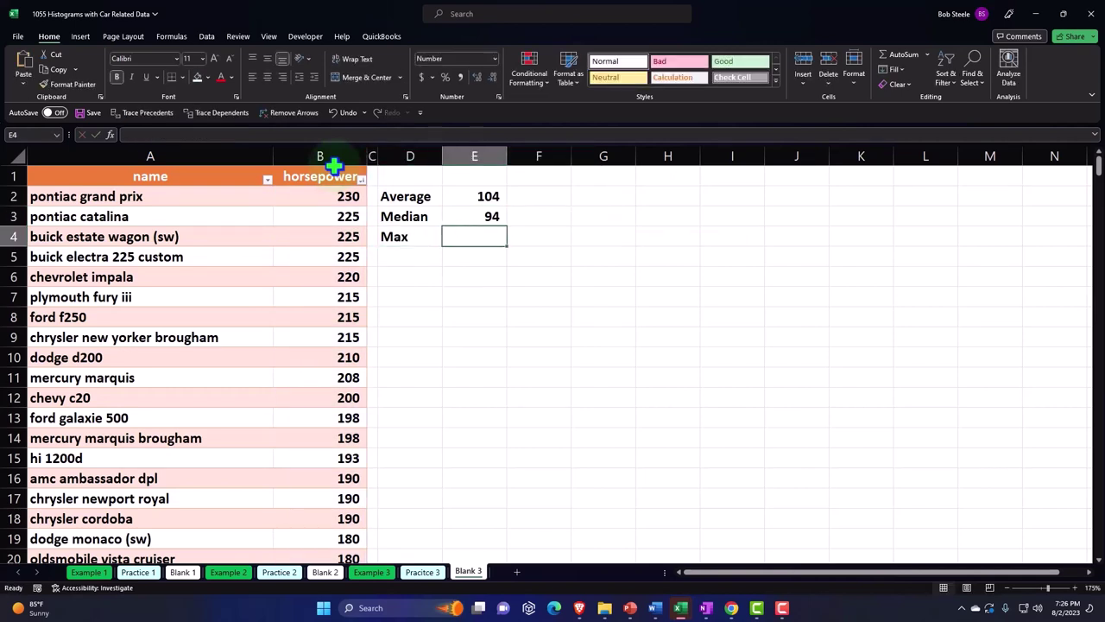
{"action": "type", "text": "=max"}
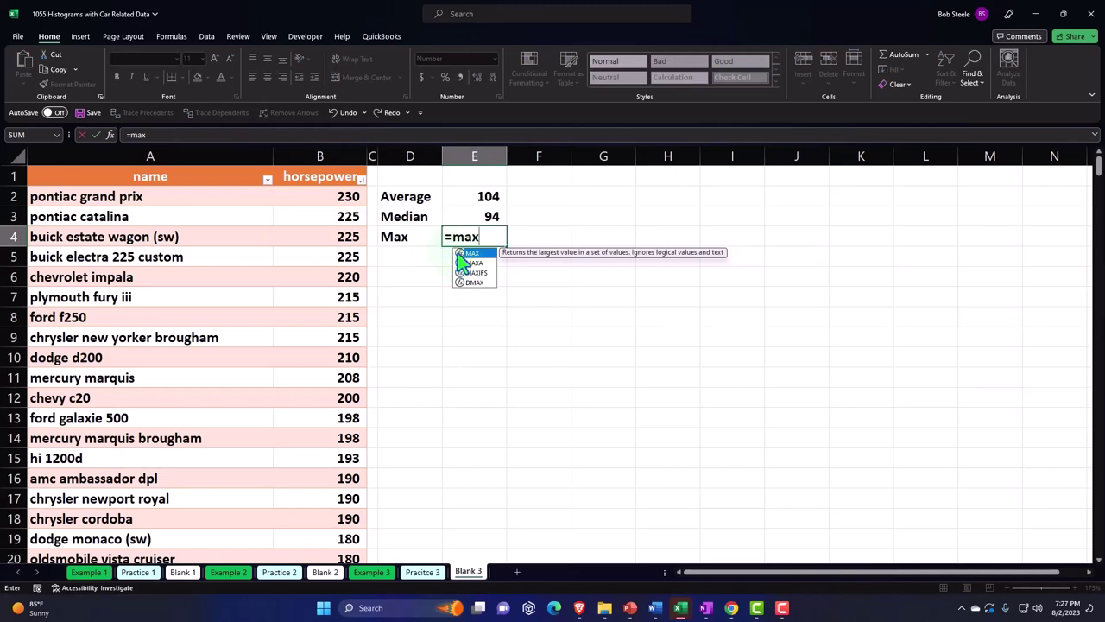
{"action": "double_click", "coordinate": [458, 253]}
{"action": "left_click", "coordinate": [336, 170]}
{"action": "key", "text": "Return"}
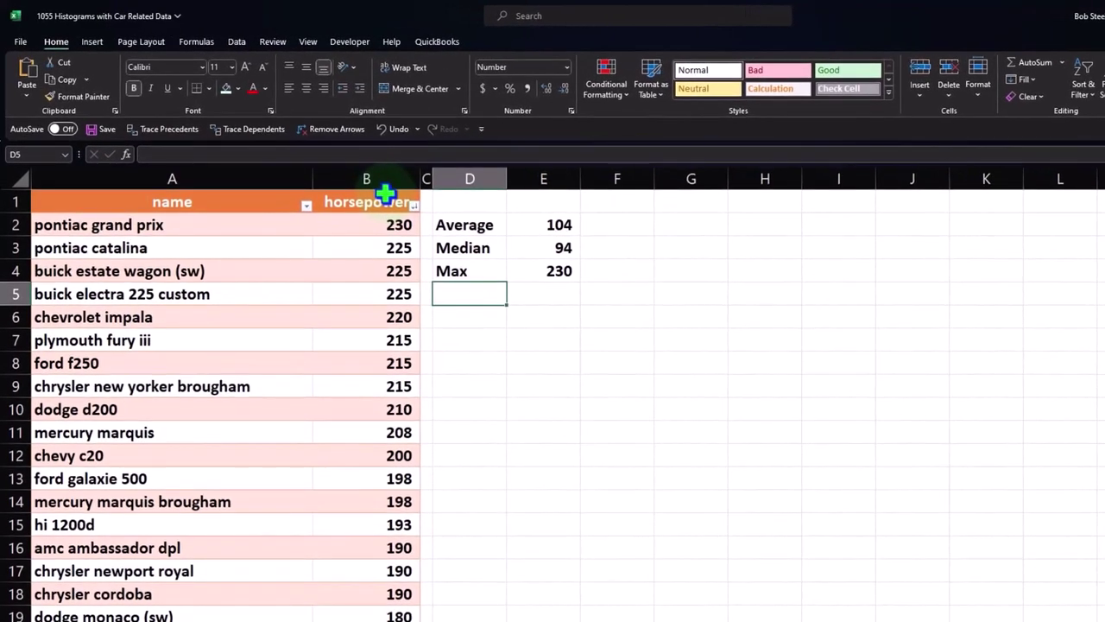
Add a Min label in D5 with the MIN of the table's horsepower column in E5.
{"action": "type", "text": "Min"}
{"action": "key", "text": "Tab"}
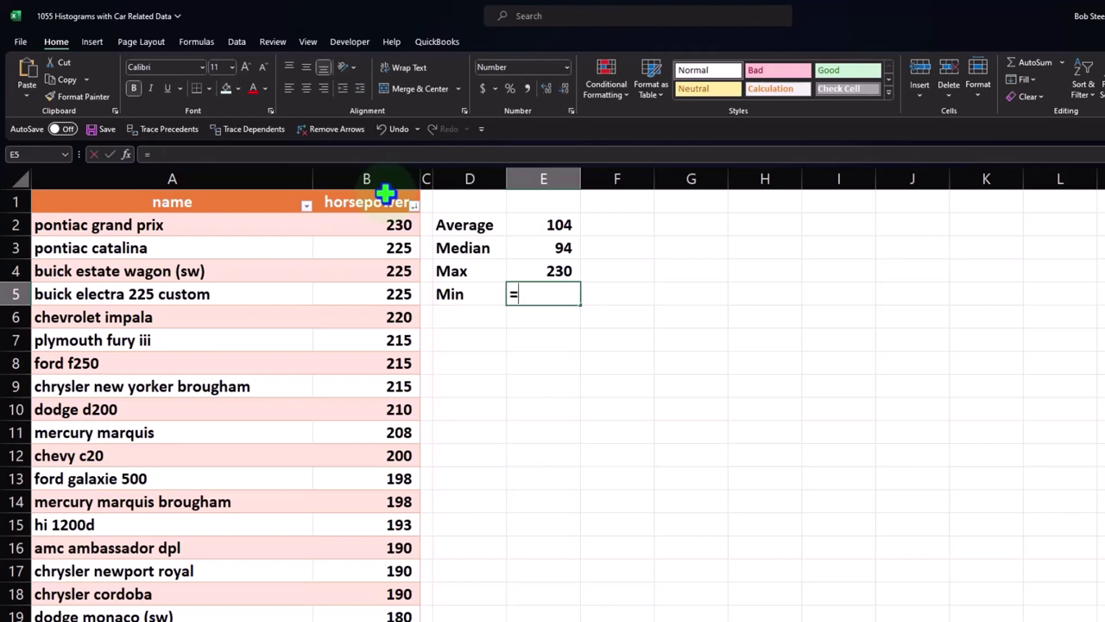
{"action": "type", "text": "=min"}
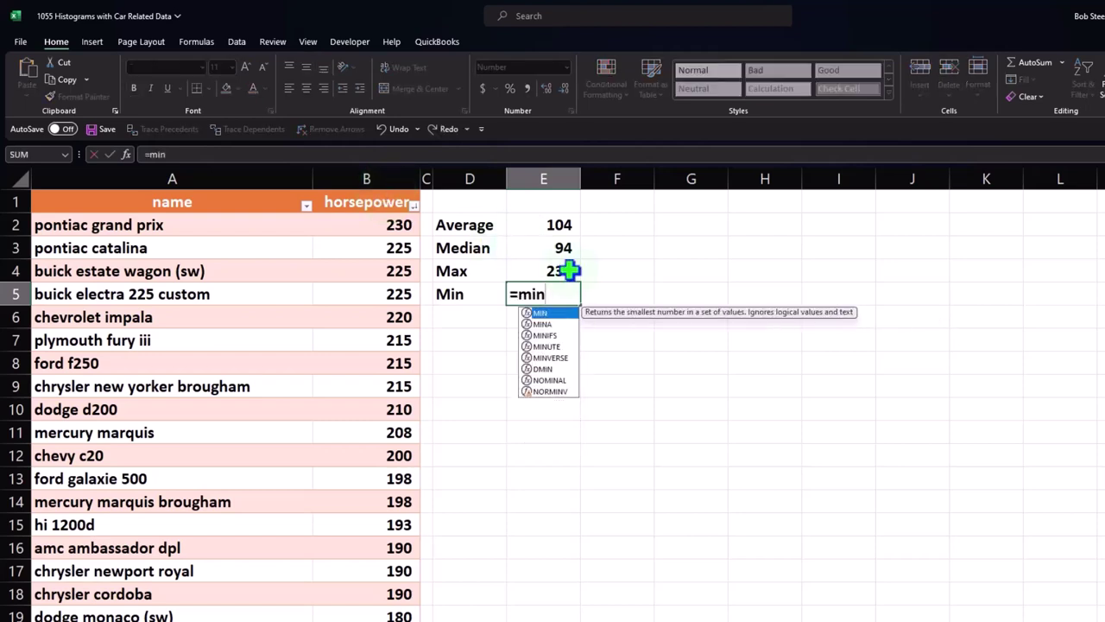
{"action": "double_click", "coordinate": [542, 312]}
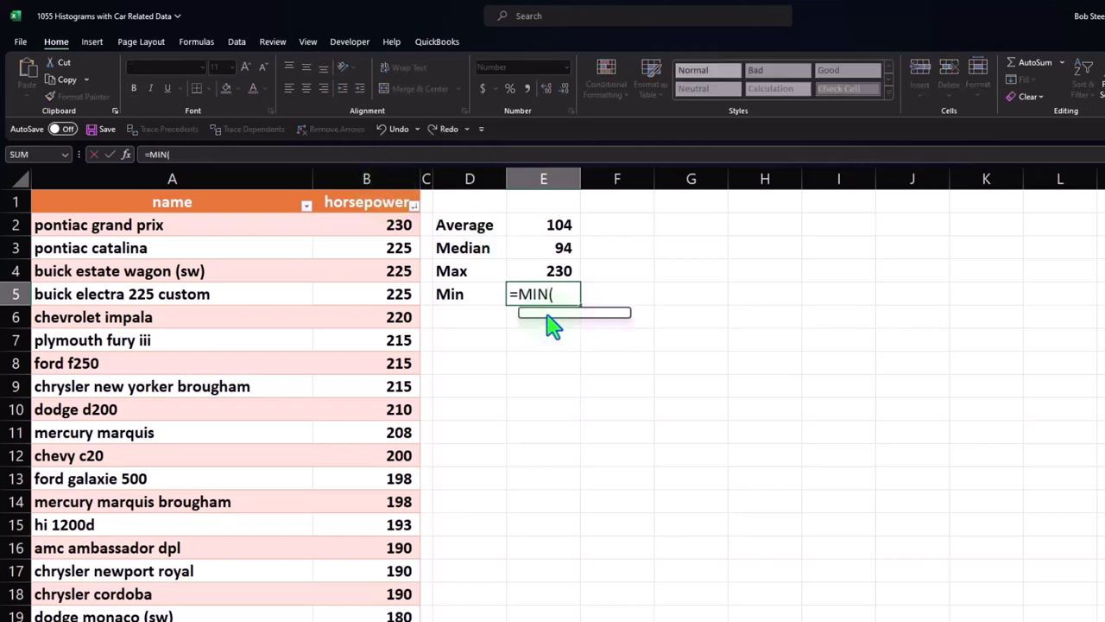
{"action": "left_click", "coordinate": [373, 194]}
{"action": "key", "text": "Return"}
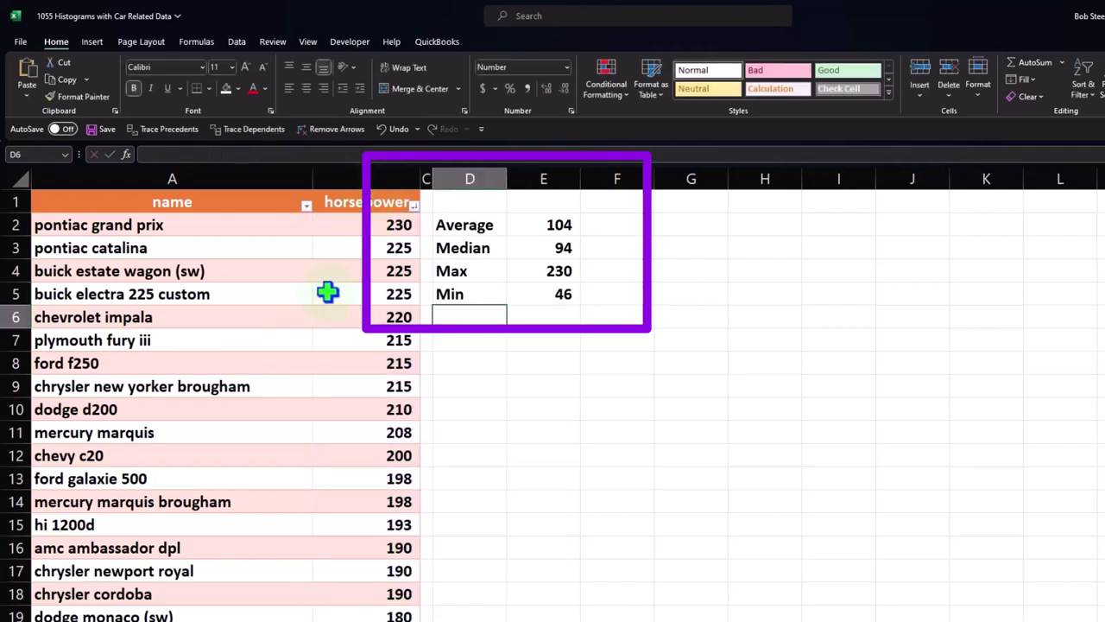
Insert a histogram chart of the table's horsepower data.
{"action": "left_click", "coordinate": [359, 181]}
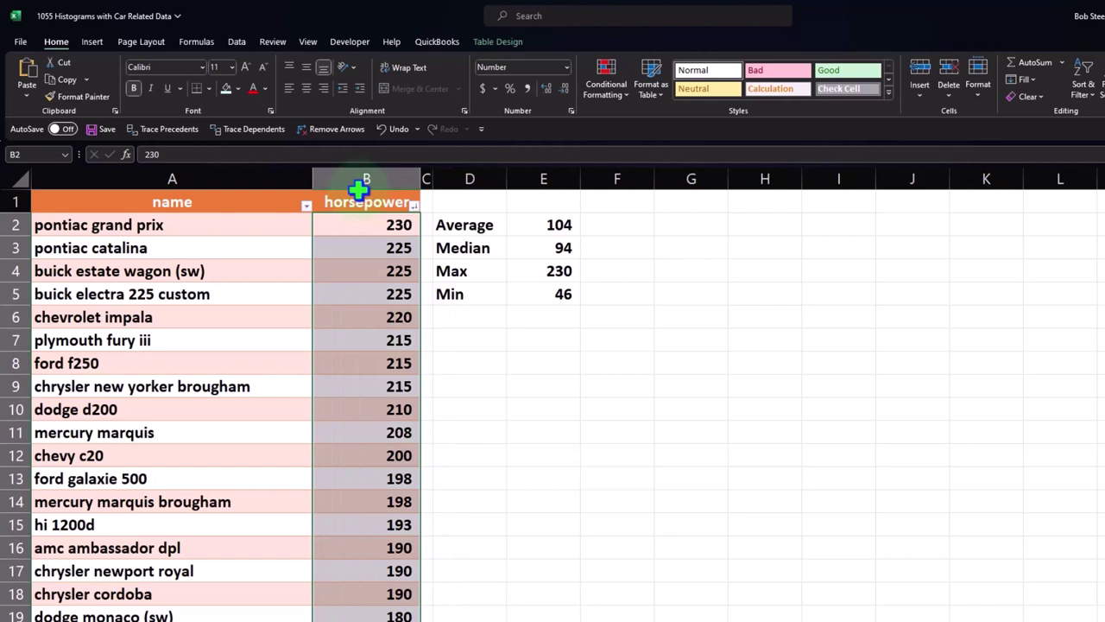
{"action": "left_click", "coordinate": [91, 42]}
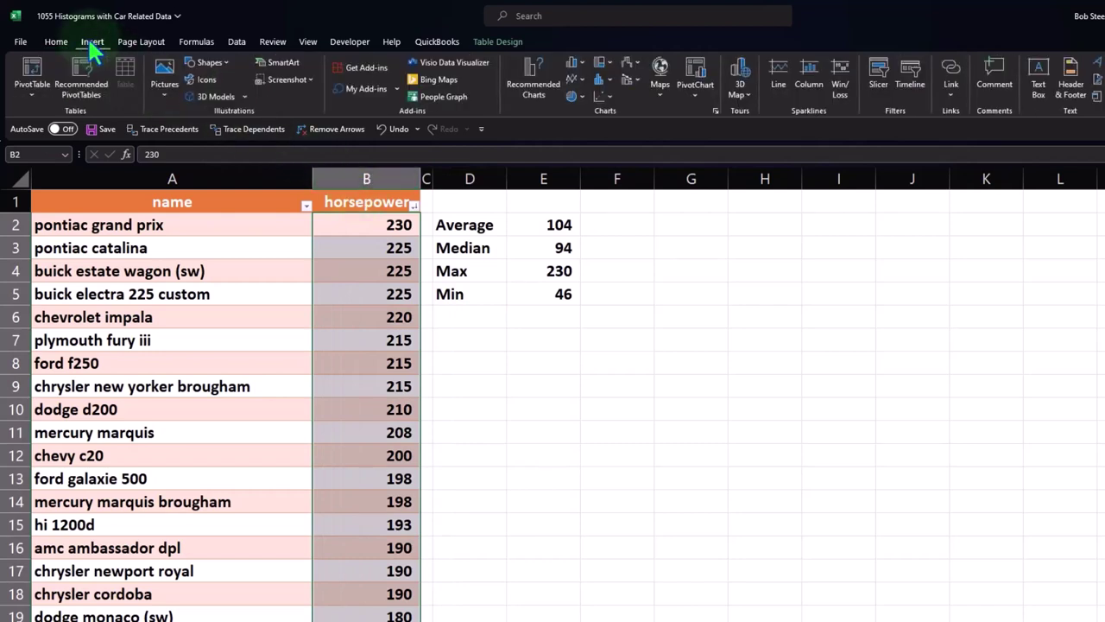
{"action": "left_click", "coordinate": [598, 80]}
{"action": "left_click", "coordinate": [610, 127]}
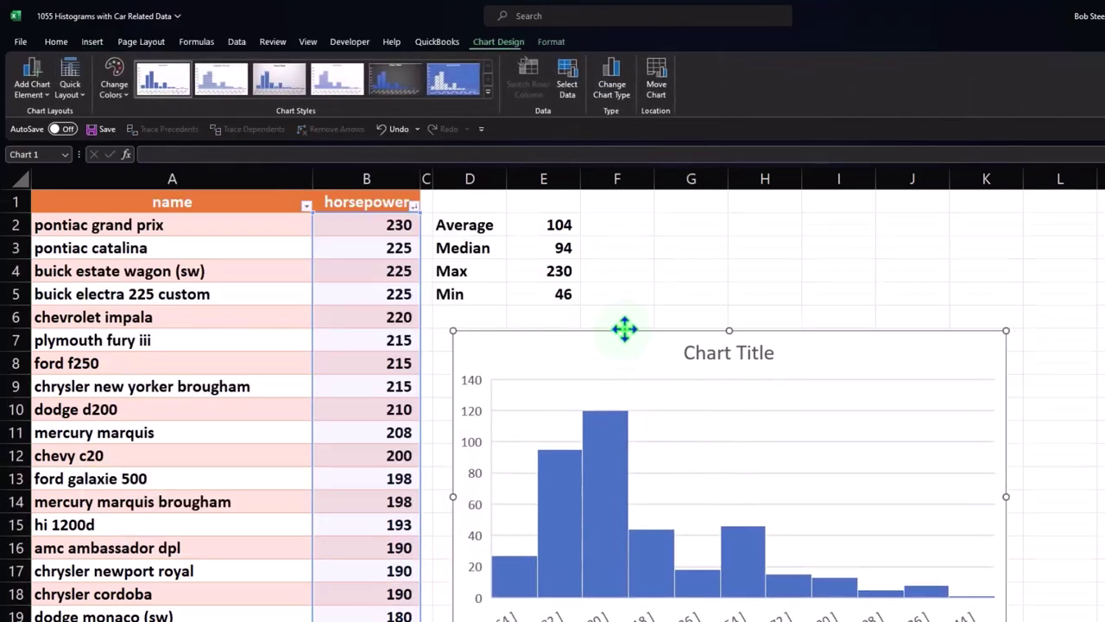
Delete the histogram's chart title and enlarge the chart to extend across to column M.
{"action": "scroll", "coordinate": [626, 328], "scroll_direction": "down", "scroll_amount": 1}
{"action": "left_click", "coordinate": [725, 285]}
{"action": "key", "text": "Delete"}
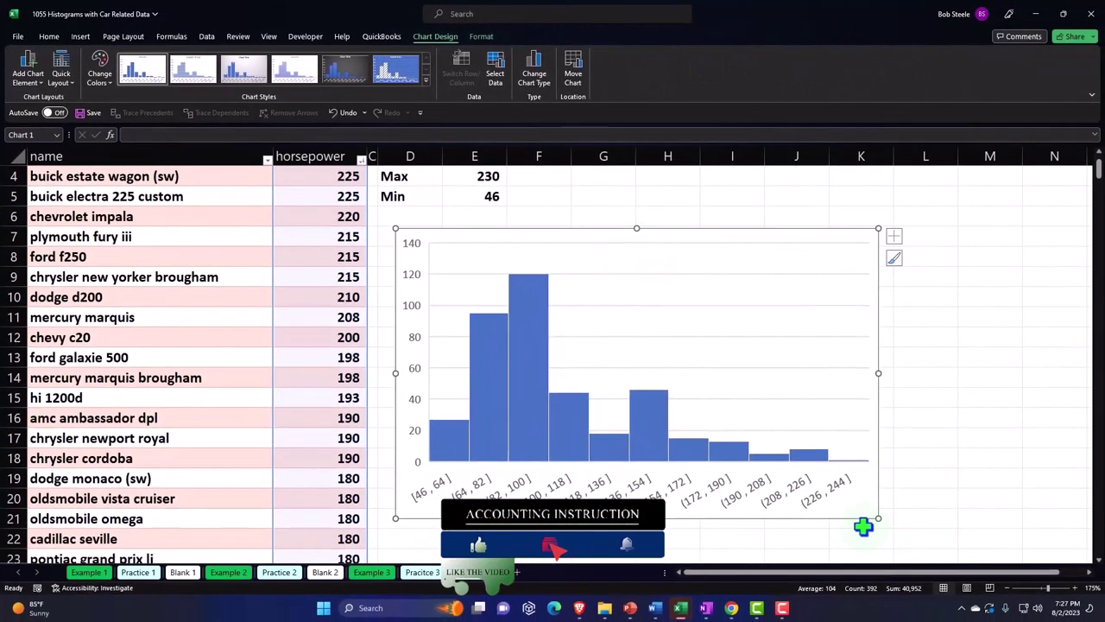
{"action": "left_click_drag", "start_coordinate": [875, 516], "coordinate": [1011, 550]}
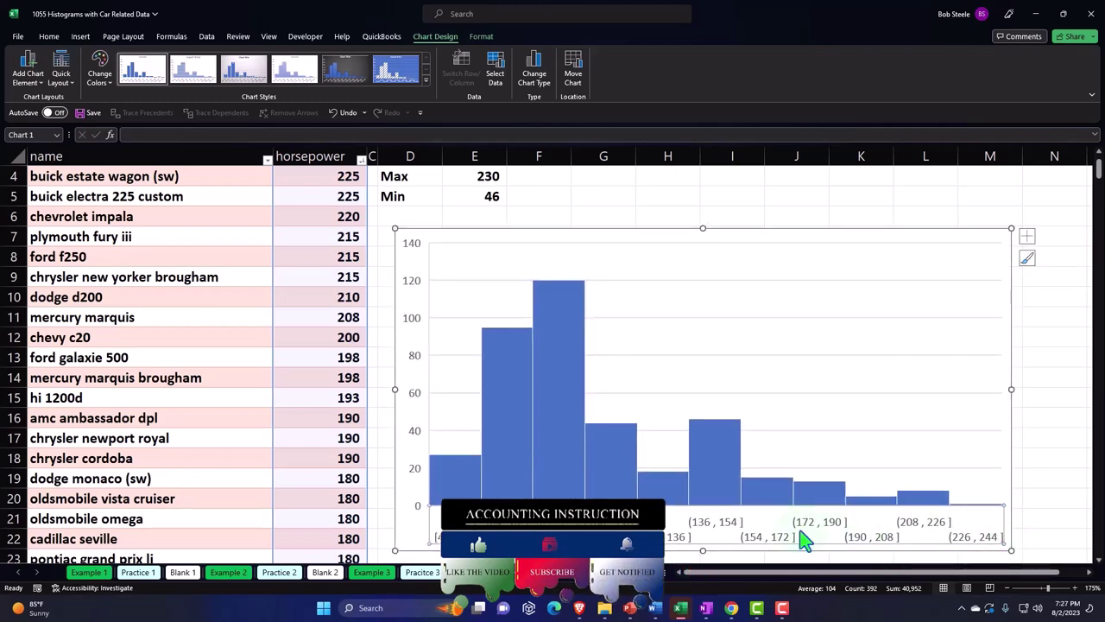
Set the bin width of the histogram's horizontal axis to 5.
{"action": "double_click", "coordinate": [803, 518]}
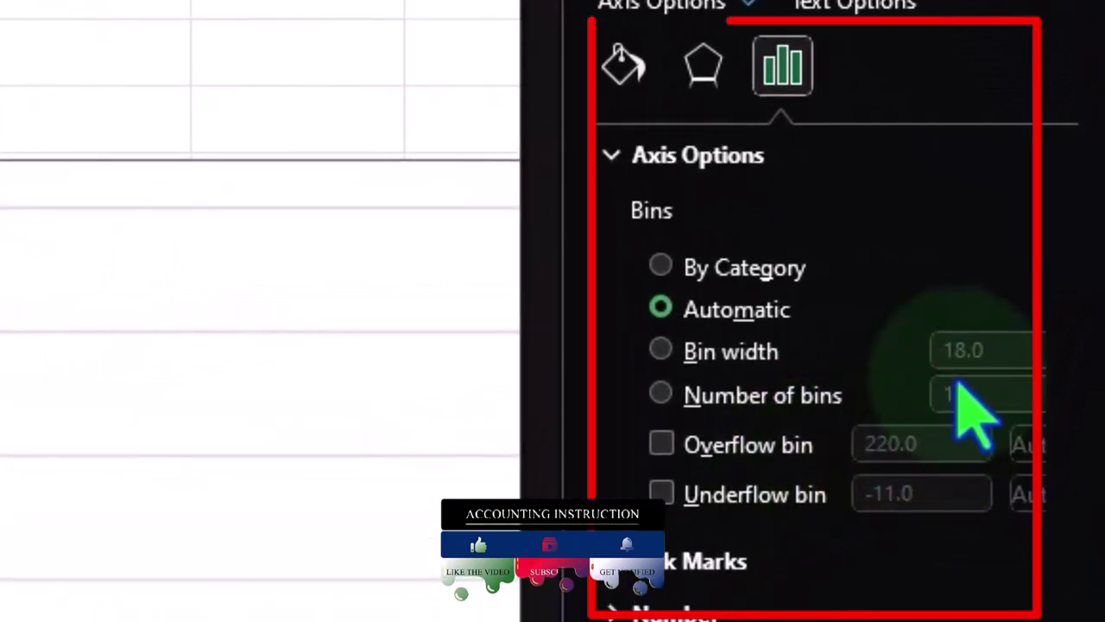
{"action": "left_click", "coordinate": [663, 397]}
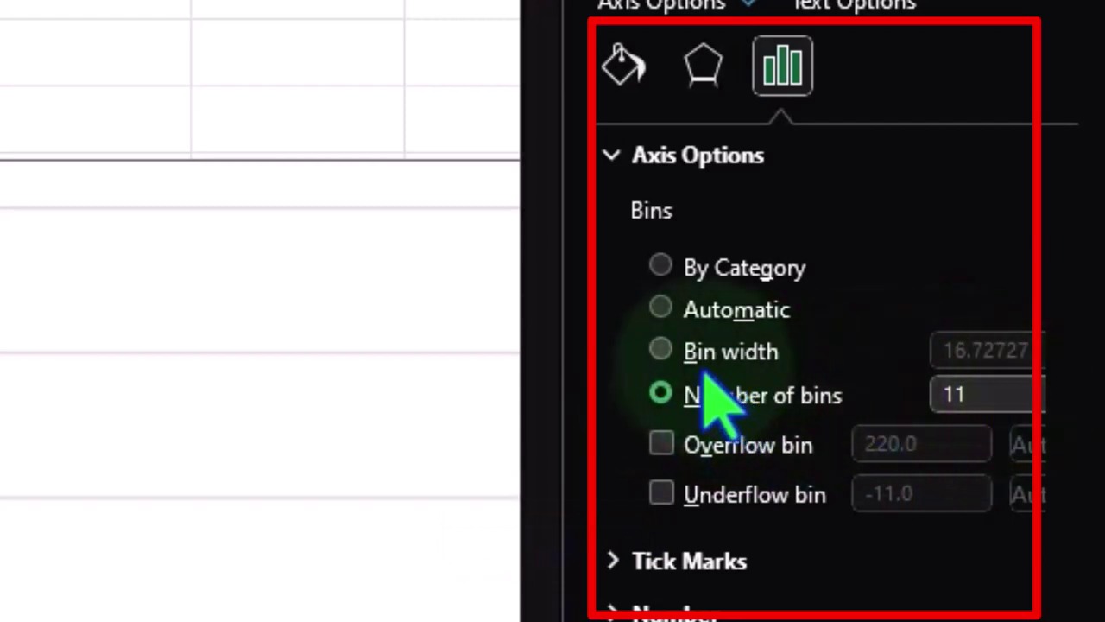
{"action": "left_click", "coordinate": [660, 350]}
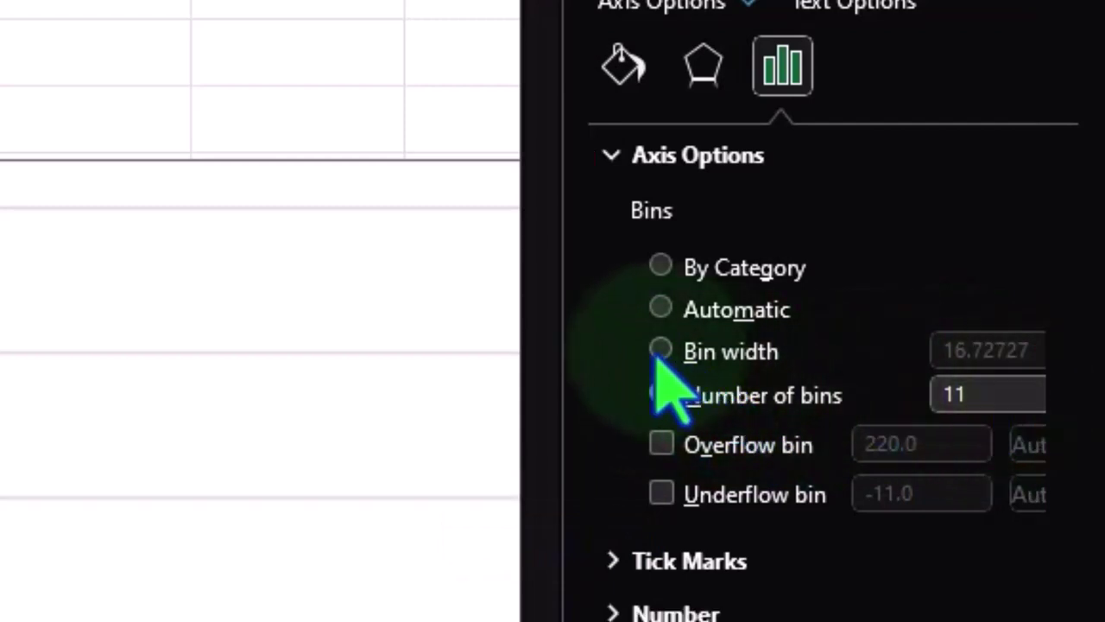
{"action": "double_click", "coordinate": [943, 350]}
{"action": "type", "text": "5"}
{"action": "key", "text": "Tab"}
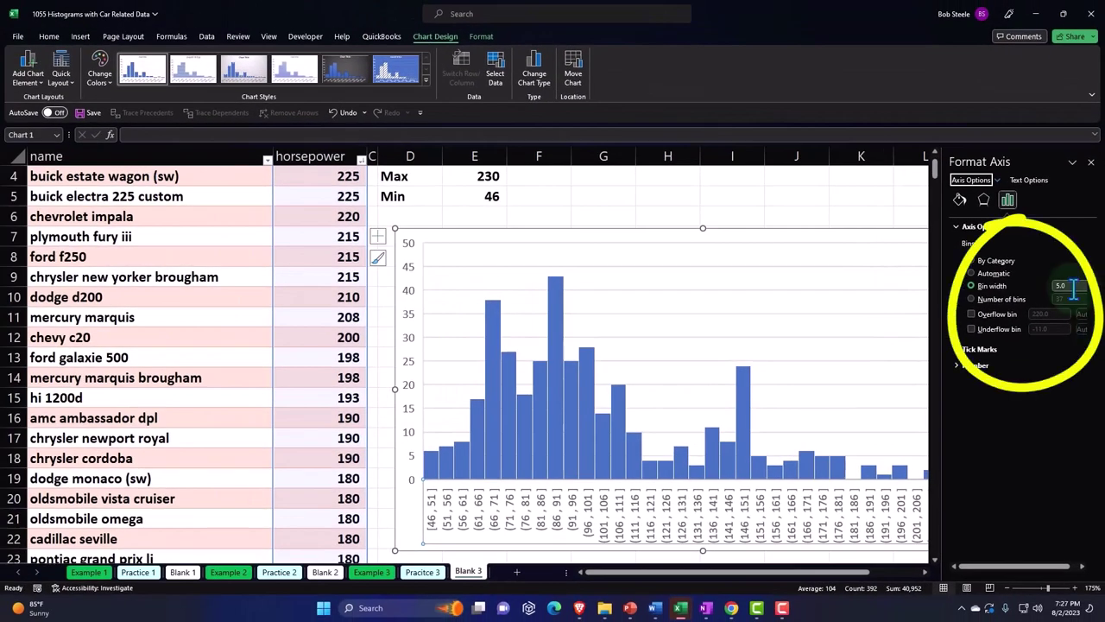
Try histogram bin widths of 10, 20 and 50, and return the bins to Automatic.
{"action": "double_click", "coordinate": [1073, 288]}
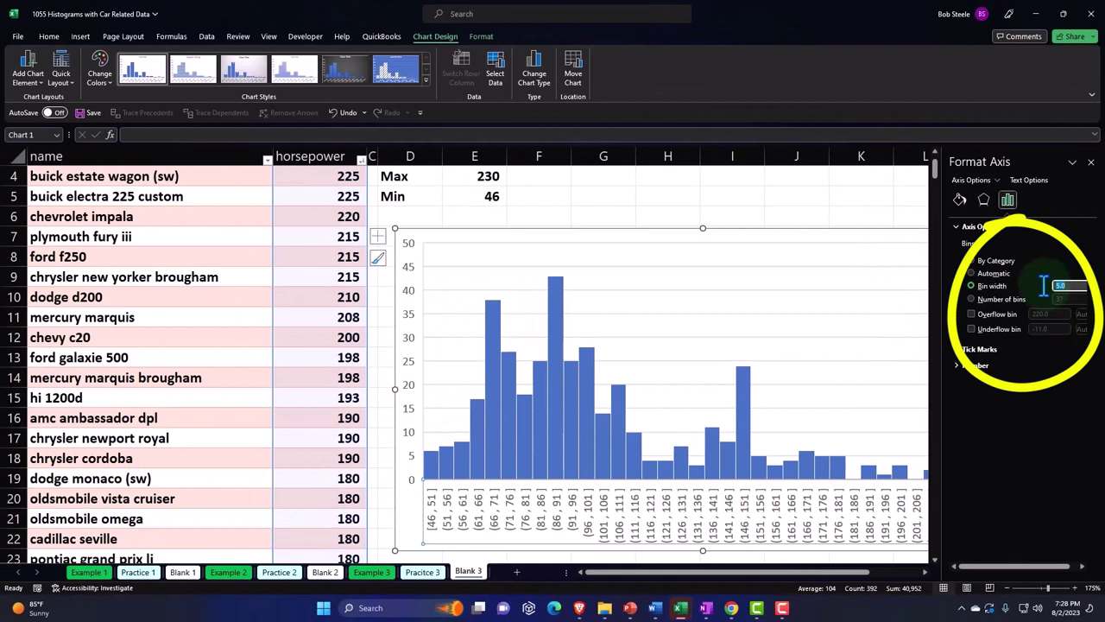
{"action": "key", "text": "Return"}
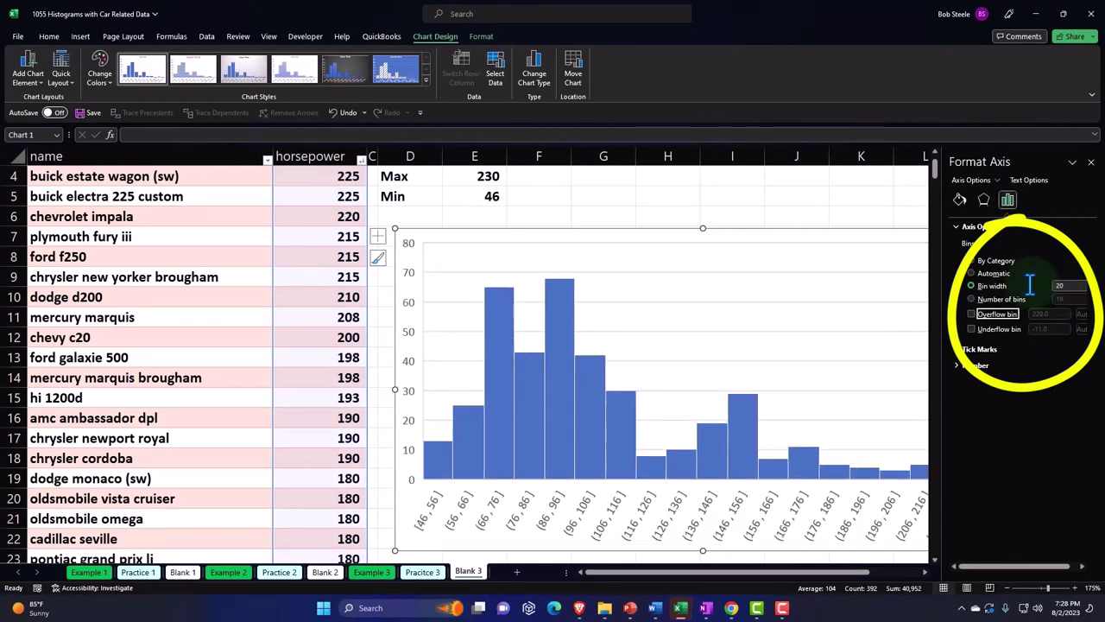
{"action": "key", "text": "Return"}
{"action": "left_click", "coordinate": [1072, 286]}
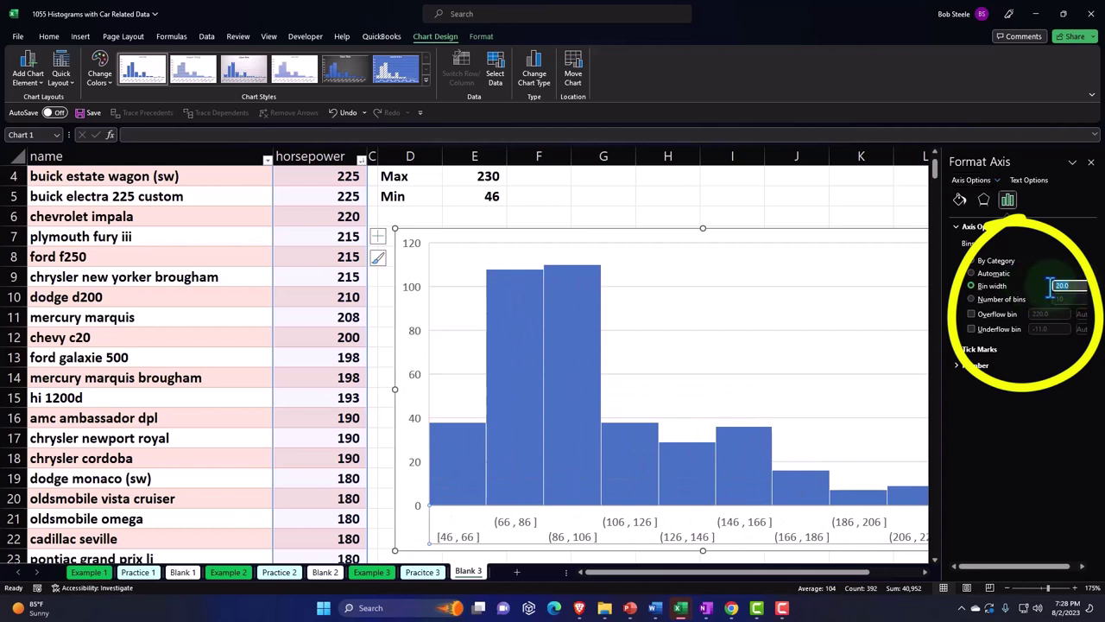
{"action": "type", "text": "50"}
{"action": "key", "text": "Return"}
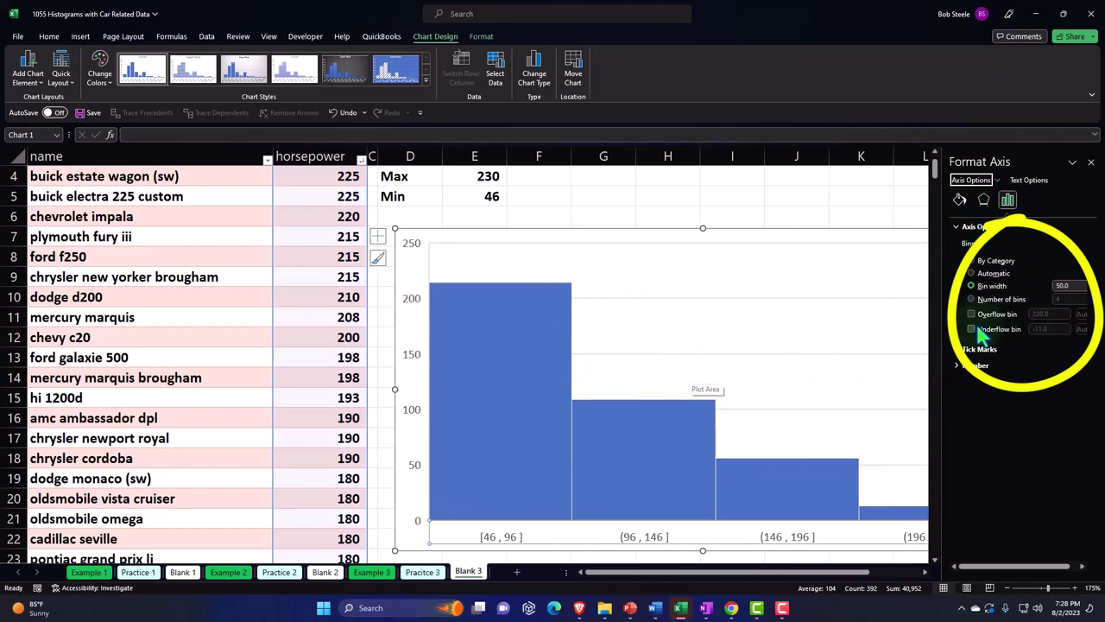
{"action": "double_click", "coordinate": [1066, 286]}
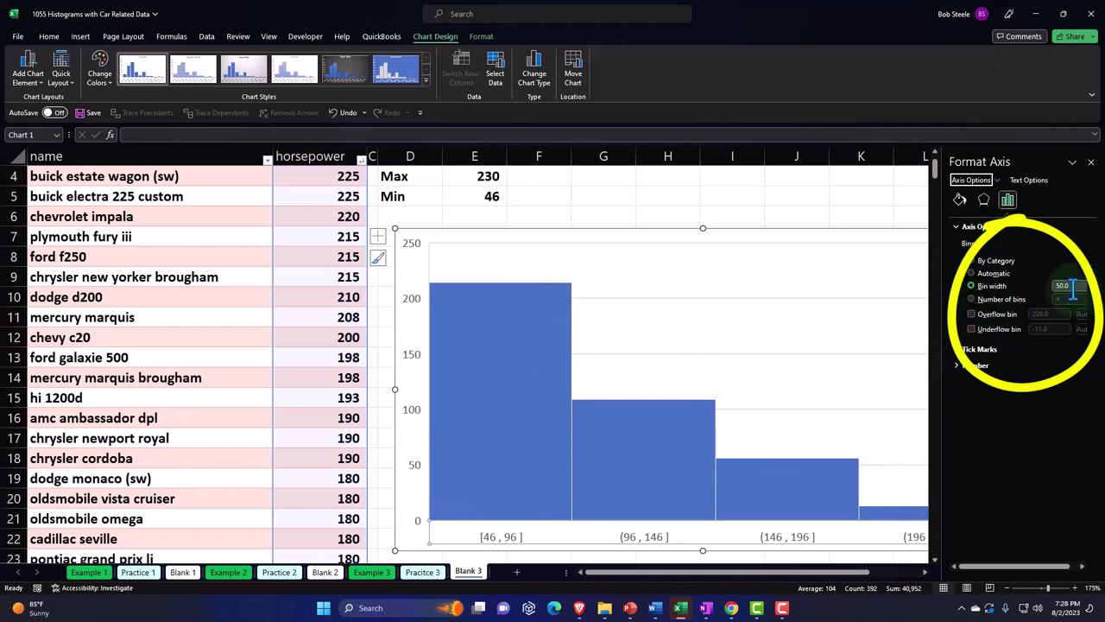
{"action": "left_click", "coordinate": [973, 274]}
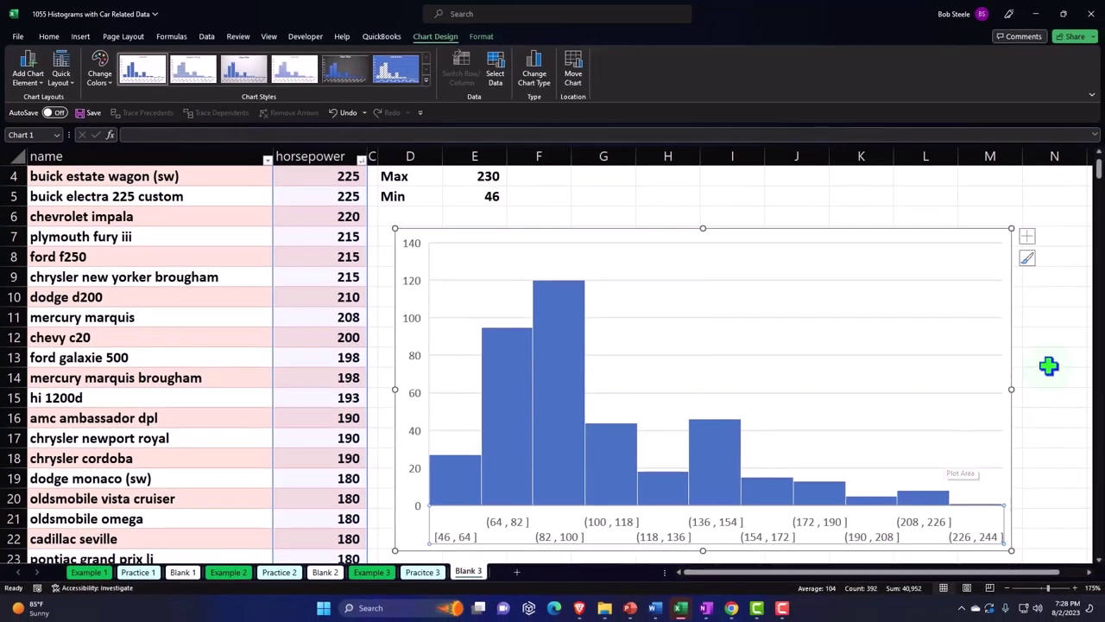
{"action": "left_click", "coordinate": [1052, 342]}
{"action": "scroll", "coordinate": [1053, 344], "scroll_direction": "down", "scroll_amount": 1}
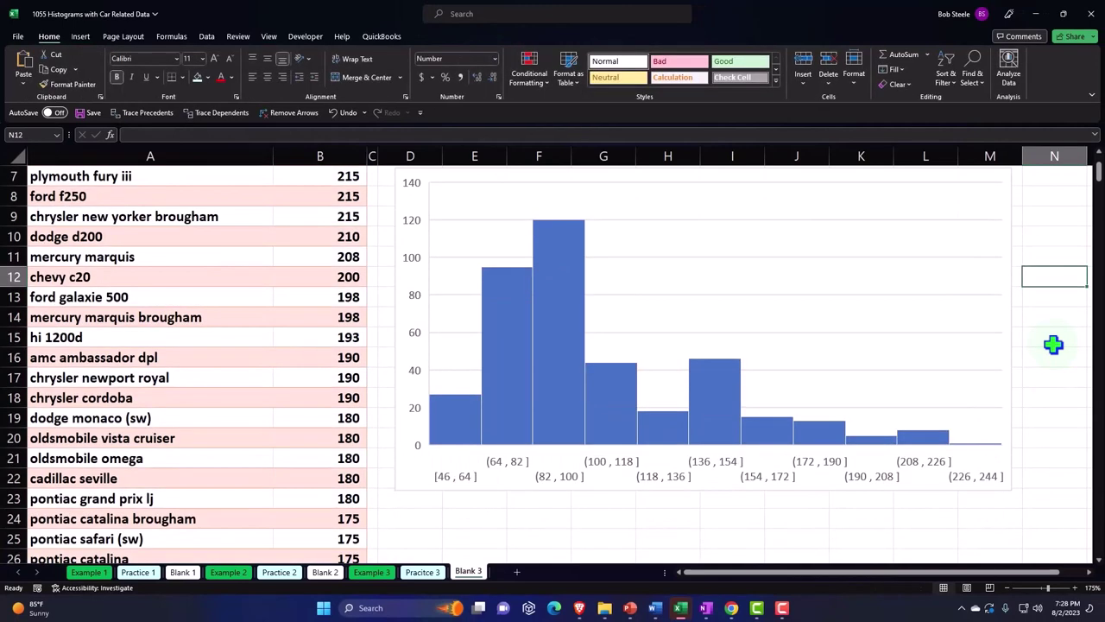
{"action": "scroll", "coordinate": [1052, 343], "scroll_direction": "up", "scroll_amount": 2}
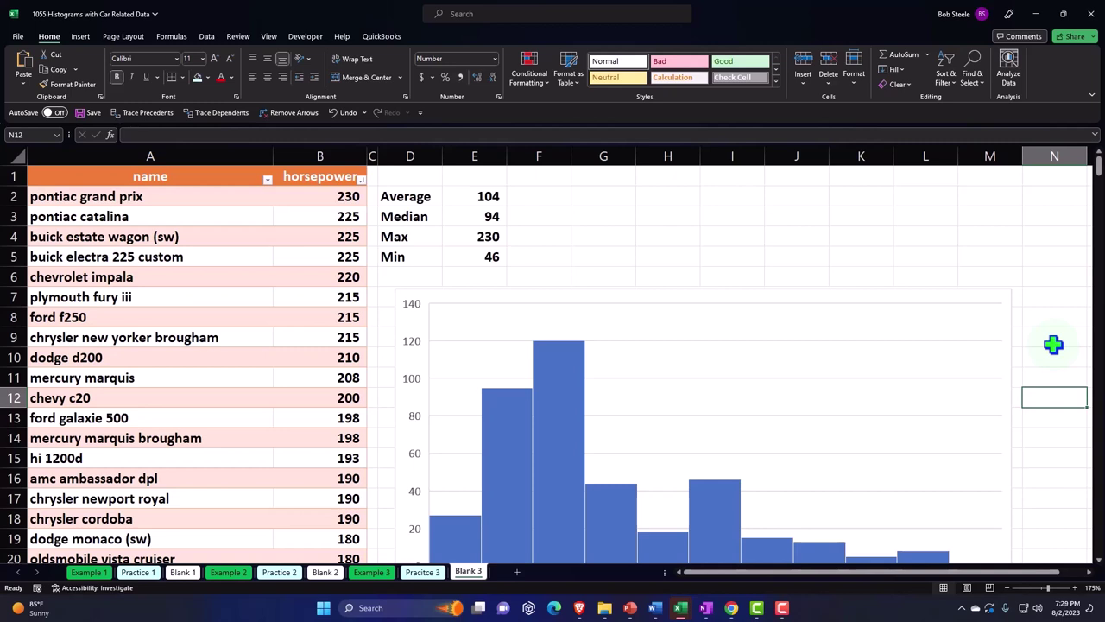
{"action": "left_click", "coordinate": [809, 255]}
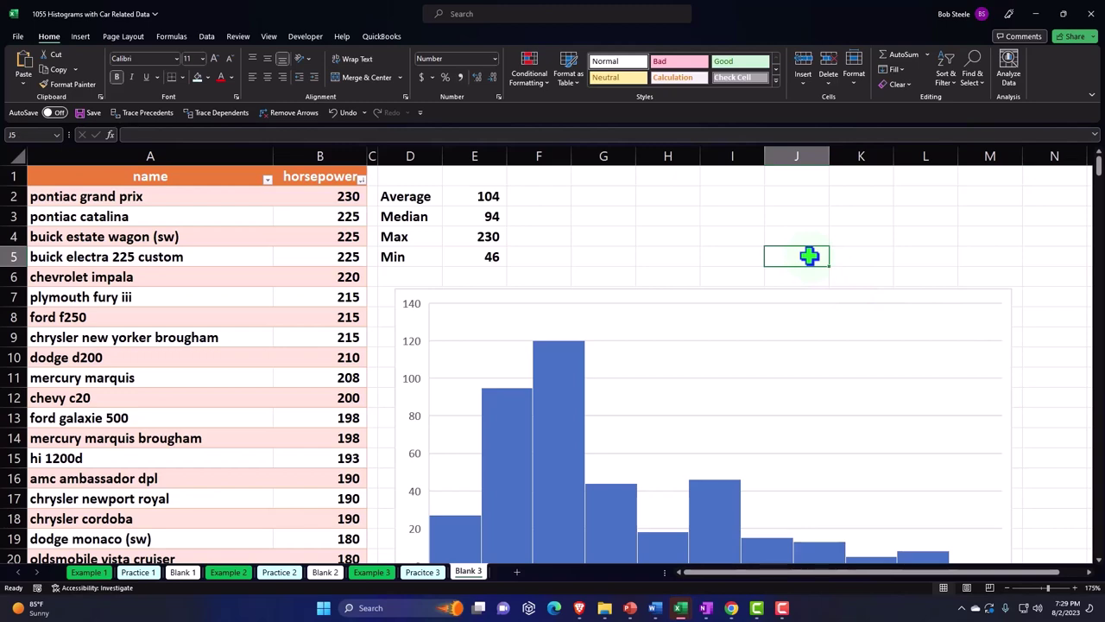